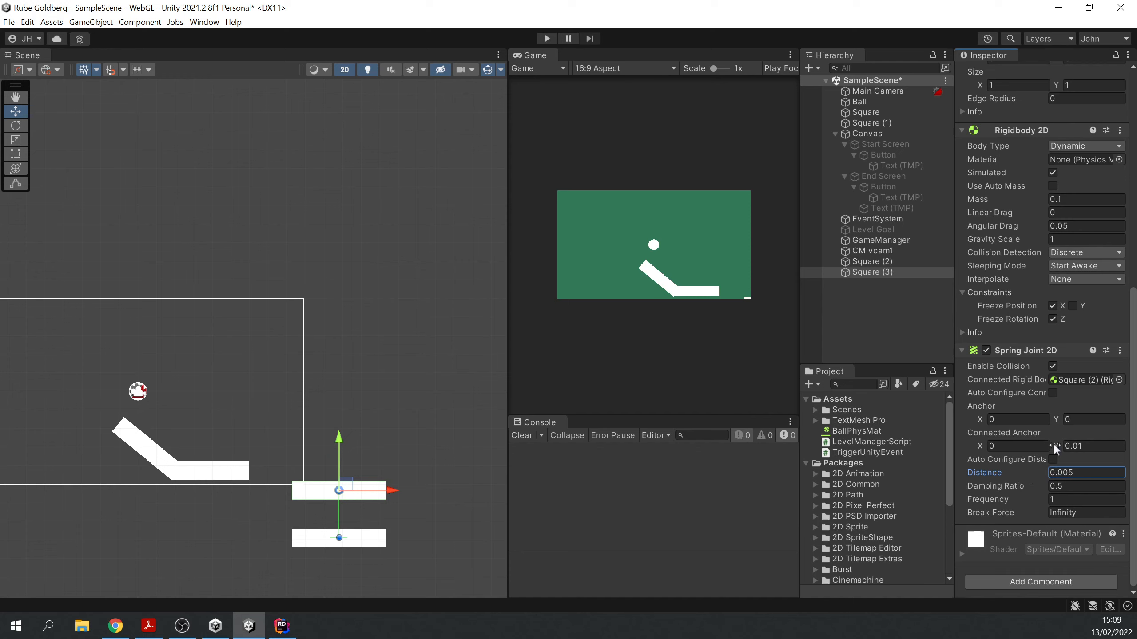
Try a connected anchor Y value of 1.7 on Square (3)'s Spring Joint 2D
{"action": "mouse_move", "coordinate": [1057, 442]}
{"action": "left_mouse_down"}
{"action": "mouse_move", "coordinate": [1083, 442]}
{"action": "mouse_move", "coordinate": [1071, 451]}
{"action": "left_mouse_up"}
{"action": "type", "text": "2"}
{"action": "key", "text": "BackSpace"}
{"action": "type", "text": "1.7"}
{"action": "left_click_drag", "start_coordinate": [1076, 451], "coordinate": [1067, 450]}
Enable auto-configured distance and connected anchor on the spring joint, raise its frequency to 10.96, and test the scene
{"action": "left_click", "coordinate": [1053, 460]}
{"action": "left_click", "coordinate": [1053, 393]}
{"action": "left_click_drag", "start_coordinate": [997, 499], "coordinate": [49, 486]}
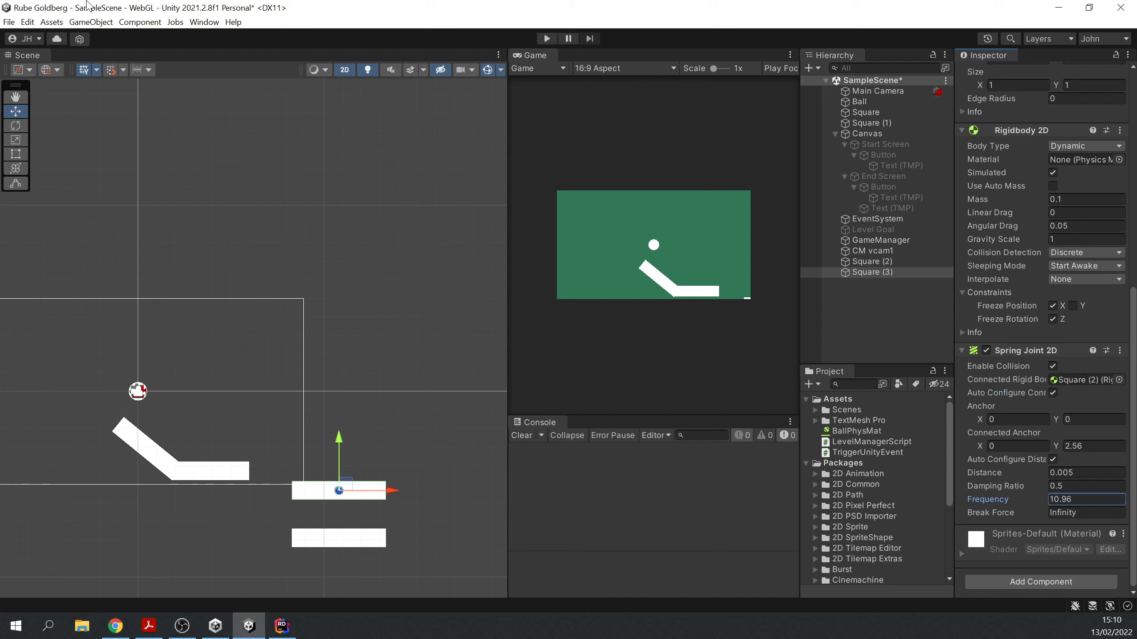
{"action": "left_click", "coordinate": [548, 39]}
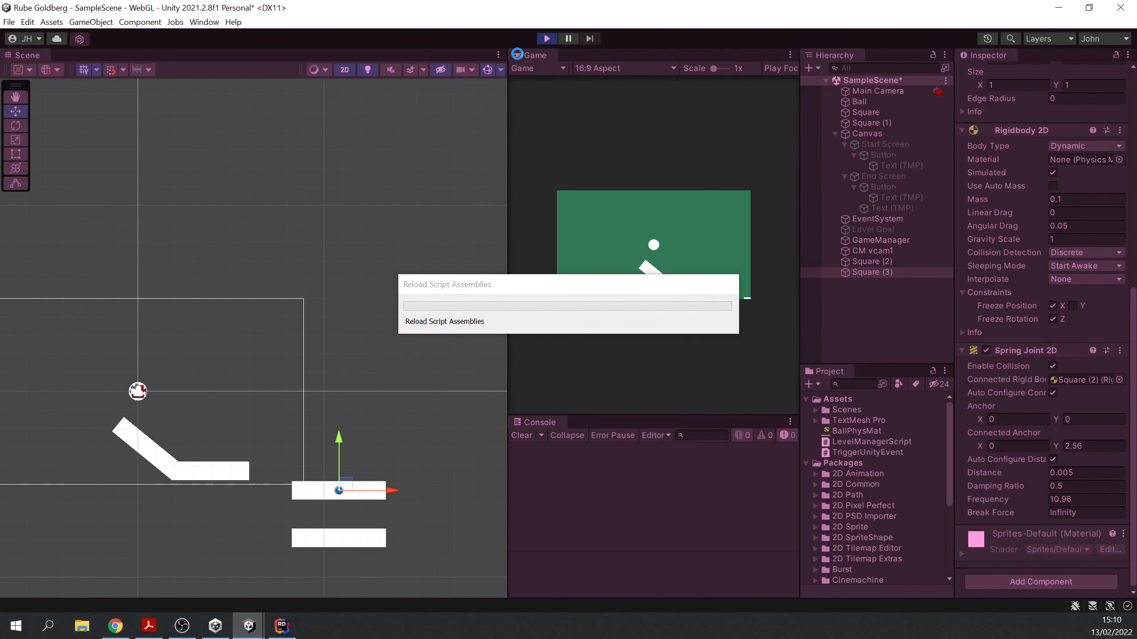
{"action": "left_click", "coordinate": [547, 38]}
Lower the spring joint's damping ratio to 0 and test the scene in Play mode
{"action": "left_click_drag", "start_coordinate": [996, 486], "coordinate": [827, 44]}
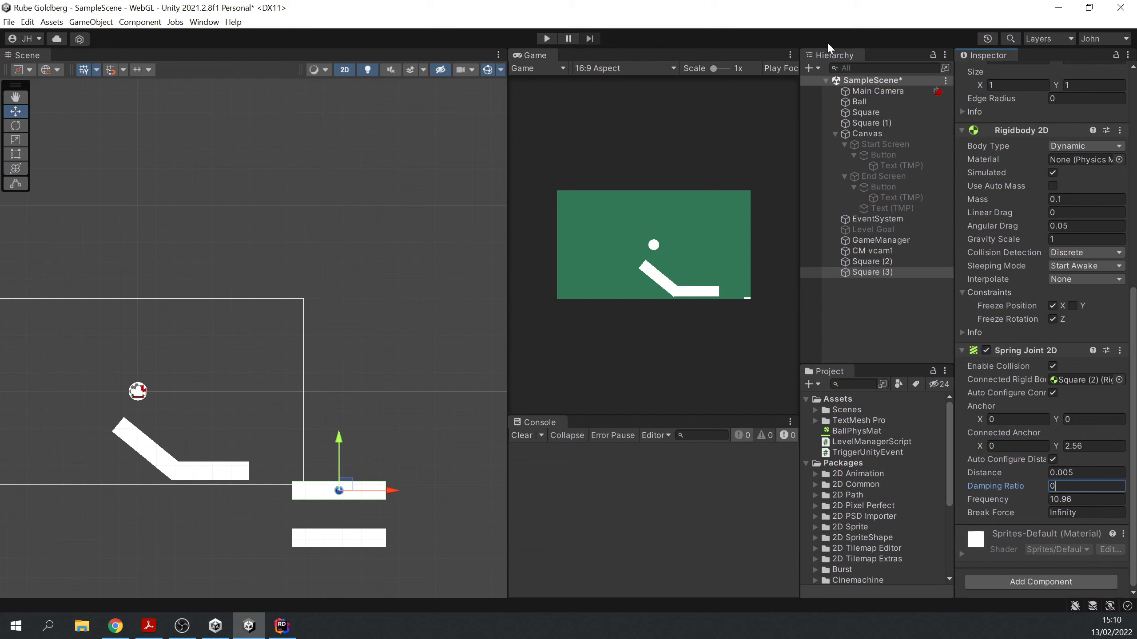
{"action": "left_click", "coordinate": [549, 38]}
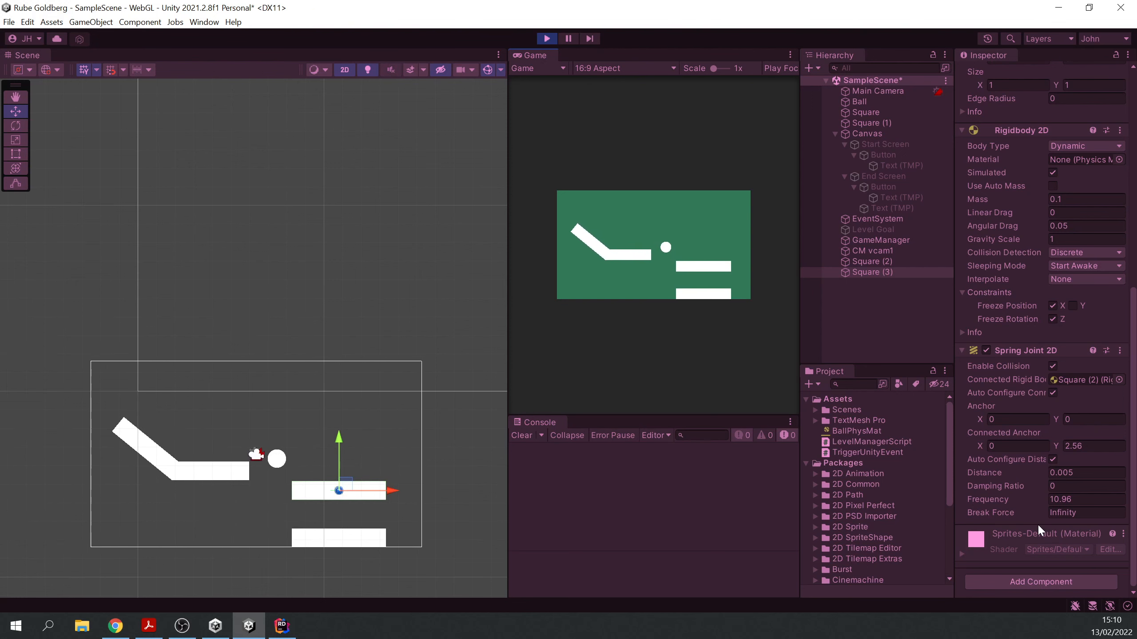
{"action": "left_click", "coordinate": [548, 39]}
Disable both auto-configure options on the spring joint, set distance 1.5 and connected anchor Y 0.65, and run a test
{"action": "left_click", "coordinate": [1052, 459]}
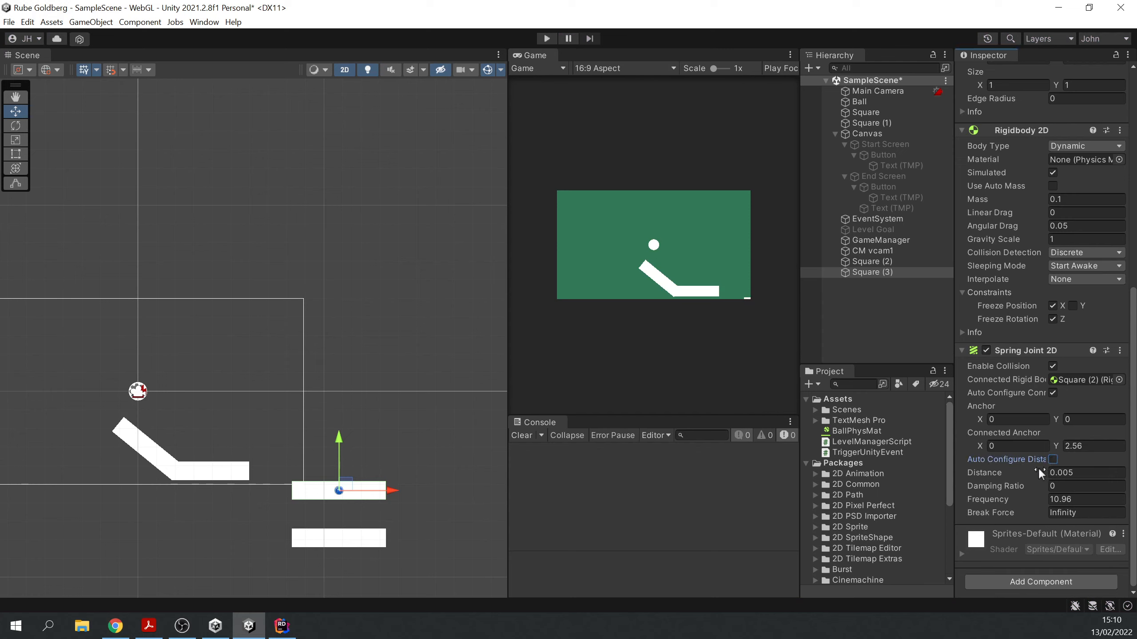
{"action": "left_click", "coordinate": [1052, 473]}
{"action": "type", "text": "0.65"}
{"action": "left_click", "coordinate": [1053, 393]}
{"action": "left_click_drag", "start_coordinate": [1060, 448], "coordinate": [1020, 448]}
{"action": "left_click", "coordinate": [547, 41]}
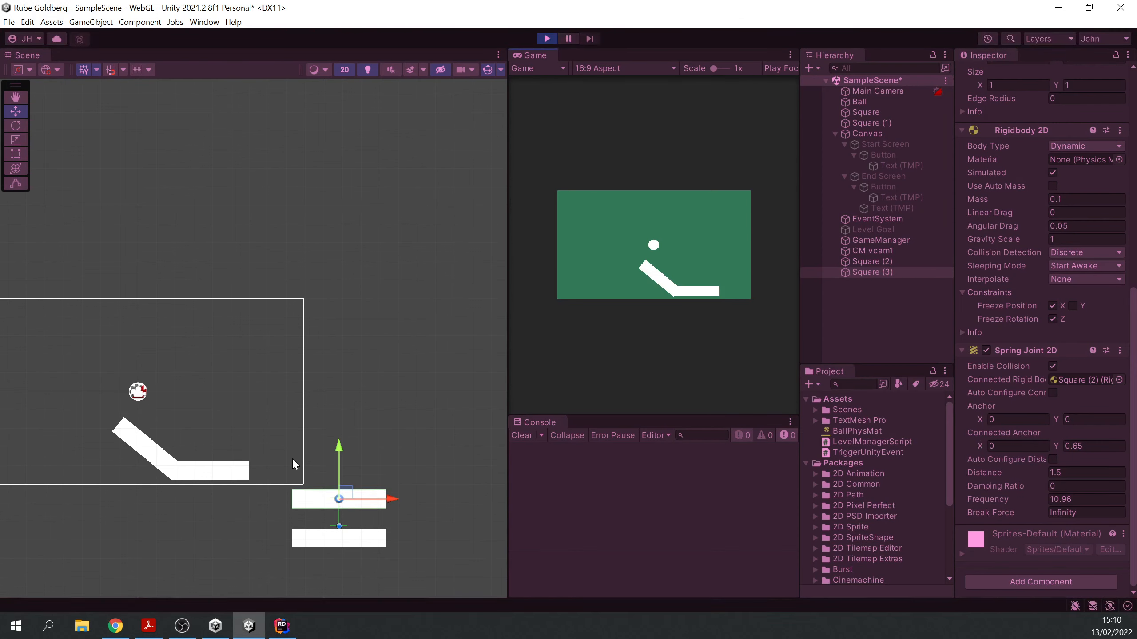
{"action": "left_click", "coordinate": [547, 40]}
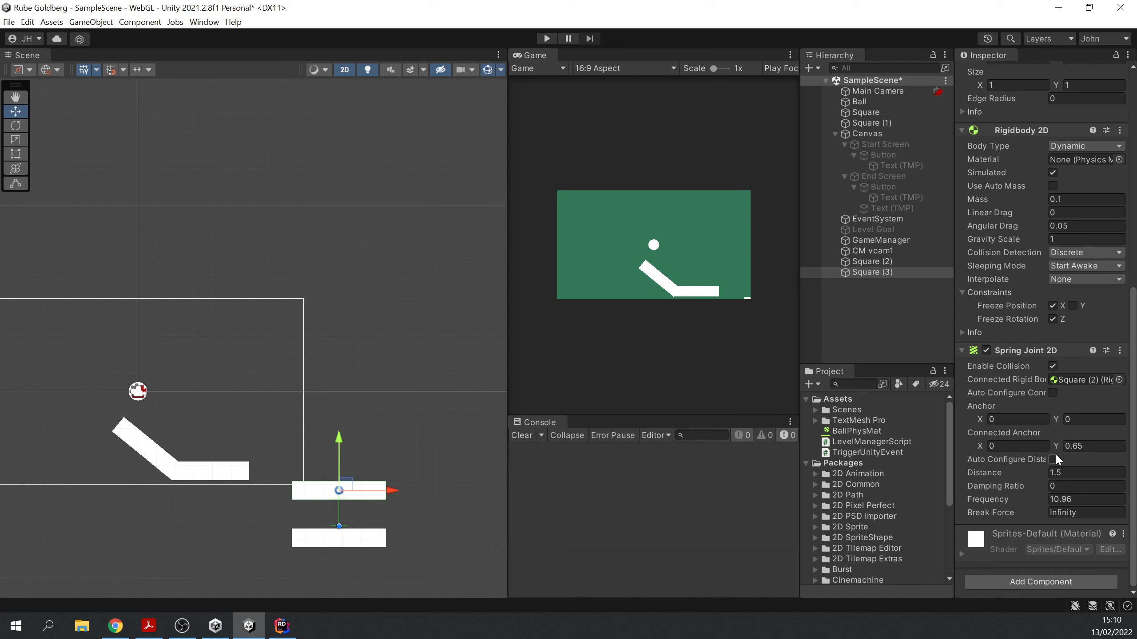
Reduce the spring joint's frequency to 7.46 and play the scene to test the bounce
{"action": "left_click", "coordinate": [1039, 498]}
{"action": "left_click_drag", "start_coordinate": [1034, 499], "coordinate": [1013, 499]}
{"action": "left_click", "coordinate": [547, 39]}
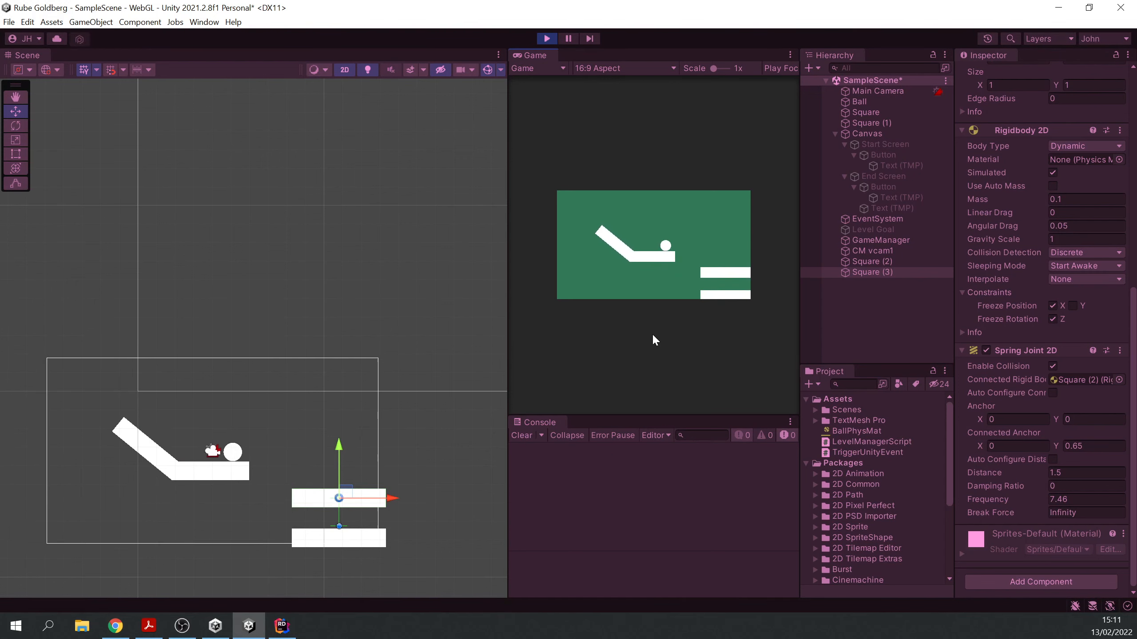
{"action": "left_click", "coordinate": [547, 39]}
Move Square (2) and Square (3) together horizontally toward the end of the ramp's flat platform
{"action": "left_click", "coordinate": [872, 261], "text": "ctrl"}
{"action": "left_click_drag", "start_coordinate": [390, 515], "coordinate": [341, 515]}
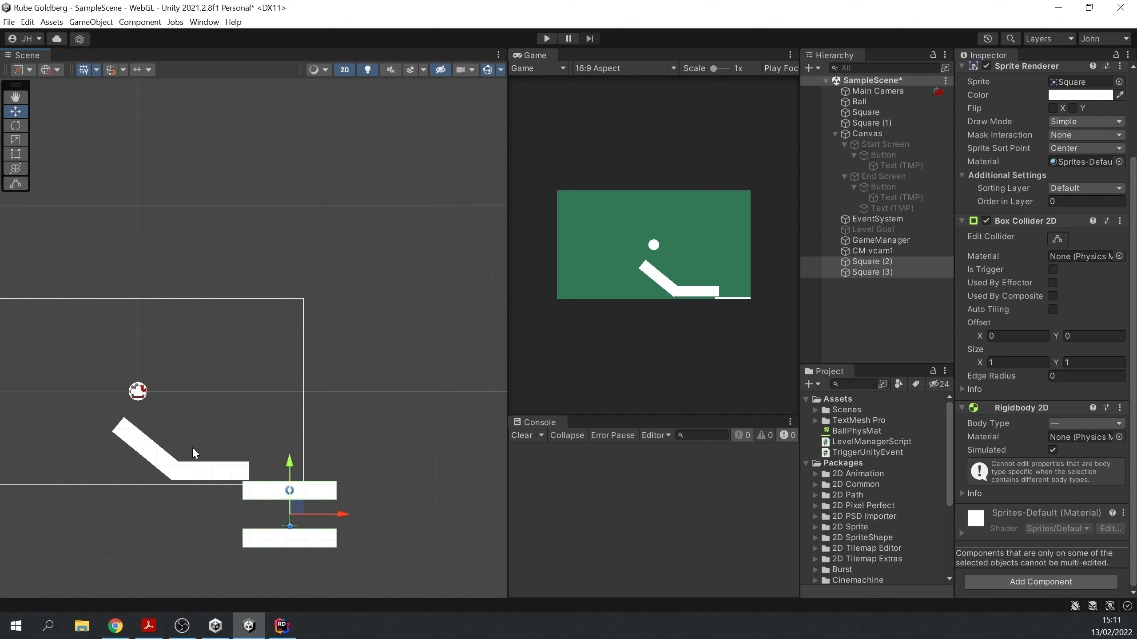
Duplicate the ramp's flat platform to about X 13.31, Y -4.41 beyond the spring squares and test the scene
{"action": "left_click", "coordinate": [245, 466]}
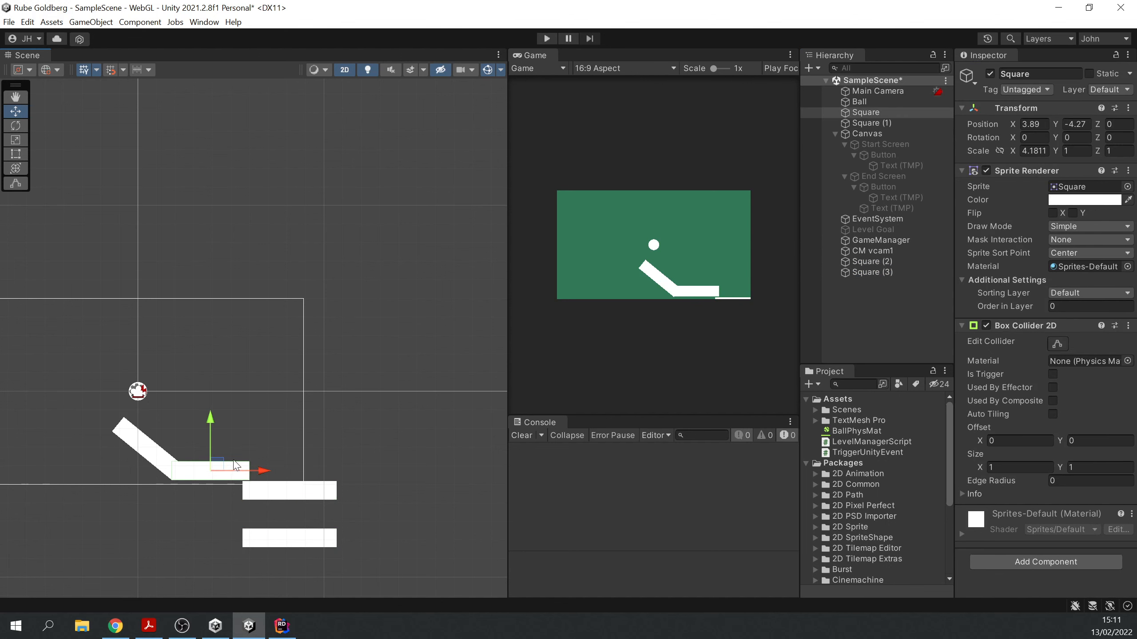
{"action": "left_click_drag", "start_coordinate": [254, 472], "coordinate": [434, 489]}
{"action": "key", "text": "ctrl+p"}
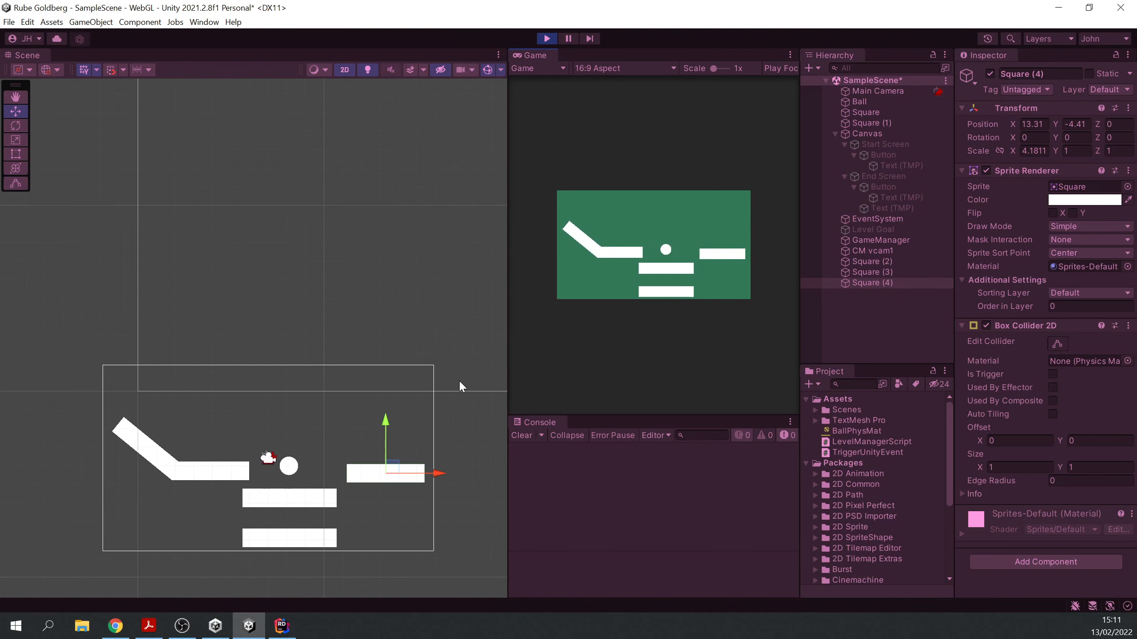
{"action": "left_click", "coordinate": [547, 38]}
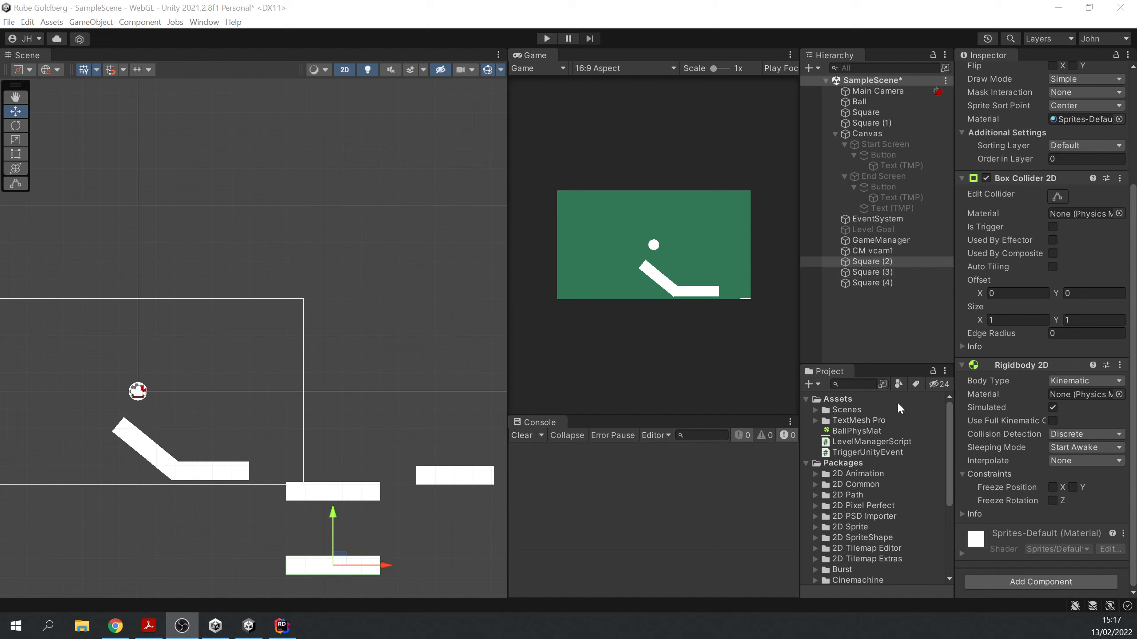
Review the Rigidbody 2D and Spring Joint 2D settings of Square (2) and Square (3), and test the scene
{"action": "left_click", "coordinate": [893, 260]}
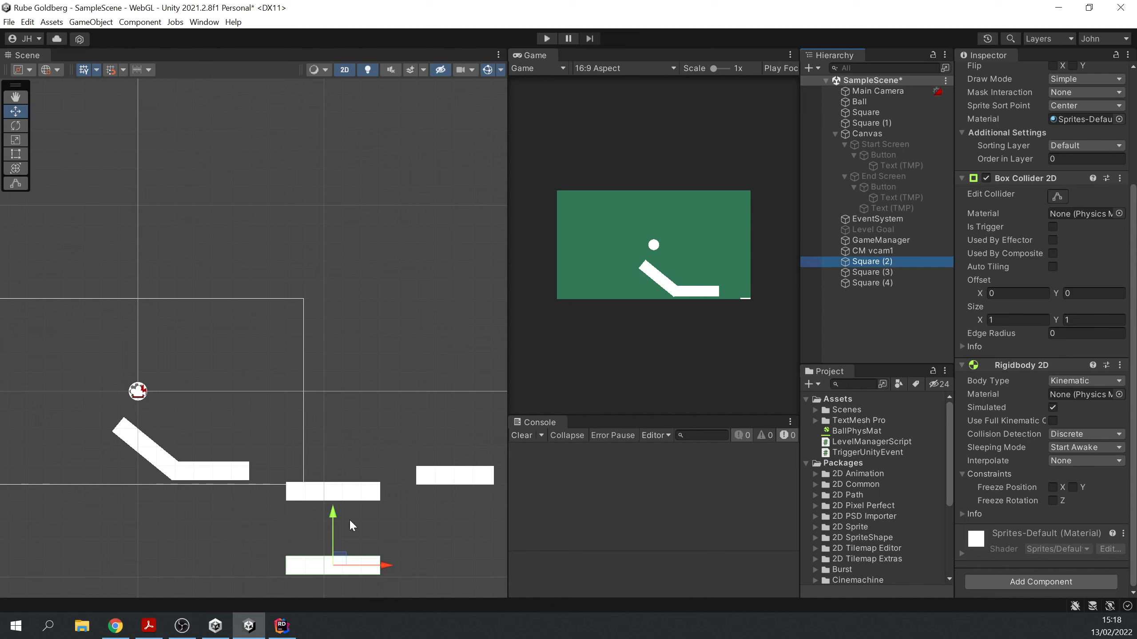
{"action": "left_click", "coordinate": [890, 271]}
{"action": "scroll", "coordinate": [986, 437], "scroll_direction": "down", "scroll_amount": 5}
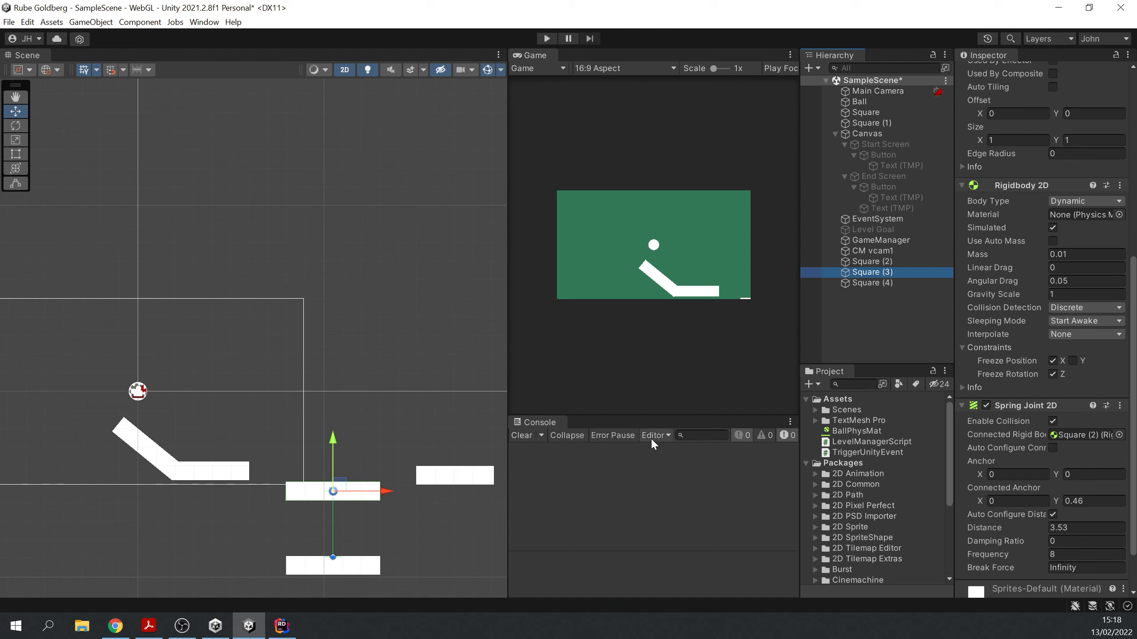
{"action": "scroll", "coordinate": [1057, 398], "scroll_direction": "down", "scroll_amount": 3}
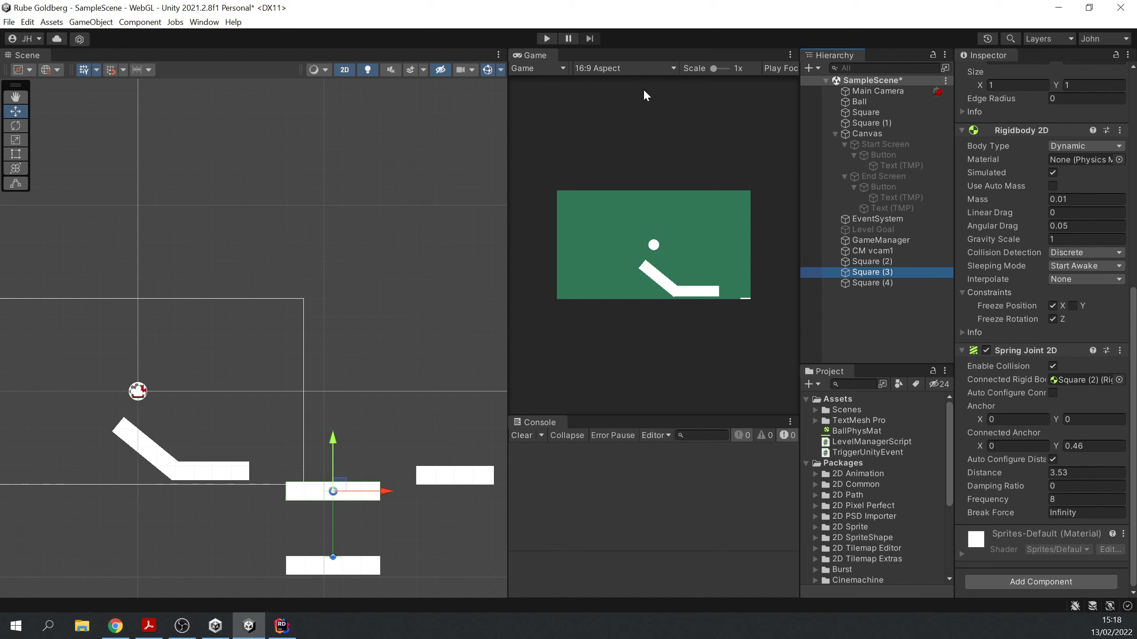
{"action": "left_click", "coordinate": [547, 39]}
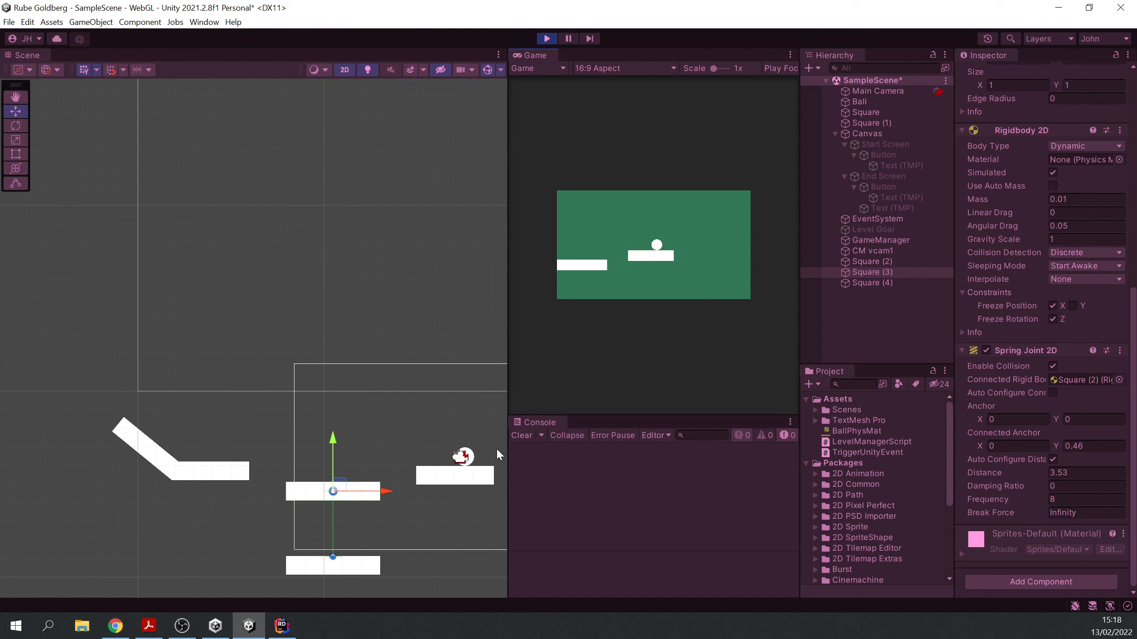
{"action": "left_click", "coordinate": [547, 38]}
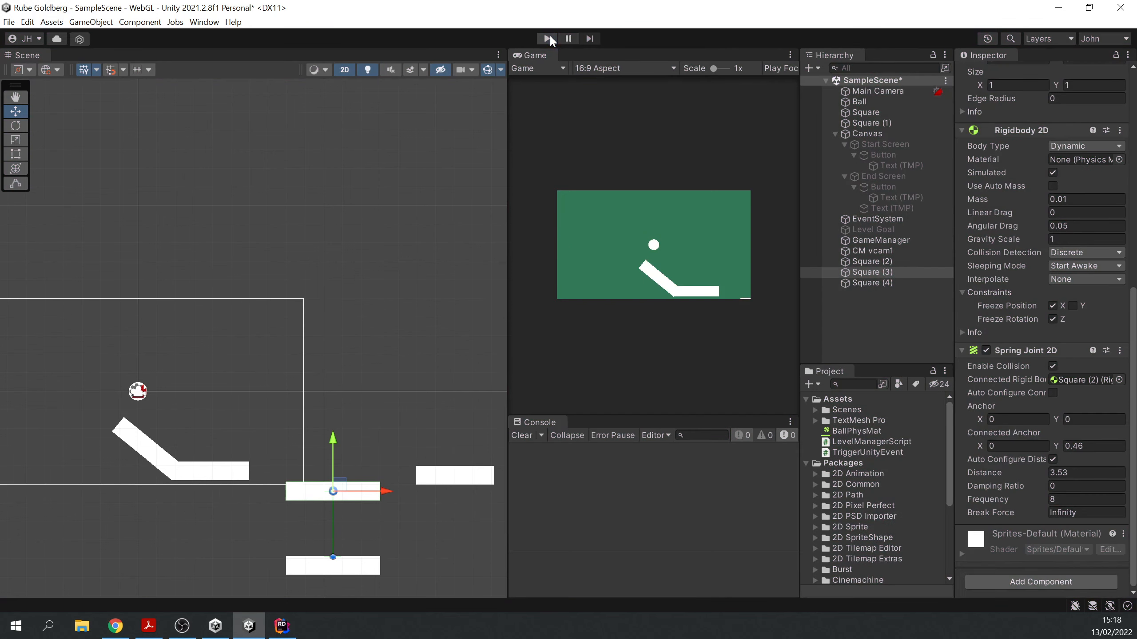
Stretch the landing platform Square (4) away from the spring with the Rect tool to an X scale of about 10.04
{"action": "left_click", "coordinate": [472, 489]}
{"action": "middle_click_drag", "start_coordinate": [397, 555], "coordinate": [316, 510]}
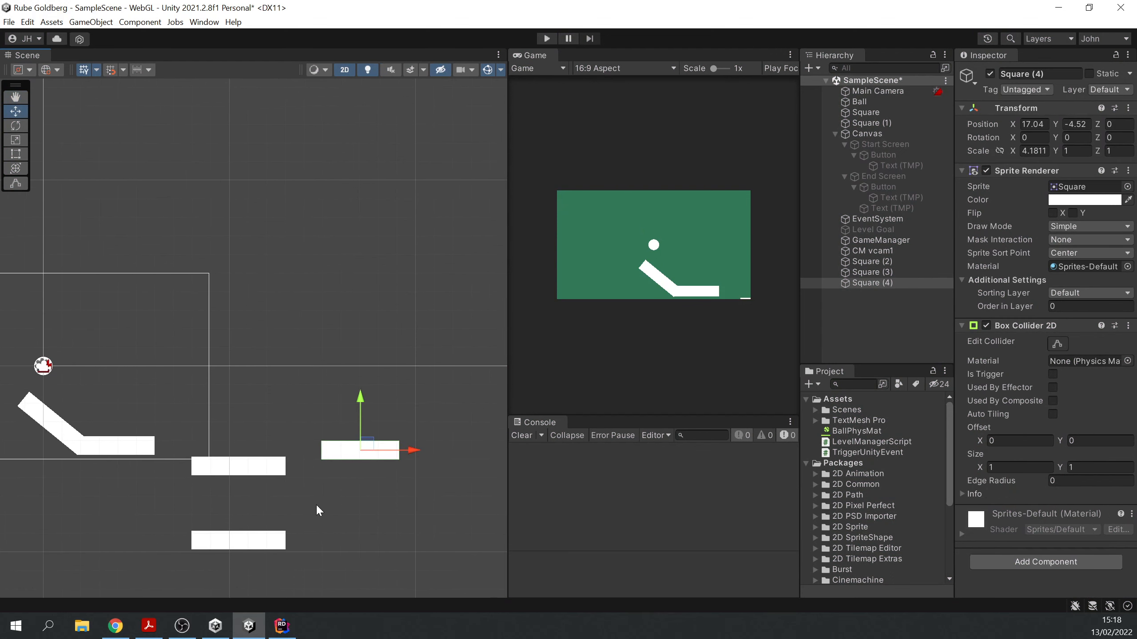
{"action": "left_click", "coordinate": [20, 153]}
{"action": "left_click_drag", "start_coordinate": [398, 448], "coordinate": [422, 431]}
{"action": "scroll", "coordinate": [300, 394], "scroll_direction": "down", "scroll_amount": 2}
{"action": "scroll", "coordinate": [314, 397], "scroll_direction": "down", "scroll_amount": 1}
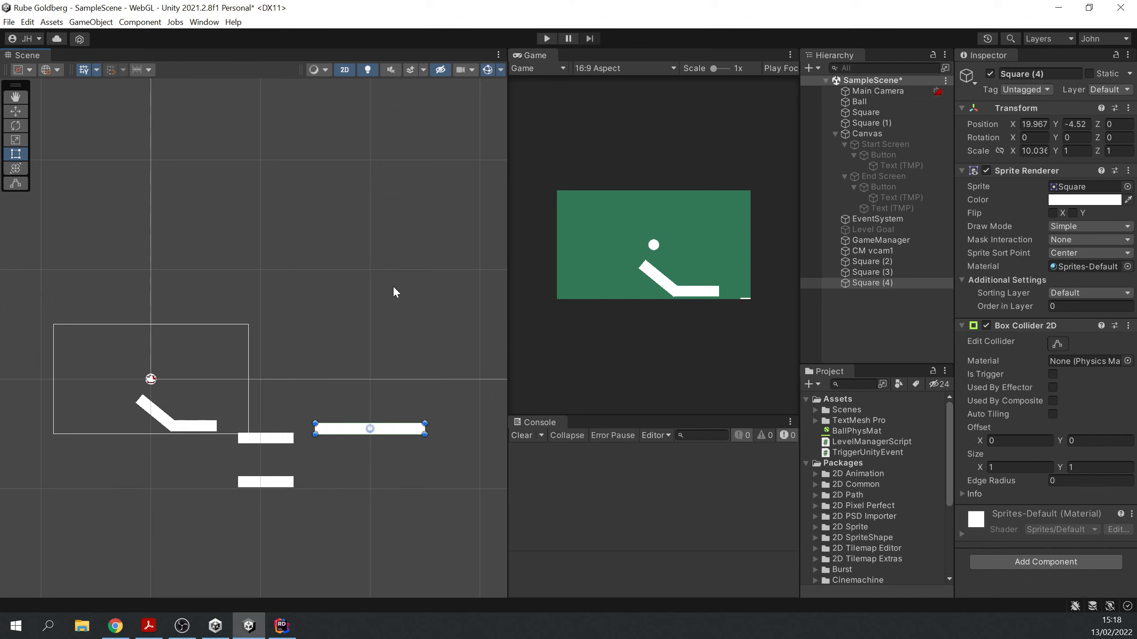
{"action": "left_click", "coordinate": [395, 306]}
{"action": "scroll", "coordinate": [370, 363], "scroll_direction": "up", "scroll_amount": 10}
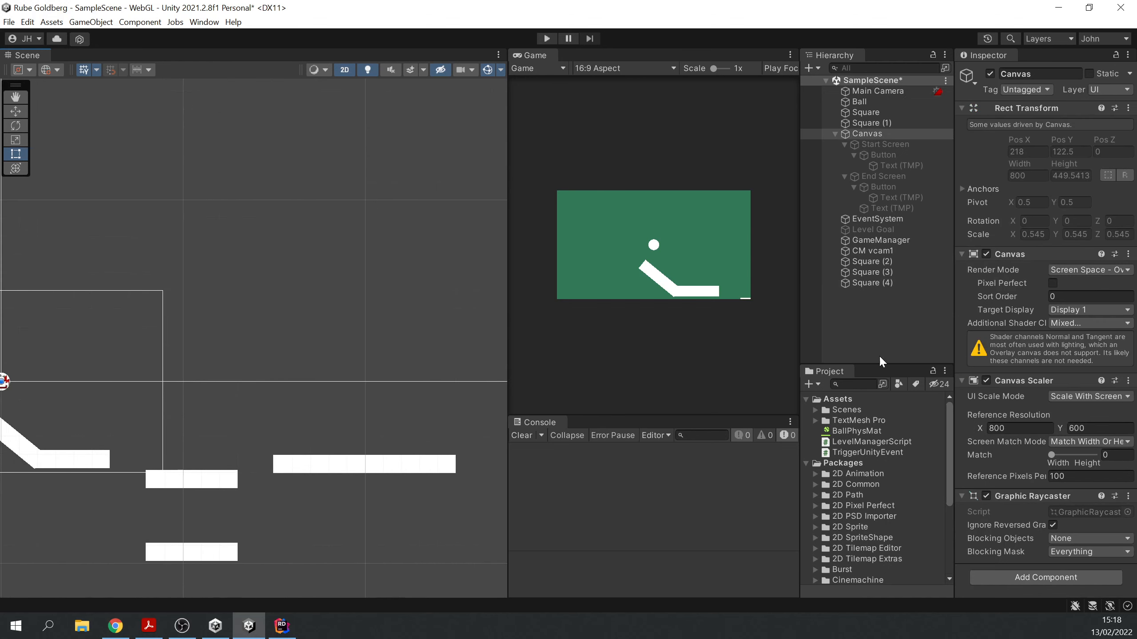
Create an empty game object at the scene's root level and name it Fan
{"action": "left_click", "coordinate": [883, 308]}
{"action": "right_click", "coordinate": [883, 308]}
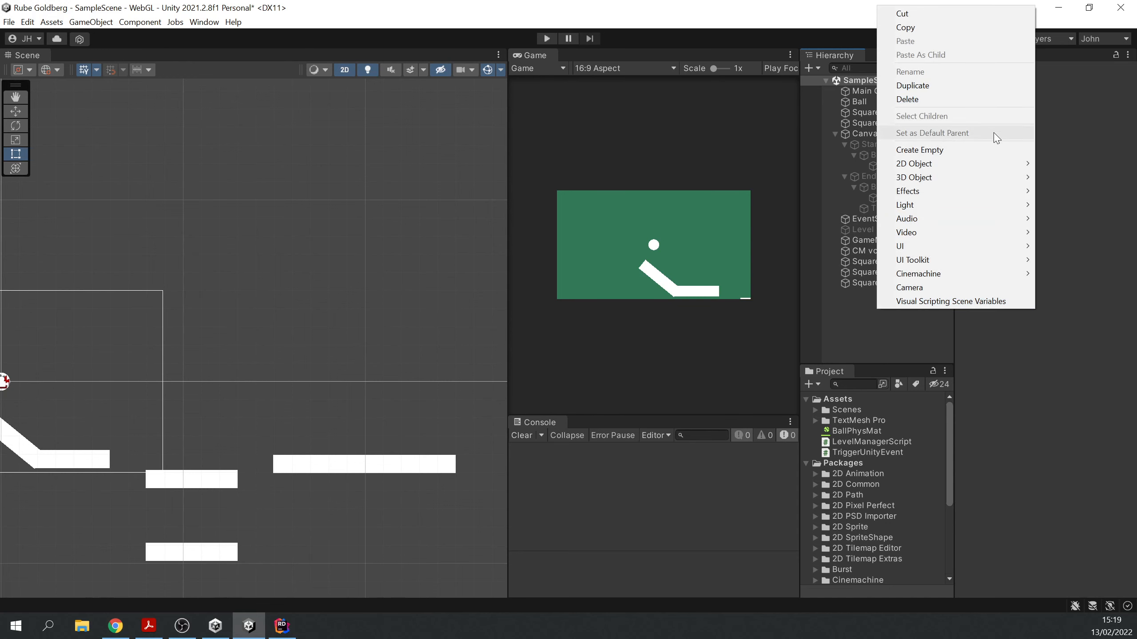
{"action": "left_click", "coordinate": [984, 148]}
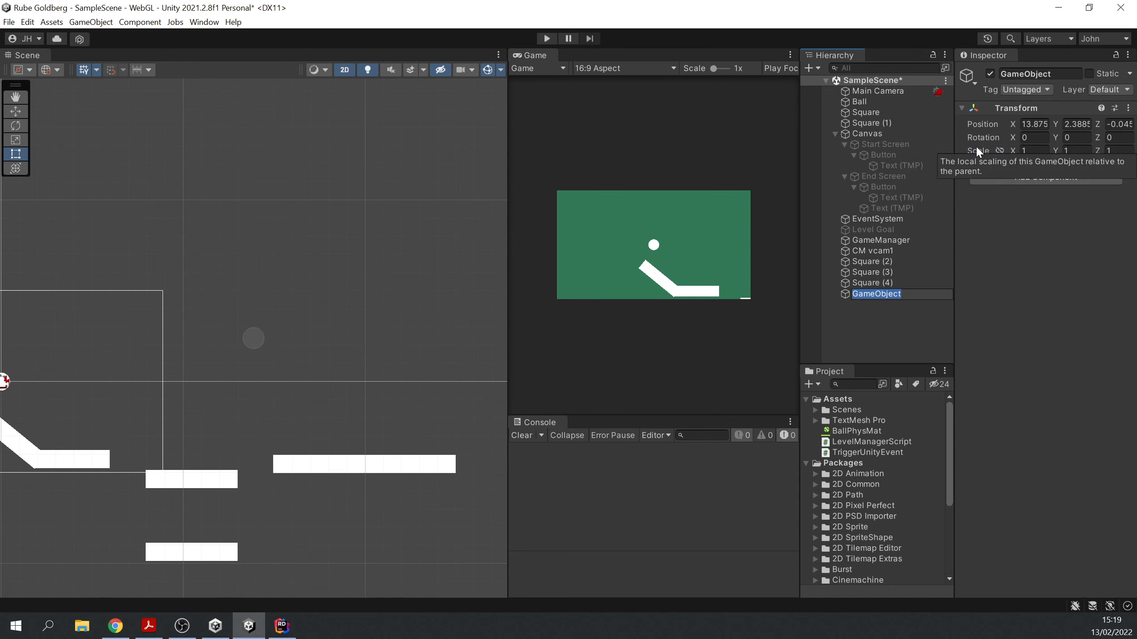
{"action": "type", "text": "Fan"}
{"action": "key", "text": "Return"}
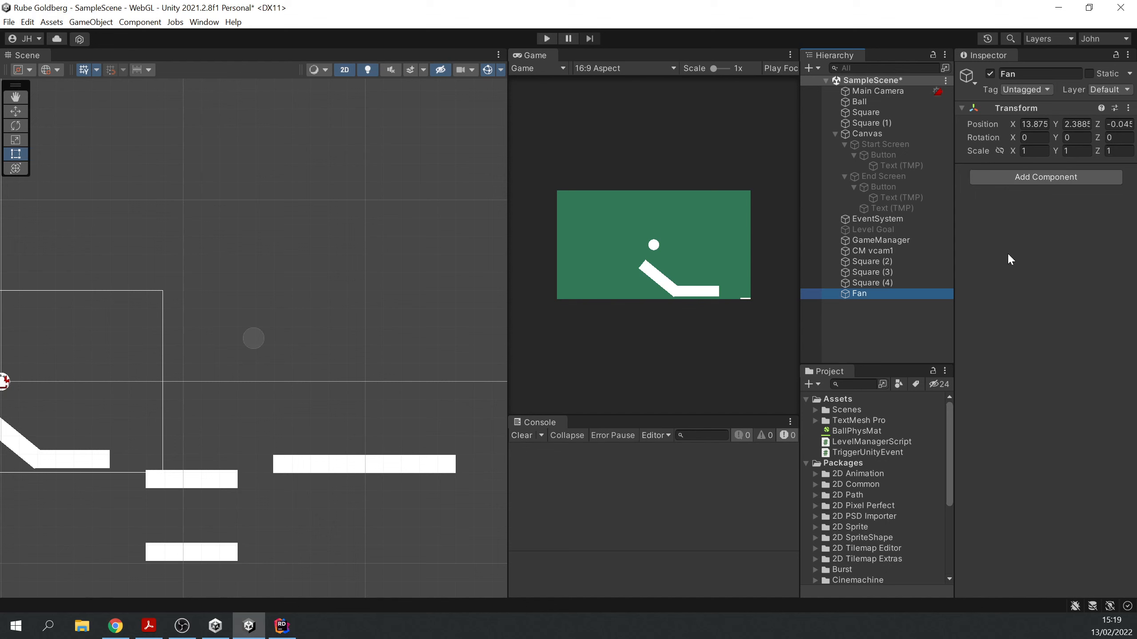
Group Square (2) and Square (3) under a new empty parent object named Spring
{"action": "left_click", "coordinate": [922, 251]}
{"action": "left_click", "coordinate": [918, 261]}
{"action": "left_click", "coordinate": [911, 271], "text": "ctrl"}
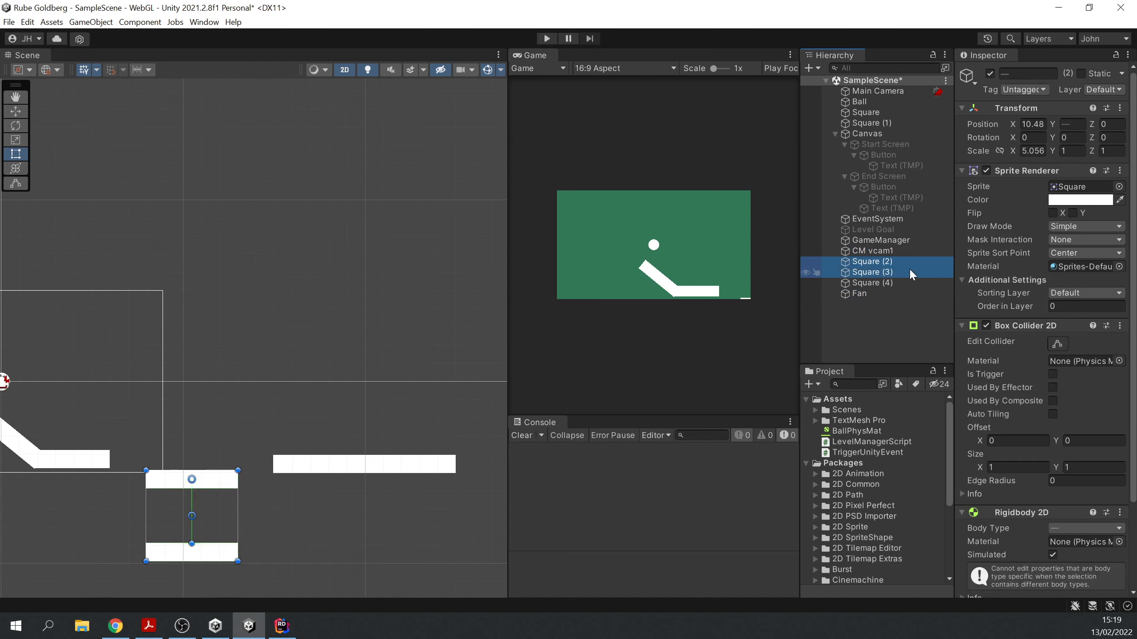
{"action": "right_click", "coordinate": [910, 271]}
{"action": "left_click", "coordinate": [1007, 368]}
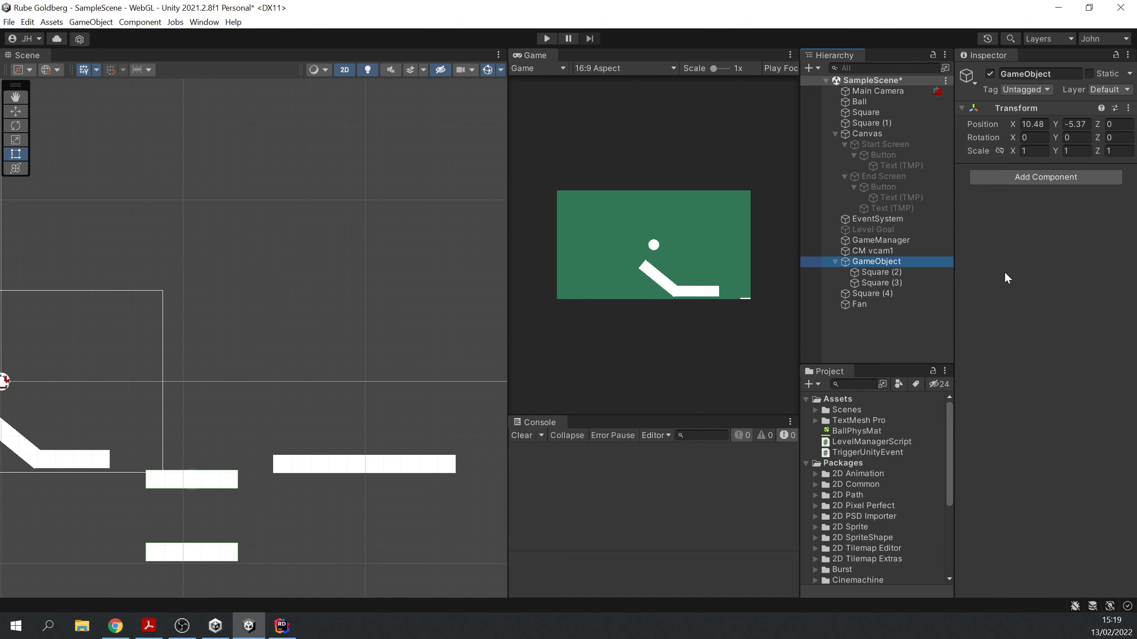
{"action": "left_click", "coordinate": [1044, 76]}
{"action": "type", "text": "Sp"}
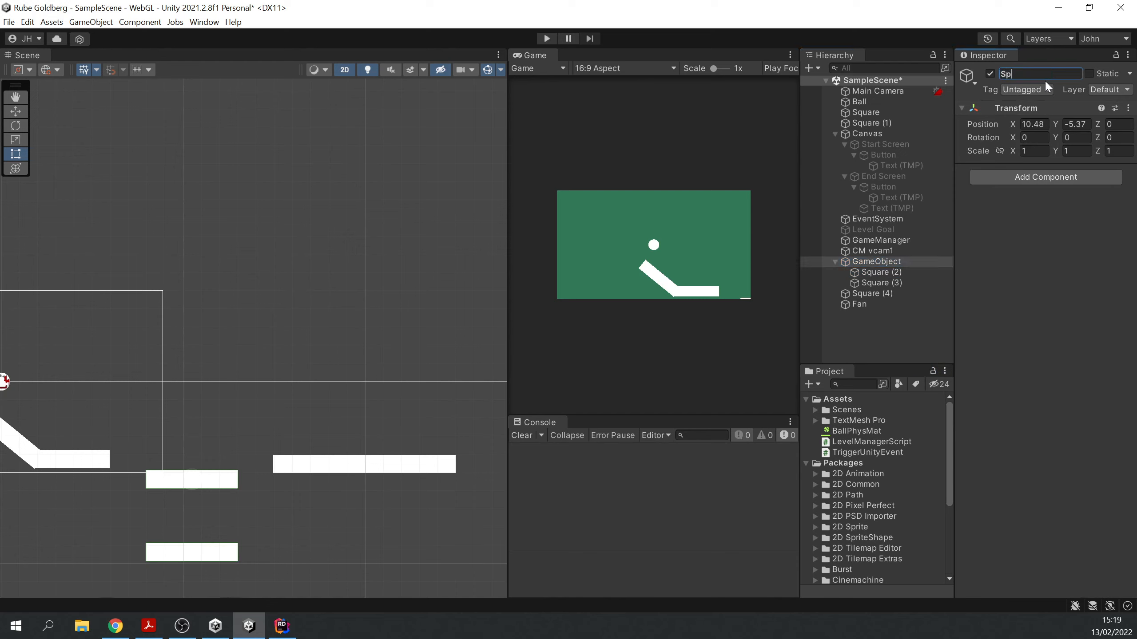
{"action": "type", "text": "ring"}
{"action": "key", "text": "Return"}
Save the Spring object as a prefab in the Assets folder, and undo a trial placement of it in the scene
{"action": "left_click_drag", "start_coordinate": [888, 262], "coordinate": [842, 401]}
{"action": "left_click_drag", "start_coordinate": [844, 452], "coordinate": [394, 299]}
{"action": "key", "text": "ctrl+z"}
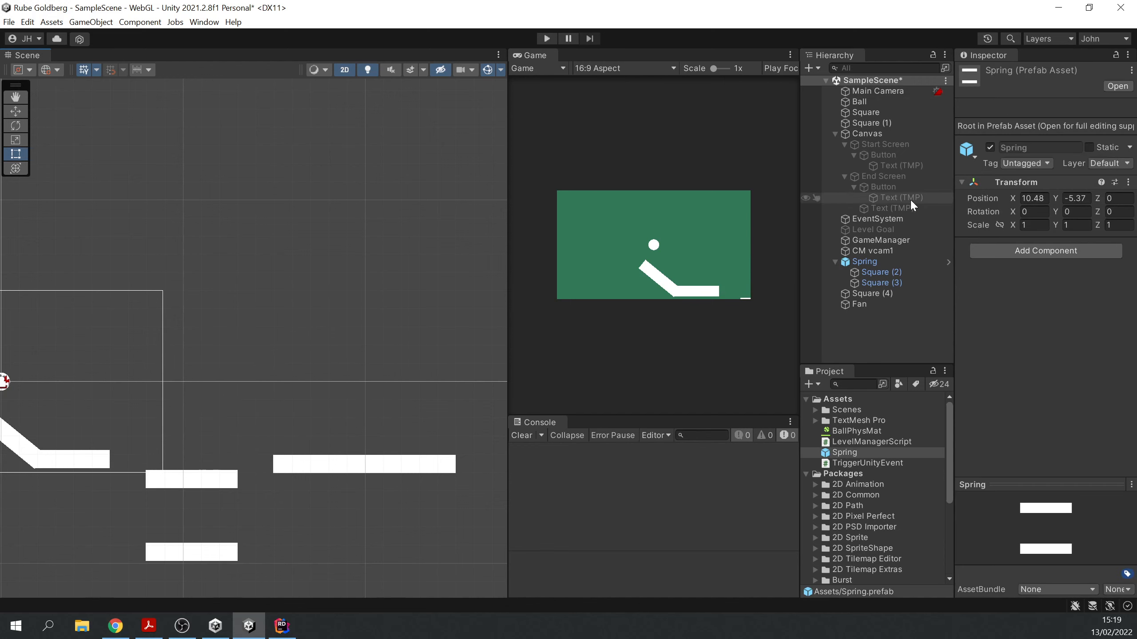
Add a Hexagon Flat-Top 2D sprite to the scene at the Fan object's location
{"action": "left_click", "coordinate": [871, 295]}
{"action": "left_click", "coordinate": [870, 303]}
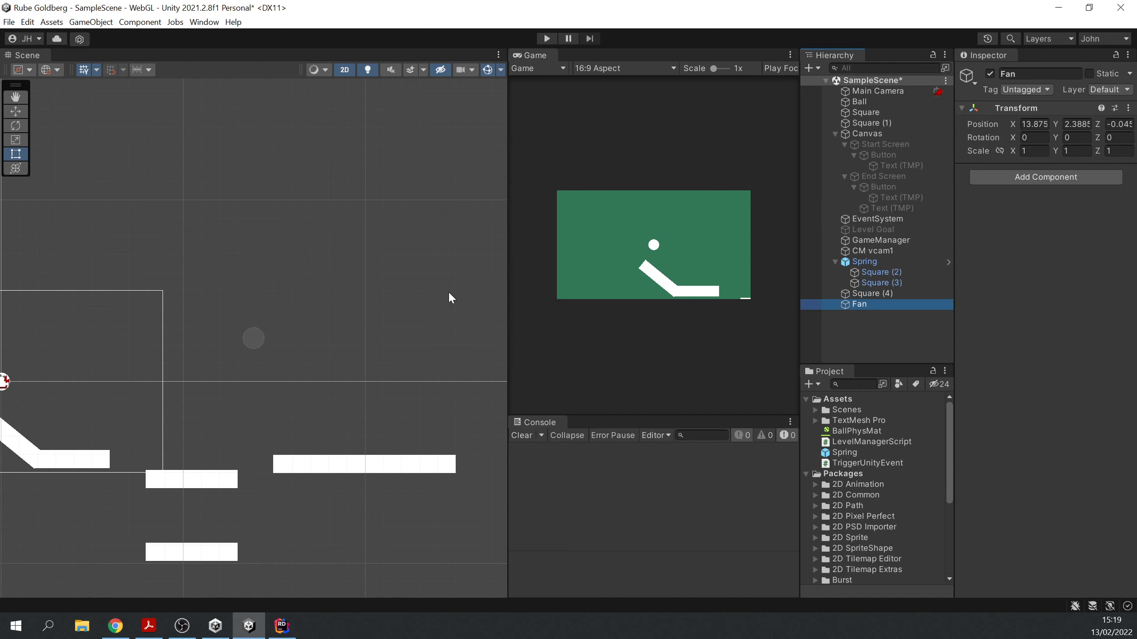
{"action": "left_click", "coordinate": [125, 22]}
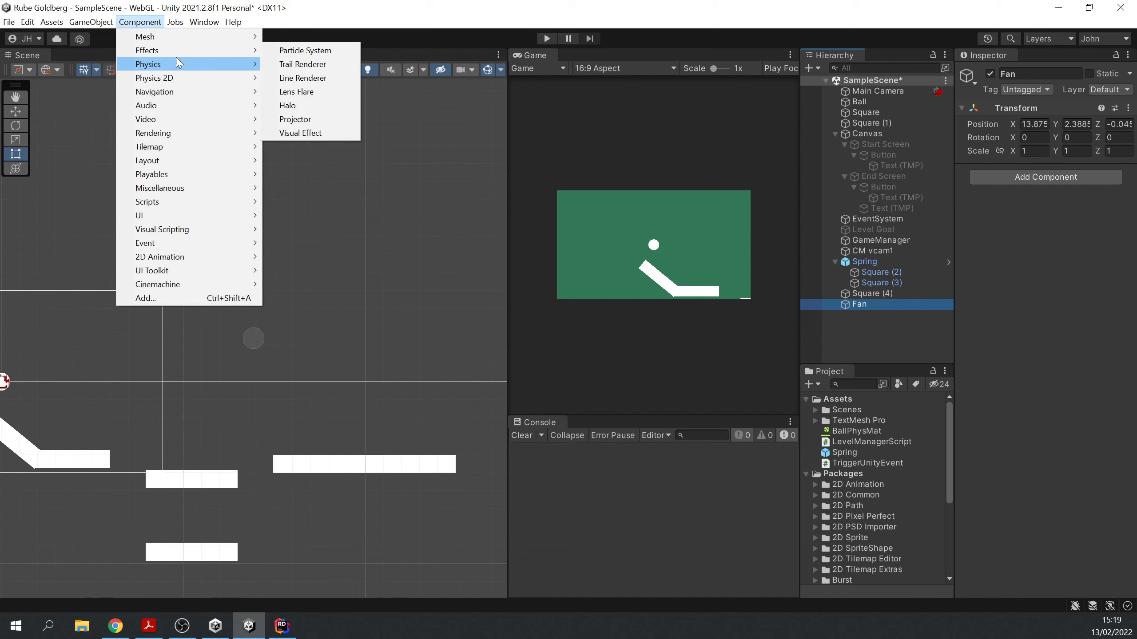
{"action": "mouse_move", "coordinate": [109, 27]}
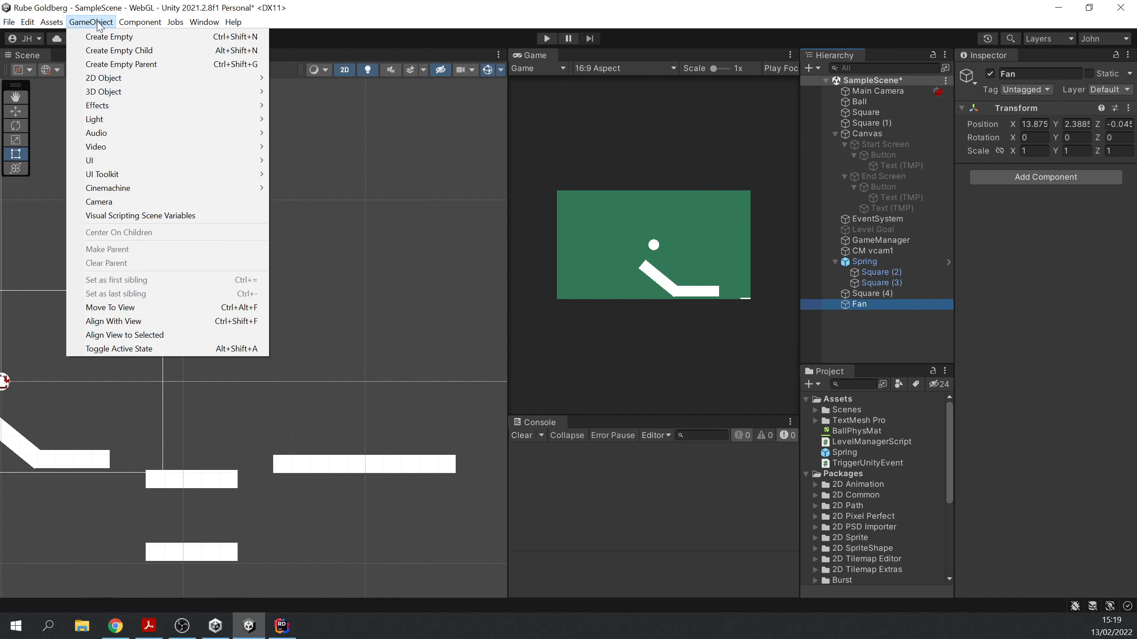
{"action": "mouse_move", "coordinate": [157, 78]}
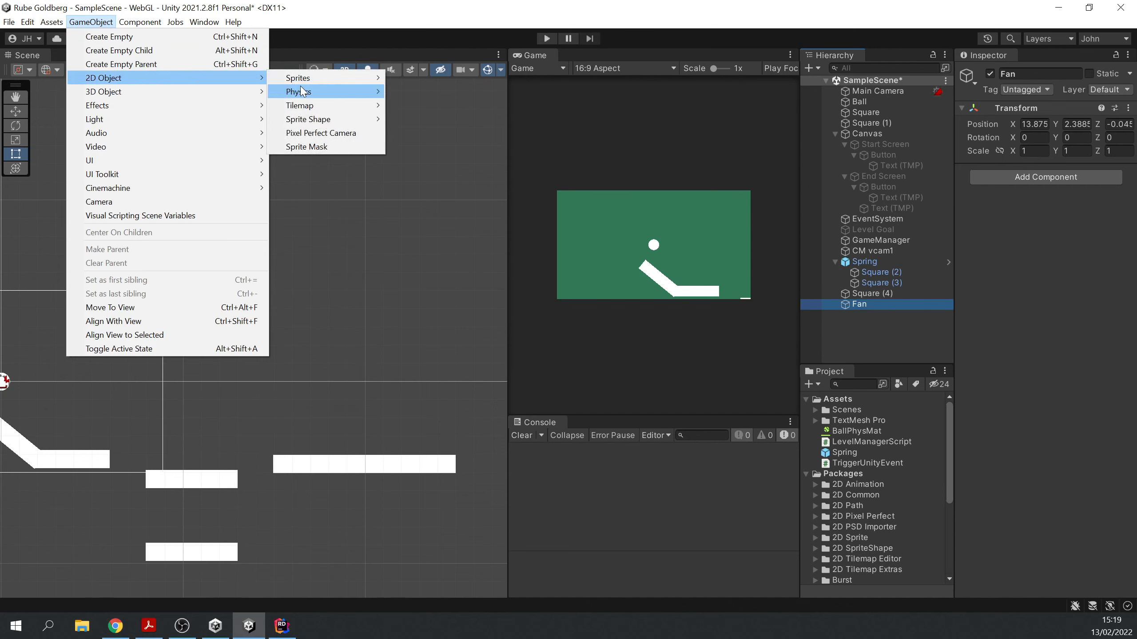
{"action": "mouse_move", "coordinate": [341, 77]}
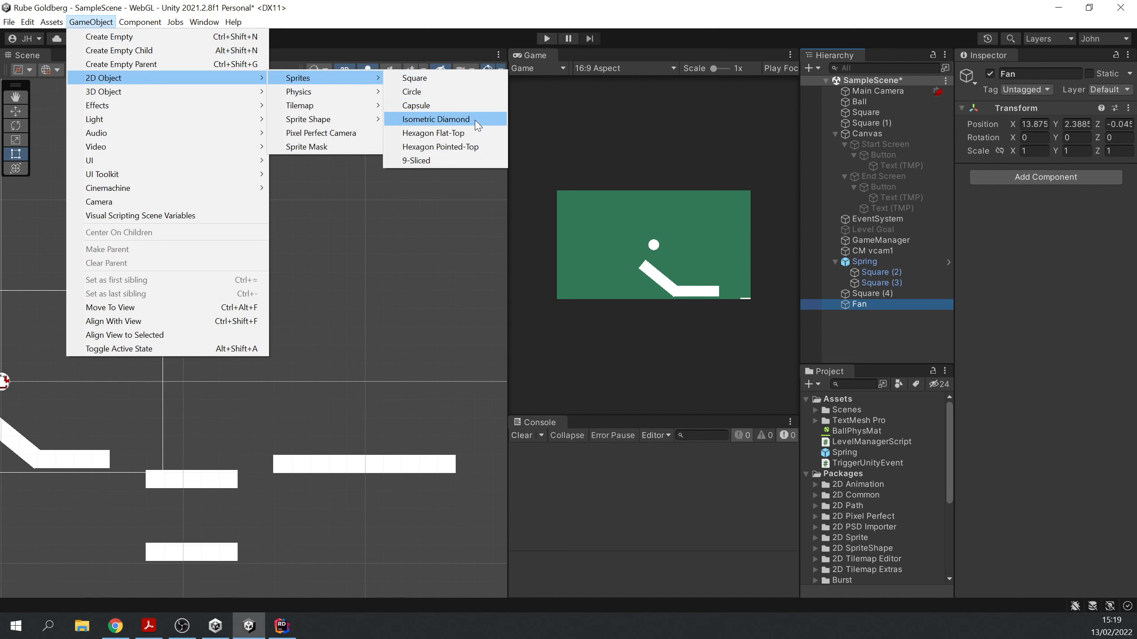
{"action": "left_click", "coordinate": [466, 136]}
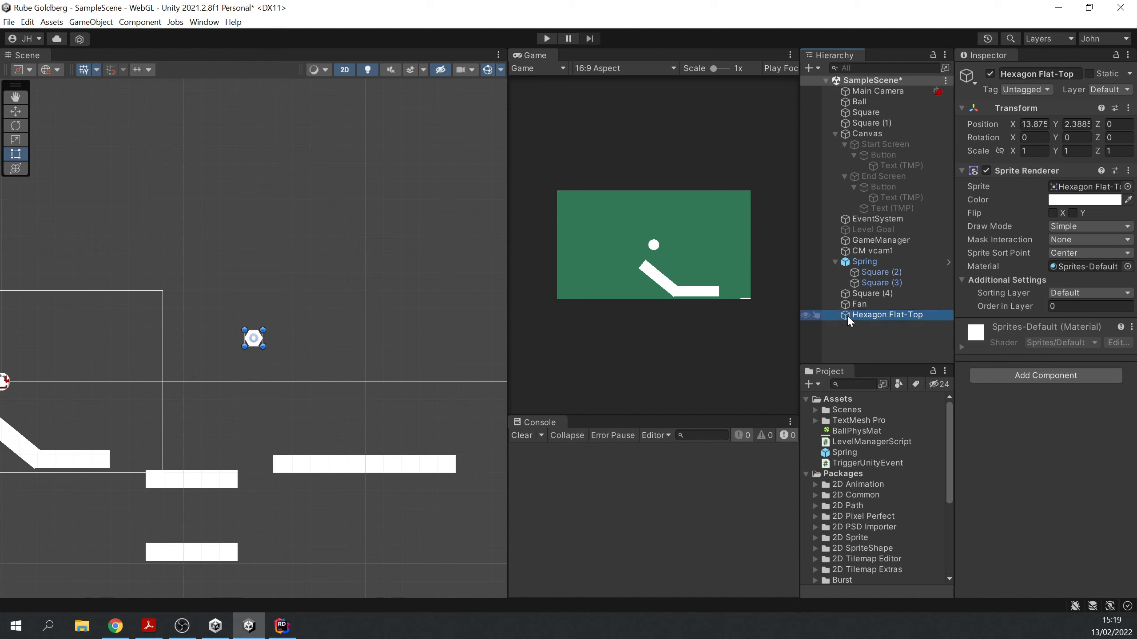
Make the hexagon sprite a child of Fan and set its Z position to 0
{"action": "left_click_drag", "start_coordinate": [866, 315], "coordinate": [864, 307]}
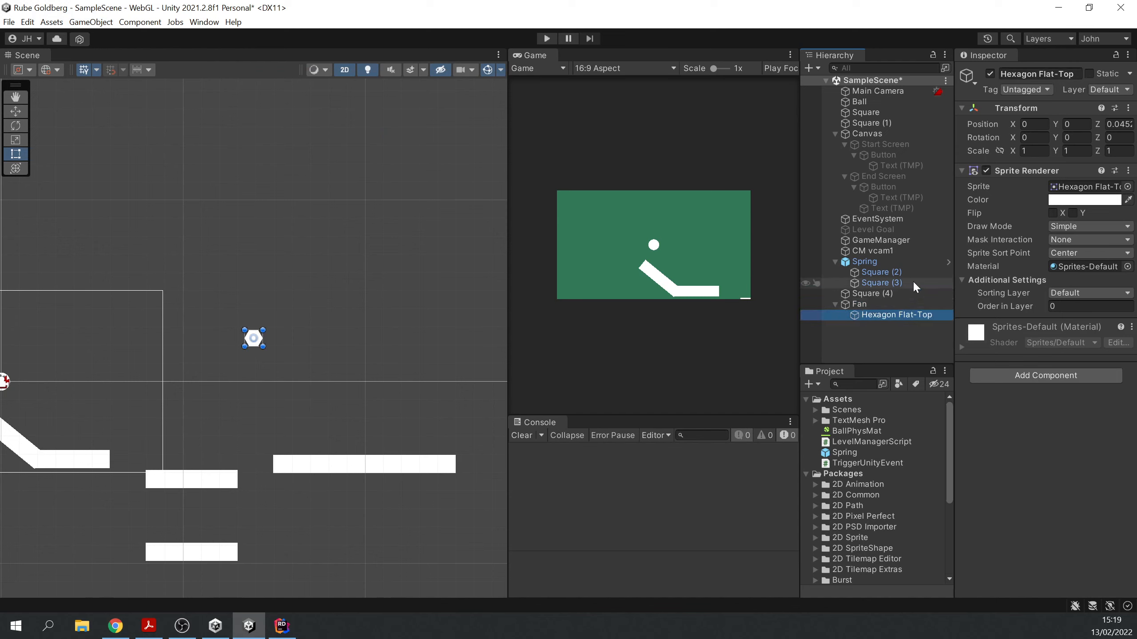
{"action": "left_click", "coordinate": [1126, 124]}
{"action": "type", "text": "0"}
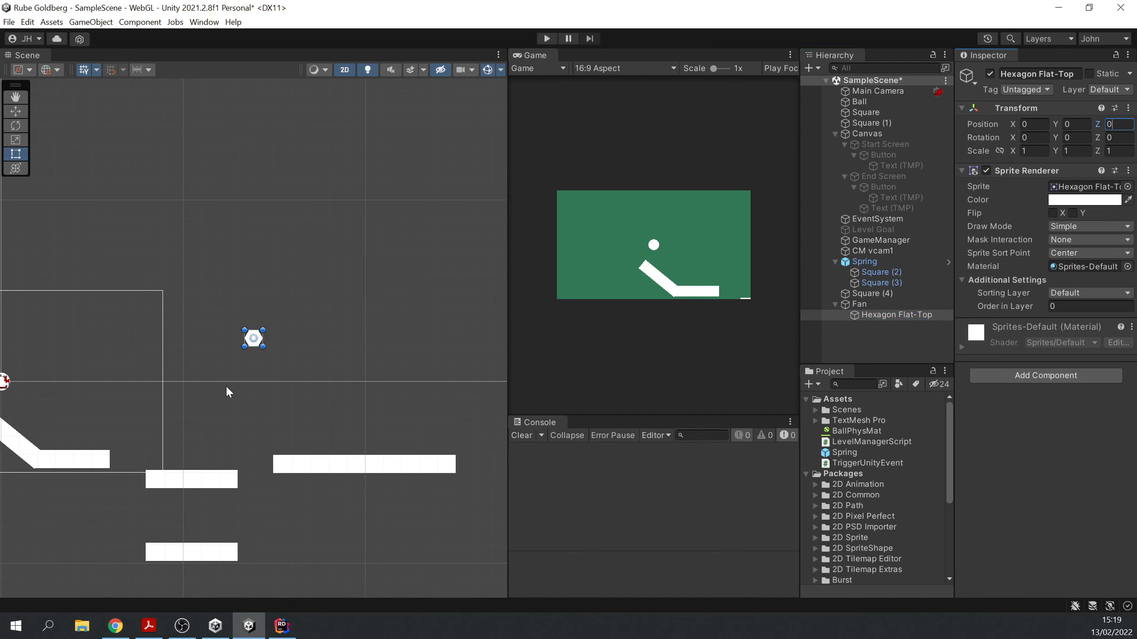
Stretch the Hexagon Flat-Top sprite horizontally to an X scale of about 3.69
{"action": "type", "text": "ff"}
{"action": "mouse_move", "coordinate": [347, 288]}
{"action": "middle_mouse_down"}
{"action": "mouse_move", "coordinate": [332, 302]}
{"action": "mouse_move", "coordinate": [356, 296]}
{"action": "middle_mouse_up"}
{"action": "key", "text": "f"}
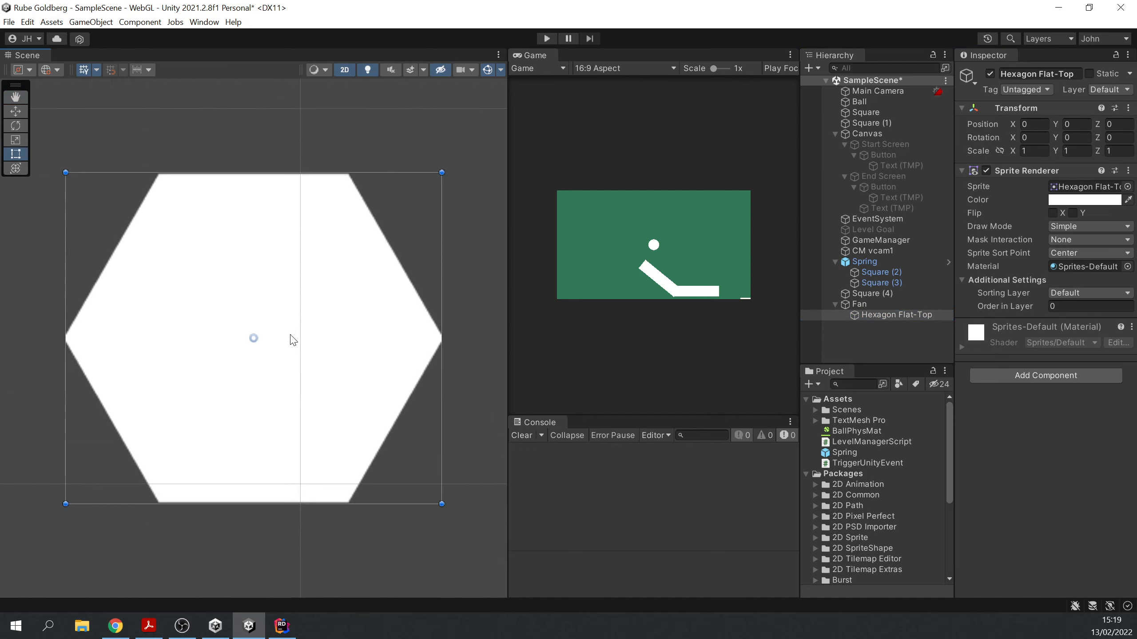
{"action": "scroll", "coordinate": [293, 340], "scroll_direction": "down", "scroll_amount": 10}
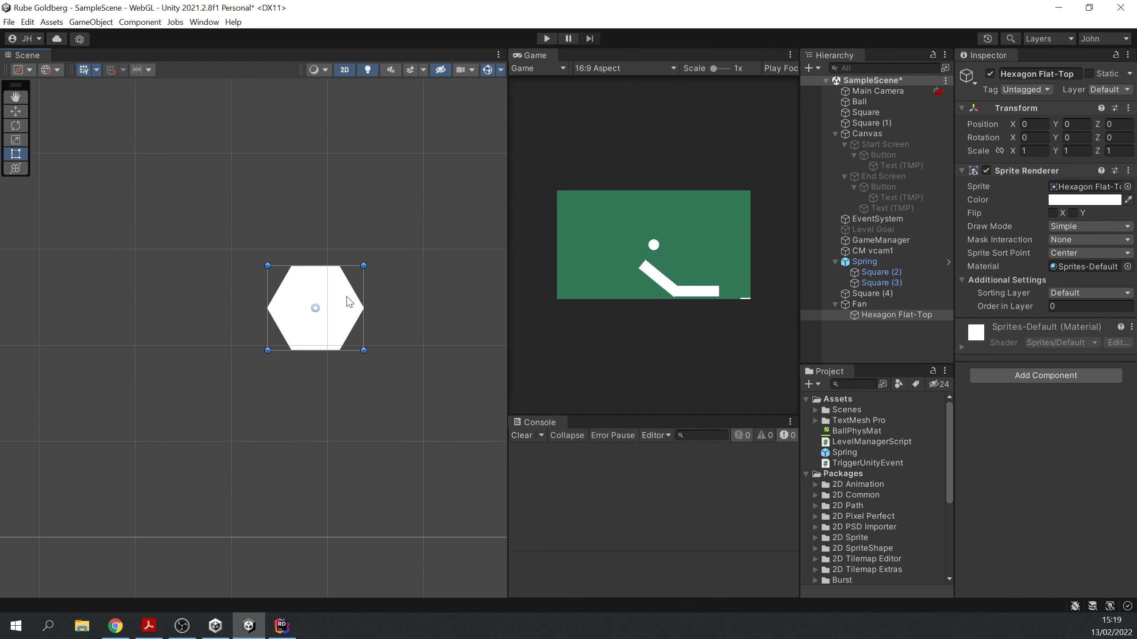
{"action": "scroll", "coordinate": [349, 302], "scroll_direction": "down", "scroll_amount": 10}
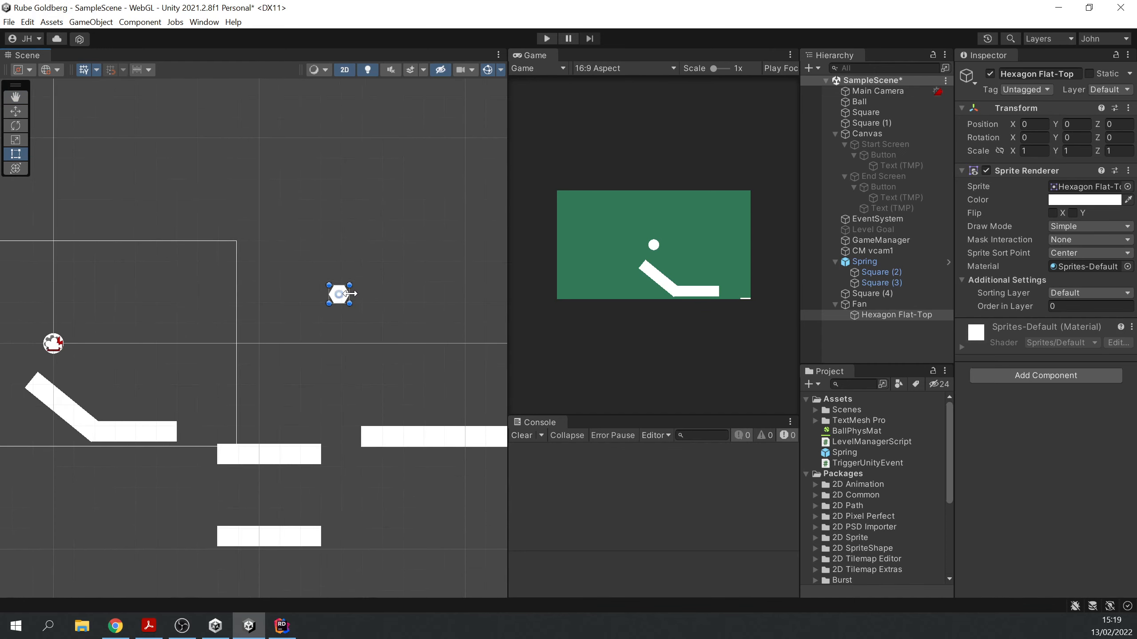
{"action": "left_click_drag", "start_coordinate": [349, 294], "coordinate": [405, 304]}
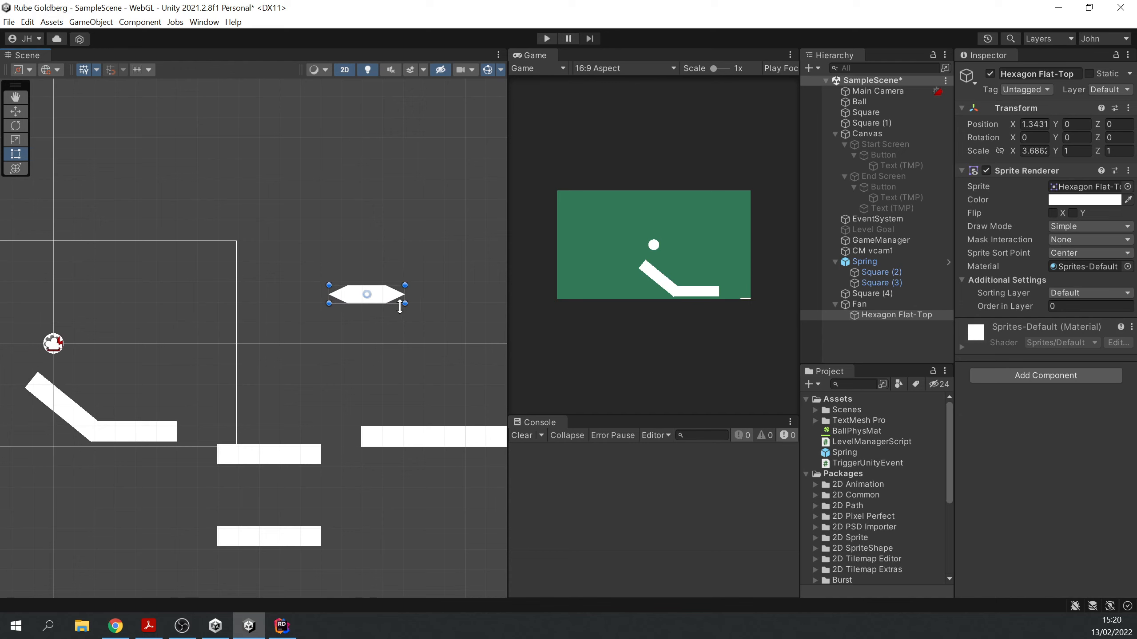
Move the Fan object onto the right end of the long platform, at about X 21.36, Y -4.06
{"action": "left_click", "coordinate": [880, 302]}
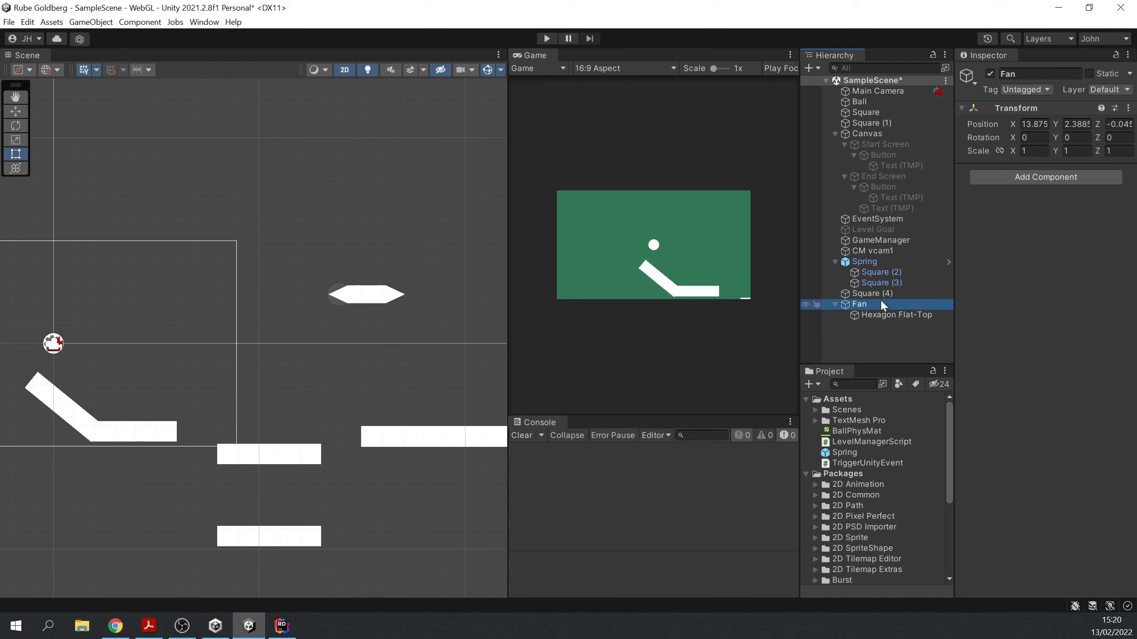
{"action": "key", "text": "w"}
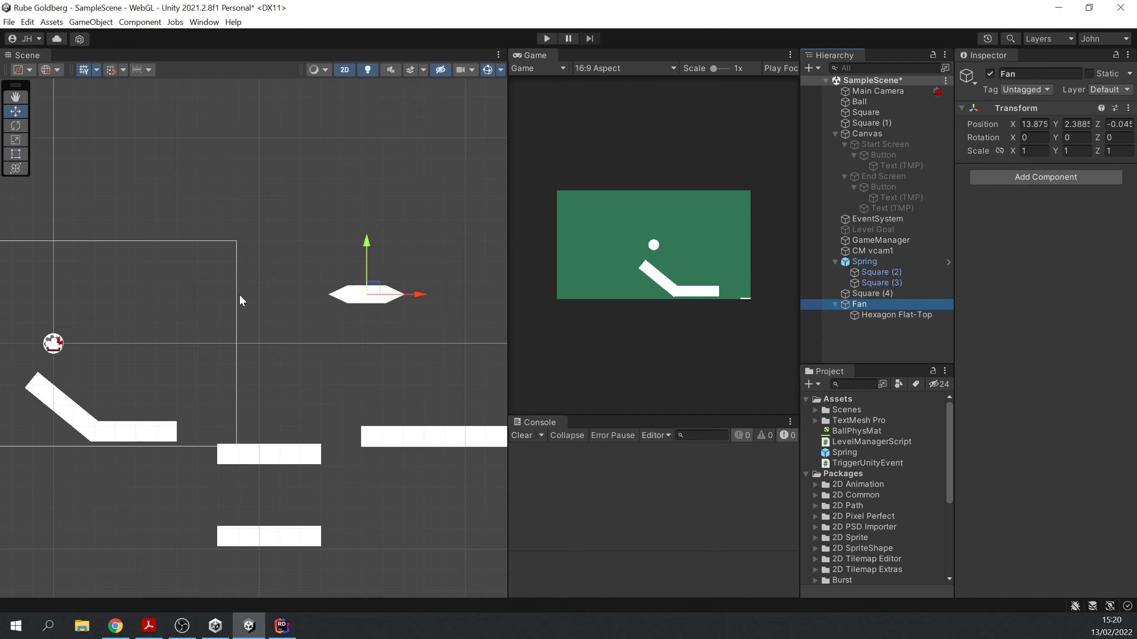
{"action": "left_click_drag", "start_coordinate": [383, 306], "coordinate": [488, 426]}
{"action": "scroll", "coordinate": [402, 407], "scroll_direction": "down", "scroll_amount": 1}
{"action": "scroll", "coordinate": [401, 403], "scroll_direction": "down", "scroll_amount": 5}
{"action": "middle_click_drag", "start_coordinate": [470, 318], "coordinate": [340, 309]}
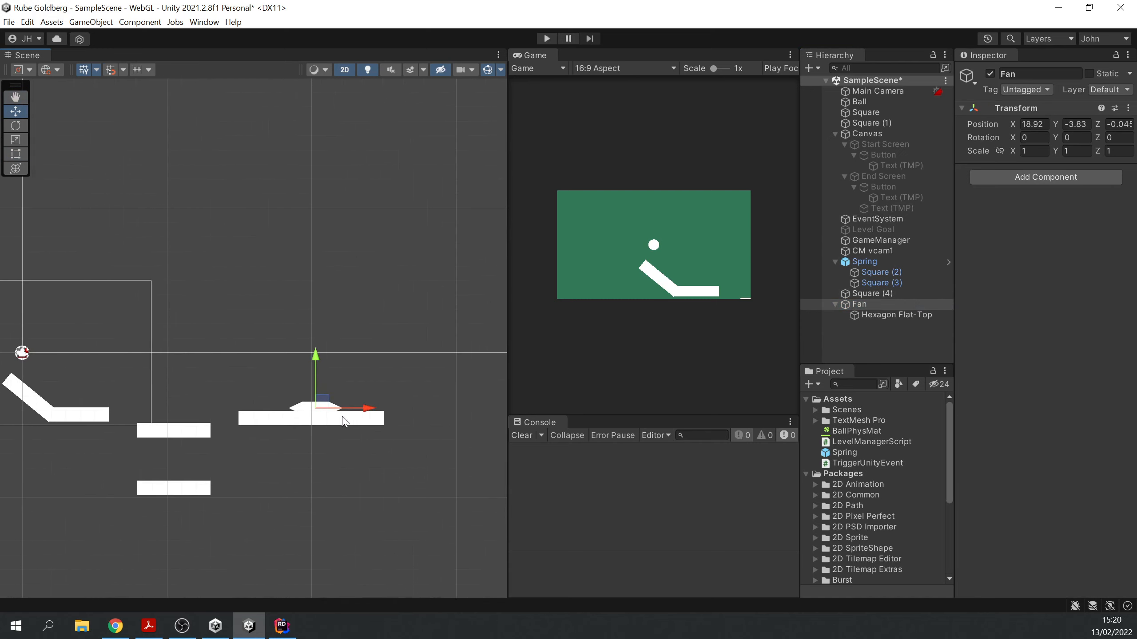
{"action": "left_click_drag", "start_coordinate": [327, 406], "coordinate": [363, 407]}
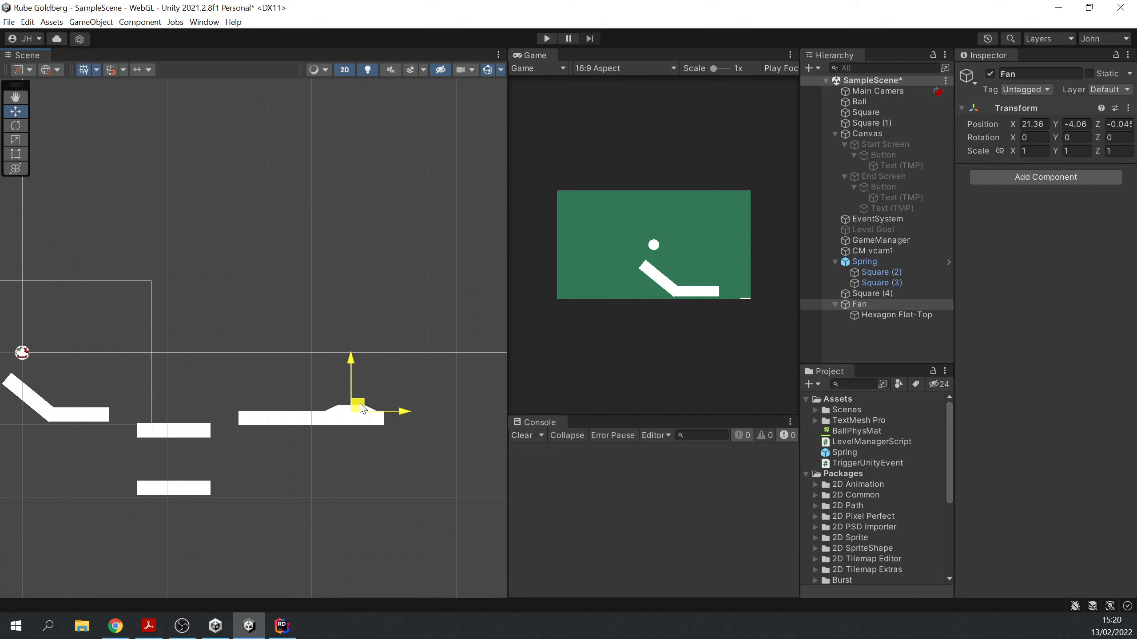
{"action": "left_click", "coordinate": [388, 334]}
{"action": "scroll", "coordinate": [347, 406], "scroll_direction": "up", "scroll_amount": 3}
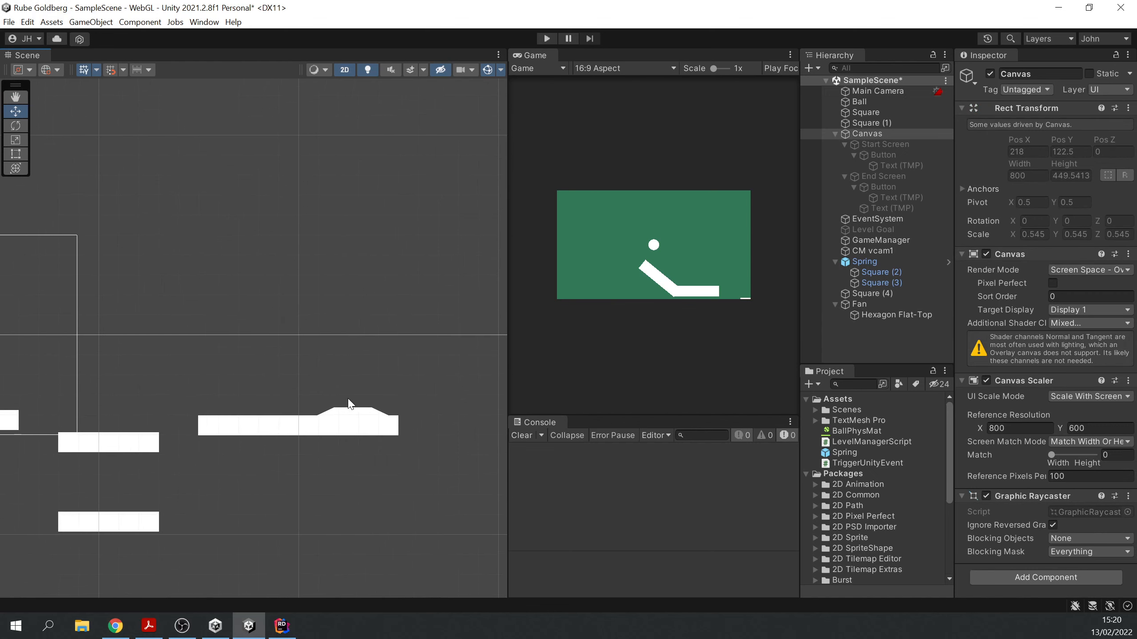
Rescale the Hexagon Flat-Top sprite to about 2.12 in X and 1.74 in Y as the fan's base
{"action": "left_click", "coordinate": [350, 415]}
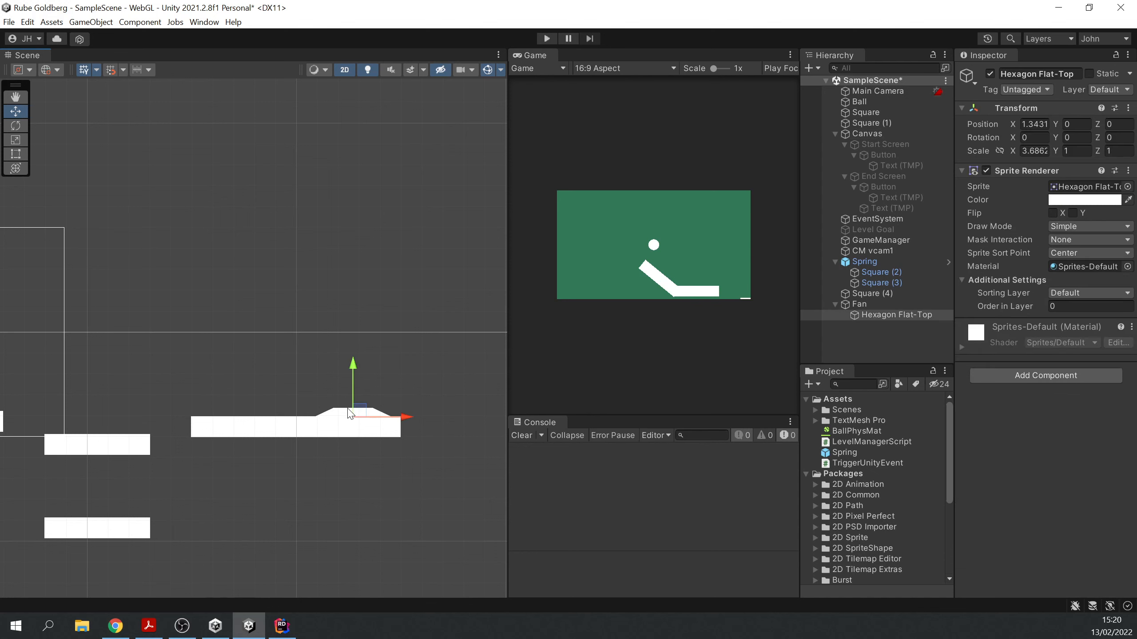
{"action": "key", "text": "r"}
{"action": "left_click_drag", "start_coordinate": [406, 417], "coordinate": [385, 423]}
{"action": "left_click_drag", "start_coordinate": [352, 367], "coordinate": [353, 325]}
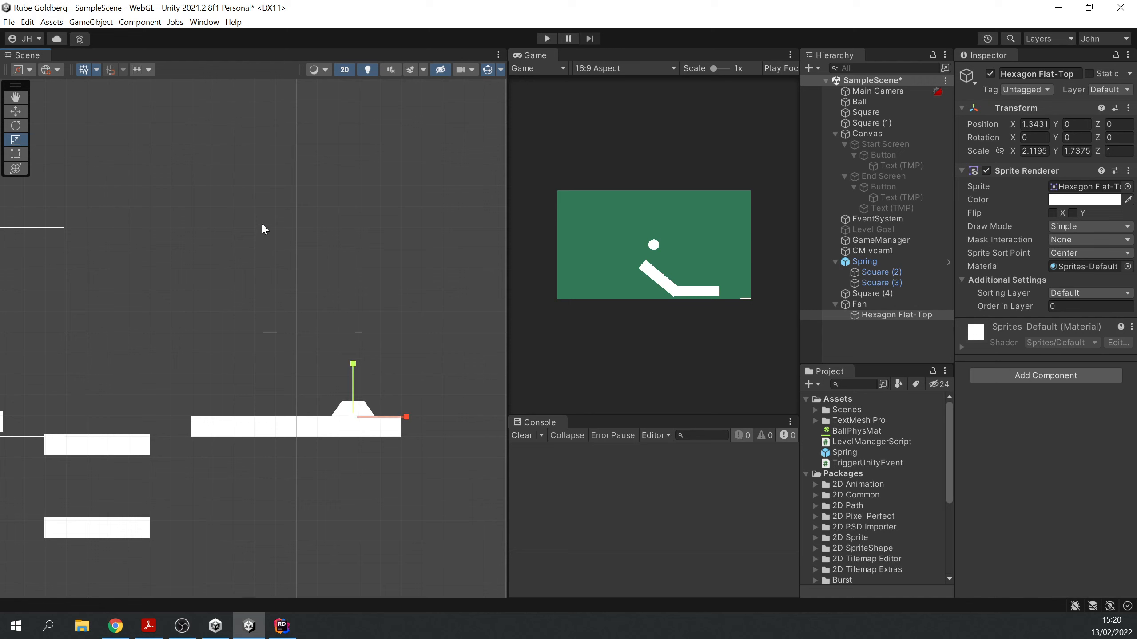
Add a square sprite named w and place it at the left side of the fan base, about X 21.74, Y -3.35
{"action": "left_click", "coordinate": [872, 304]}
{"action": "left_click", "coordinate": [94, 21]}
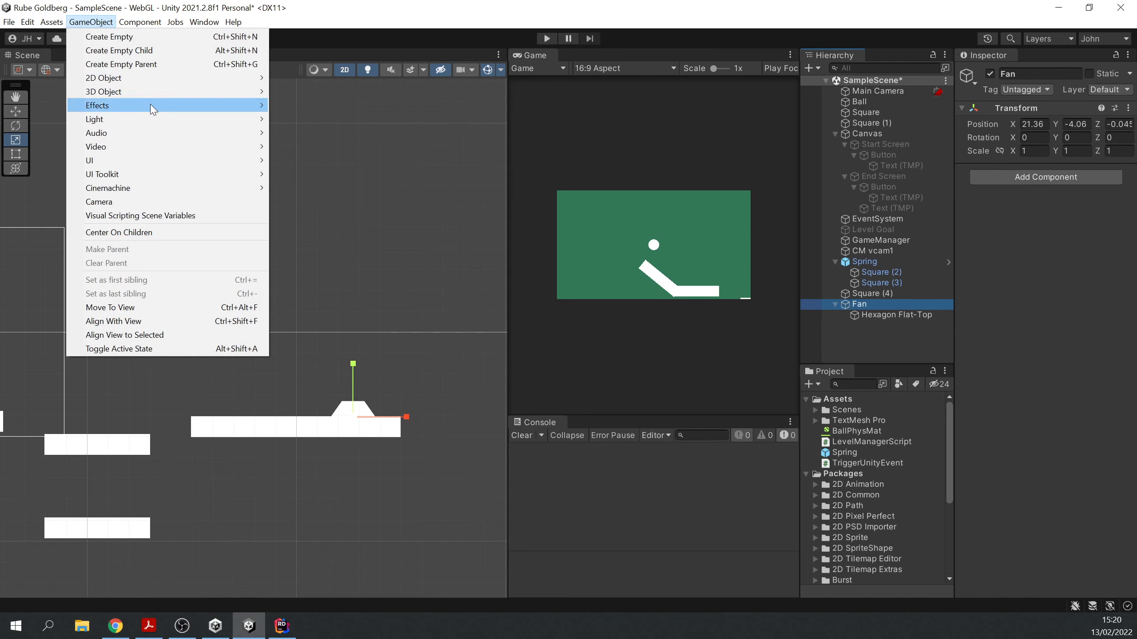
{"action": "mouse_move", "coordinate": [233, 78]}
{"action": "mouse_move", "coordinate": [336, 78]}
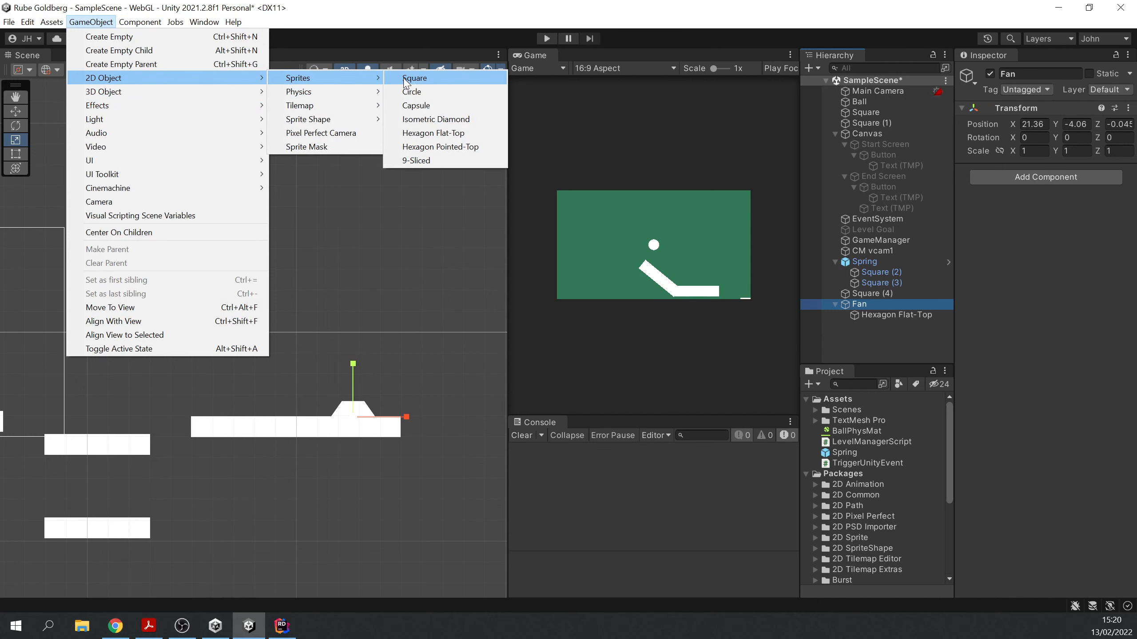
{"action": "left_click", "coordinate": [426, 81]}
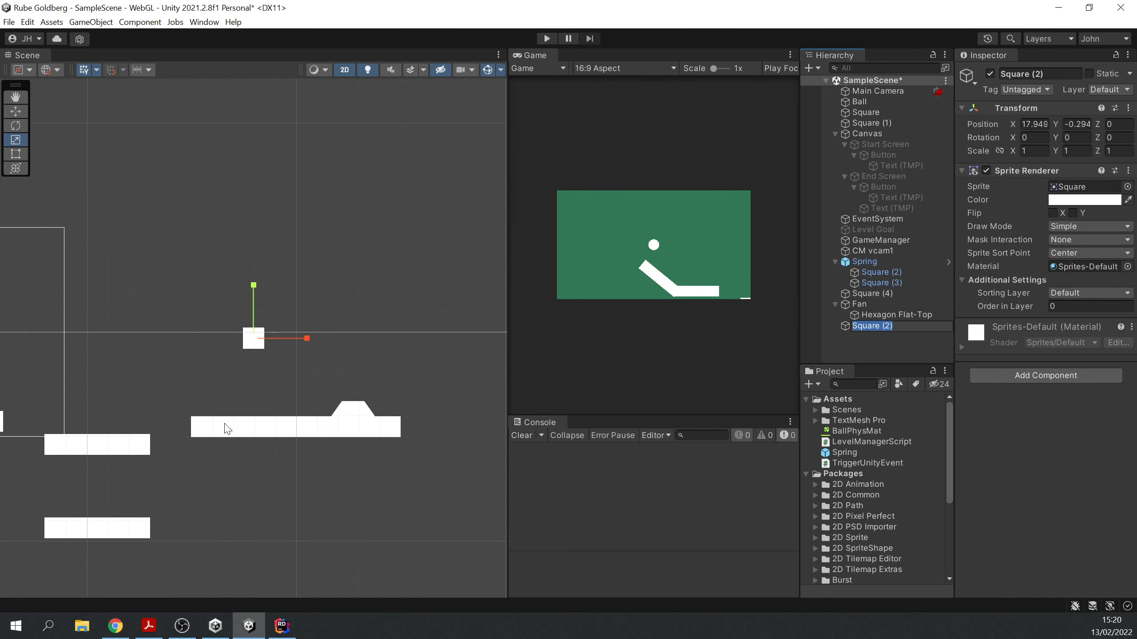
{"action": "type", "text": "w"}
{"action": "middle_click_drag", "start_coordinate": [246, 340], "coordinate": [245, 344]}
{"action": "key", "text": "w"}
{"action": "left_click_drag", "start_coordinate": [261, 333], "coordinate": [340, 397]}
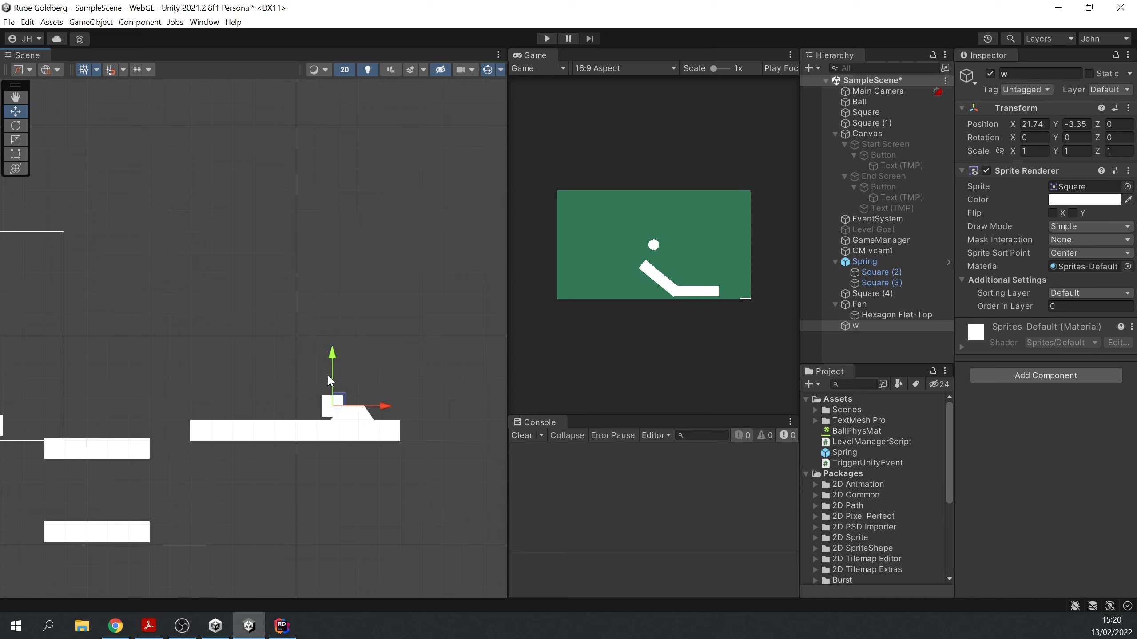
Flatten the w square to a Y scale of 0.375 and lower it beside the fan base to about X 21.8, Y -3.64
{"action": "key", "text": "e"}
{"action": "key", "text": "r"}
{"action": "left_click_drag", "start_coordinate": [332, 359], "coordinate": [334, 386]}
{"action": "key", "text": "w"}
{"action": "left_click_drag", "start_coordinate": [338, 400], "coordinate": [340, 406]}
Color the w square sprite green (67EA6B)
{"action": "left_click", "coordinate": [1067, 201]}
{"action": "left_click_drag", "start_coordinate": [1073, 296], "coordinate": [1059, 274]}
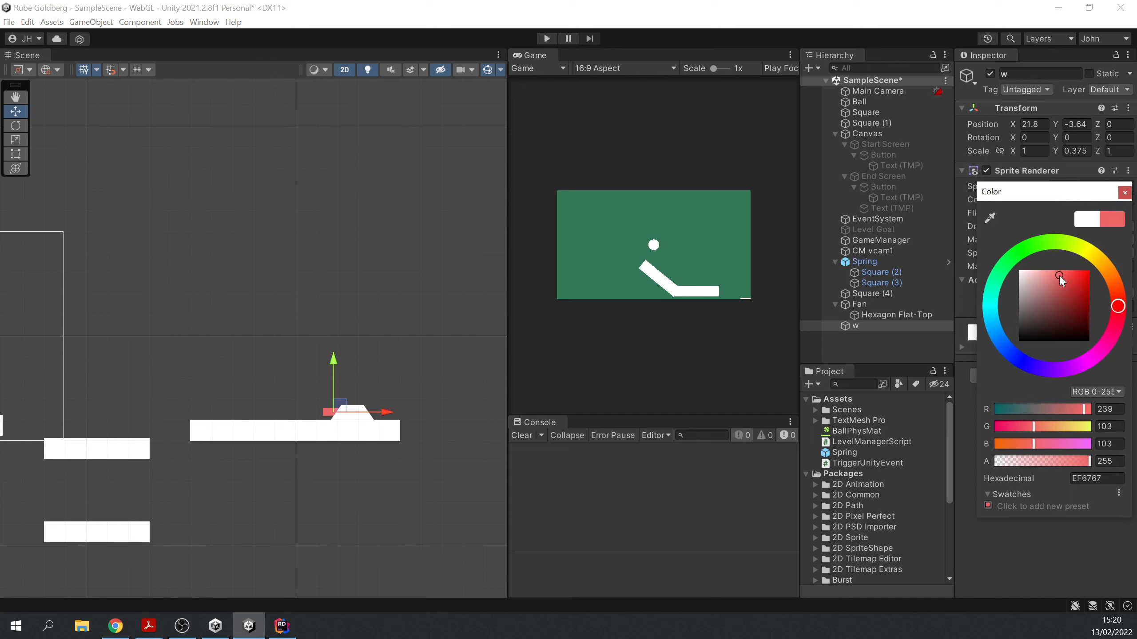
{"action": "left_click", "coordinate": [1021, 252]}
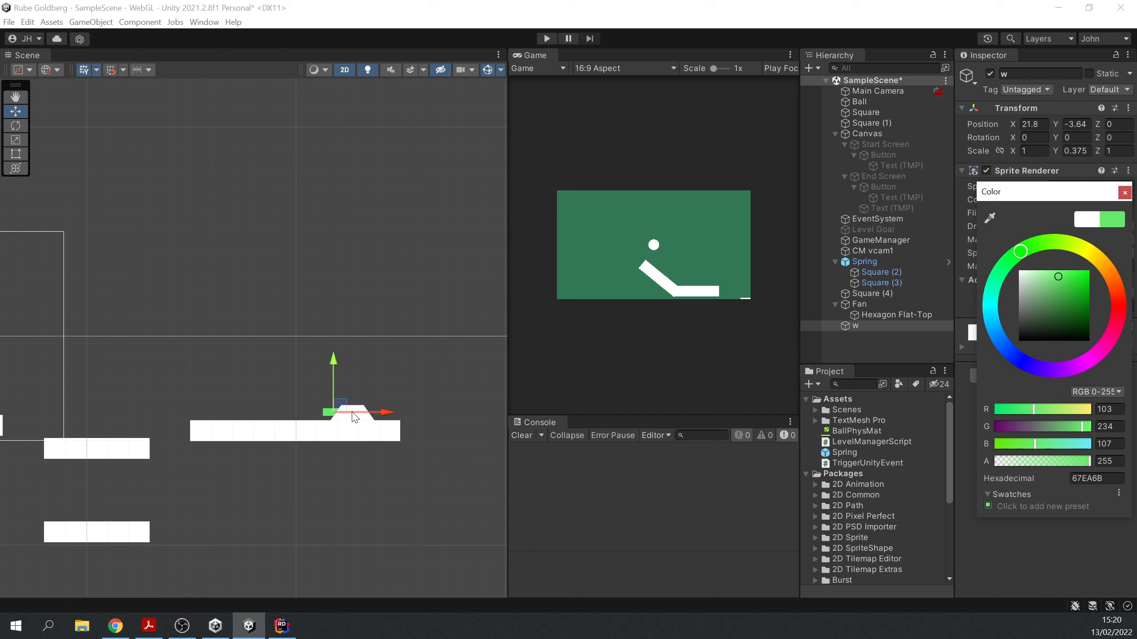
Add another square sprite as a pole above the fan base, about X 22.69, Y -2.55, scaled to 0.65 by 1.9125
{"action": "left_click", "coordinate": [91, 22]}
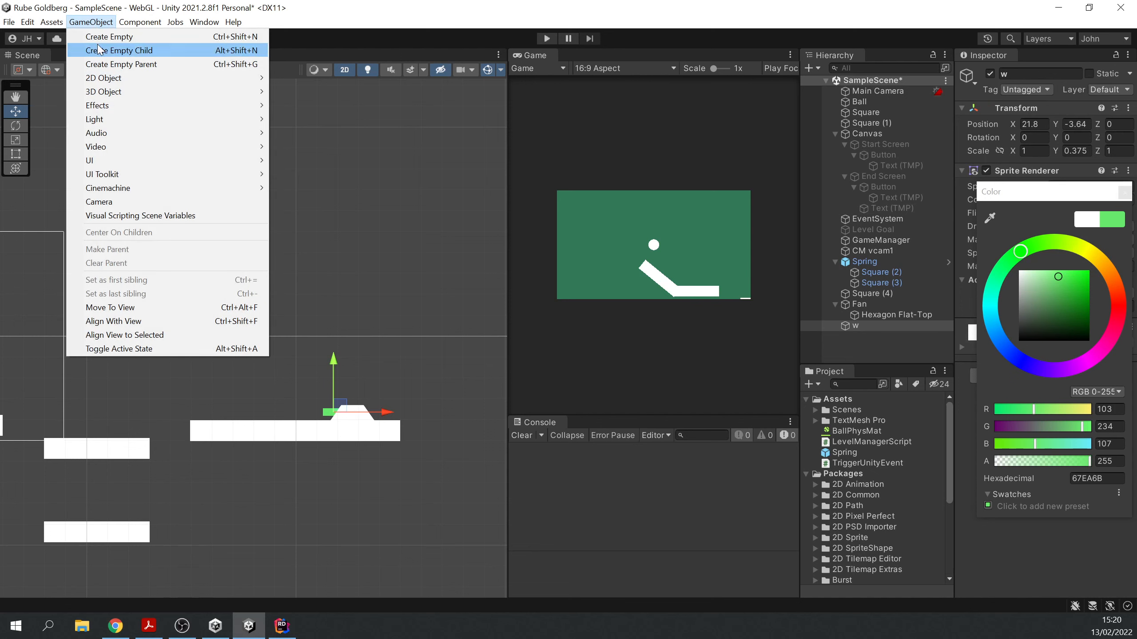
{"action": "mouse_move", "coordinate": [155, 75]}
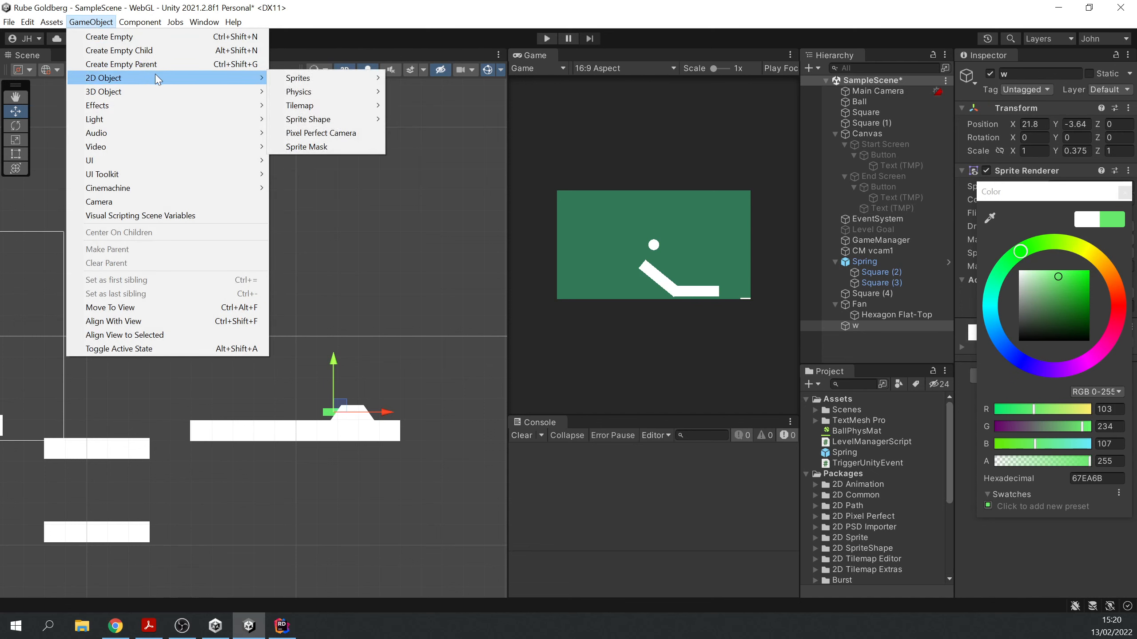
{"action": "mouse_move", "coordinate": [367, 77]}
{"action": "left_click", "coordinate": [425, 81]}
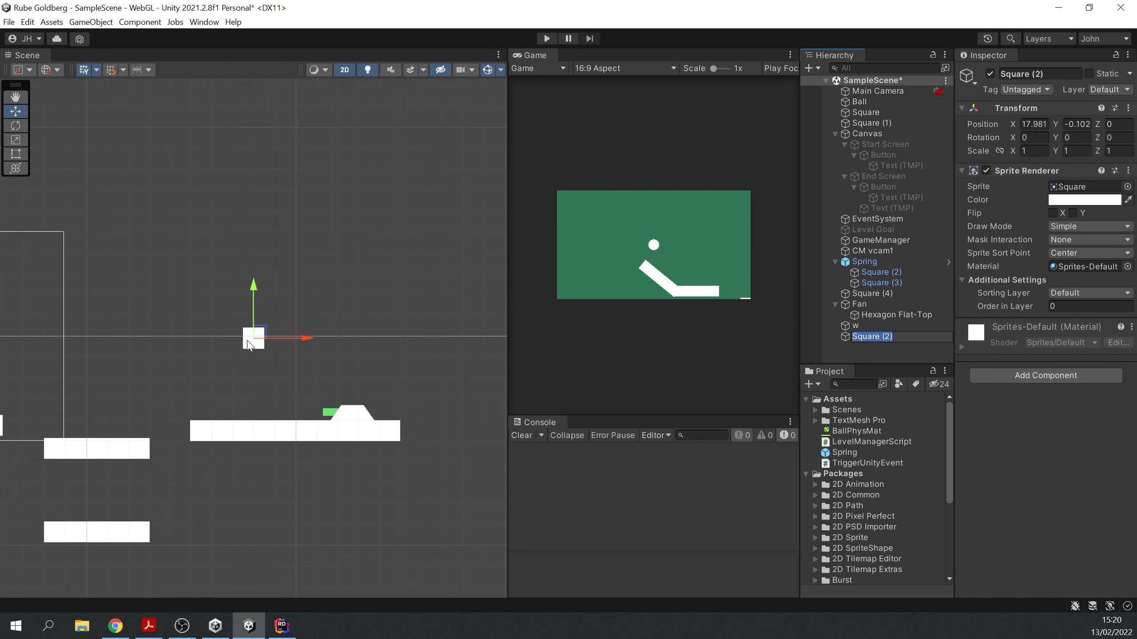
{"action": "left_click_drag", "start_coordinate": [261, 333], "coordinate": [363, 394]}
{"action": "key", "text": "r"}
{"action": "left_click_drag", "start_coordinate": [356, 330], "coordinate": [351, 282]}
Add a Hexagon Pointed-Top sprite scaled to 1.675 by 5.0125 and place it atop the pole at about X 22.66, Y 0.22
{"action": "left_click", "coordinate": [92, 21]}
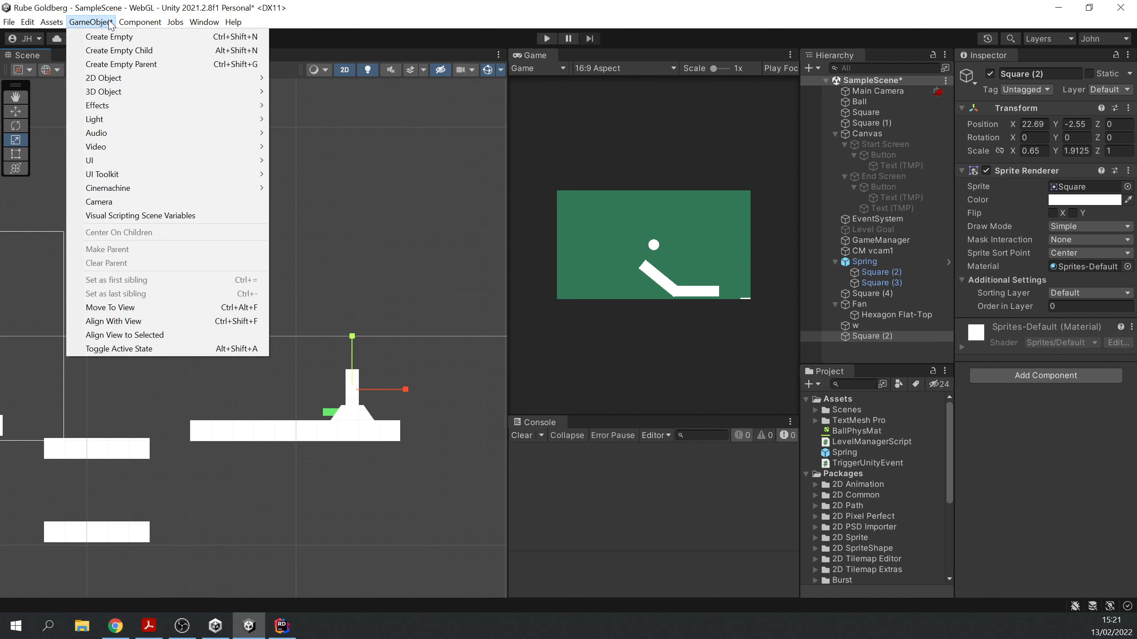
{"action": "mouse_move", "coordinate": [241, 76]}
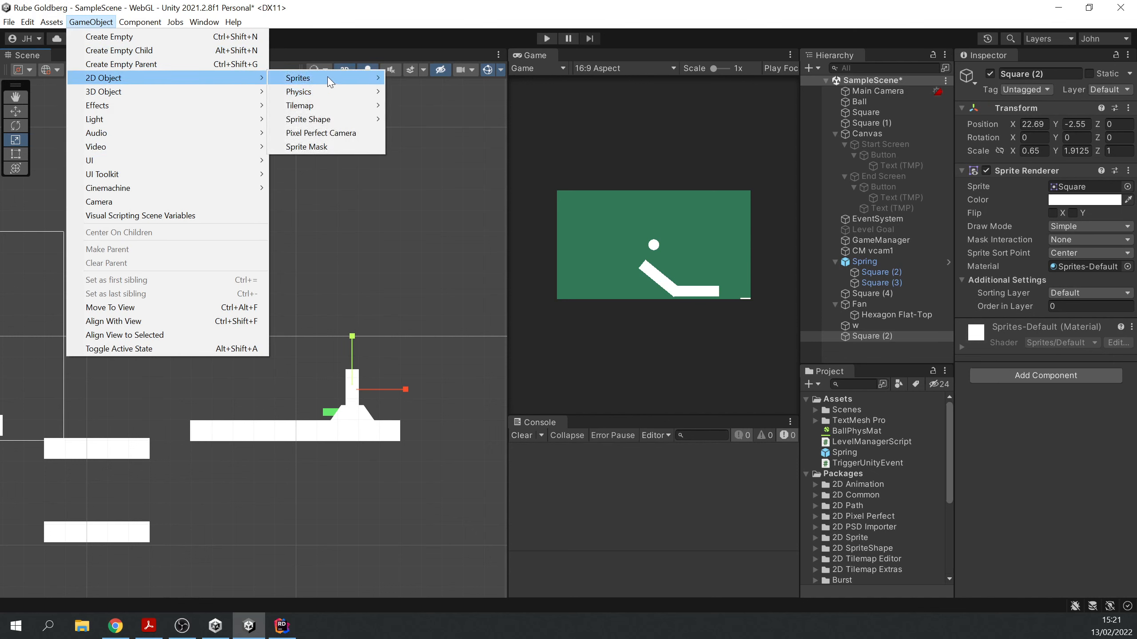
{"action": "mouse_move", "coordinate": [326, 77]}
{"action": "left_click", "coordinate": [464, 147]}
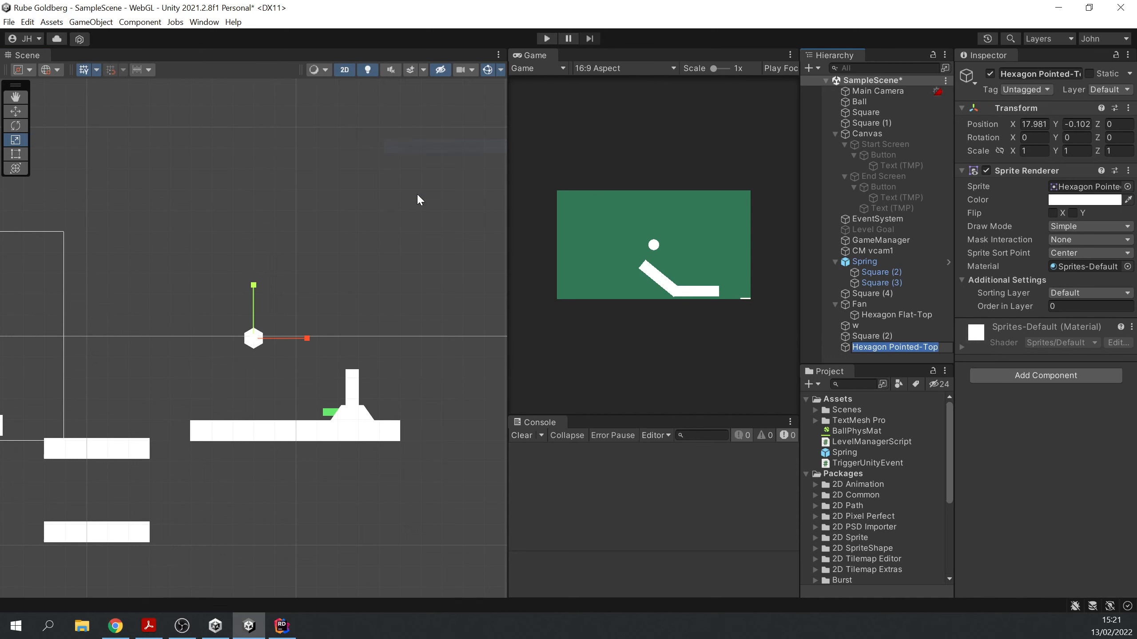
{"action": "left_click_drag", "start_coordinate": [254, 285], "coordinate": [259, 70]}
{"action": "left_click_drag", "start_coordinate": [307, 338], "coordinate": [343, 338]}
{"action": "key", "text": "w"}
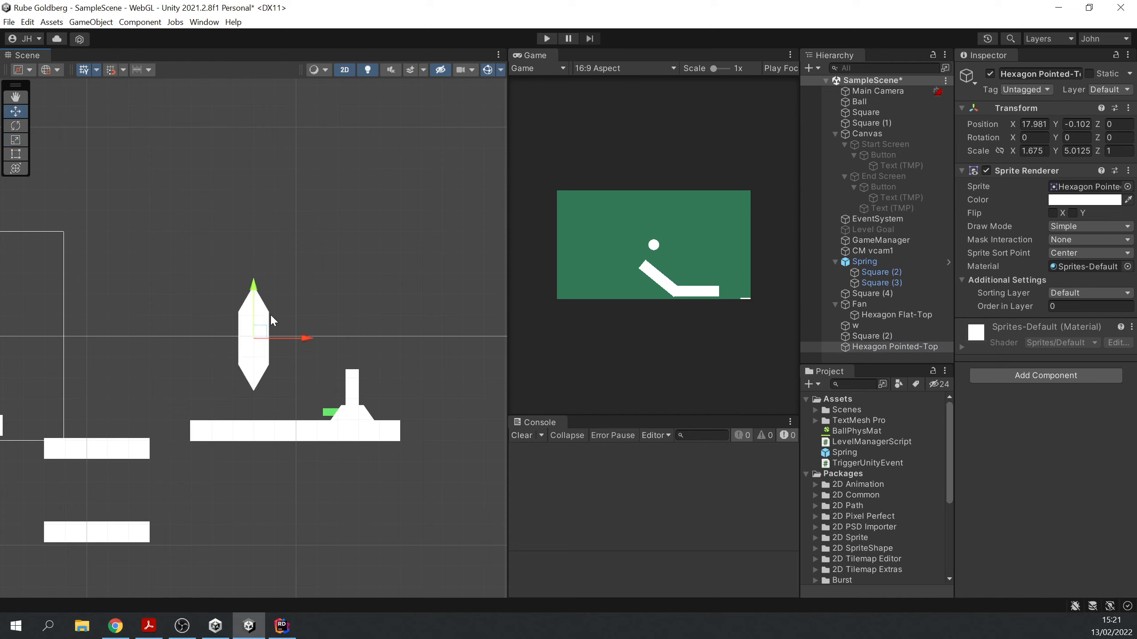
{"action": "left_click_drag", "start_coordinate": [261, 336], "coordinate": [359, 329]}
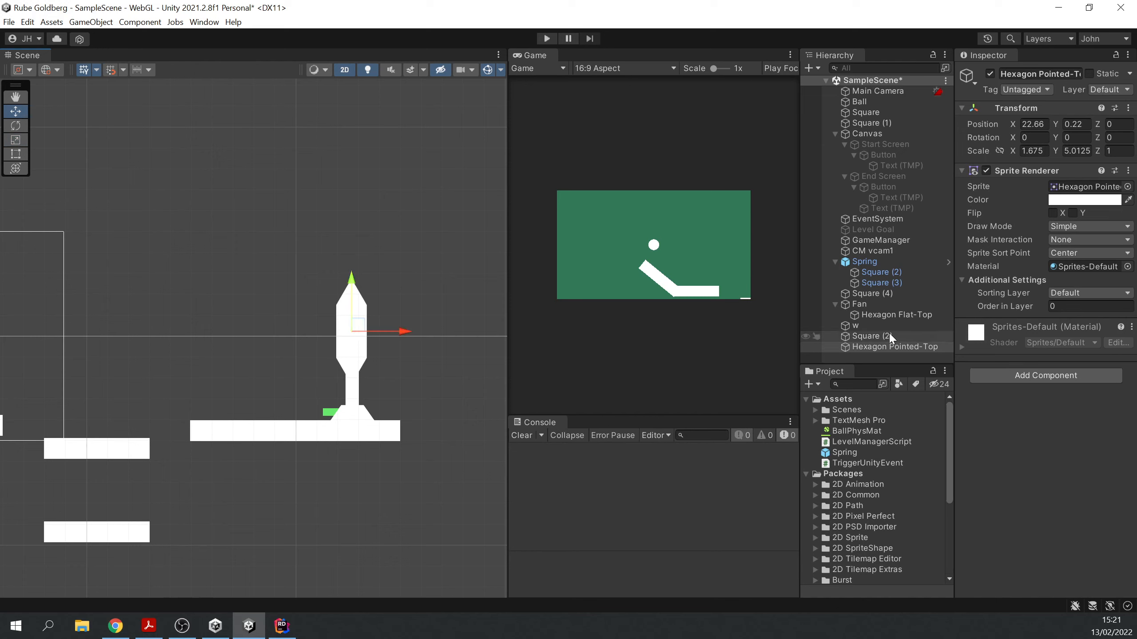
Make Square (2), w and Hexagon Pointed-Top children of Fan, and color the pointed hexagon grey (B0B0B0)
{"action": "mouse_move", "coordinate": [888, 336]}
{"action": "left_mouse_down"}
{"action": "mouse_move", "coordinate": [894, 311]}
{"action": "mouse_move", "coordinate": [856, 334]}
{"action": "mouse_move", "coordinate": [873, 327]}
{"action": "mouse_move", "coordinate": [873, 339]}
{"action": "left_mouse_up"}
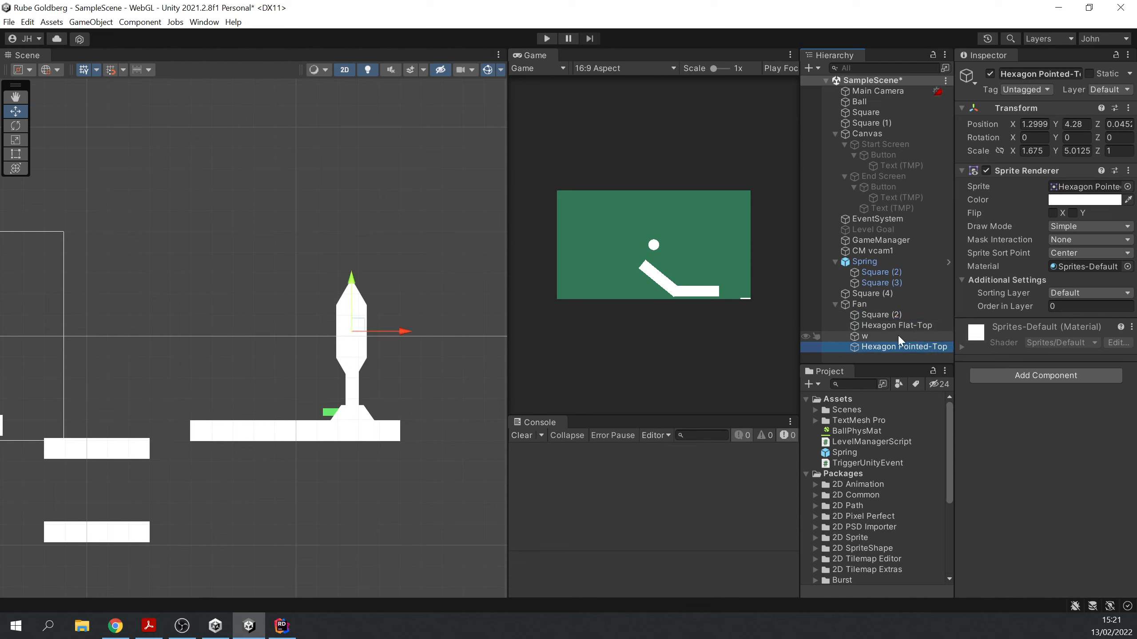
{"action": "left_click", "coordinate": [1082, 200]}
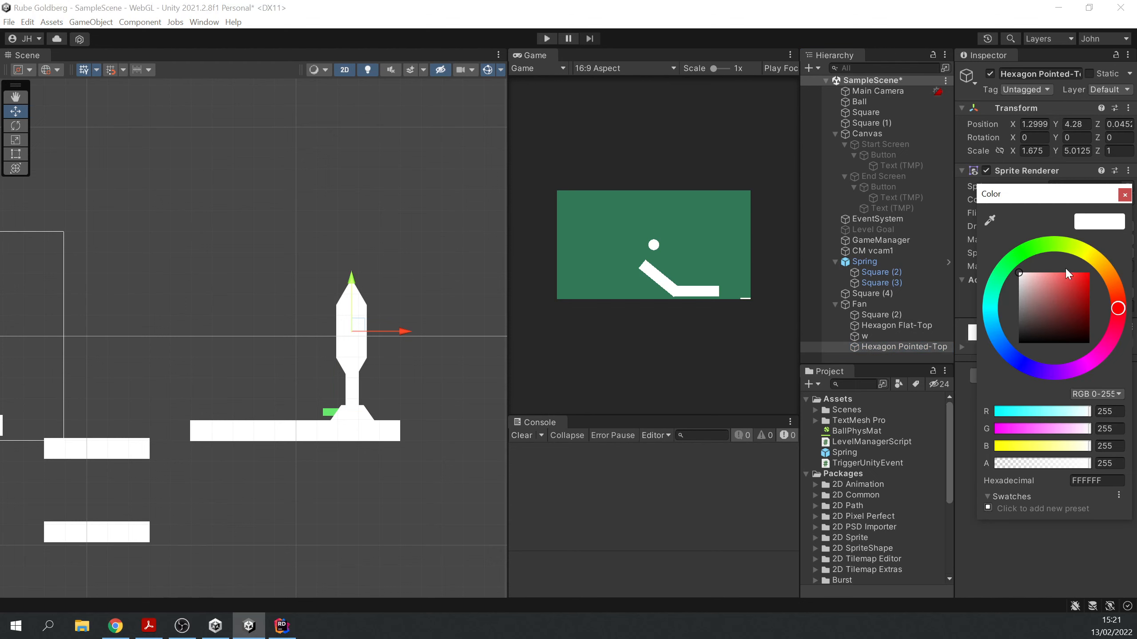
{"action": "left_click_drag", "start_coordinate": [1043, 286], "coordinate": [1020, 297]}
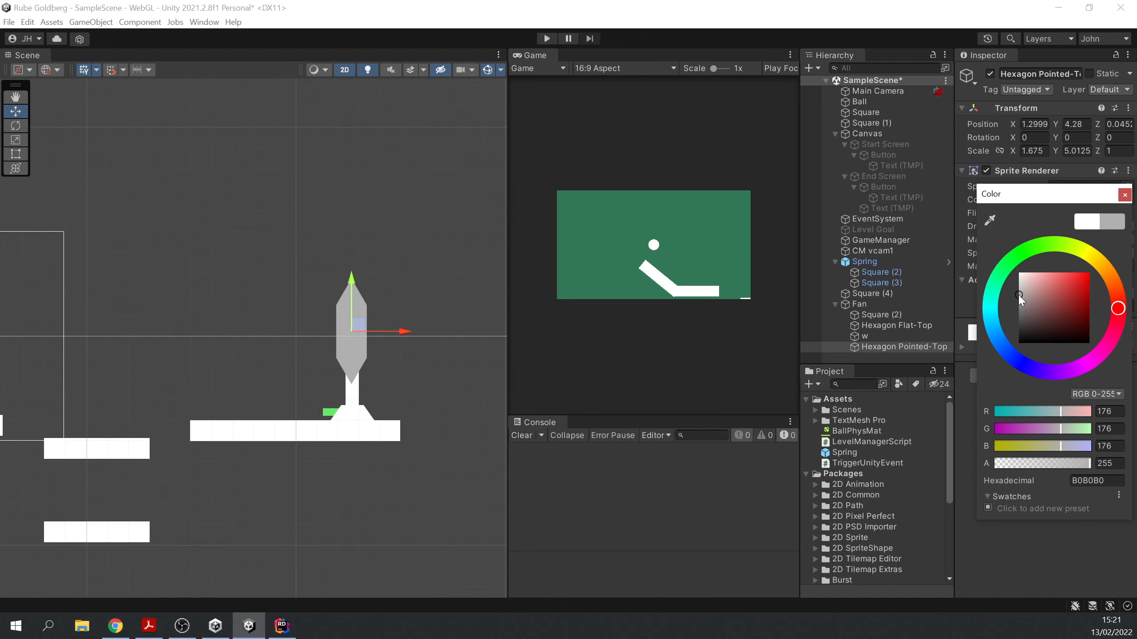
{"action": "left_click", "coordinate": [1125, 195]}
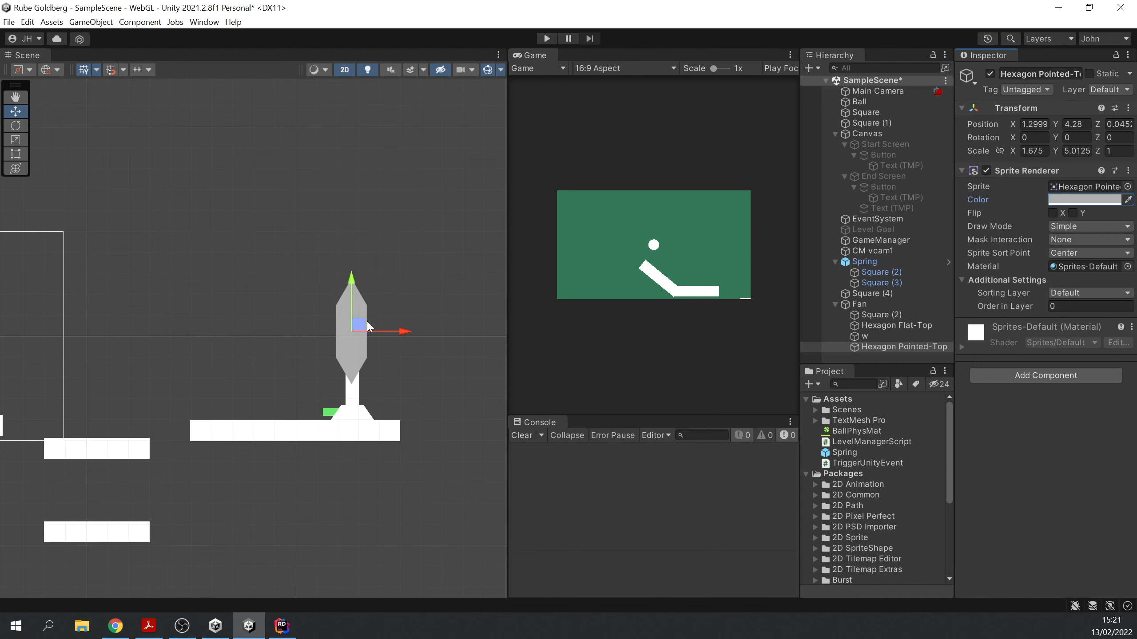
Add a Circle 2D sprite to the scene in the empty space to the right of the fan
{"action": "scroll", "coordinate": [263, 325], "scroll_direction": "down", "scroll_amount": 5}
{"action": "middle_click_drag", "start_coordinate": [352, 239], "coordinate": [254, 231]}
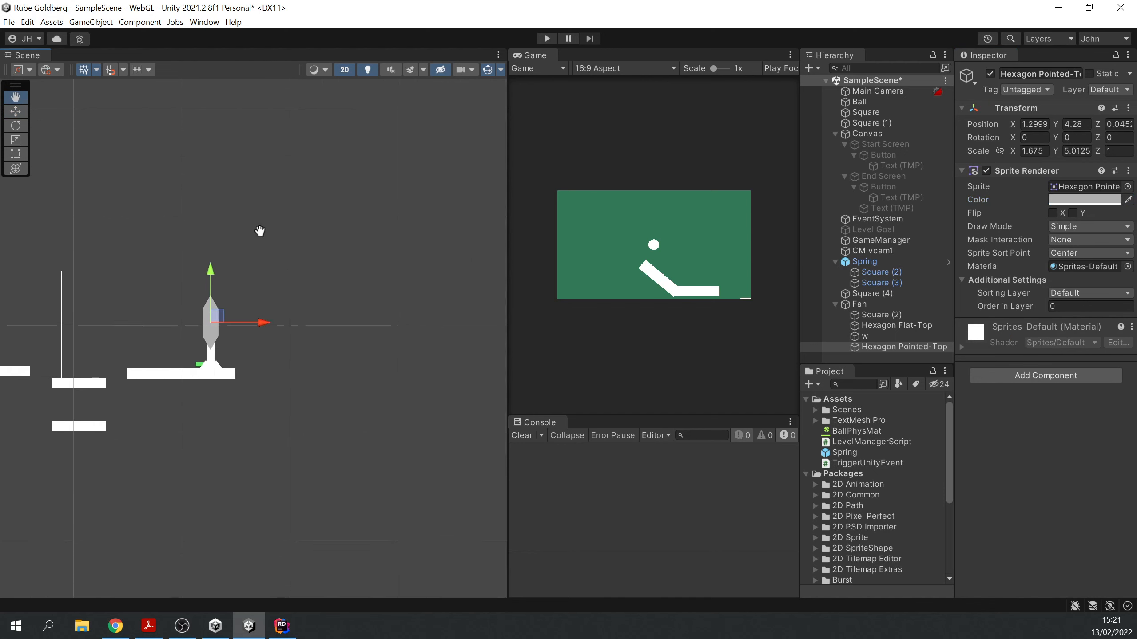
{"action": "left_click", "coordinate": [333, 242]}
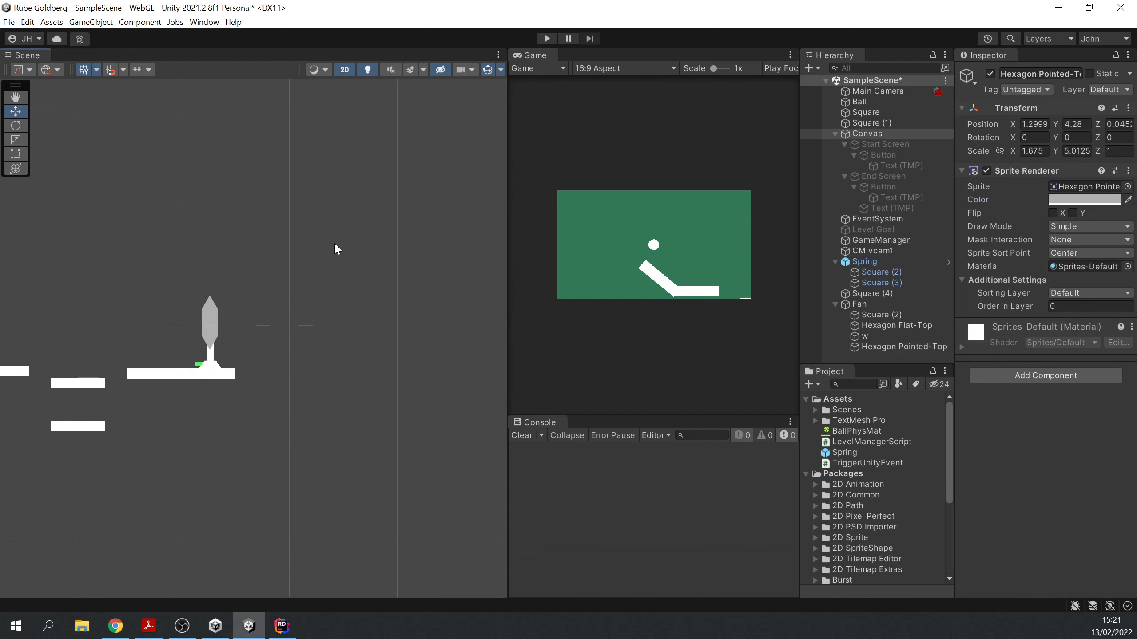
{"action": "left_click", "coordinate": [90, 23]}
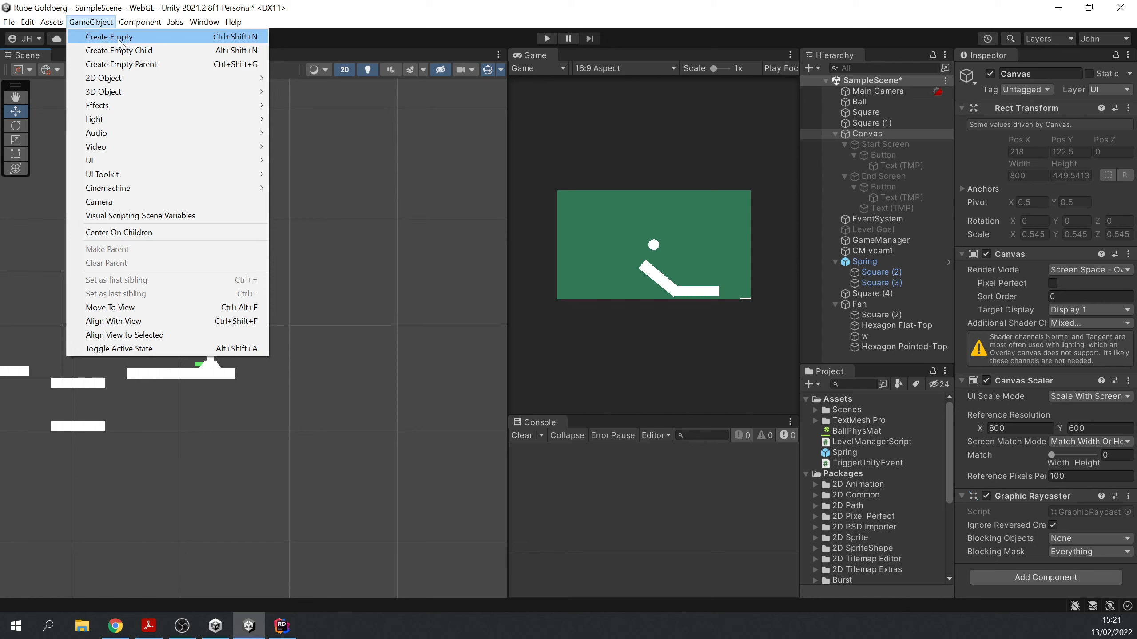
{"action": "mouse_move", "coordinate": [207, 86]}
{"action": "mouse_move", "coordinate": [370, 83]}
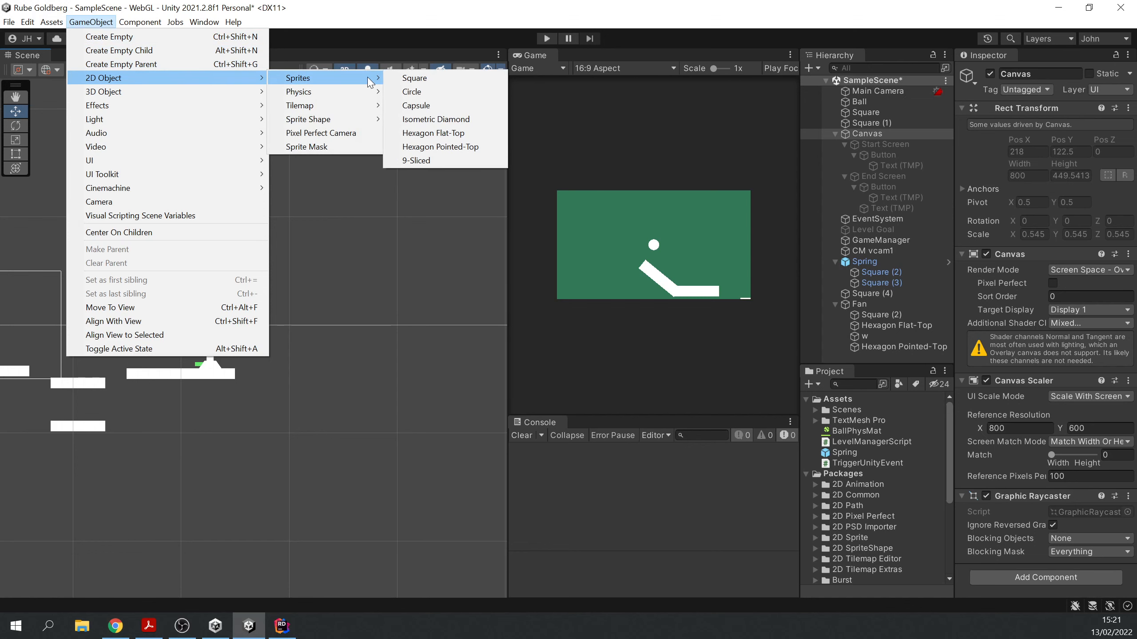
{"action": "left_click", "coordinate": [411, 92]}
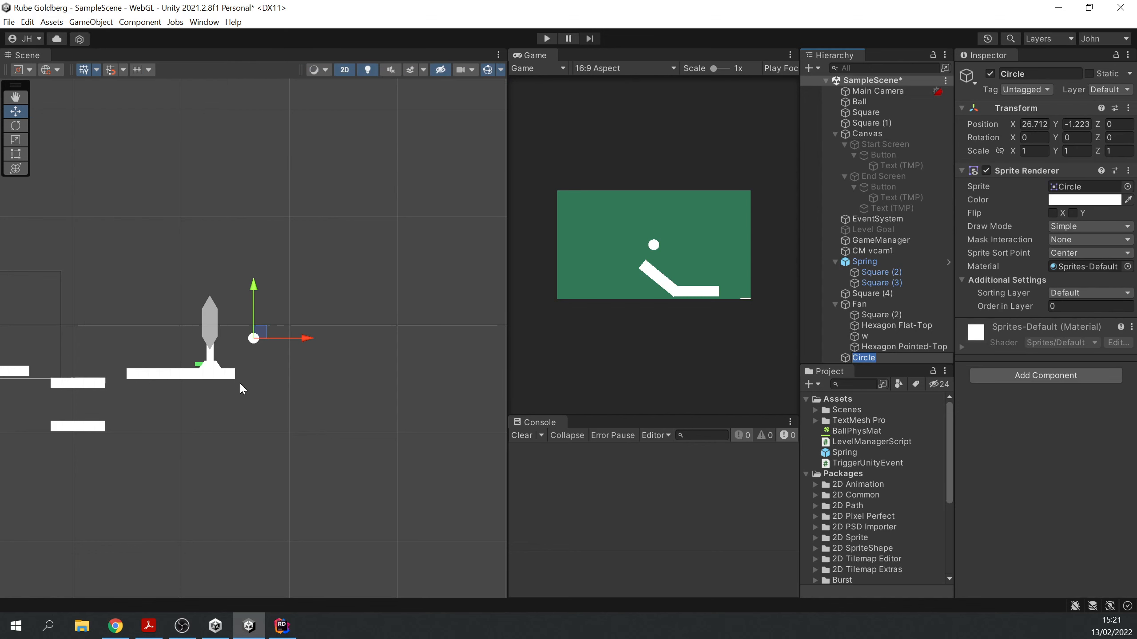
{"action": "scroll", "coordinate": [240, 382], "scroll_direction": "up", "scroll_amount": 5}
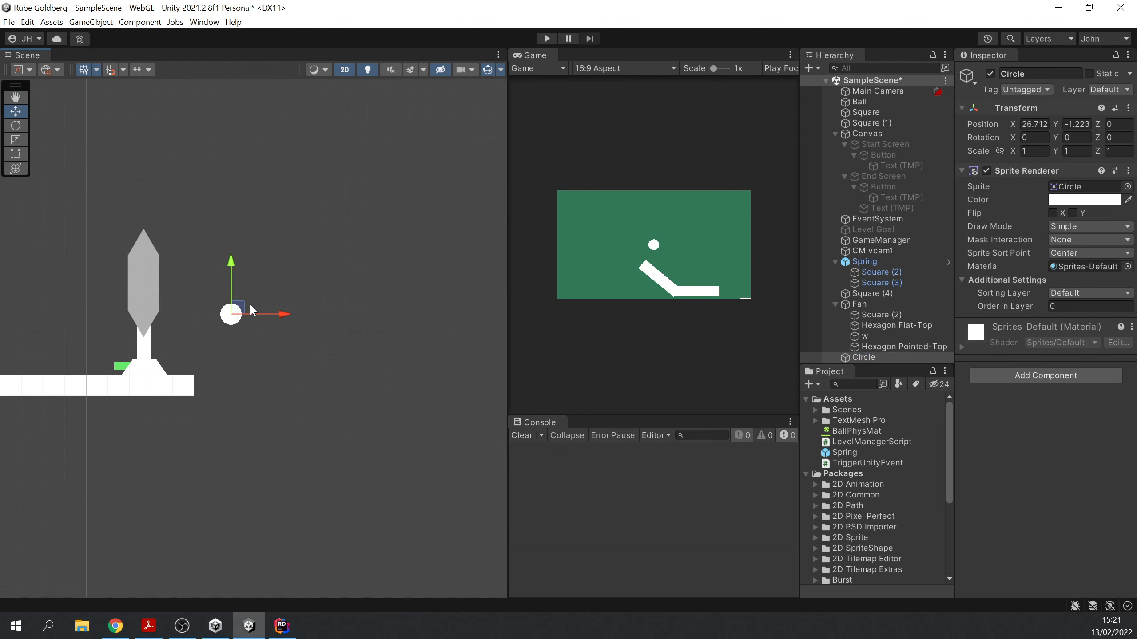
Stretch the Circle vertically to a Y scale of about 2.34 and move it beside the fan blade at about X 25.51, Y 0.91
{"action": "key", "text": "e"}
{"action": "key", "text": "r"}
{"action": "left_click_drag", "start_coordinate": [232, 262], "coordinate": [243, 191]}
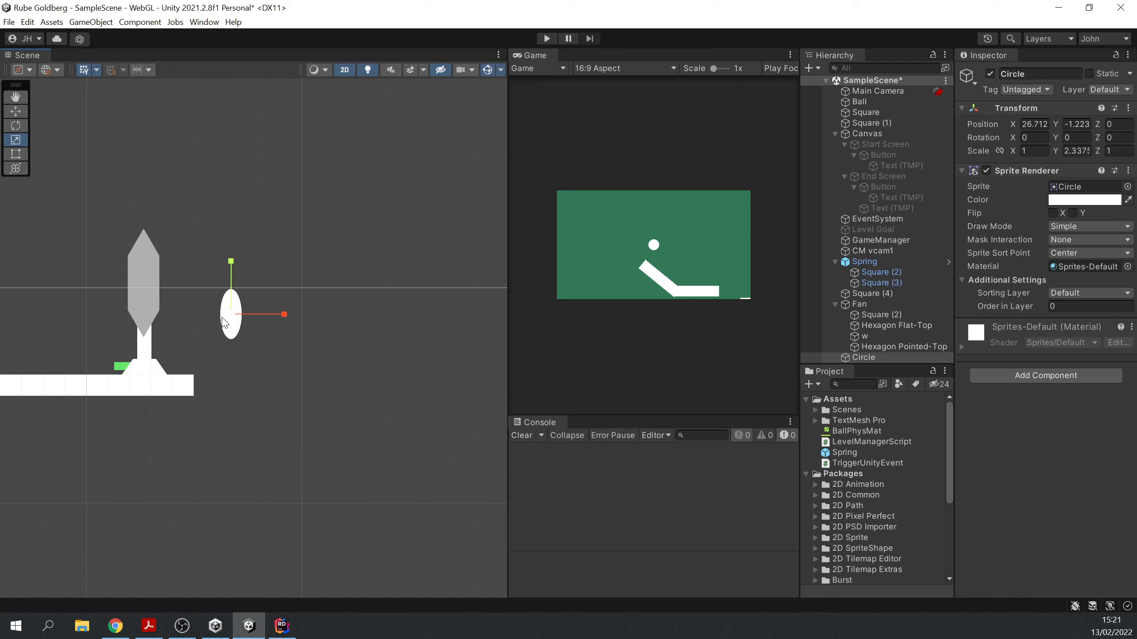
{"action": "key", "text": "w"}
{"action": "left_click_drag", "start_coordinate": [239, 312], "coordinate": [214, 265]}
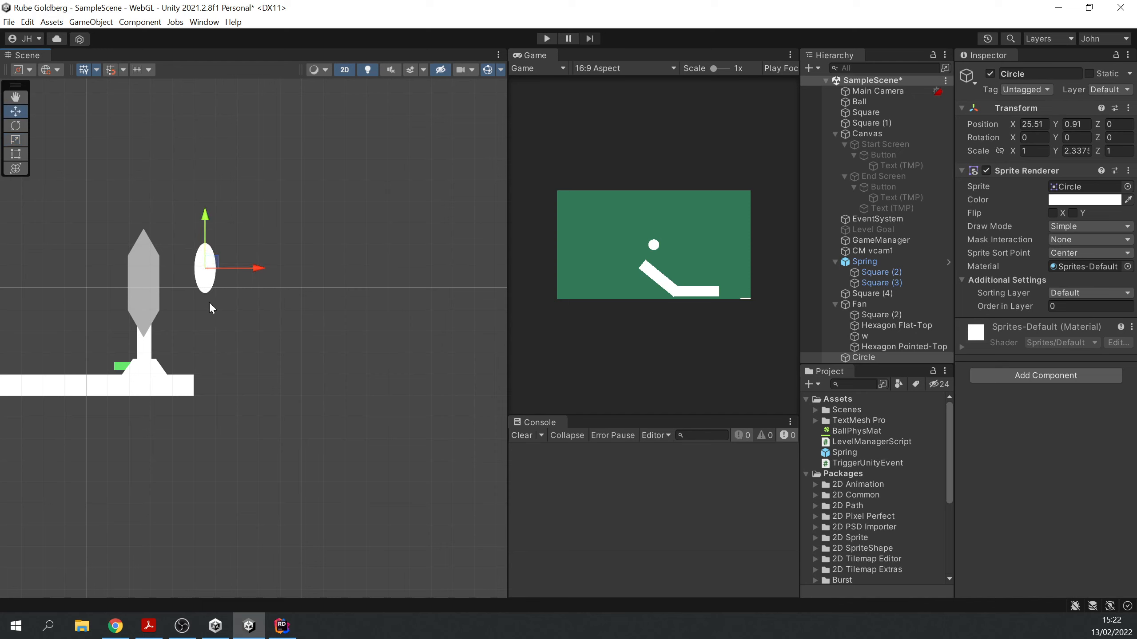
Add a Hexagon Flat-Top sprite scaled to 0.55 by 0.675 and place it directly under the oval at about X 25.51, Y -0.39
{"action": "left_click", "coordinate": [102, 21]}
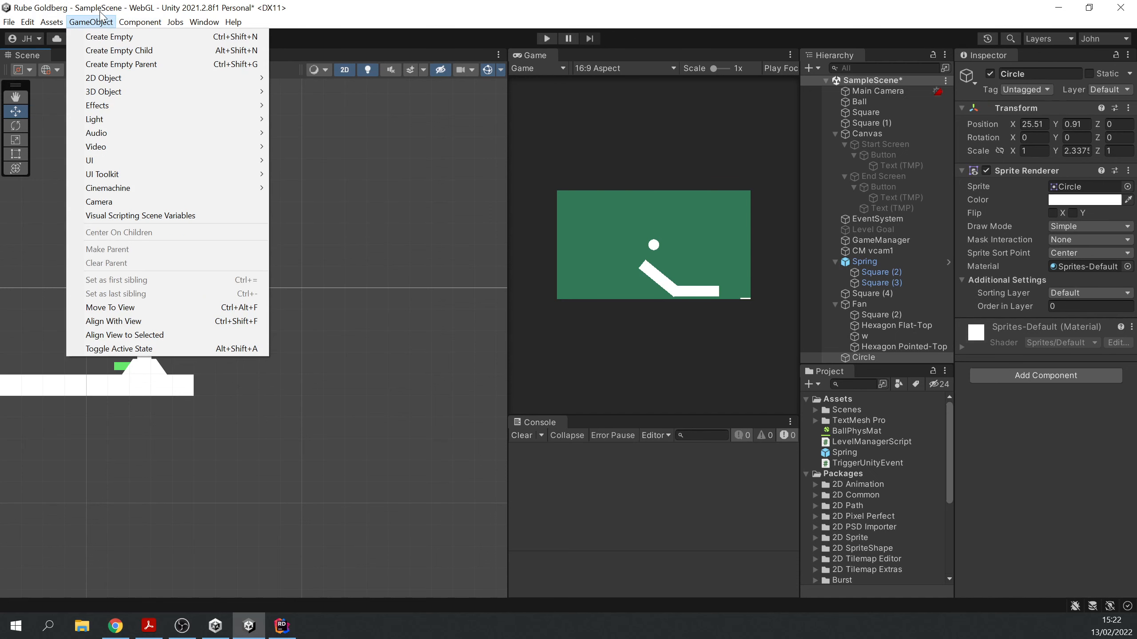
{"action": "mouse_move", "coordinate": [166, 77]}
{"action": "mouse_move", "coordinate": [313, 77]}
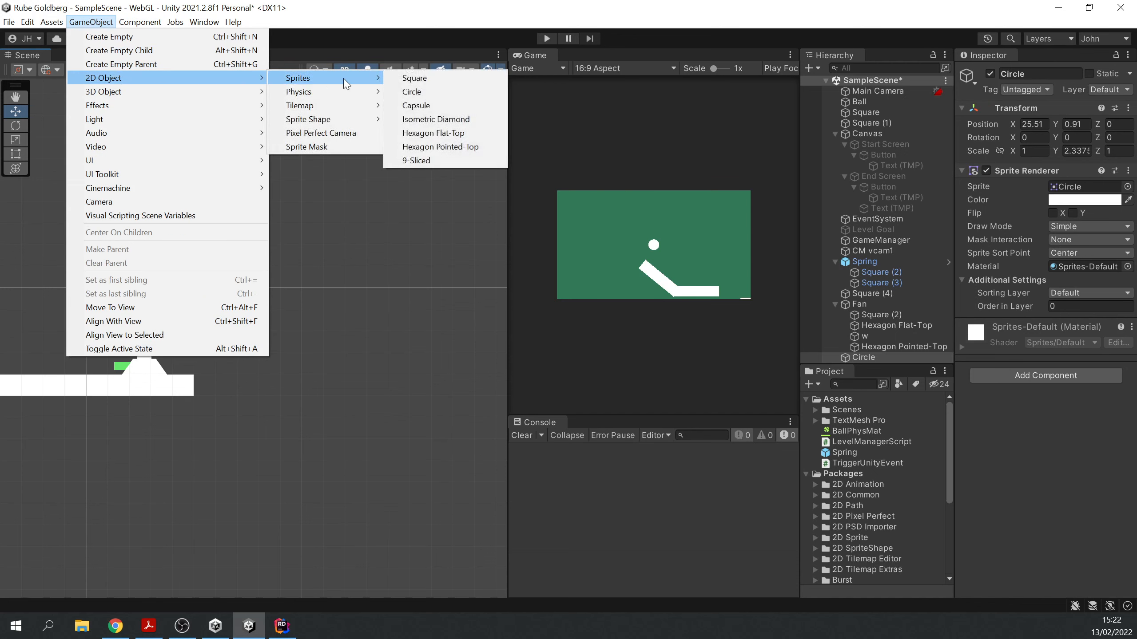
{"action": "left_click", "coordinate": [458, 133]}
{"action": "left_click_drag", "start_coordinate": [263, 338], "coordinate": [213, 296]}
{"action": "scroll", "coordinate": [209, 286], "scroll_direction": "up", "scroll_amount": 2}
{"action": "scroll", "coordinate": [209, 287], "scroll_direction": "up", "scroll_amount": 2}
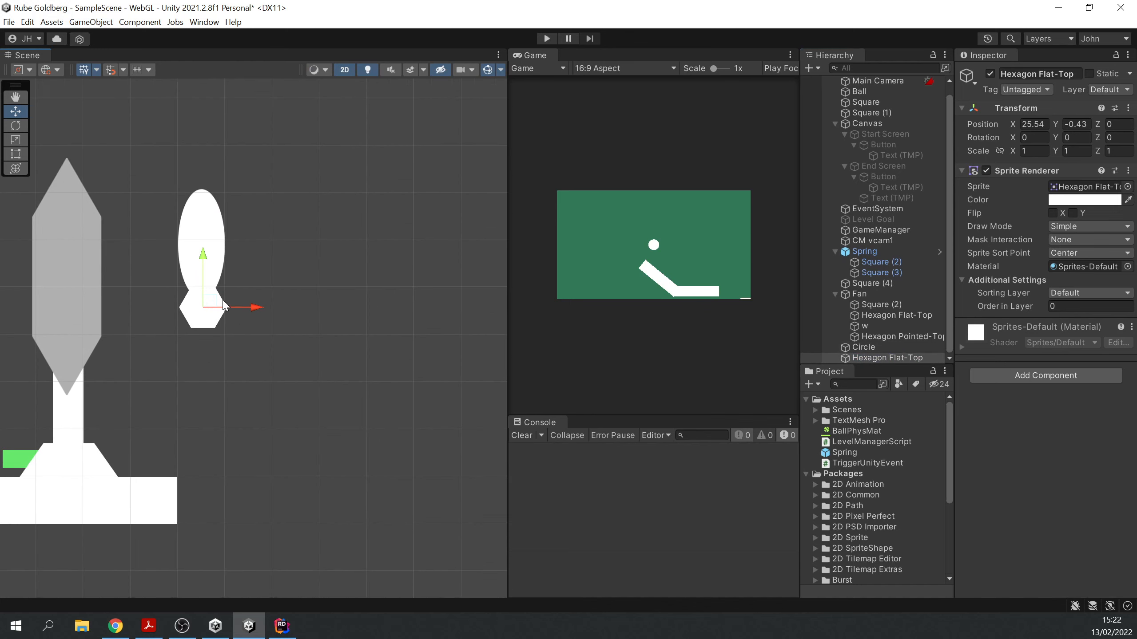
{"action": "key", "text": "e"}
{"action": "key", "text": "r"}
{"action": "mouse_move", "coordinate": [203, 313]}
{"action": "left_mouse_down"}
{"action": "mouse_move", "coordinate": [232, 312]}
{"action": "mouse_move", "coordinate": [212, 305]}
{"action": "left_mouse_up"}
{"action": "key", "text": "w"}
{"action": "scroll", "coordinate": [217, 289], "scroll_direction": "down", "scroll_amount": 3}
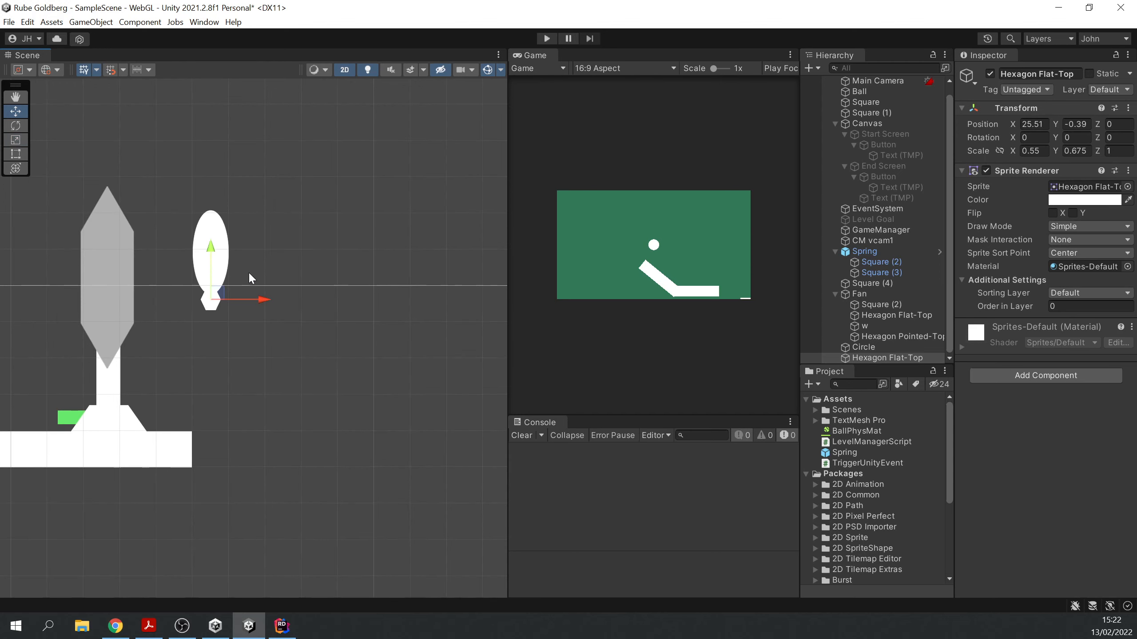
Group the Circle and the new Hexagon Flat-Top under an empty parent named Baloon
{"action": "left_click", "coordinate": [870, 345], "text": "ctrl"}
{"action": "right_click", "coordinate": [870, 347]}
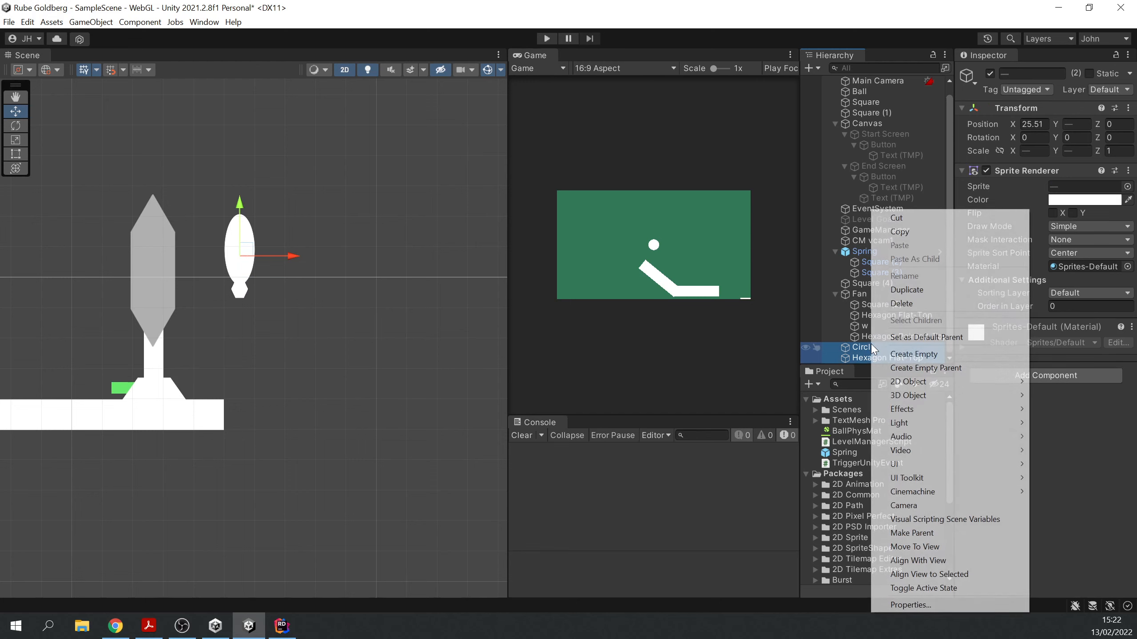
{"action": "left_click", "coordinate": [975, 365]}
{"action": "left_click", "coordinate": [1019, 74]}
{"action": "type", "text": "Baloon"}
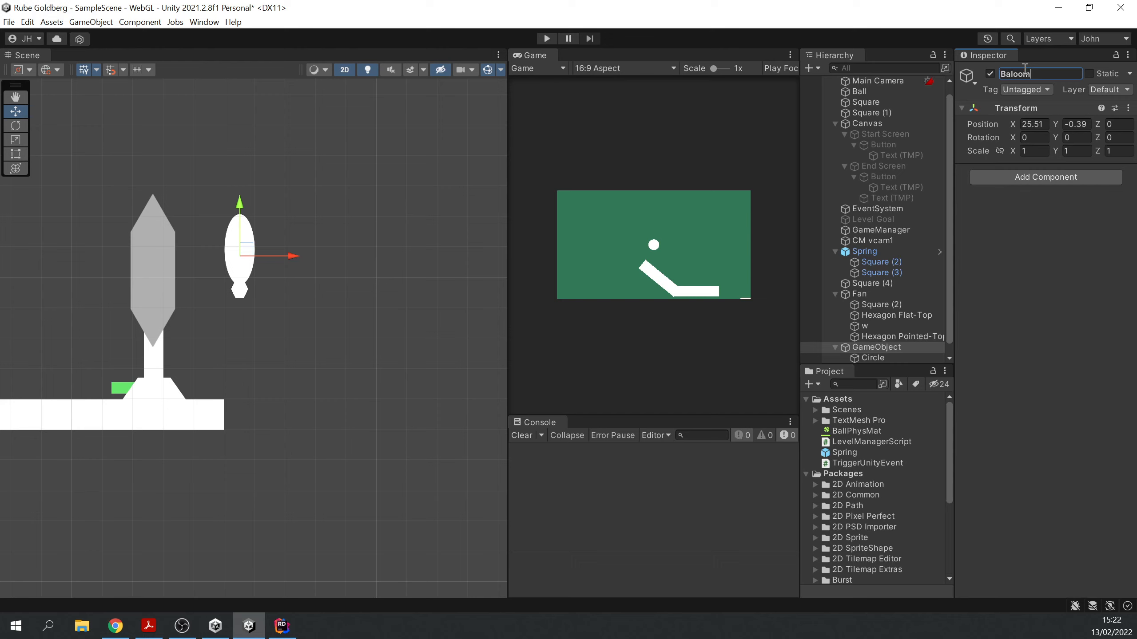
{"action": "key", "text": "Return"}
{"action": "scroll", "coordinate": [880, 345], "scroll_direction": "down", "scroll_amount": 1}
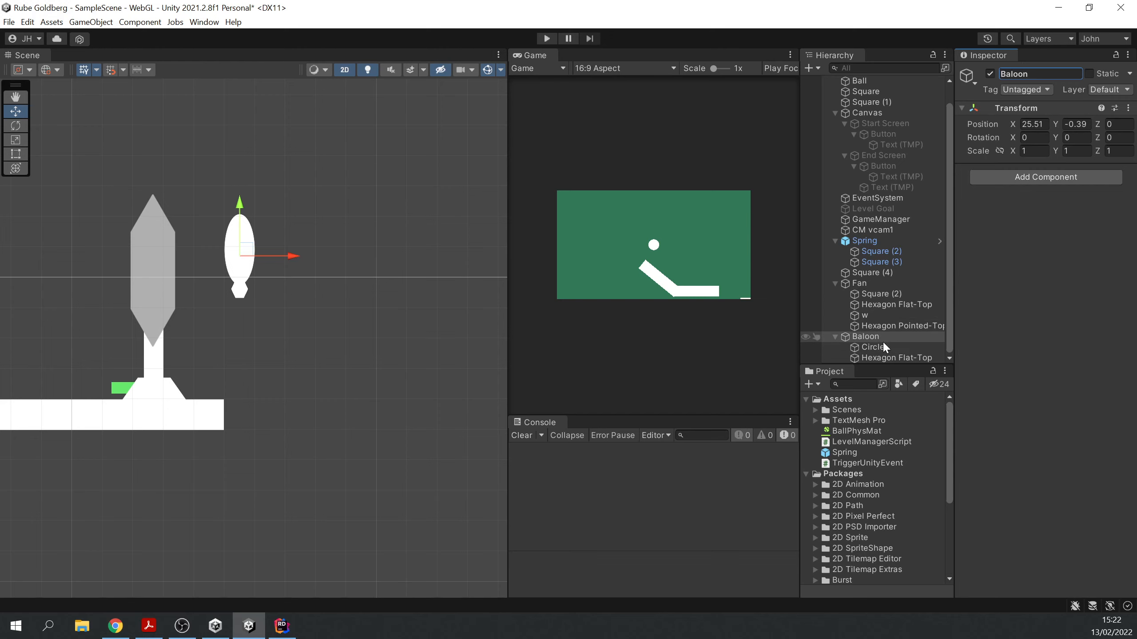
Color both the Circle and Hexagon Flat-Top of Baloon light blue (76B9FF)
{"action": "left_click", "coordinate": [881, 347]}
{"action": "left_click", "coordinate": [889, 358], "text": "ctrl"}
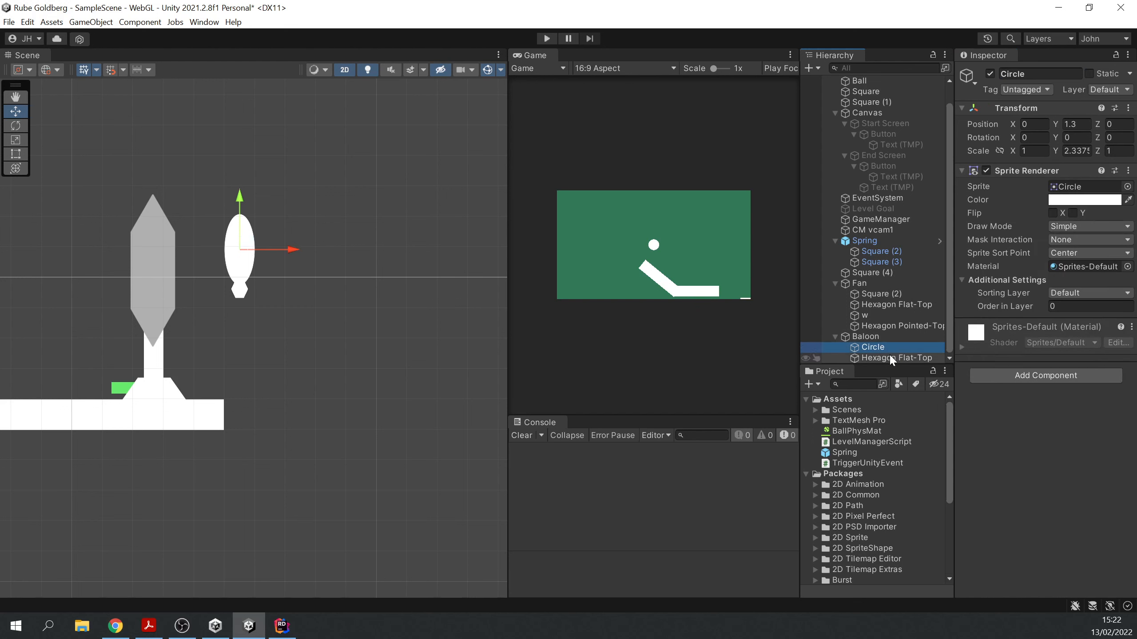
{"action": "left_click", "coordinate": [1101, 201]}
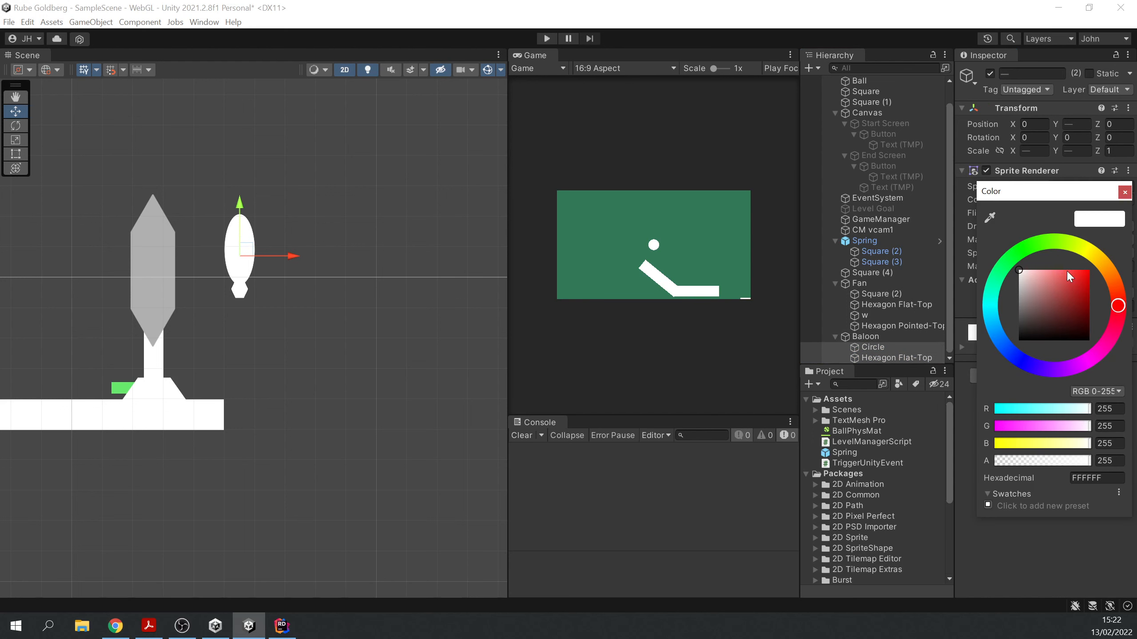
{"action": "left_click", "coordinate": [999, 338]}
{"action": "left_click_drag", "start_coordinate": [1063, 283], "coordinate": [1057, 266]}
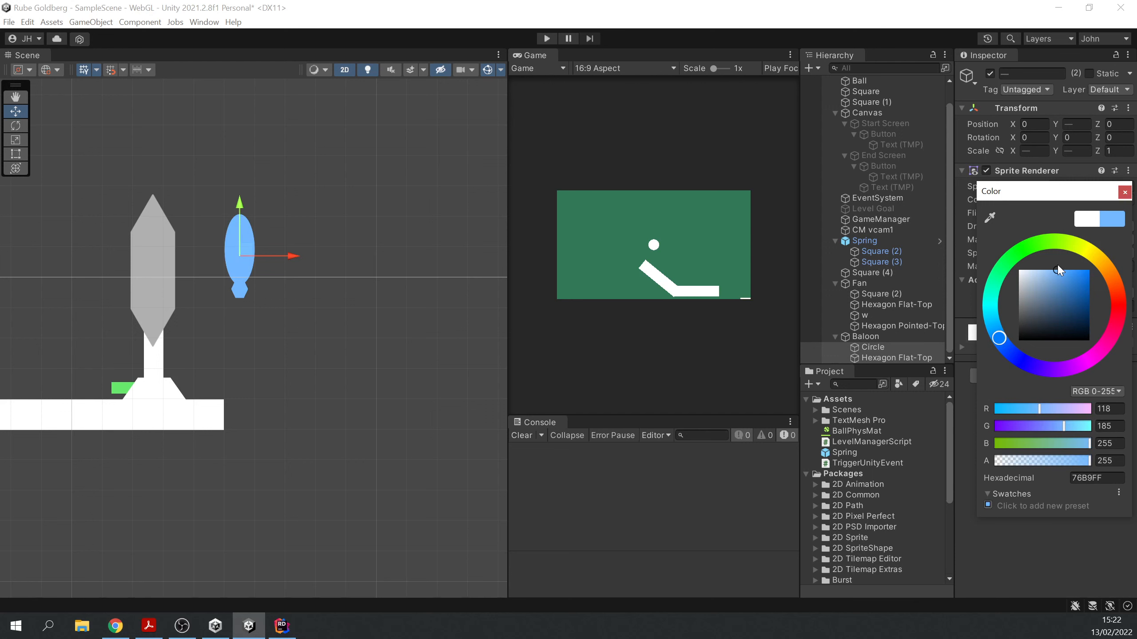
{"action": "left_click", "coordinate": [1127, 193]}
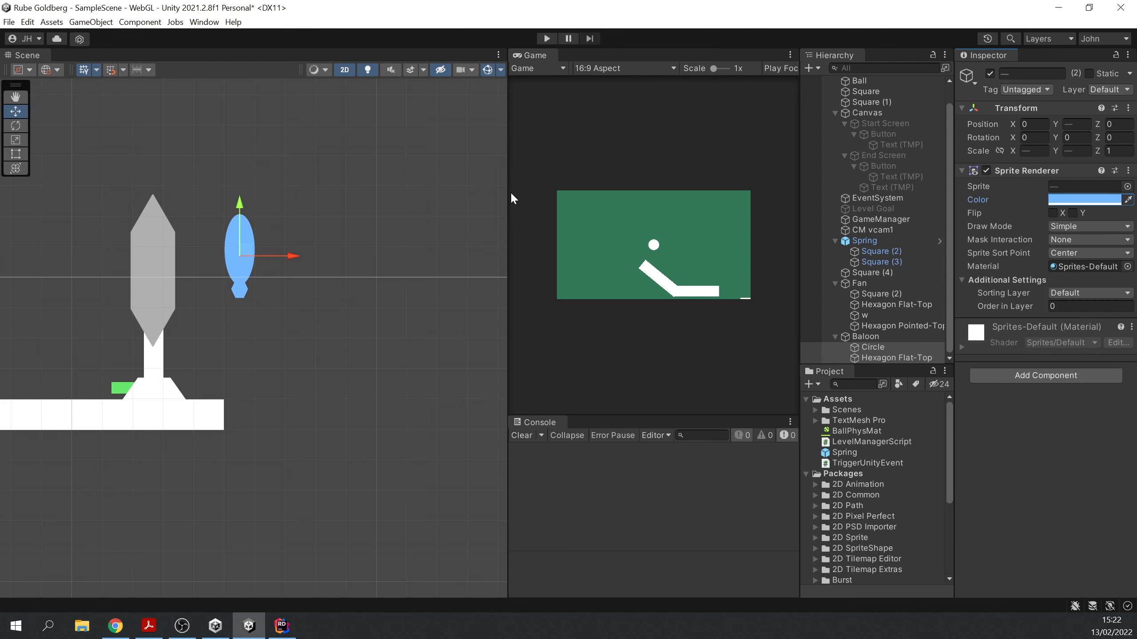
Add a Circle Collider 2D to the Circle under Baloon and set its radius to 0.25
{"action": "scroll", "coordinate": [385, 284], "scroll_direction": "down", "scroll_amount": 4}
{"action": "scroll", "coordinate": [307, 270], "scroll_direction": "down", "scroll_amount": 7}
{"action": "scroll", "coordinate": [309, 270], "scroll_direction": "up", "scroll_amount": 9}
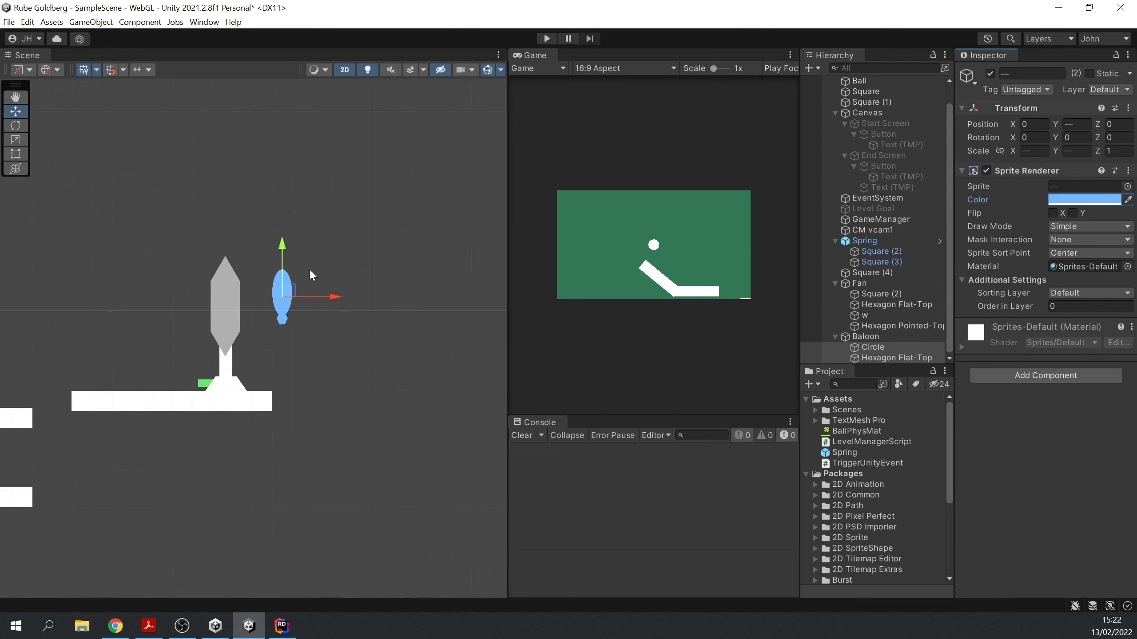
{"action": "scroll", "coordinate": [312, 273], "scroll_direction": "down", "scroll_amount": 6}
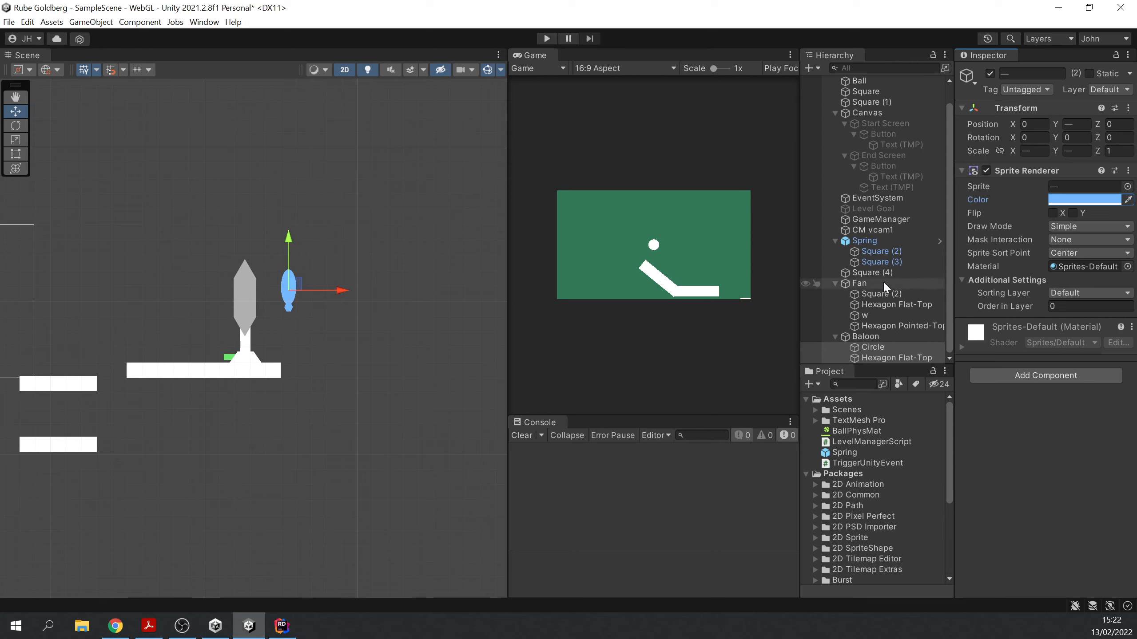
{"action": "left_click", "coordinate": [877, 347]}
{"action": "left_click", "coordinate": [1016, 375]}
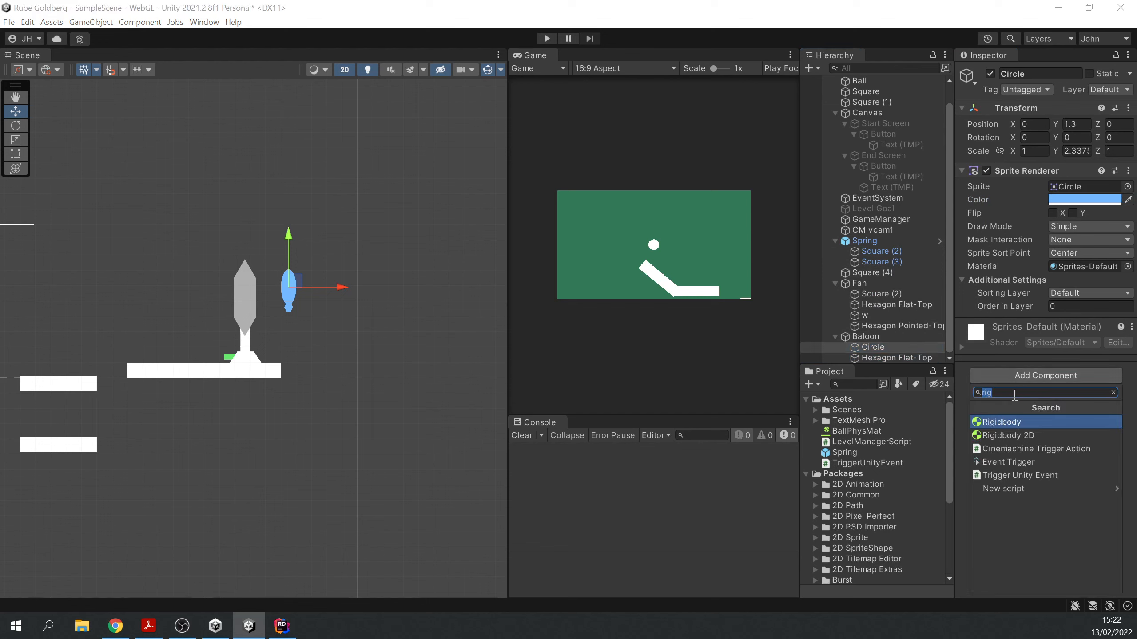
{"action": "type", "text": "circ"}
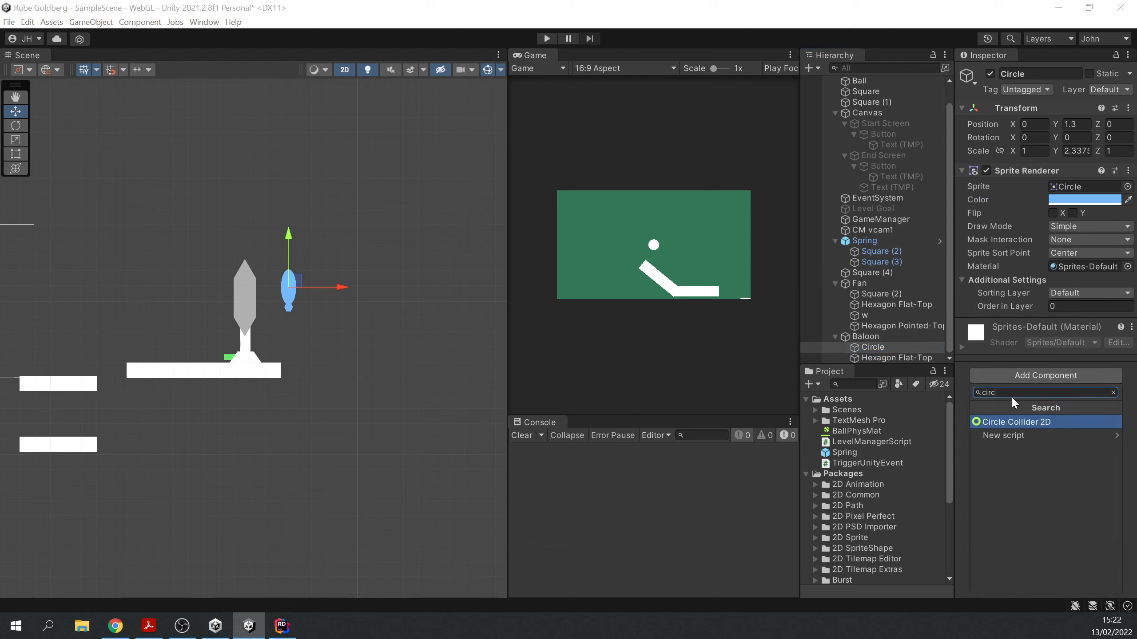
{"action": "key", "text": "Return"}
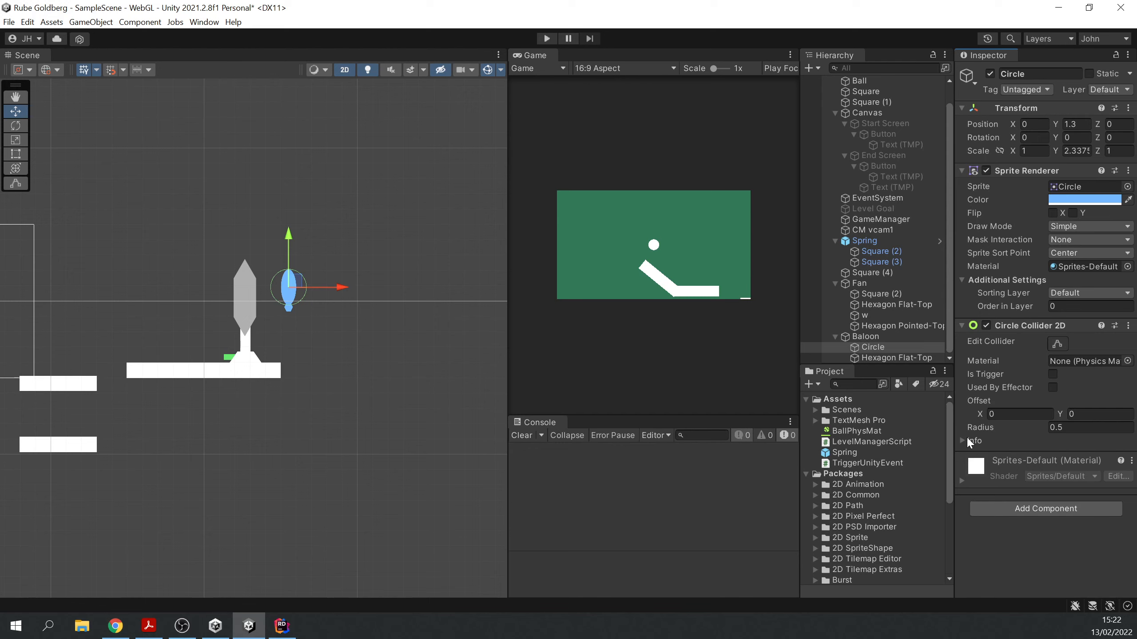
{"action": "left_click", "coordinate": [1041, 426]}
{"action": "left_click_drag", "start_coordinate": [1041, 426], "coordinate": [1036, 428]}
{"action": "scroll", "coordinate": [259, 285], "scroll_direction": "up", "scroll_amount": 4}
{"action": "scroll", "coordinate": [262, 280], "scroll_direction": "down", "scroll_amount": 5}
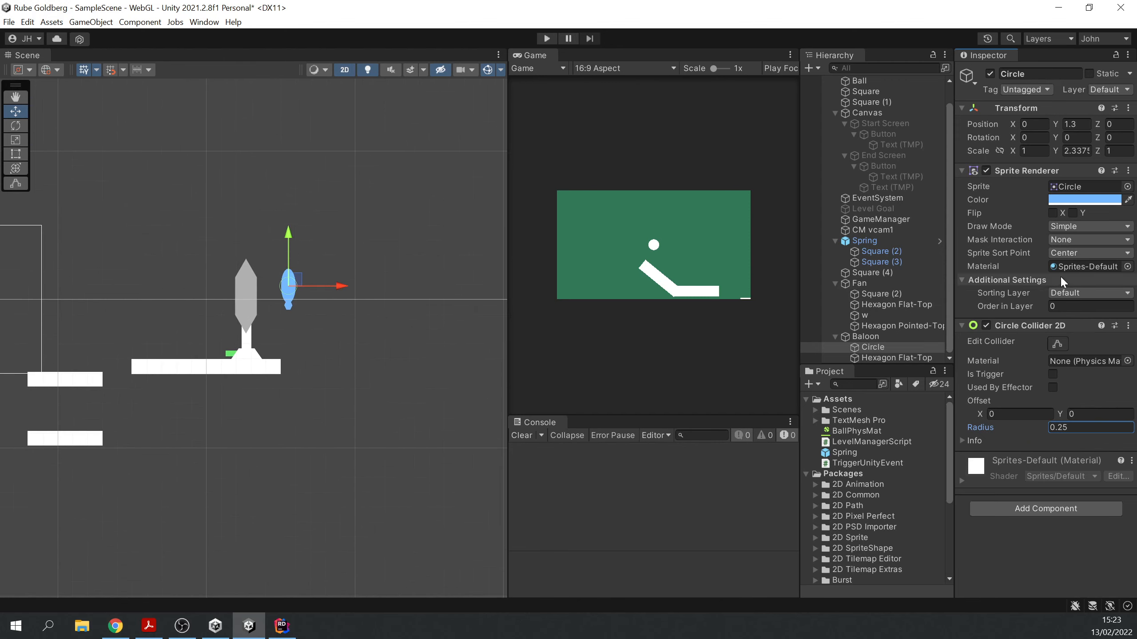
Run the level to check how the ball travels to the fan platform, and stop play mode
{"action": "left_click", "coordinate": [543, 36]}
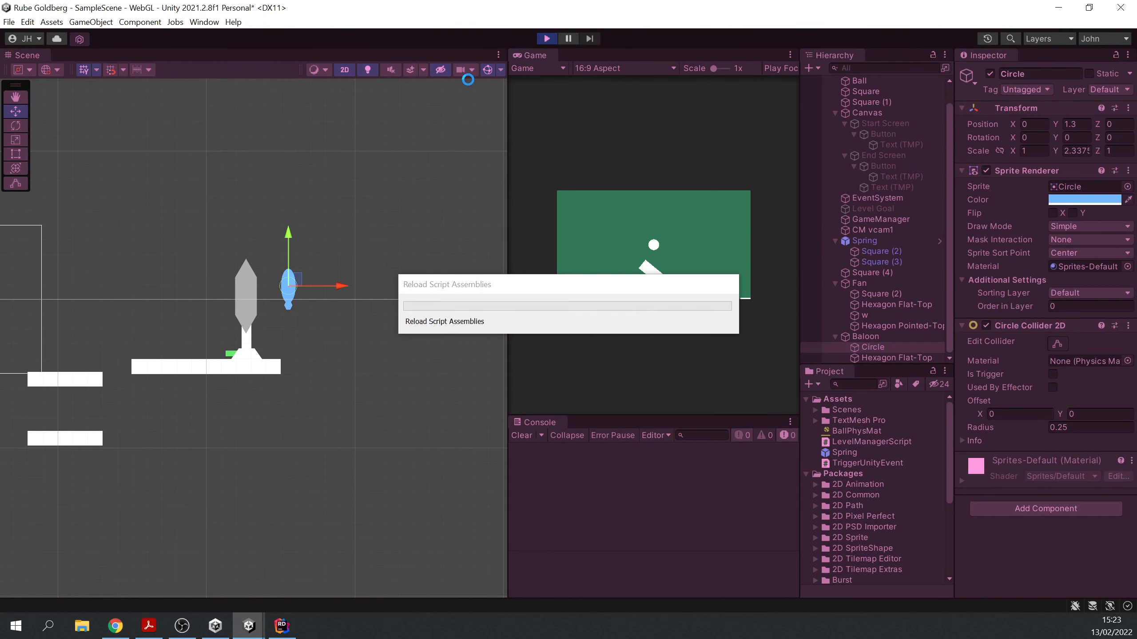
{"action": "scroll", "coordinate": [390, 259], "scroll_direction": "down", "scroll_amount": 2}
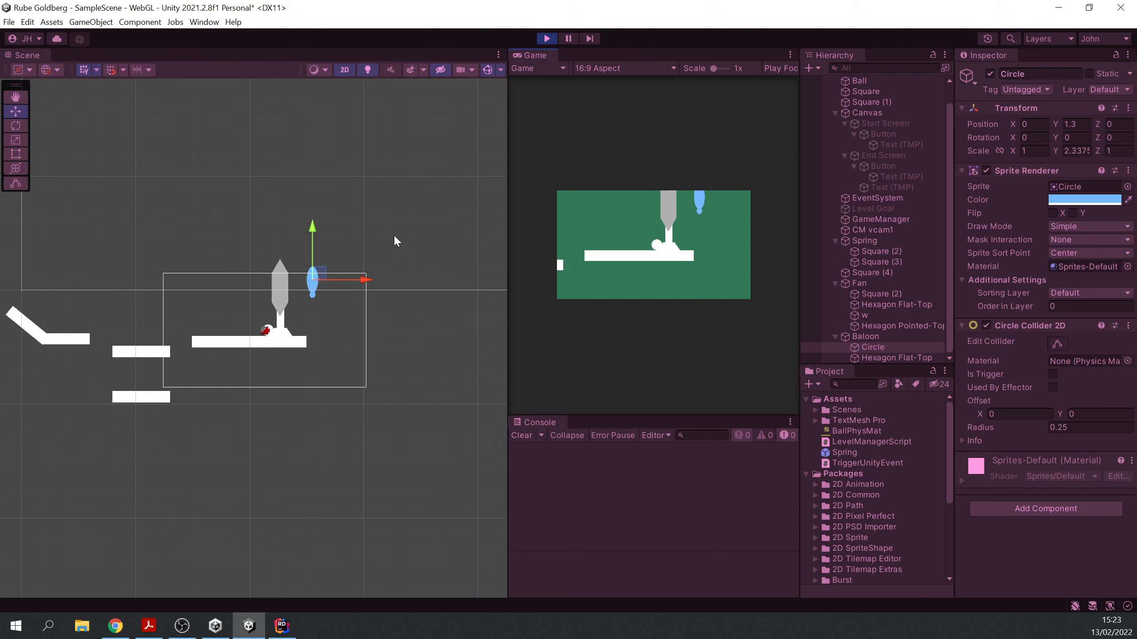
{"action": "left_click", "coordinate": [547, 38]}
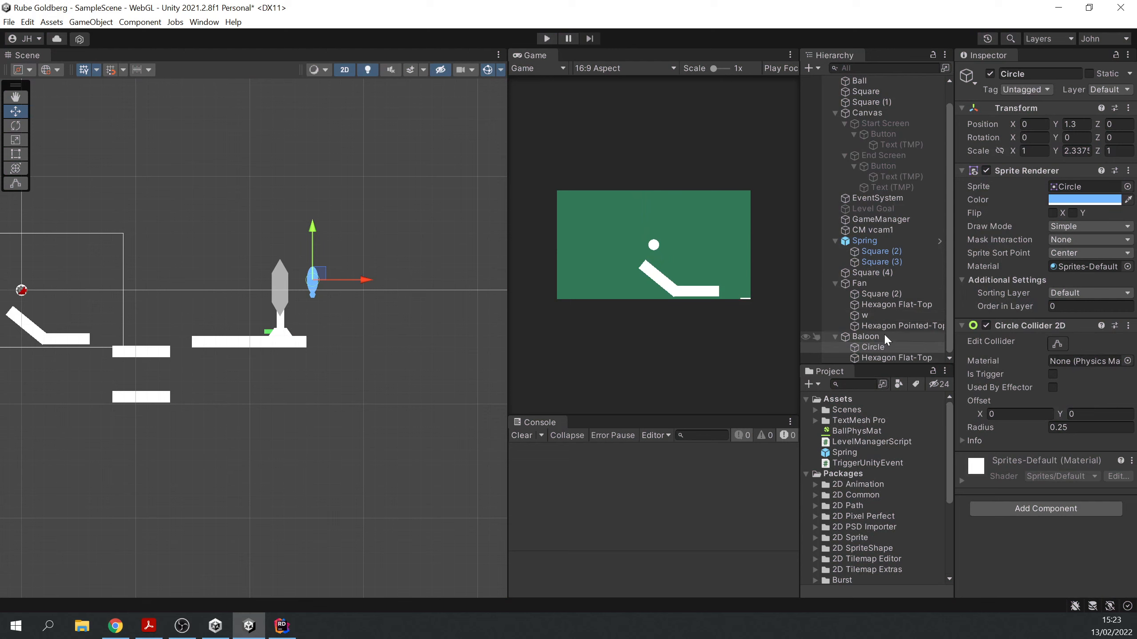
{"action": "left_click", "coordinate": [880, 294]}
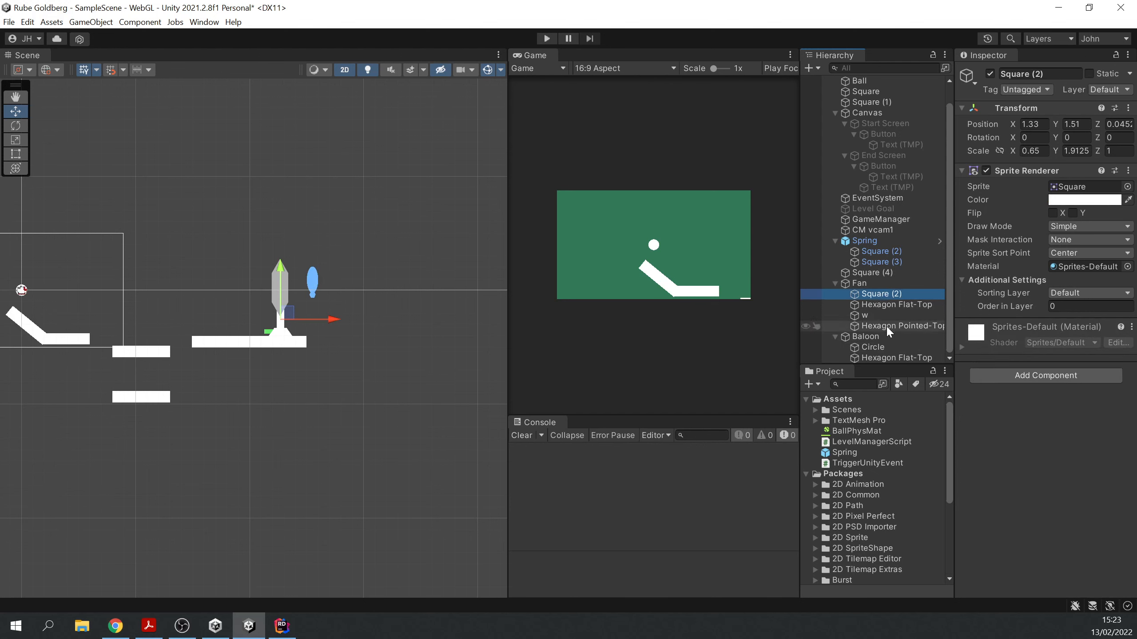
{"action": "left_click", "coordinate": [876, 318]}
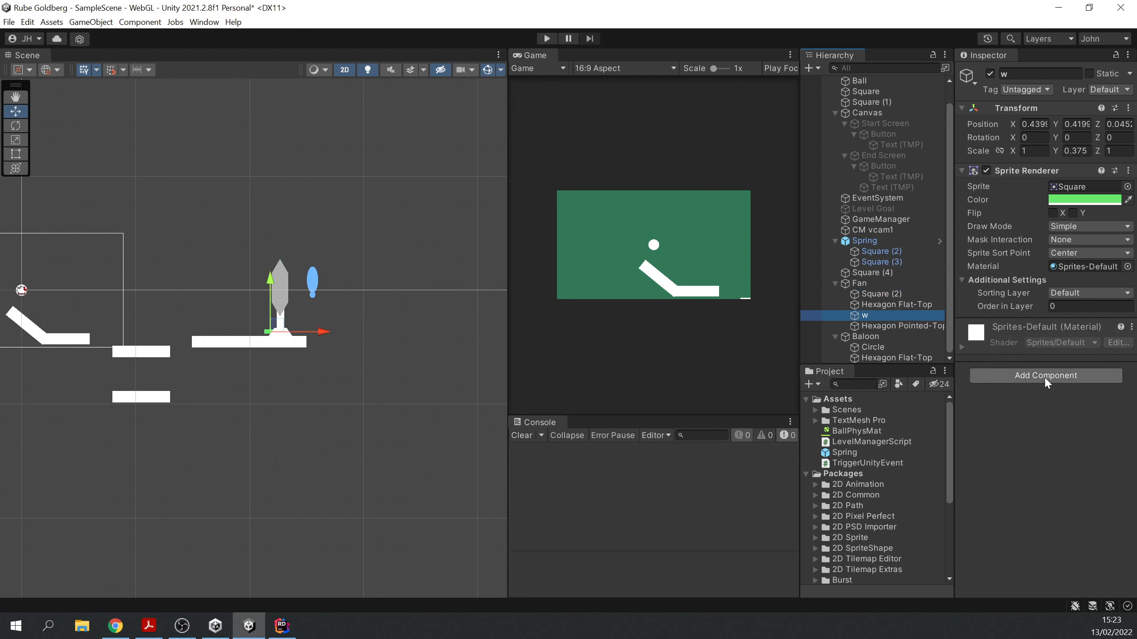
{"action": "left_click", "coordinate": [1056, 377]}
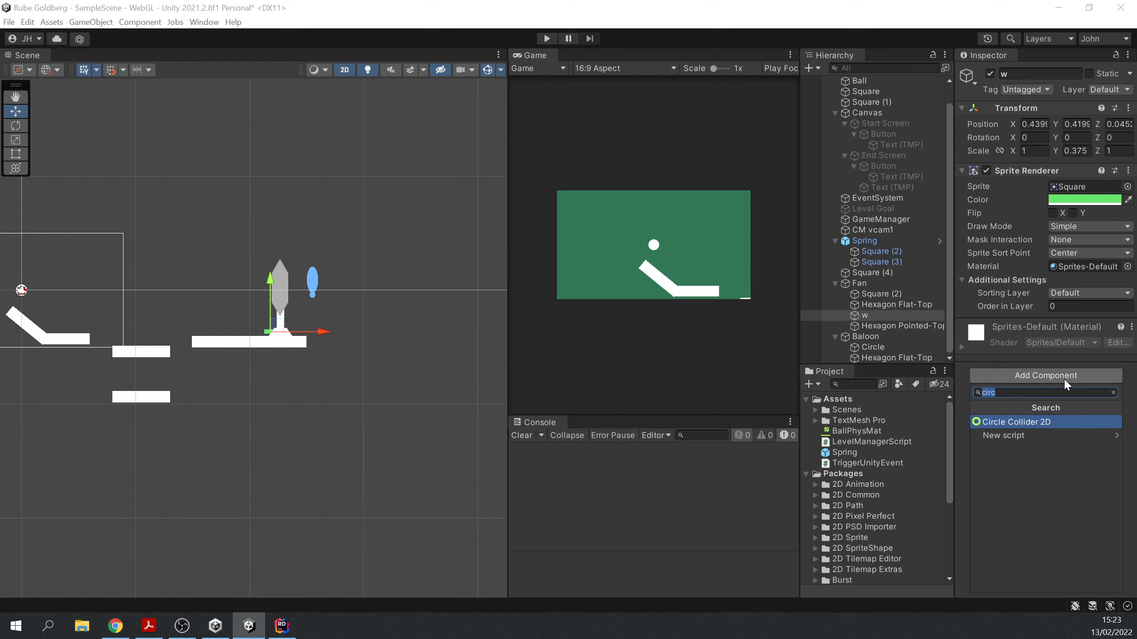
{"action": "type", "text": "box"}
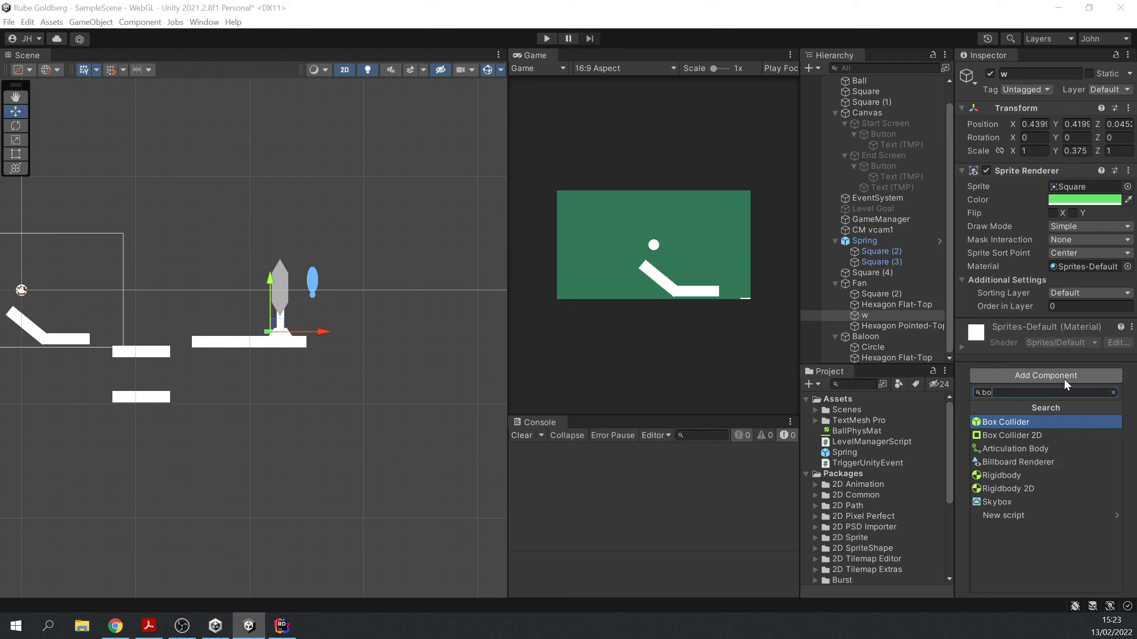
{"action": "key", "text": "Return"}
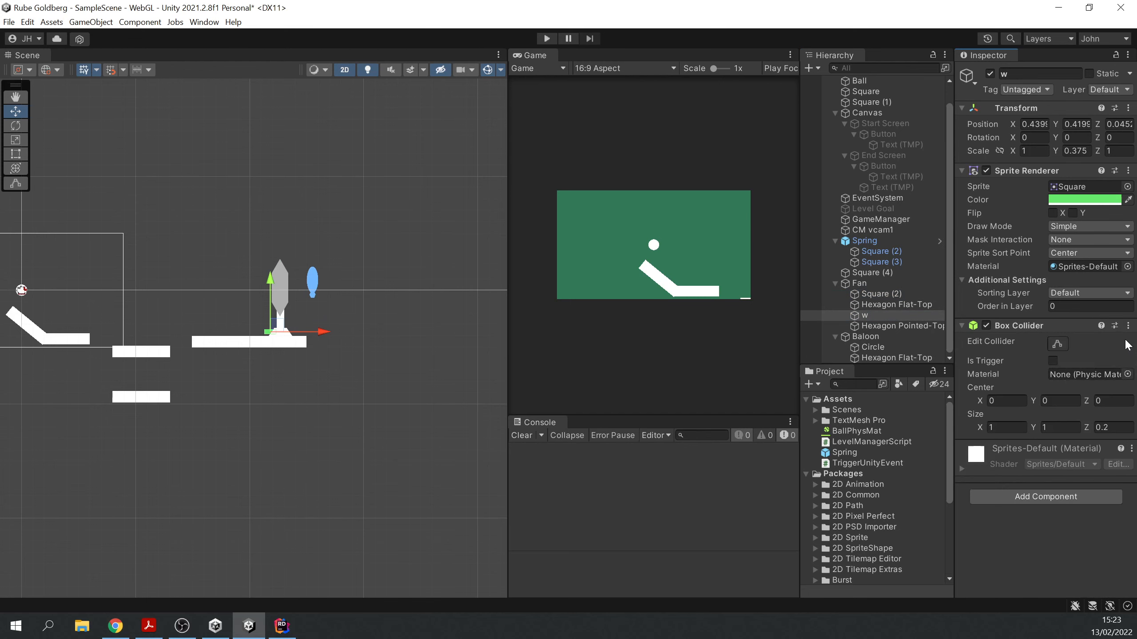
{"action": "left_click", "coordinate": [1128, 326]}
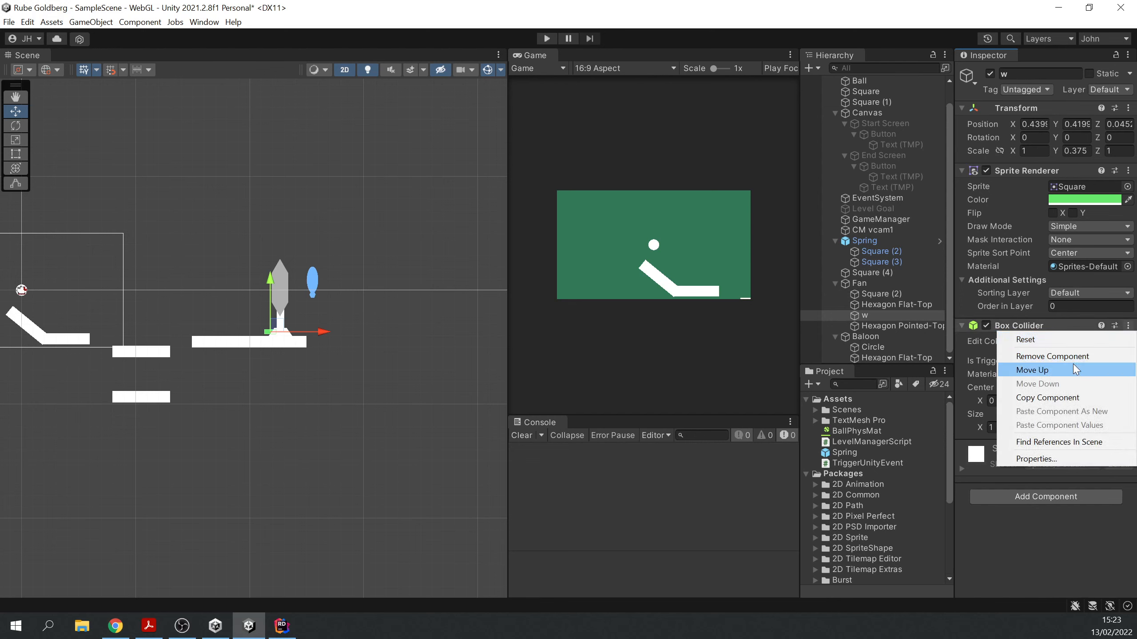
{"action": "left_click", "coordinate": [1079, 357]}
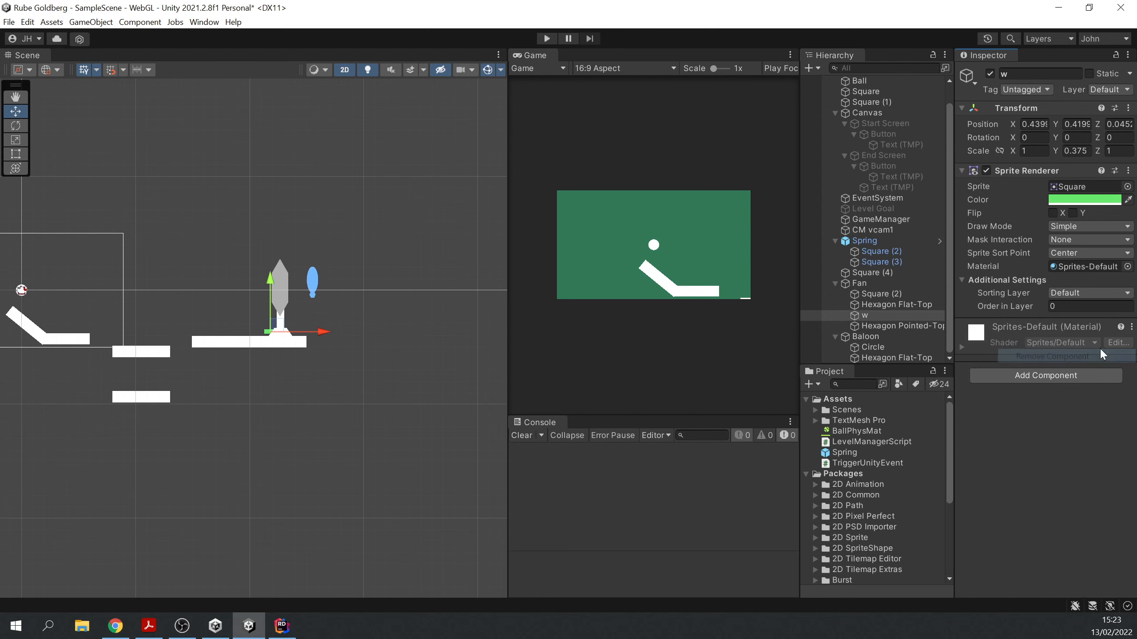
Add a Box Collider 2D to the green square w under Fan
{"action": "left_click", "coordinate": [1076, 378]}
{"action": "left_click", "coordinate": [1039, 433]}
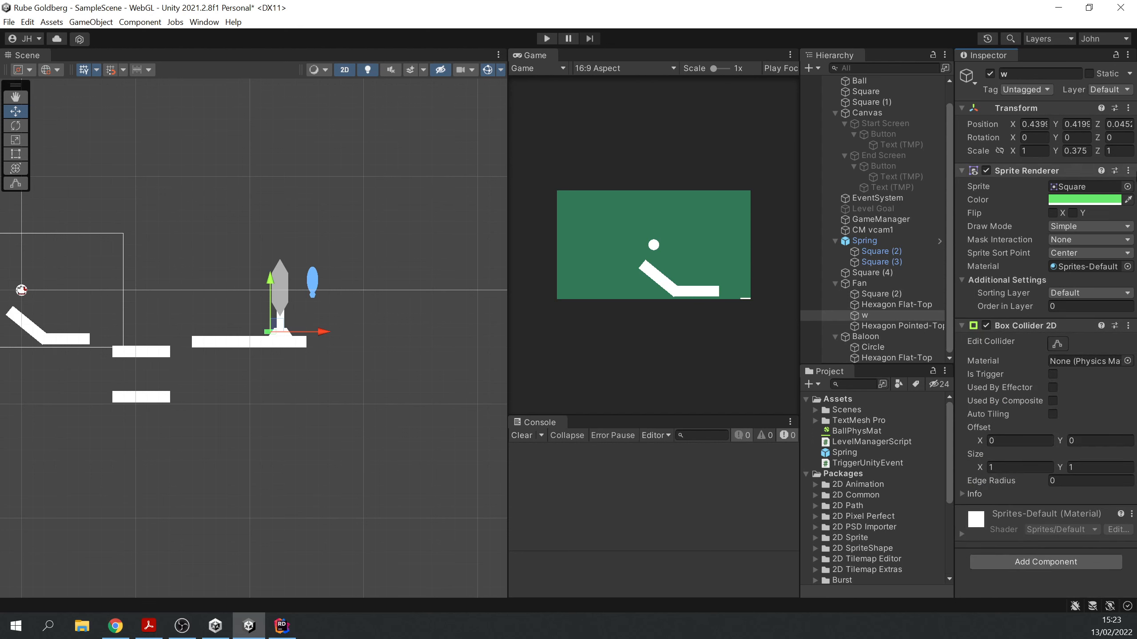
{"action": "scroll", "coordinate": [190, 304], "scroll_direction": "up", "scroll_amount": 6}
{"action": "scroll", "coordinate": [224, 284], "scroll_direction": "down", "scroll_amount": 6}
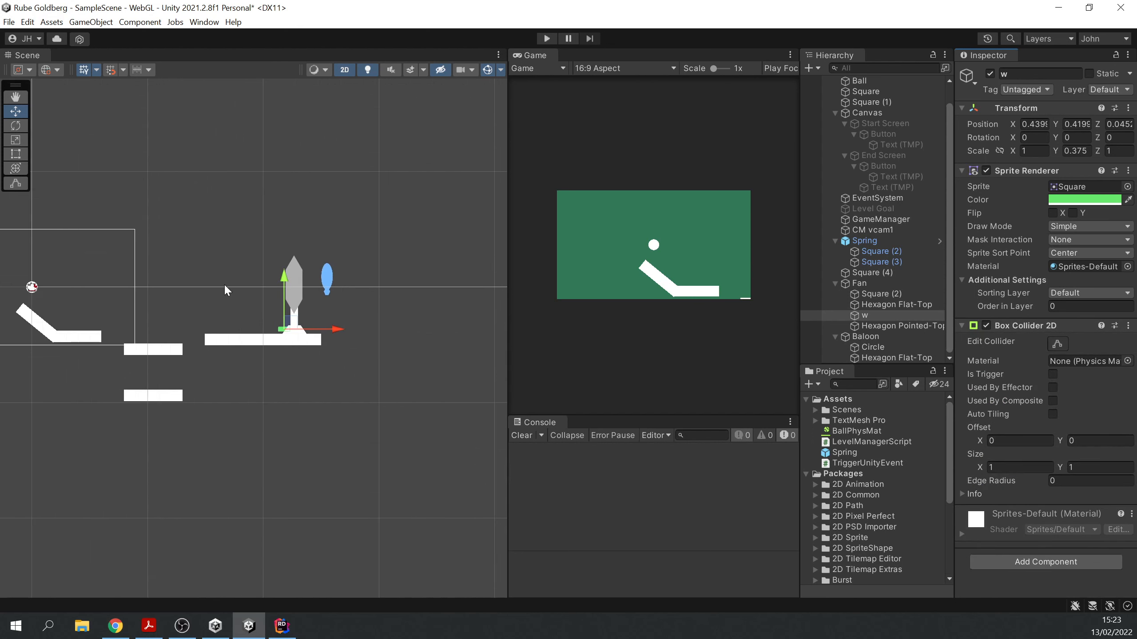
Create an empty GameObject and place it over the green button at the fan's base
{"action": "scroll", "coordinate": [326, 284], "scroll_direction": "down", "scroll_amount": 3}
{"action": "scroll", "coordinate": [336, 273], "scroll_direction": "up", "scroll_amount": 4}
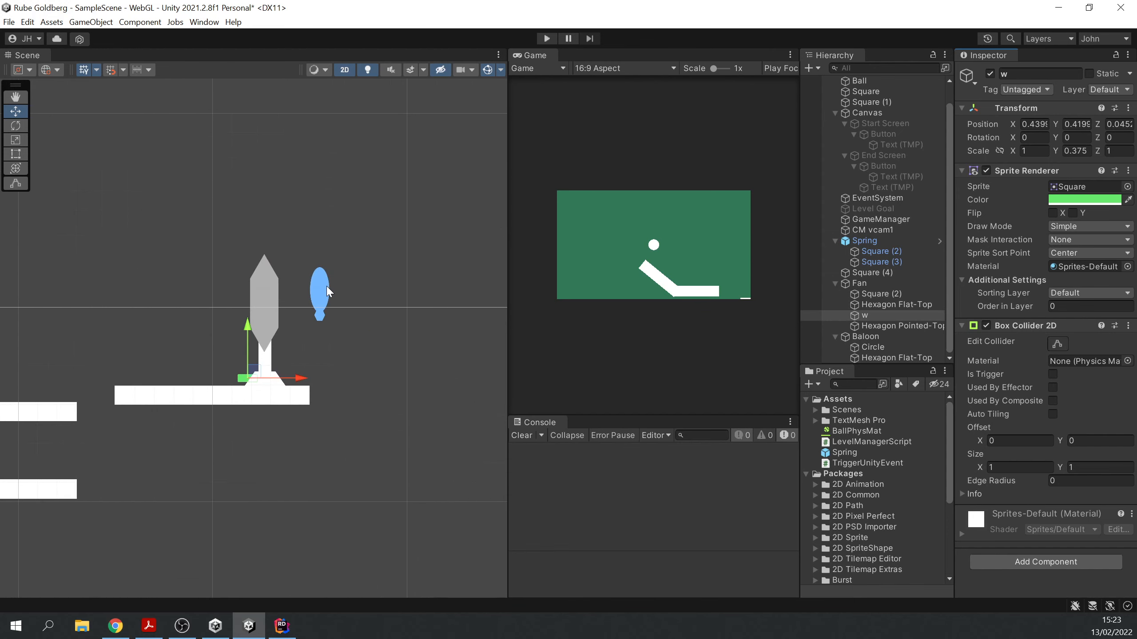
{"action": "scroll", "coordinate": [332, 289], "scroll_direction": "down", "scroll_amount": 2}
{"action": "scroll", "coordinate": [241, 375], "scroll_direction": "down", "scroll_amount": 4}
{"action": "scroll", "coordinate": [246, 292], "scroll_direction": "up", "scroll_amount": 4}
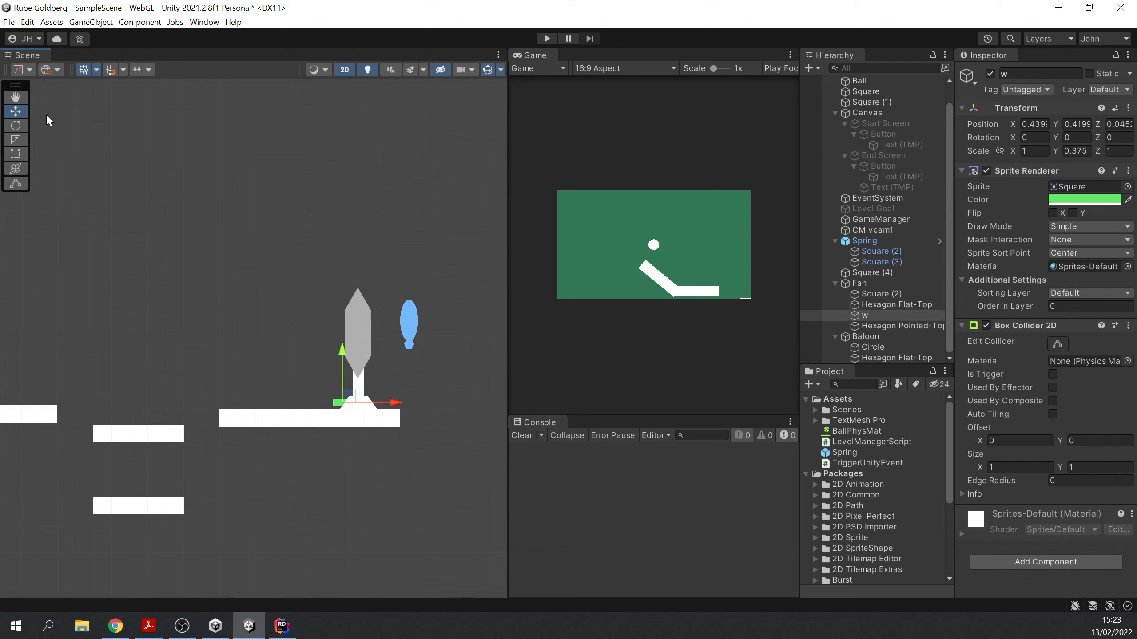
{"action": "left_click", "coordinate": [92, 22]}
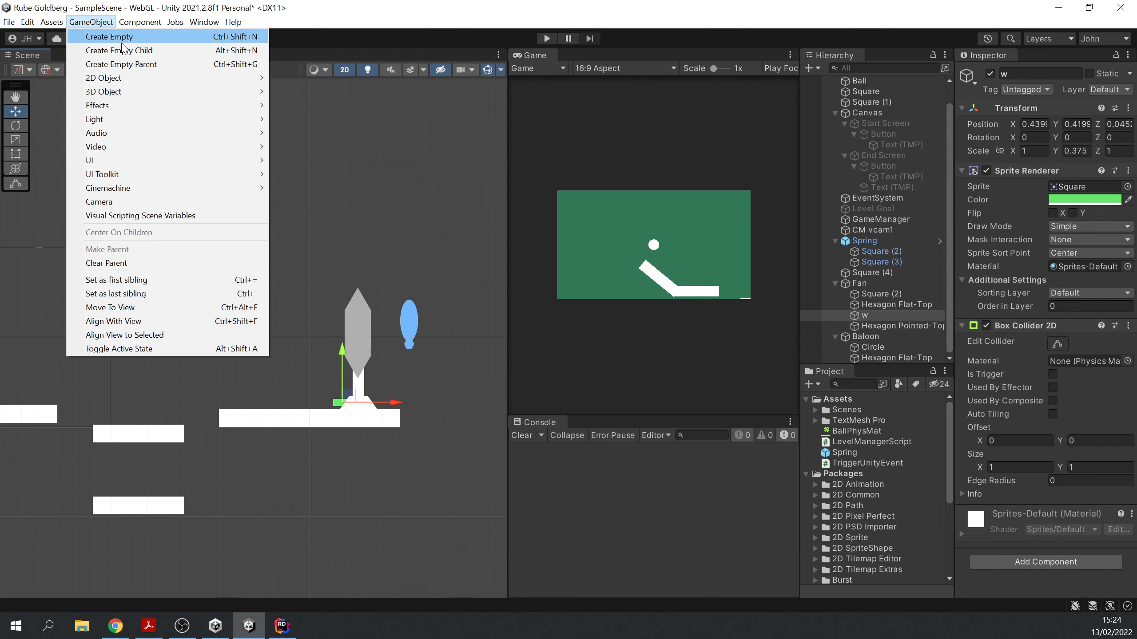
{"action": "left_click", "coordinate": [122, 41]}
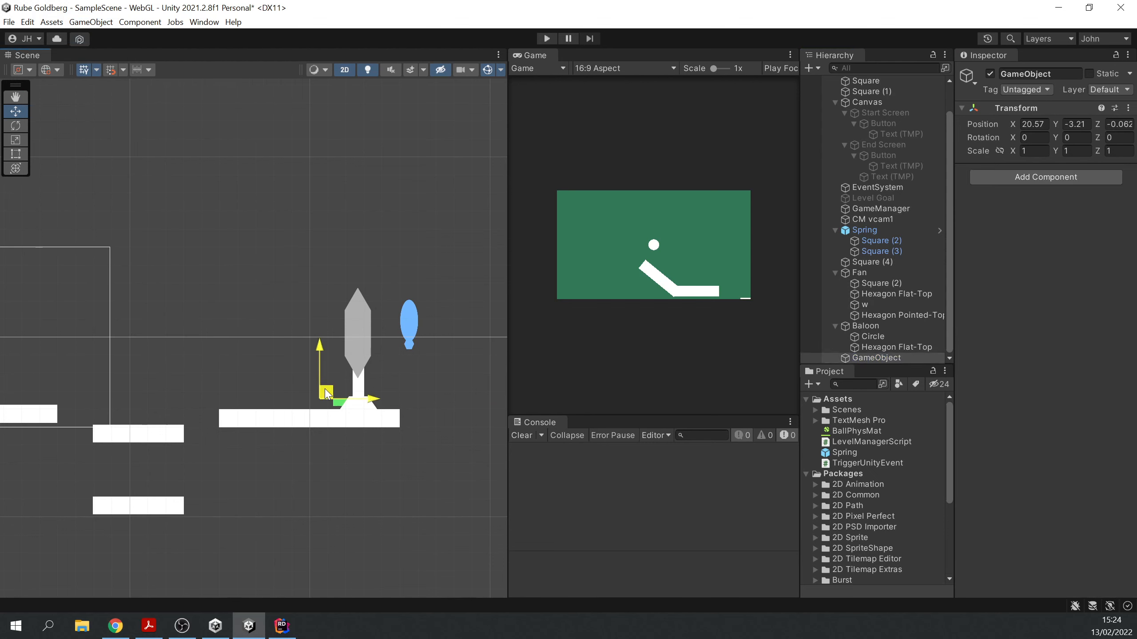
{"action": "left_click_drag", "start_coordinate": [326, 389], "coordinate": [330, 388]}
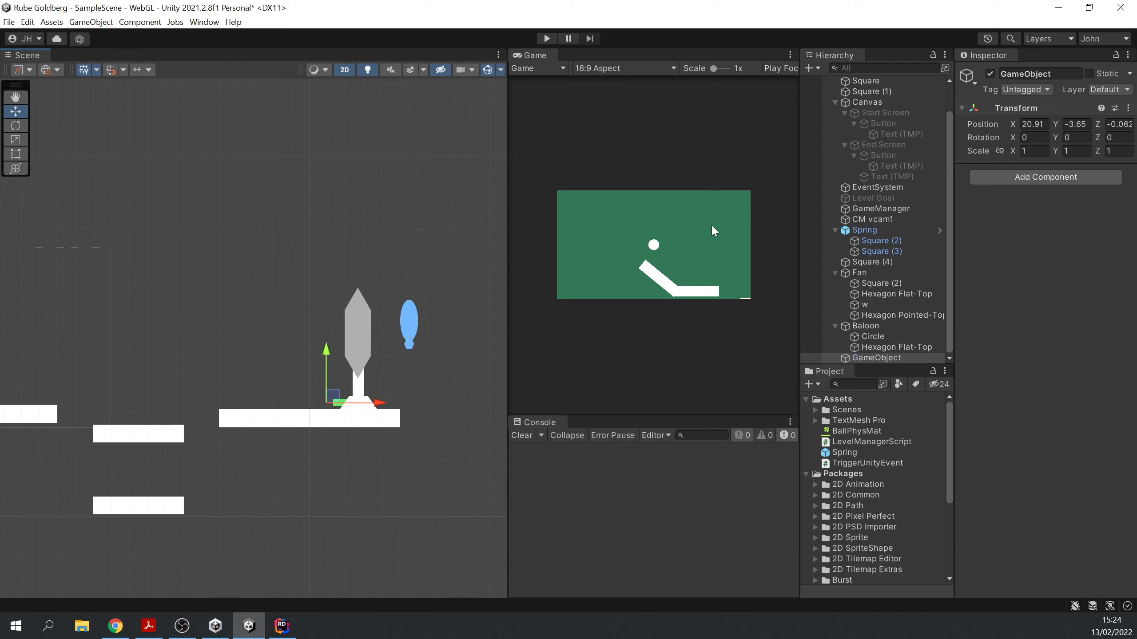
Add a Box Collider 2D set as a trigger to the new GameObject and move it to about X 21.28, Y -3.5
{"action": "left_click", "coordinate": [1068, 178]}
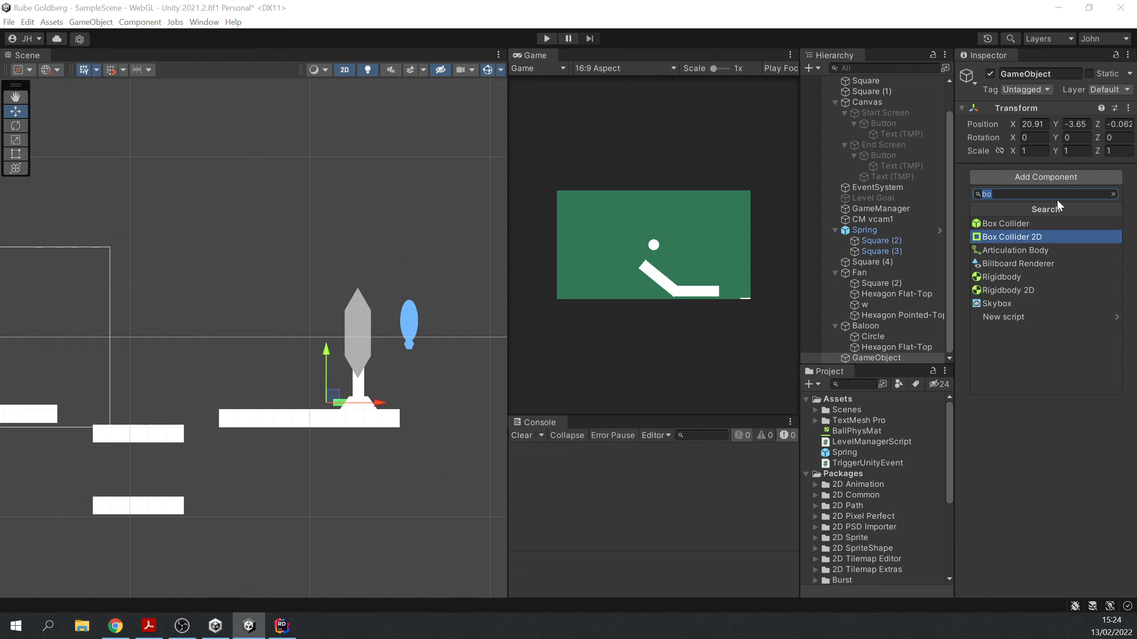
{"action": "left_click", "coordinate": [1050, 236]}
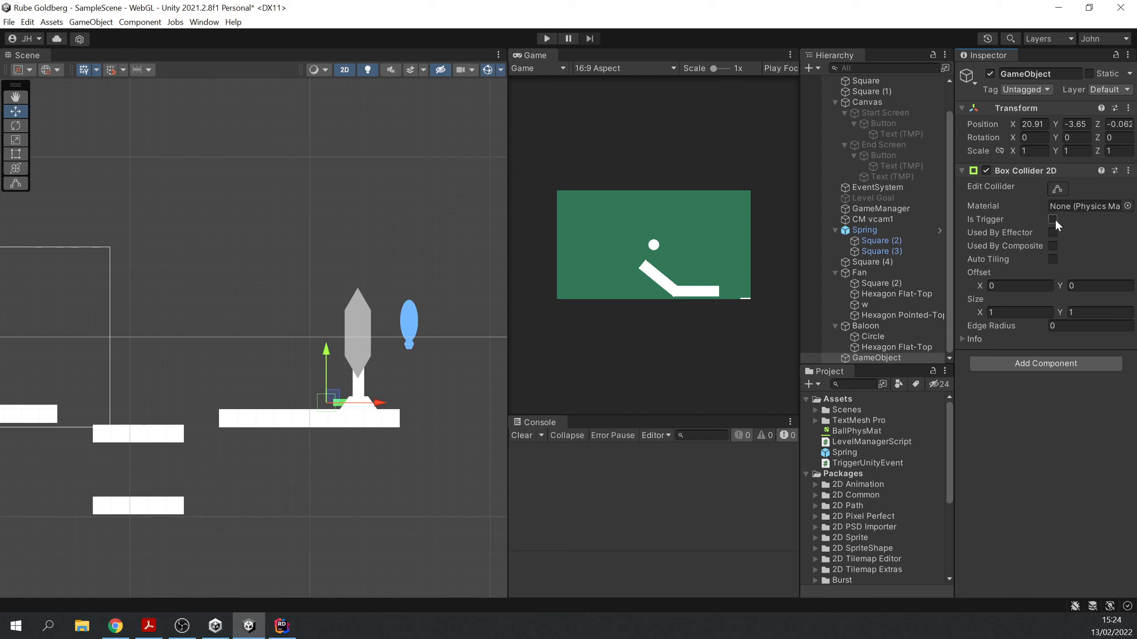
{"action": "left_click_drag", "start_coordinate": [335, 396], "coordinate": [341, 394]}
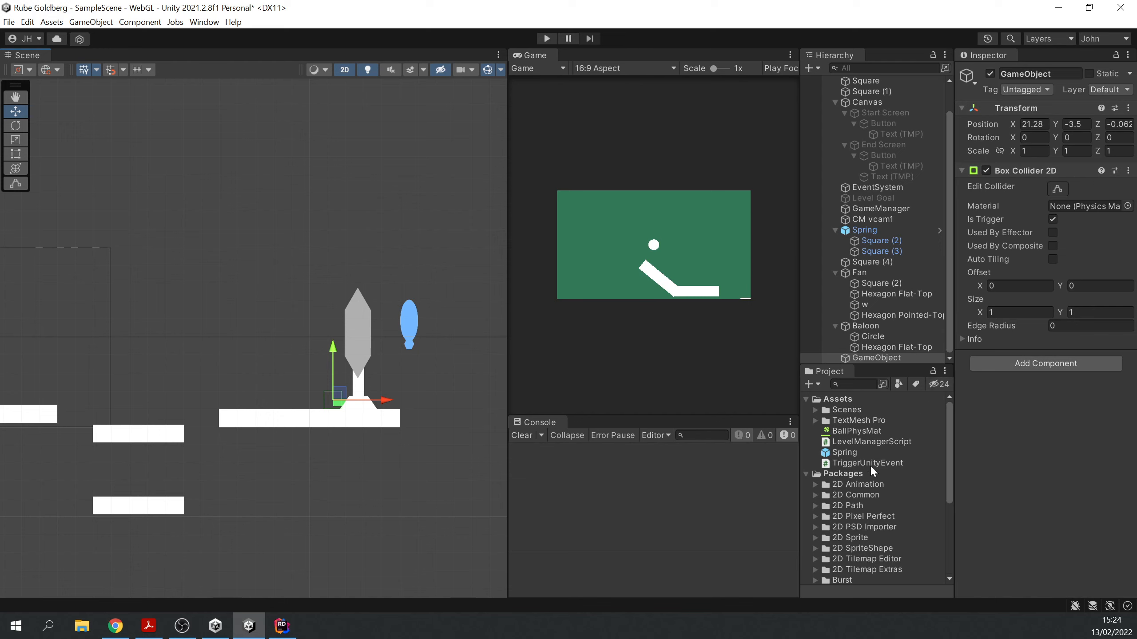
Attach the TriggerUnityEvent script to the trigger GameObject and add an On Trigger entry targeting CM vcam1
{"action": "left_click_drag", "start_coordinate": [868, 464], "coordinate": [1036, 394]}
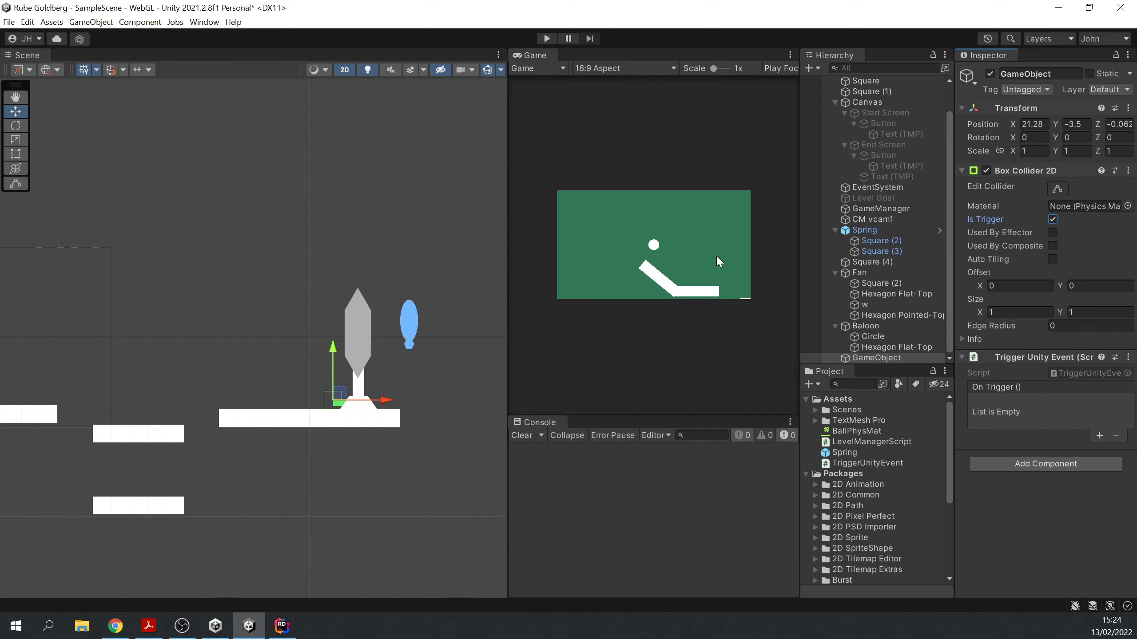
{"action": "scroll", "coordinate": [874, 259], "scroll_direction": "up", "scroll_amount": 3}
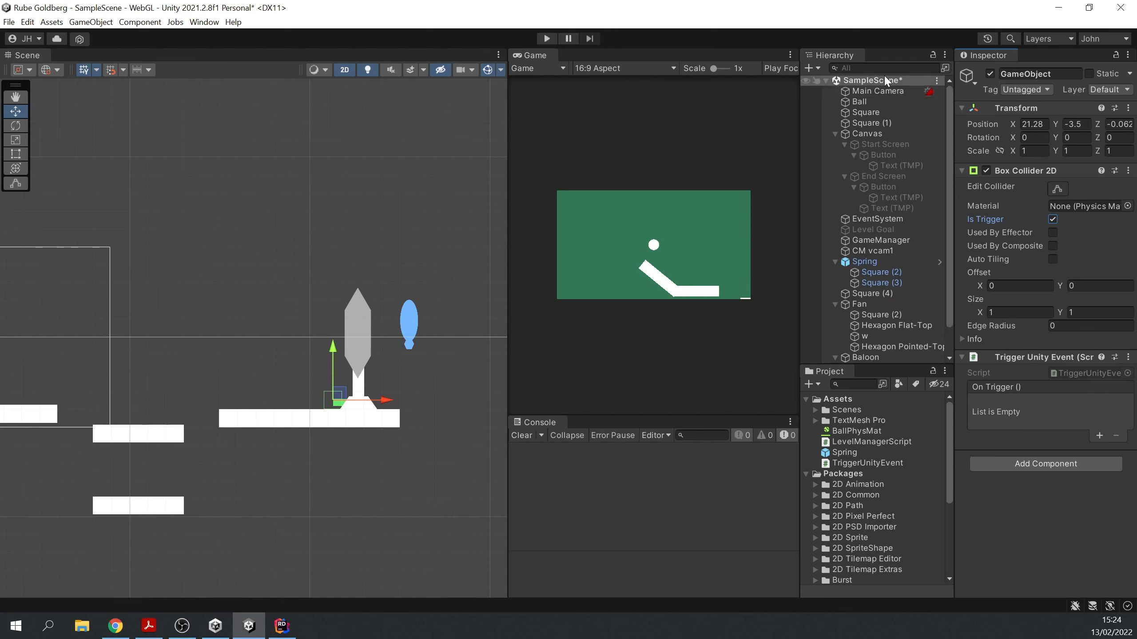
{"action": "scroll", "coordinate": [884, 77], "scroll_direction": "down", "scroll_amount": 3}
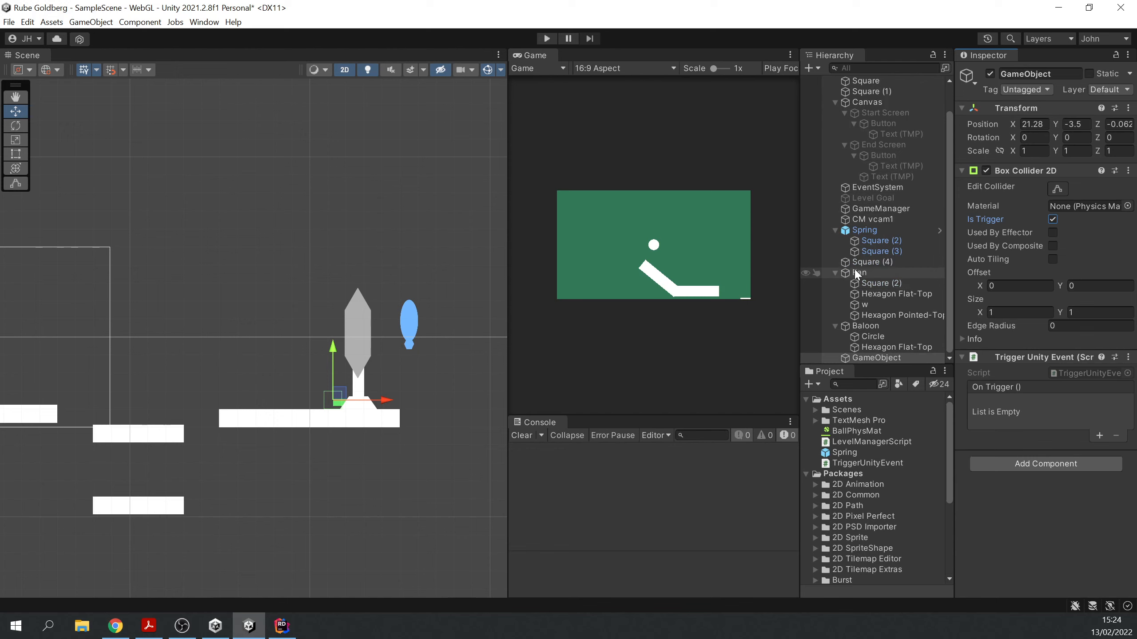
{"action": "left_click", "coordinate": [835, 272]}
{"action": "left_click", "coordinate": [864, 250]}
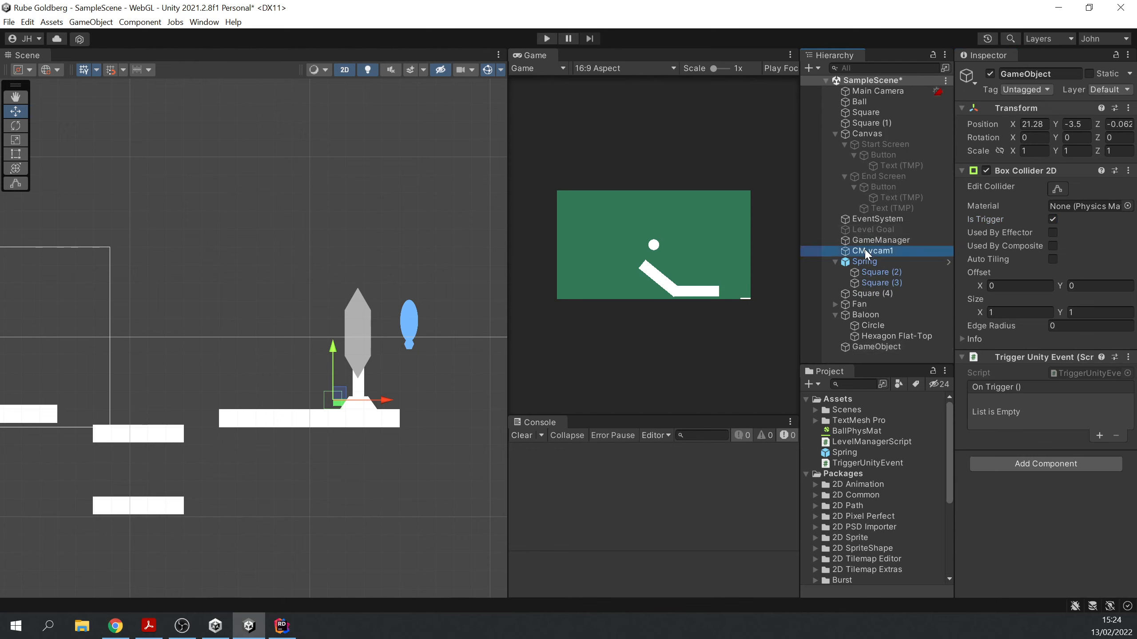
{"action": "left_click_drag", "start_coordinate": [864, 249], "coordinate": [1049, 399]}
{"action": "left_click", "coordinate": [1098, 434]}
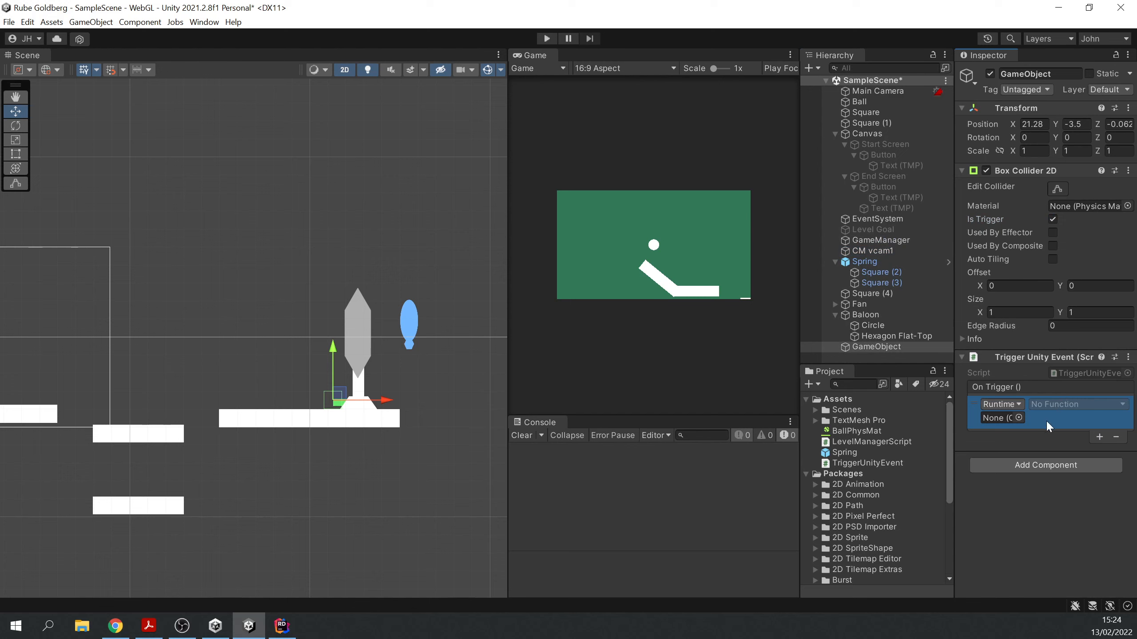
{"action": "left_click_drag", "start_coordinate": [877, 251], "coordinate": [1000, 413]}
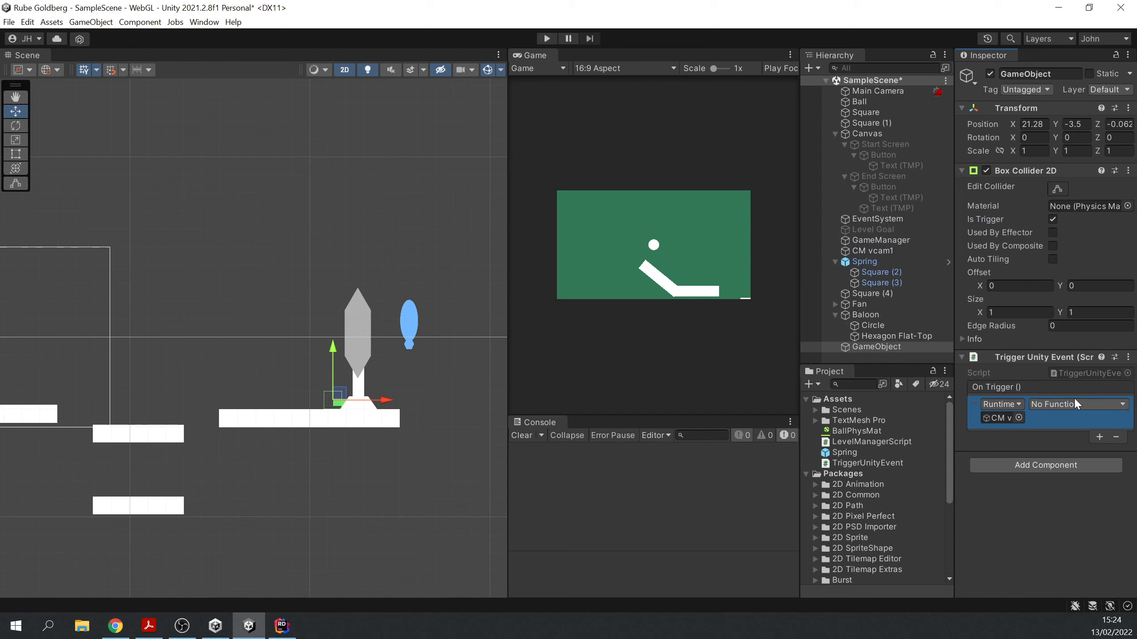
Make the On Trigger event set the CinemachineVirtualCamera's Follow transform to Baloon
{"action": "left_click", "coordinate": [1039, 403]}
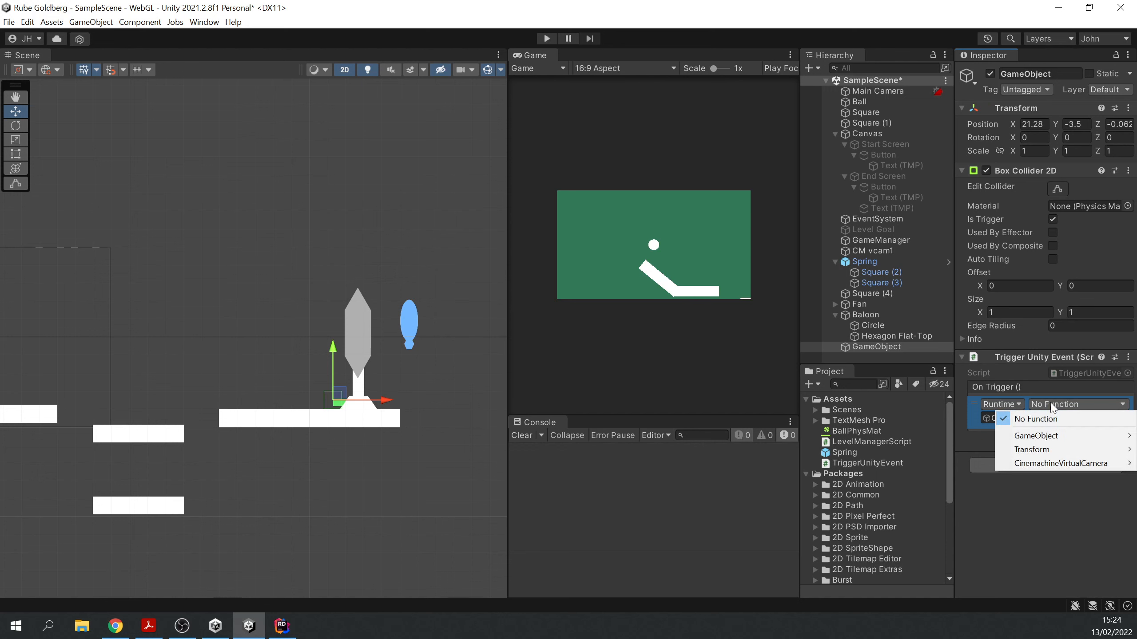
{"action": "mouse_move", "coordinate": [1074, 464]}
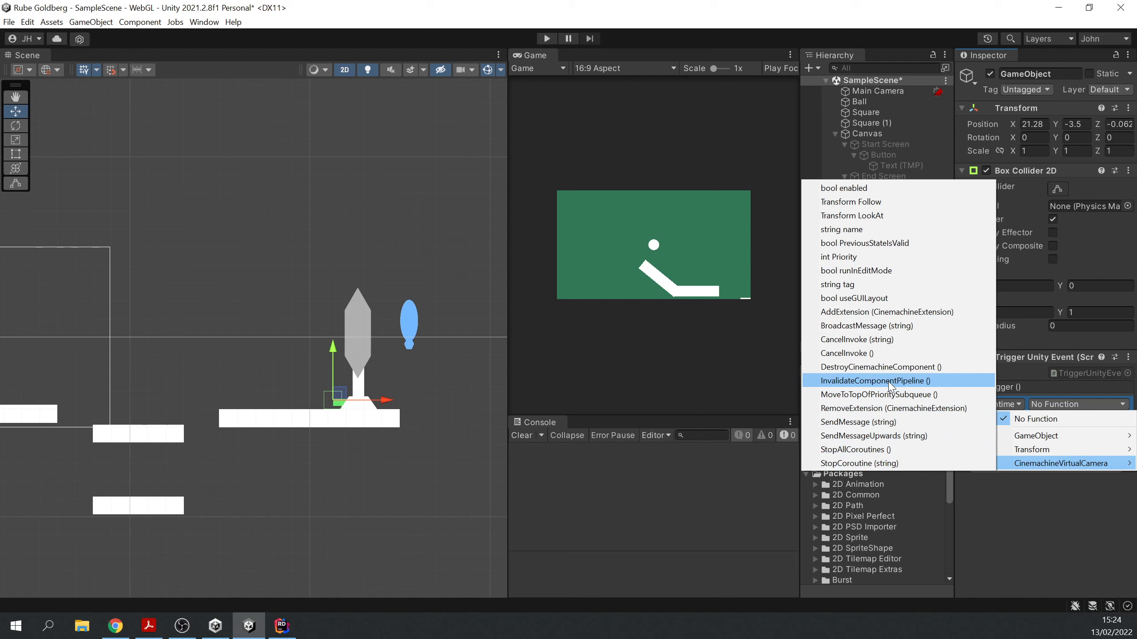
{"action": "left_click", "coordinate": [888, 205]}
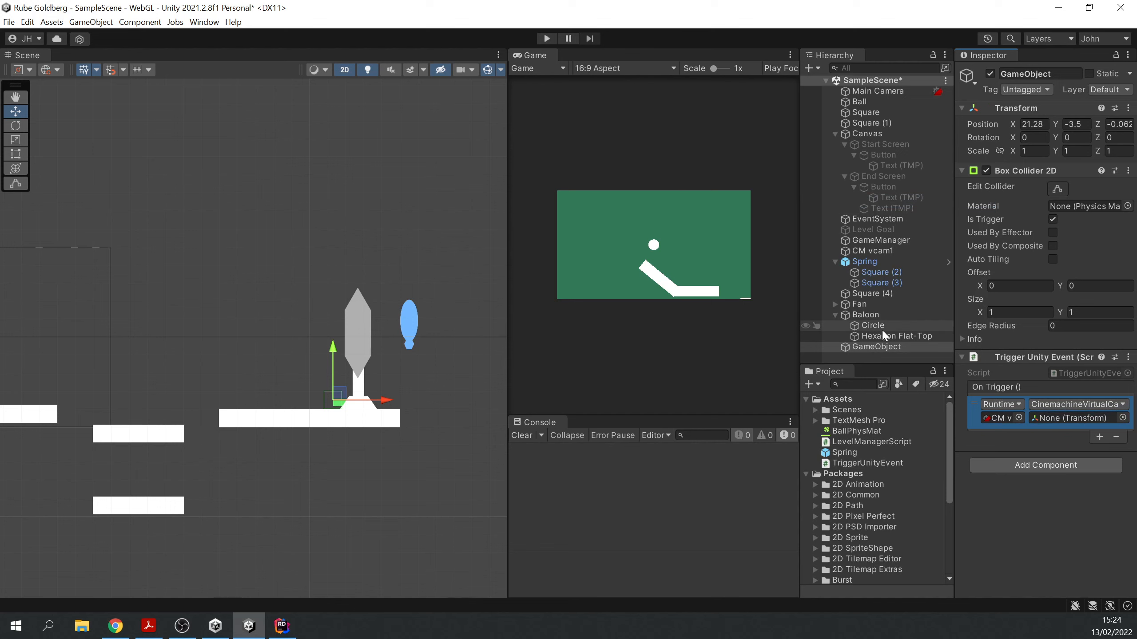
{"action": "left_click", "coordinate": [882, 317]}
{"action": "left_click_drag", "start_coordinate": [883, 319], "coordinate": [1060, 419]}
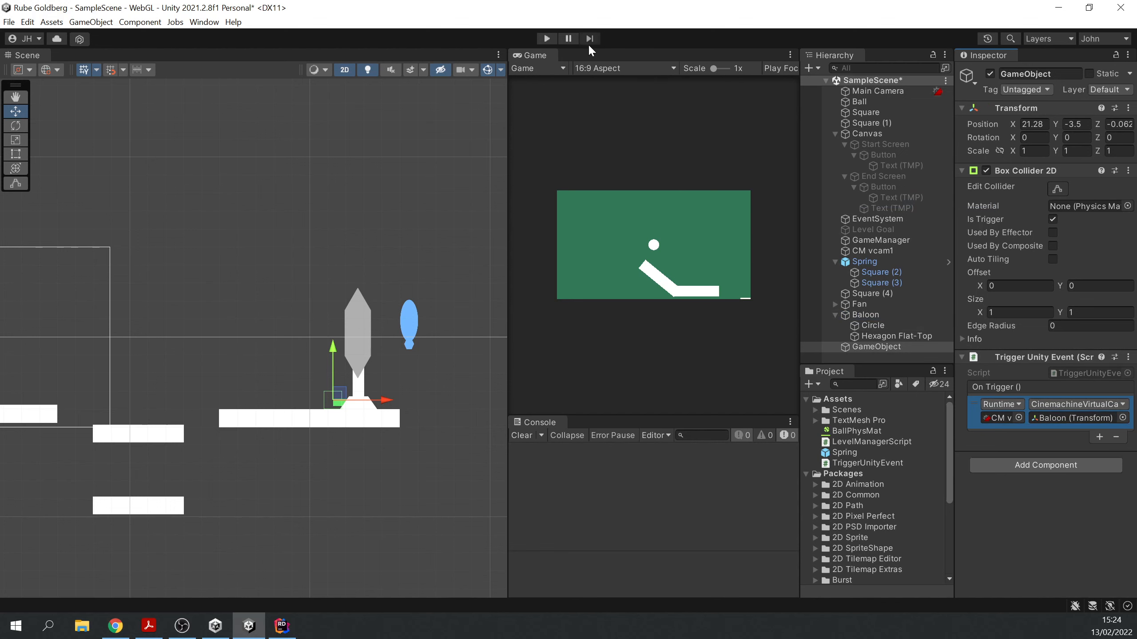
Run the level to check the camera switch at the fan button, and stop play mode
{"action": "left_click", "coordinate": [547, 38]}
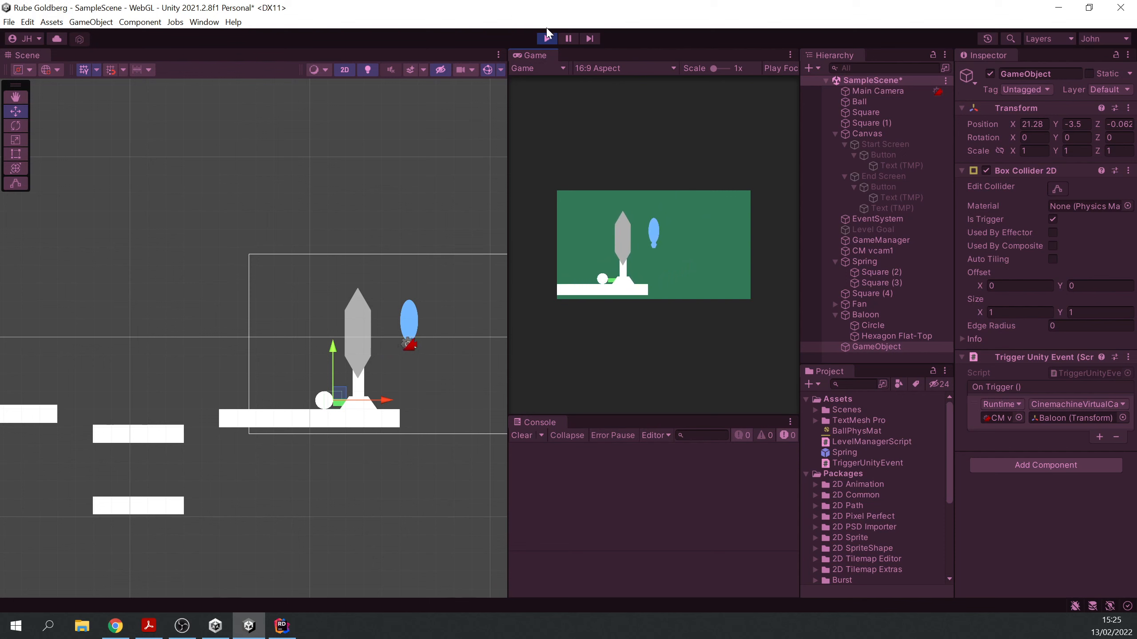
{"action": "left_click", "coordinate": [546, 39]}
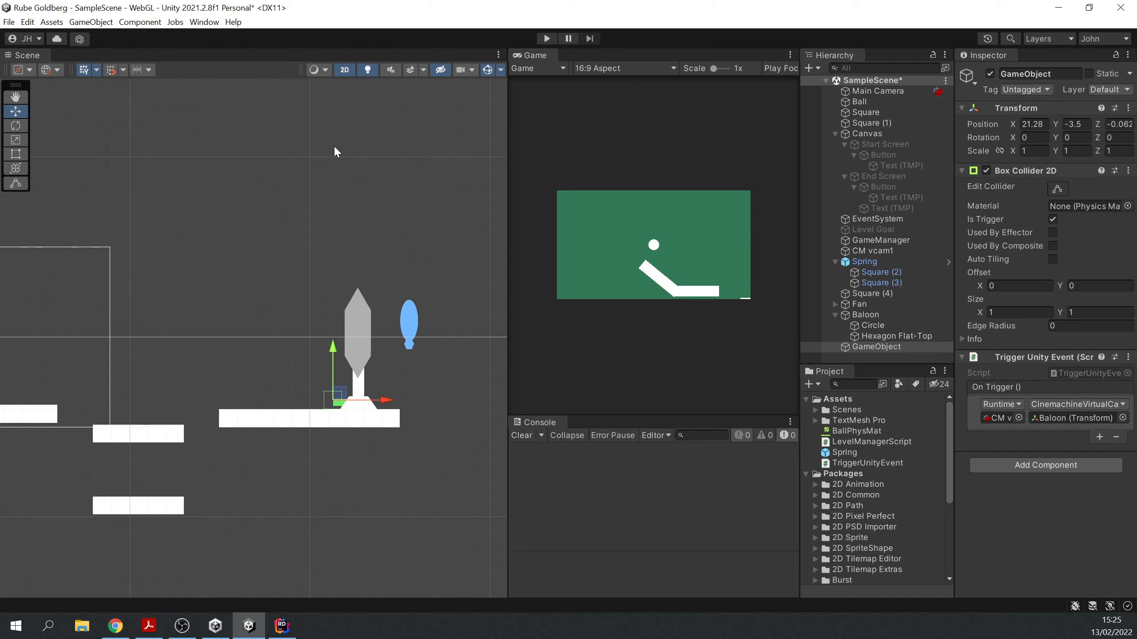
Create a second empty GameObject and place it above the balloon at about X 25.33, Y 5.9
{"action": "left_click", "coordinate": [366, 192]}
{"action": "middle_click_drag", "start_coordinate": [396, 197], "coordinate": [211, 288]}
{"action": "scroll", "coordinate": [332, 329], "scroll_direction": "up", "scroll_amount": 1}
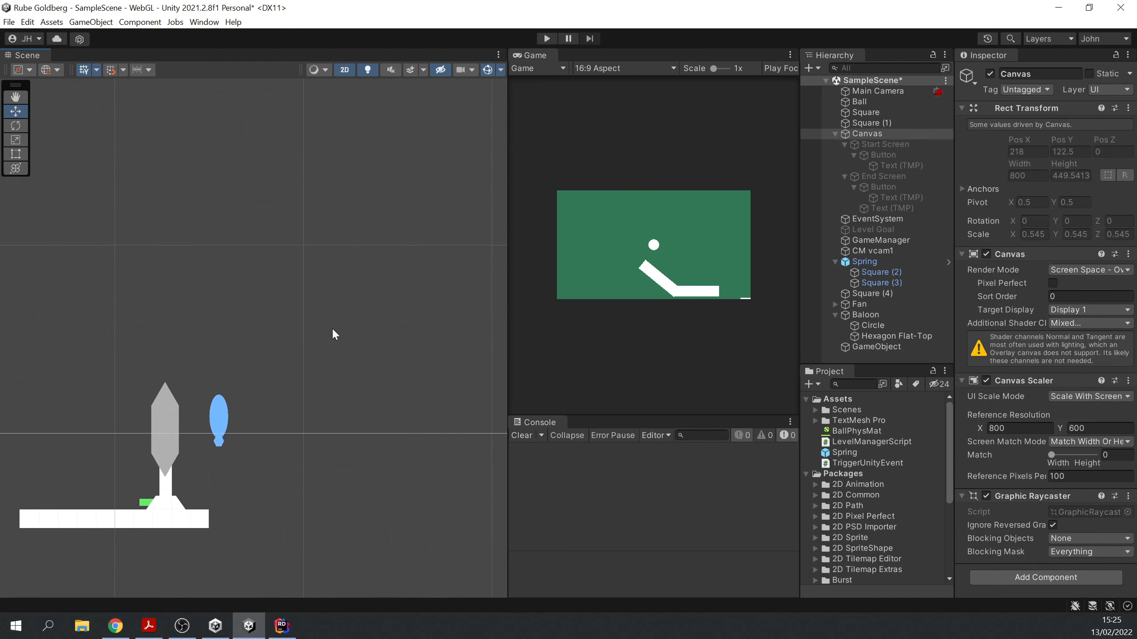
{"action": "scroll", "coordinate": [328, 329], "scroll_direction": "down", "scroll_amount": 2}
{"action": "middle_click_drag", "start_coordinate": [338, 287], "coordinate": [319, 321]}
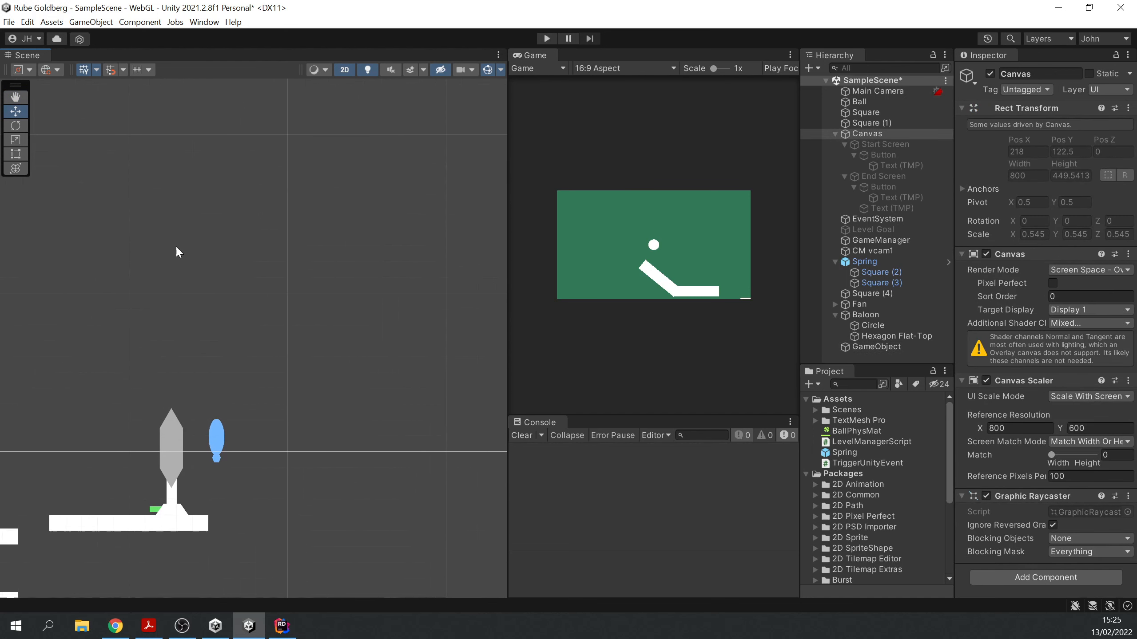
{"action": "left_click", "coordinate": [91, 21]}
{"action": "left_click", "coordinate": [93, 40]}
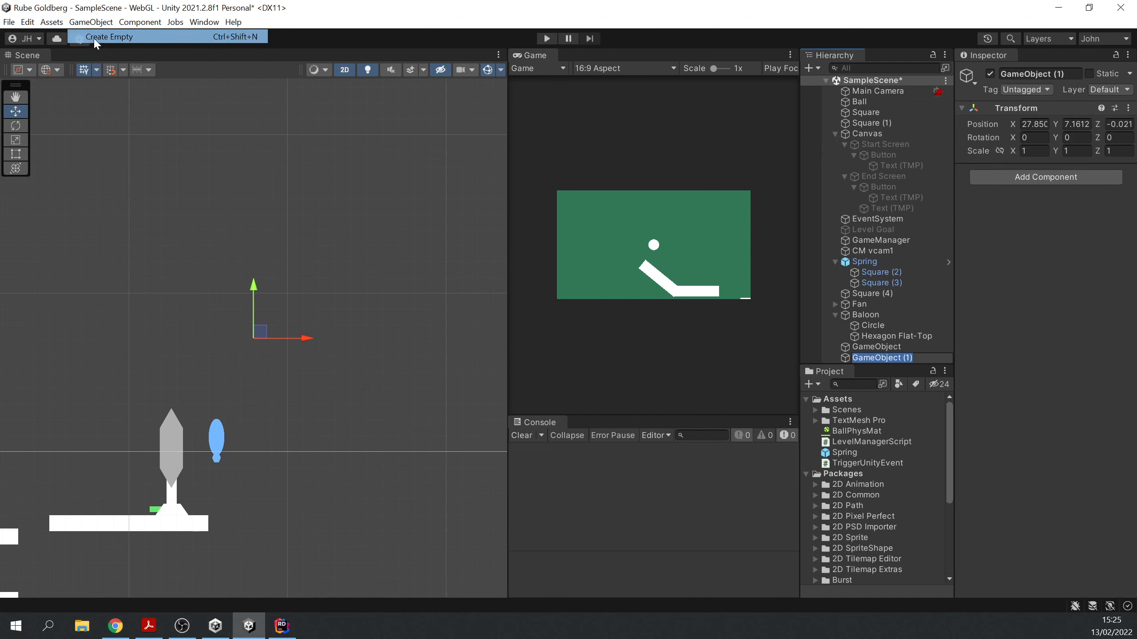
{"action": "left_click_drag", "start_coordinate": [268, 337], "coordinate": [229, 357]}
Add a Box Collider 2D to the GameObject above the balloon and move it to about X 25.67, Y 5.56
{"action": "left_click", "coordinate": [1078, 176]}
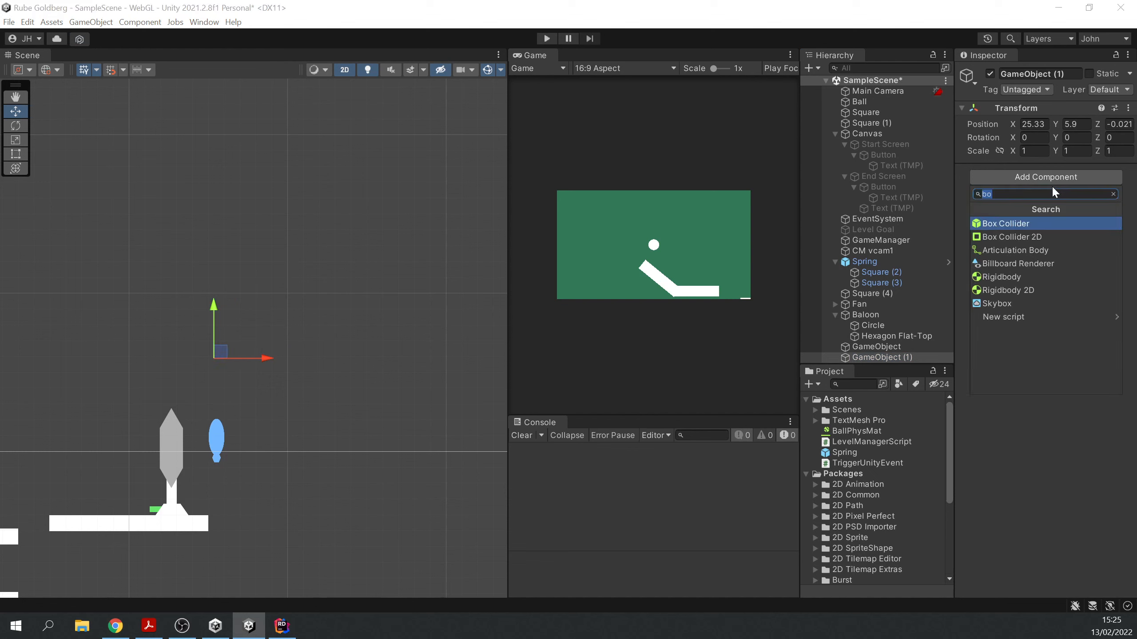
{"action": "left_click", "coordinate": [1044, 234]}
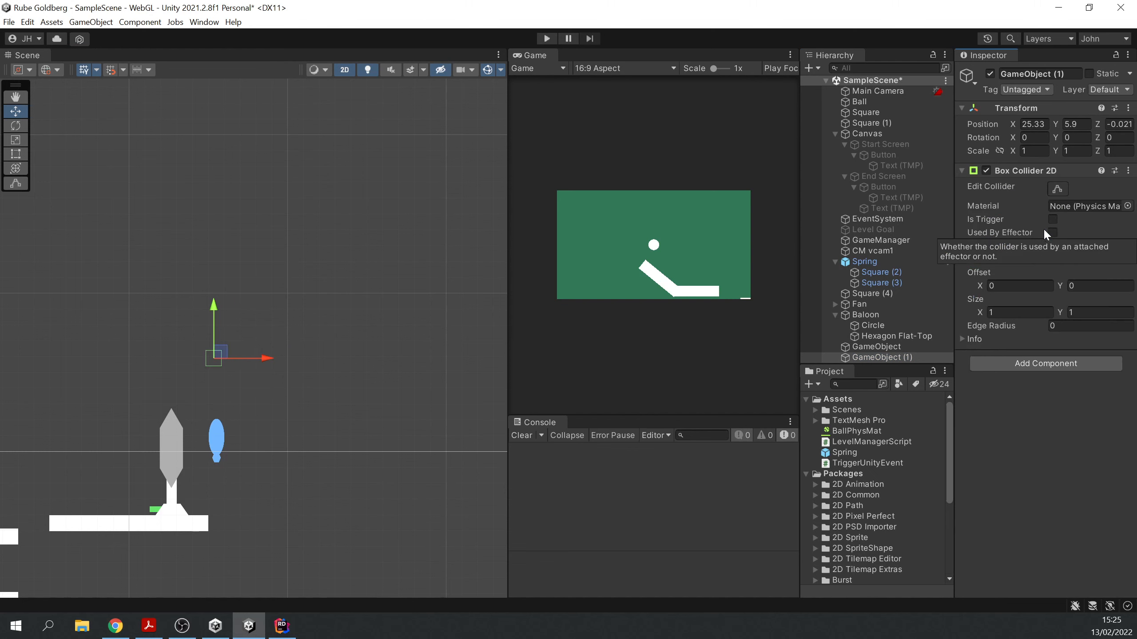
{"action": "left_click_drag", "start_coordinate": [222, 350], "coordinate": [227, 355]}
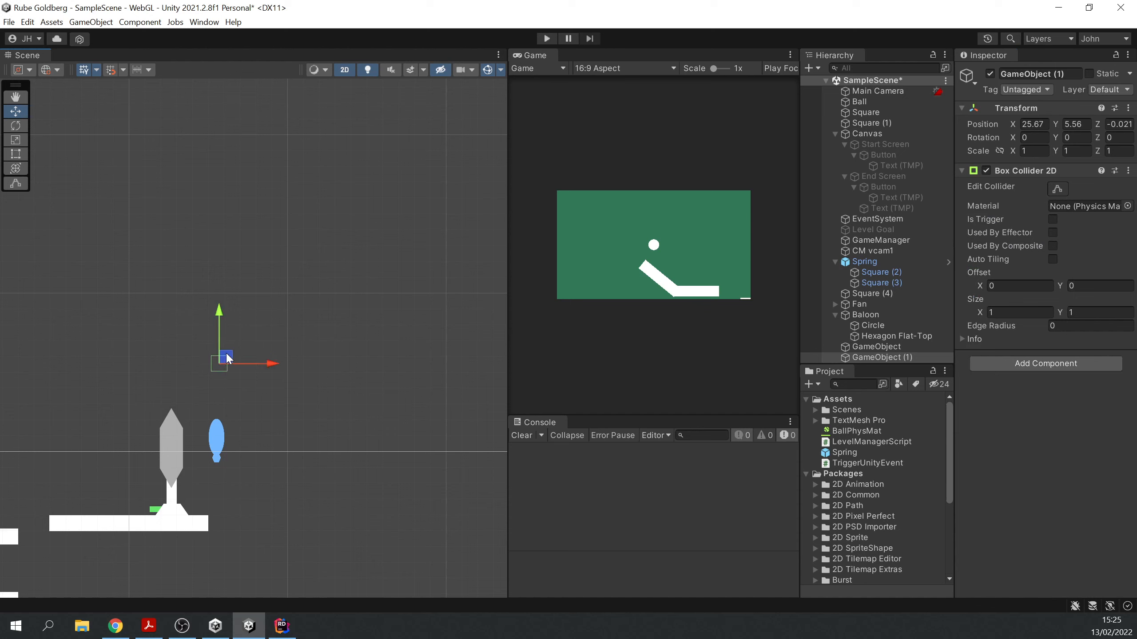
Add a Spring Joint 2D component to the Baloon parent object
{"action": "left_click", "coordinate": [220, 435]}
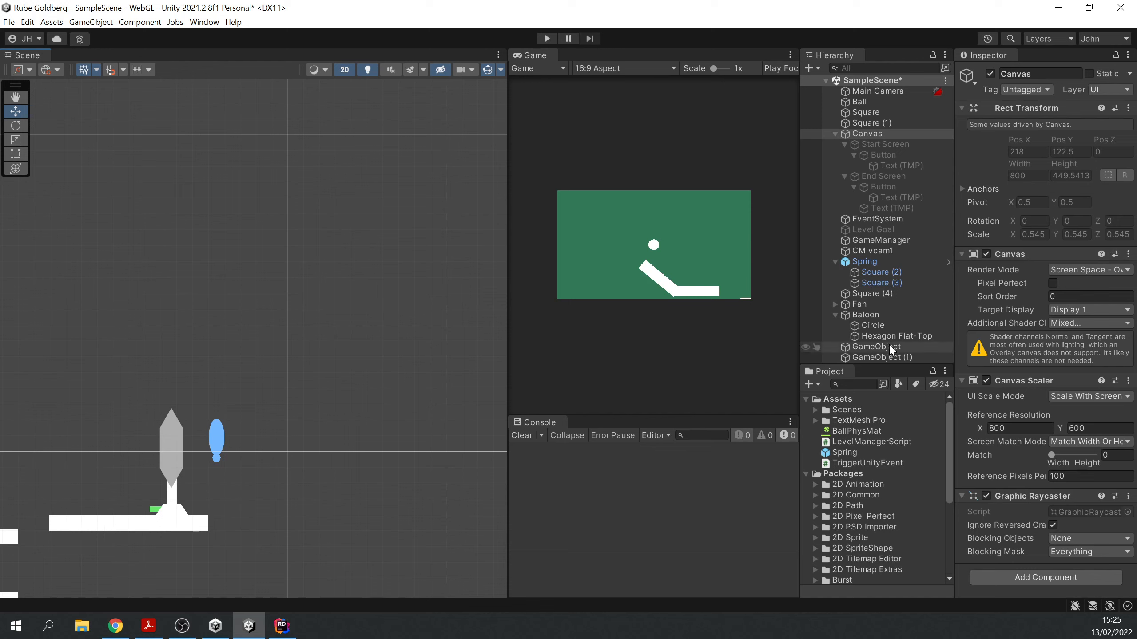
{"action": "left_click", "coordinate": [895, 313]}
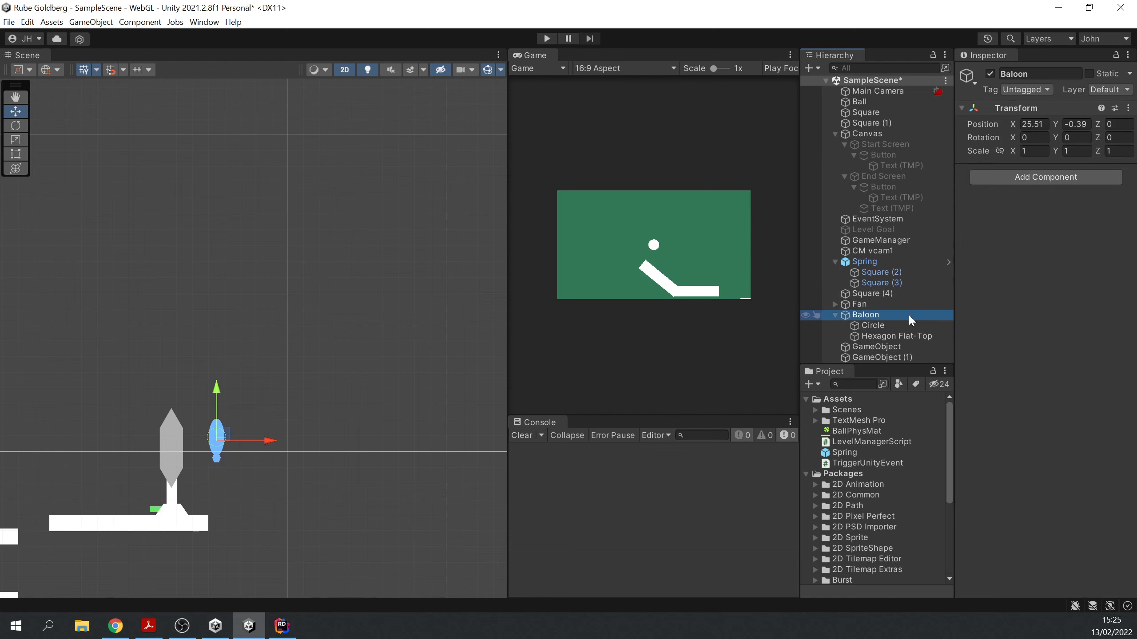
{"action": "left_click", "coordinate": [1005, 181]}
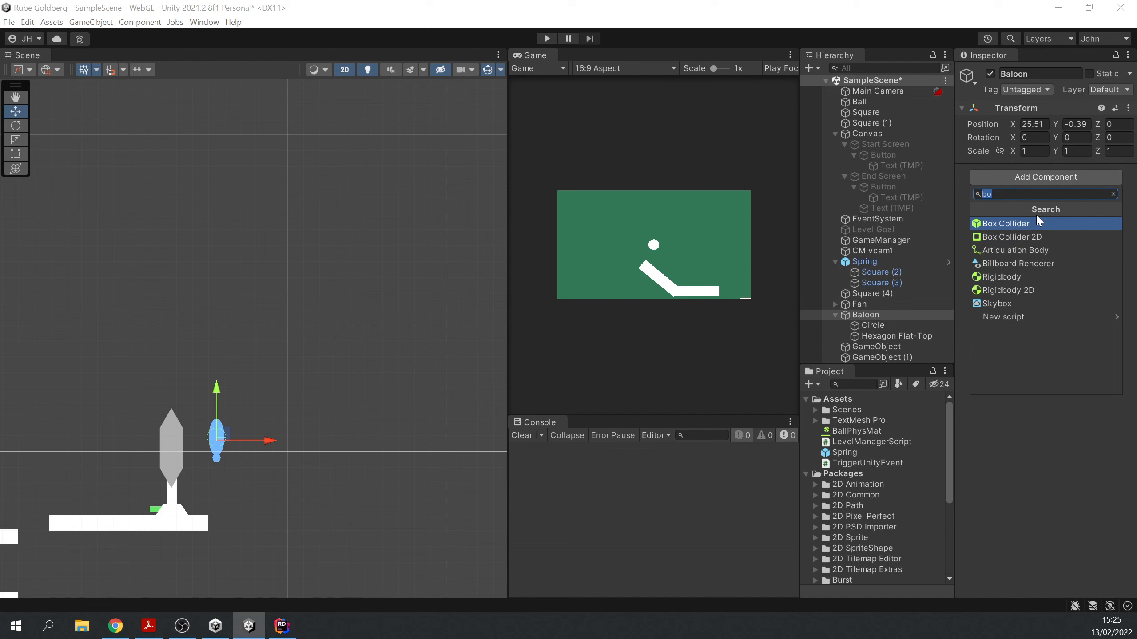
{"action": "type", "text": "spr"}
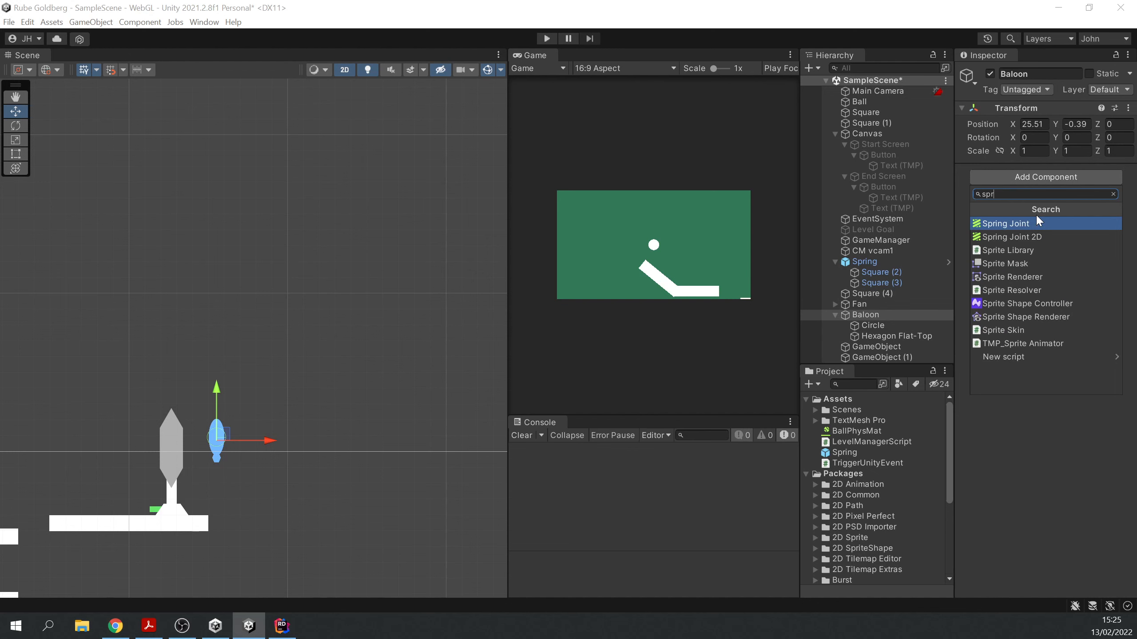
{"action": "key", "text": "Down"}
{"action": "key", "text": "Return"}
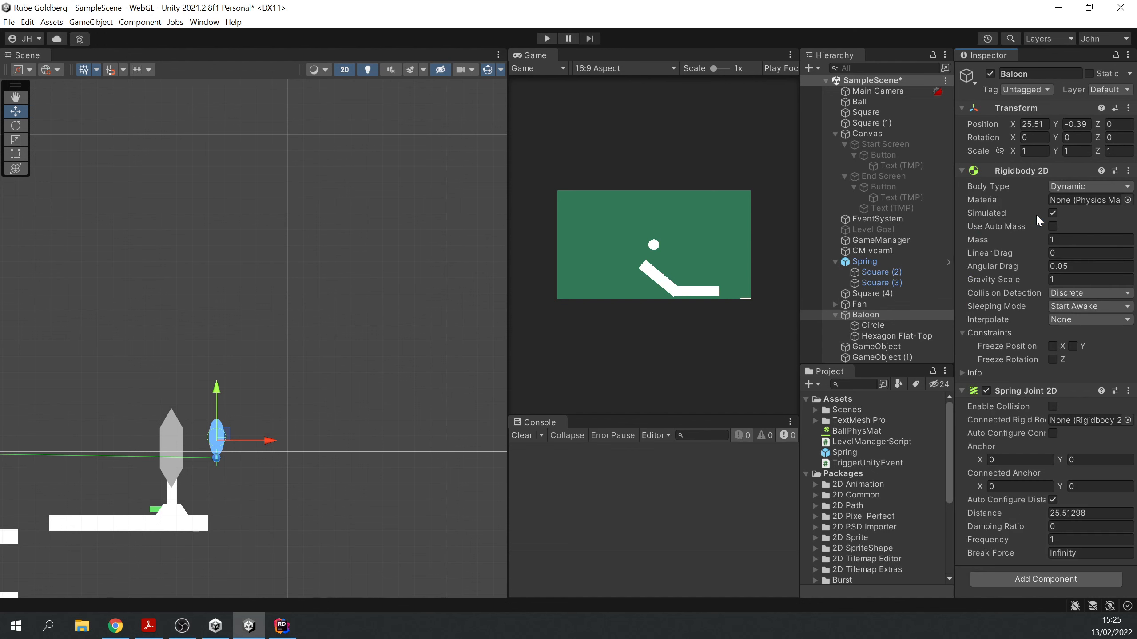
Add a Rigidbody 2D component to GameObject (1) above the balloon
{"action": "left_click", "coordinate": [880, 251]}
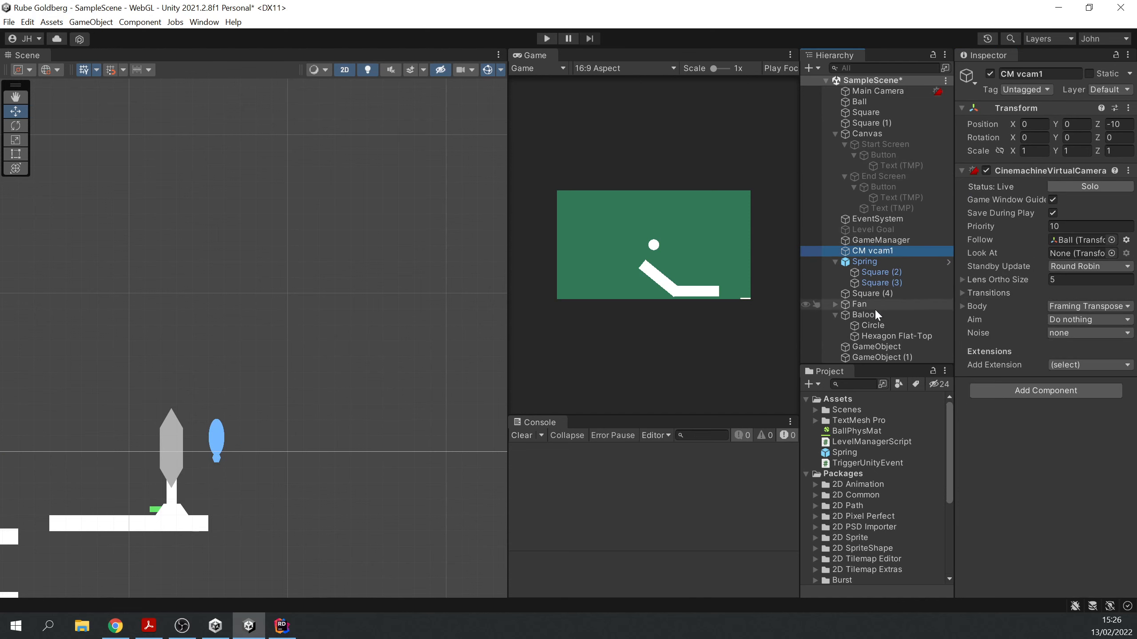
{"action": "left_click", "coordinate": [882, 357]}
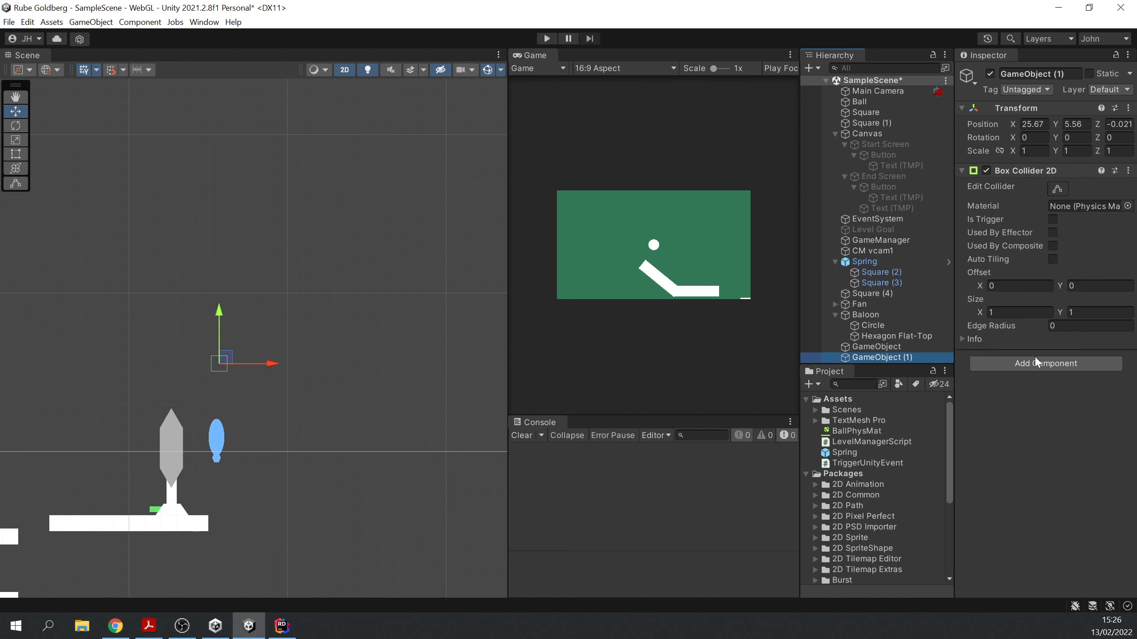
{"action": "left_click", "coordinate": [1052, 363]}
{"action": "type", "text": "rigi"}
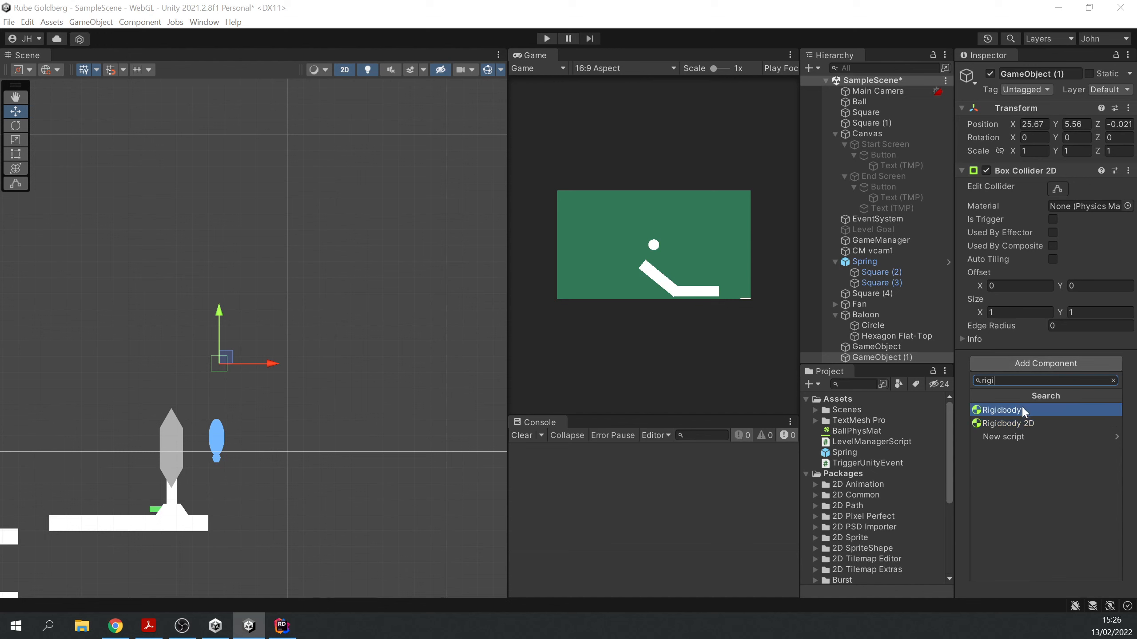
{"action": "left_click", "coordinate": [1023, 423]}
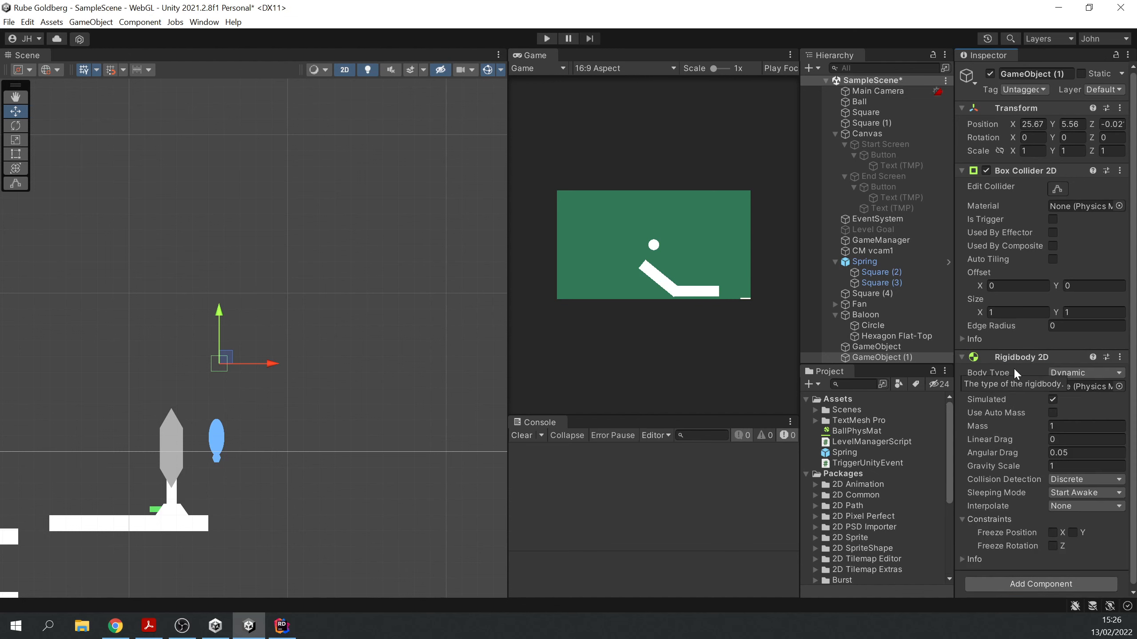
Set the Rigidbody 2D gravity scale of GameObject (1) to 0 and freeze its Y position and Z rotation
{"action": "left_click", "coordinate": [1107, 373]}
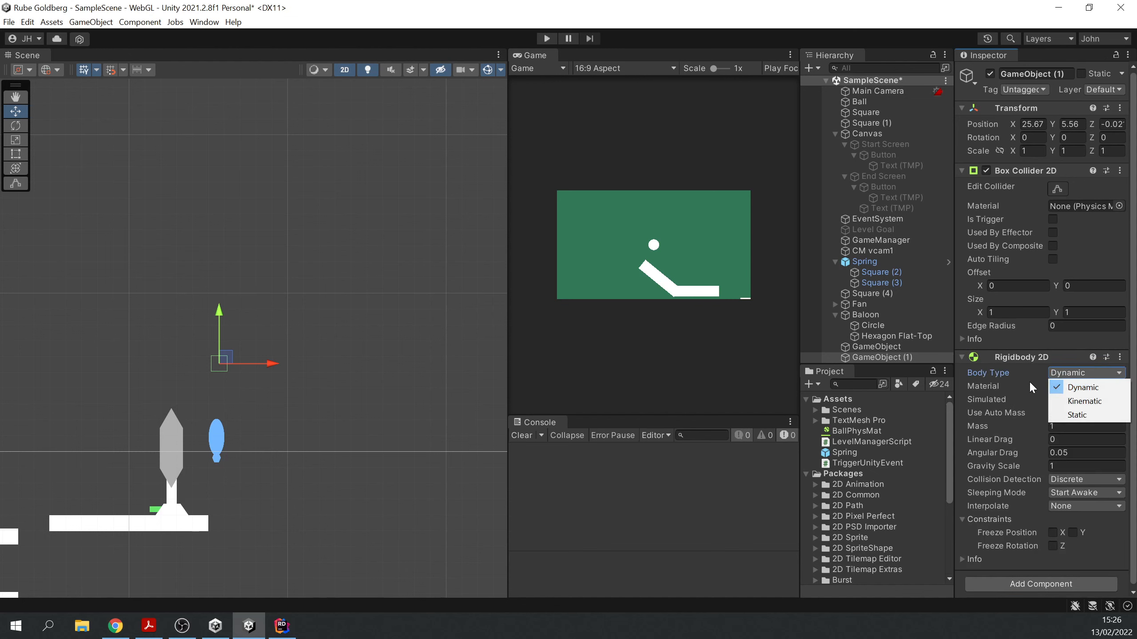
{"action": "left_click", "coordinate": [946, 449]}
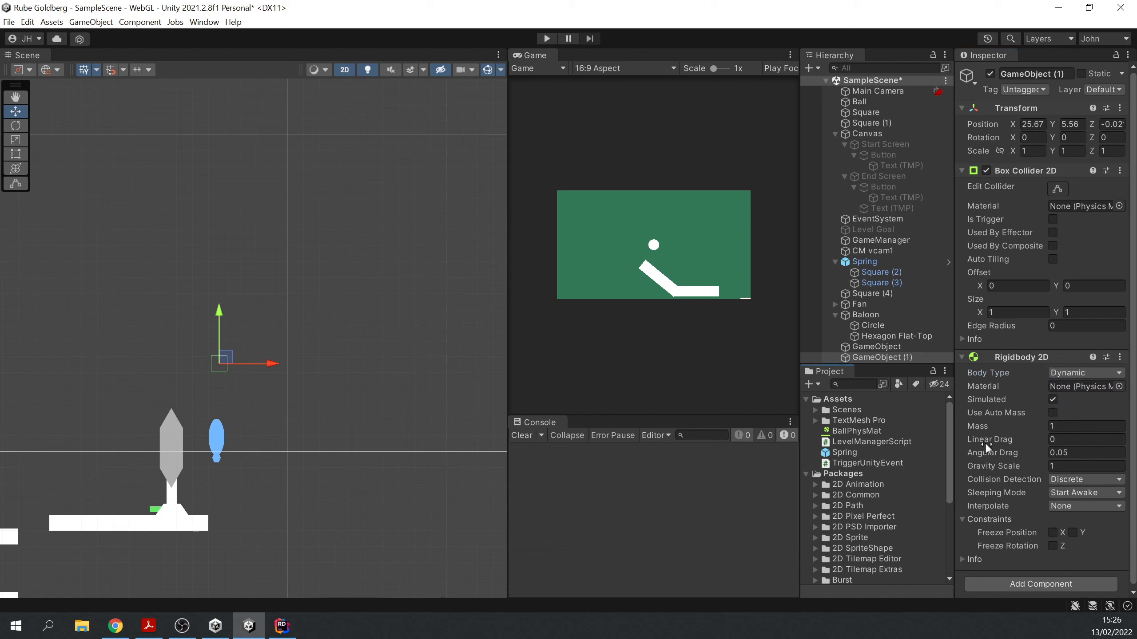
{"action": "left_click", "coordinate": [1067, 426]}
{"action": "type", "text": "0"}
{"action": "key", "text": "ctrl+z"}
{"action": "left_click", "coordinate": [1065, 467]}
{"action": "type", "text": "0"}
{"action": "left_click", "coordinate": [1073, 532]}
{"action": "left_click", "coordinate": [1053, 545]}
Create a third empty GameObject and add a Box Collider 2D component to it
{"action": "left_click", "coordinate": [92, 22]}
{"action": "left_click", "coordinate": [110, 35]}
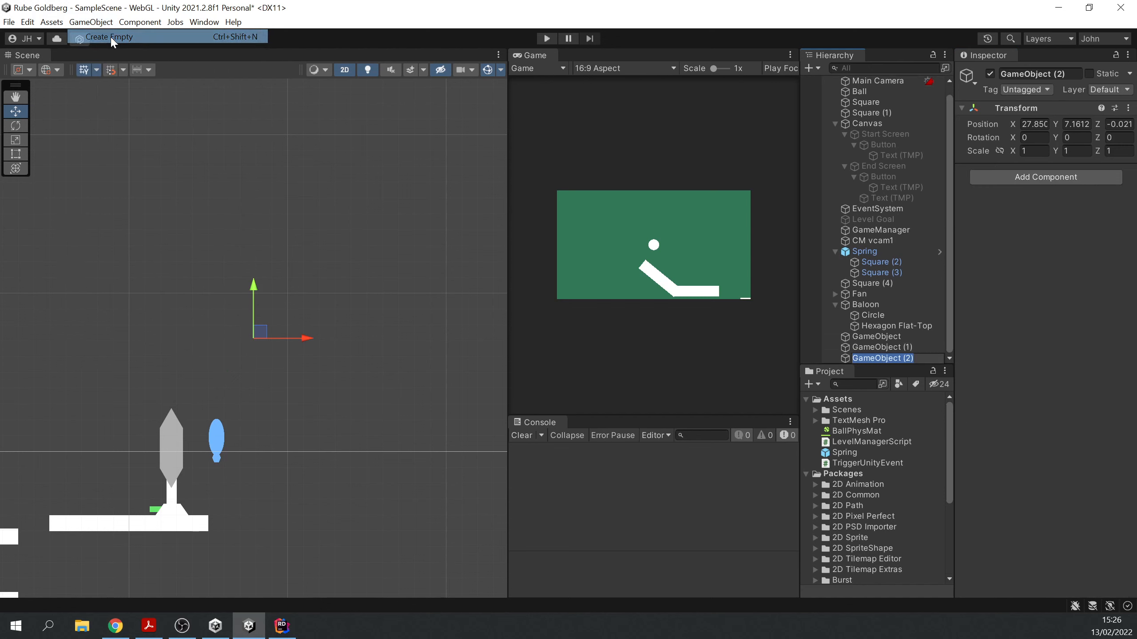
{"action": "left_click", "coordinate": [1028, 178]}
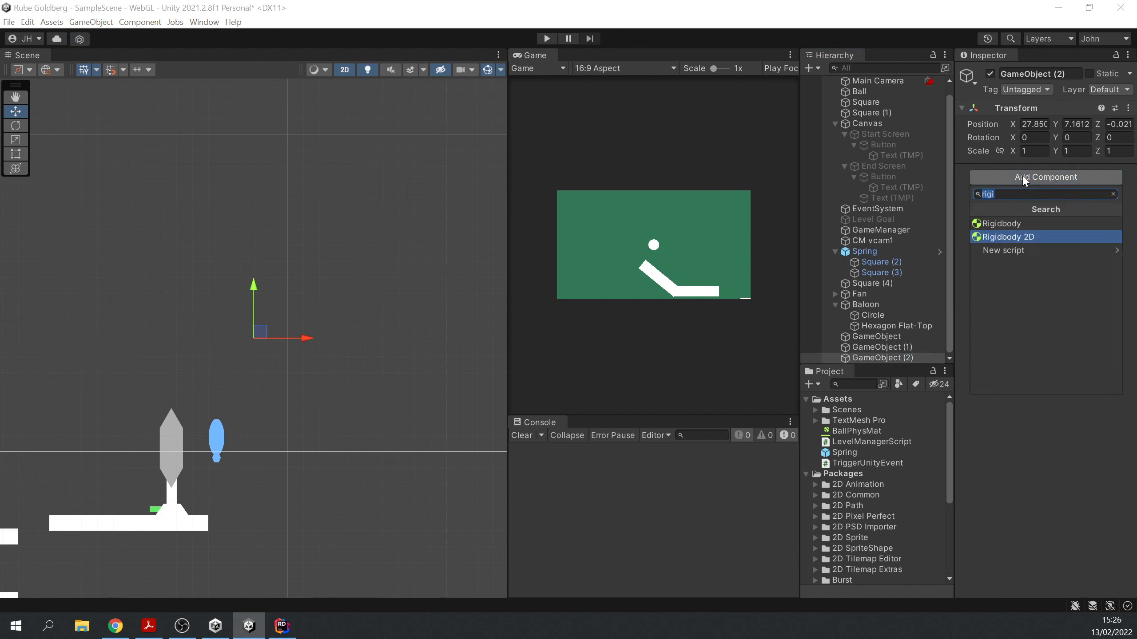
{"action": "type", "text": "box"}
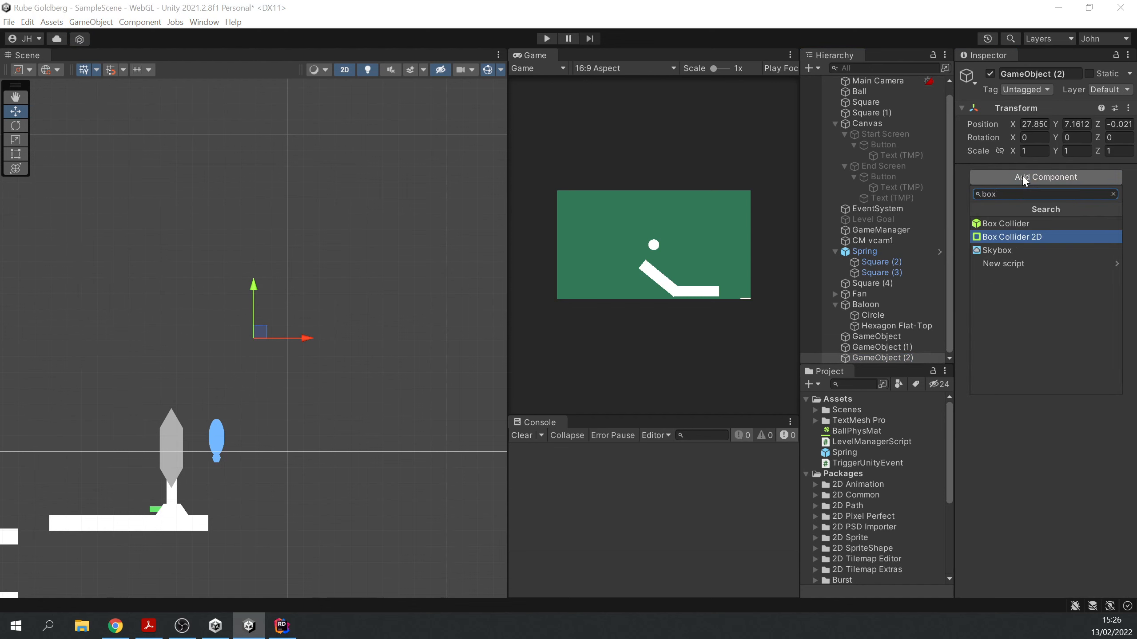
{"action": "key", "text": "Return"}
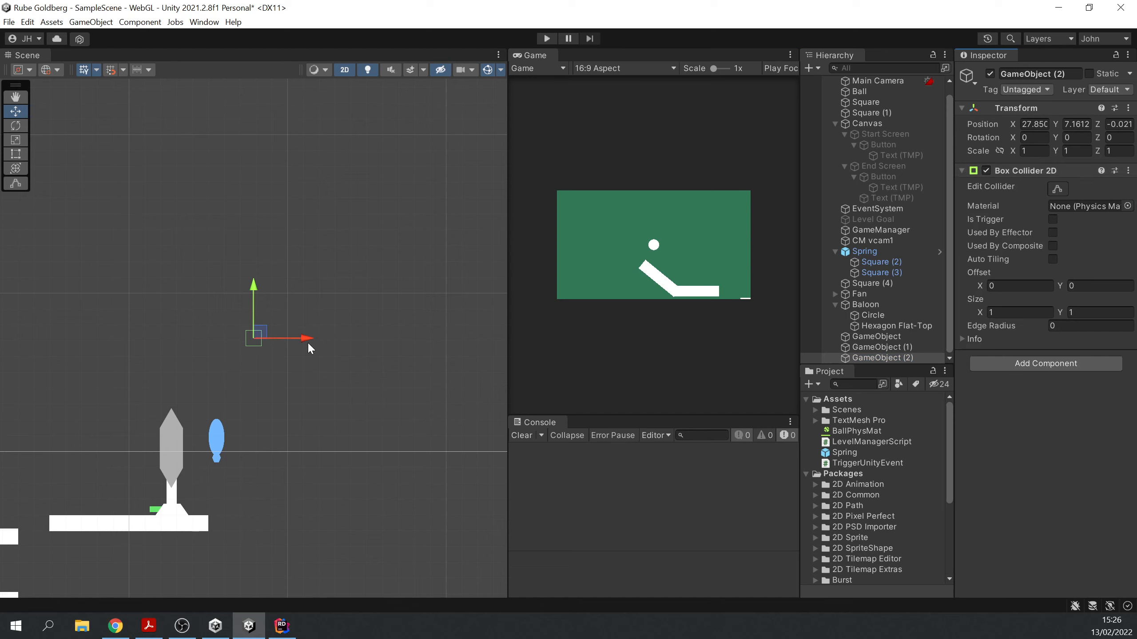
Move the new collider object near the balloon's top and stretch it to an X scale of about 23.65
{"action": "left_click_drag", "start_coordinate": [308, 344], "coordinate": [212, 408]}
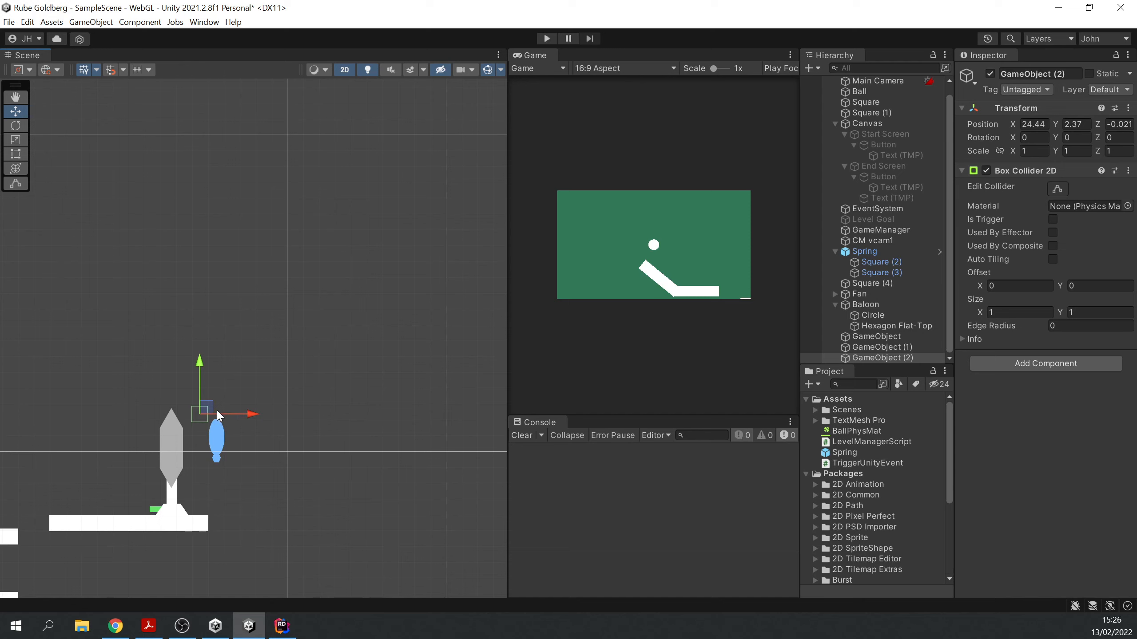
{"action": "key", "text": "r"}
{"action": "key", "text": "t"}
{"action": "key", "text": "y"}
{"action": "key", "text": "t"}
{"action": "key", "text": "r"}
{"action": "left_click_drag", "start_coordinate": [253, 414], "coordinate": [386, 402]}
{"action": "key", "text": "w"}
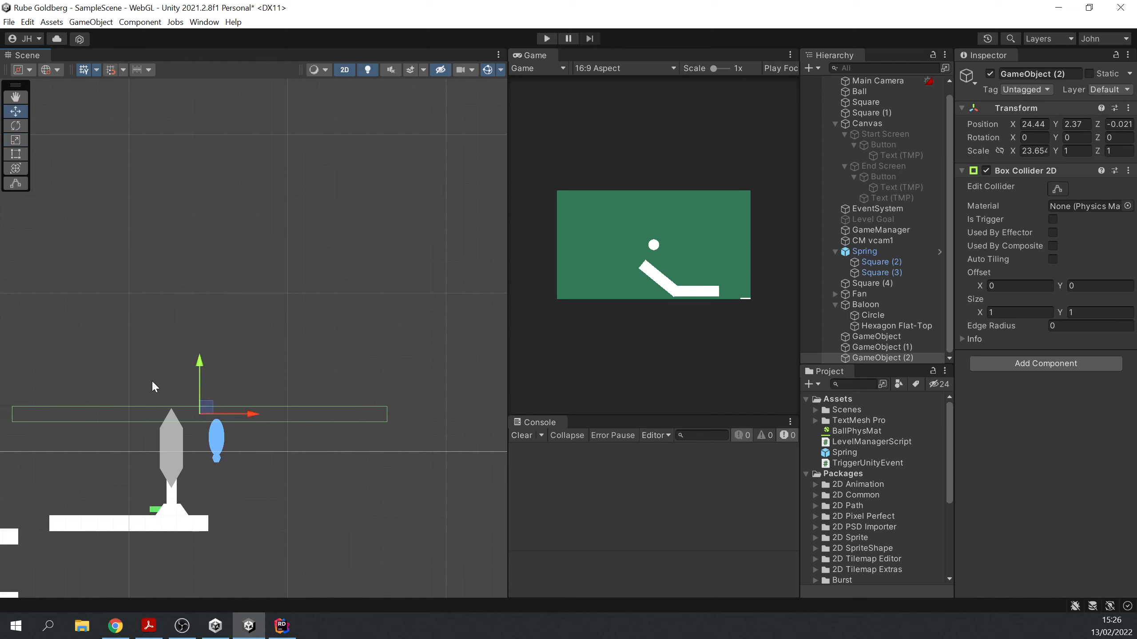
Stretch the new collider object to a Y scale of about 4.73 and move it to about X 35.58, Y 6.41
{"action": "key", "text": "e"}
{"action": "key", "text": "r"}
{"action": "left_click_drag", "start_coordinate": [200, 362], "coordinate": [212, 170]}
{"action": "key", "text": "w"}
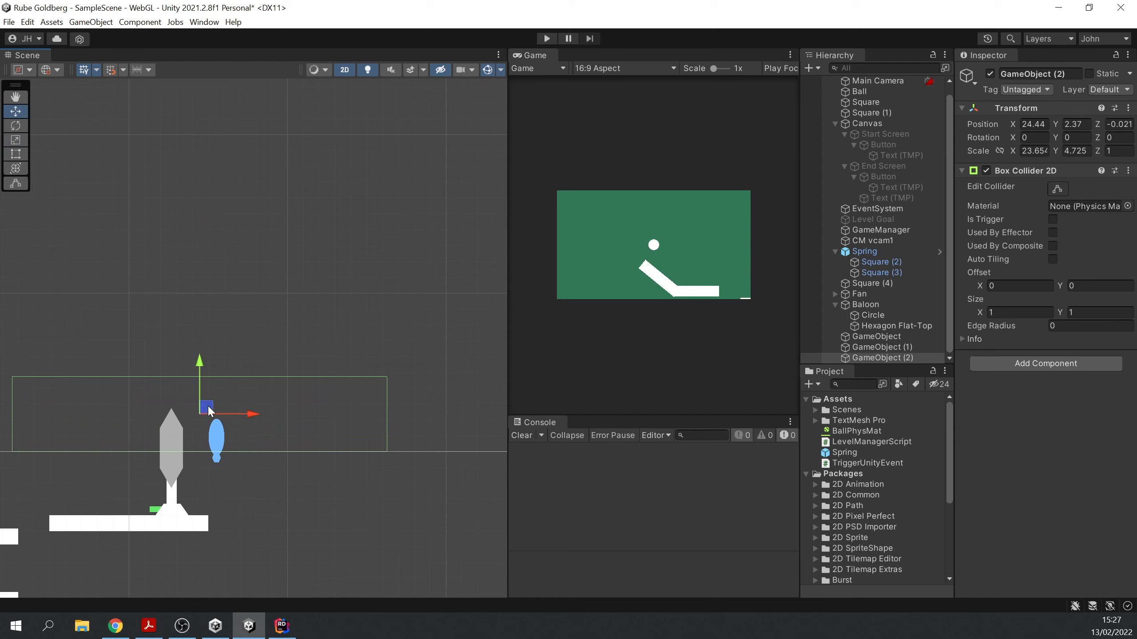
{"action": "left_click_drag", "start_coordinate": [209, 411], "coordinate": [384, 347]}
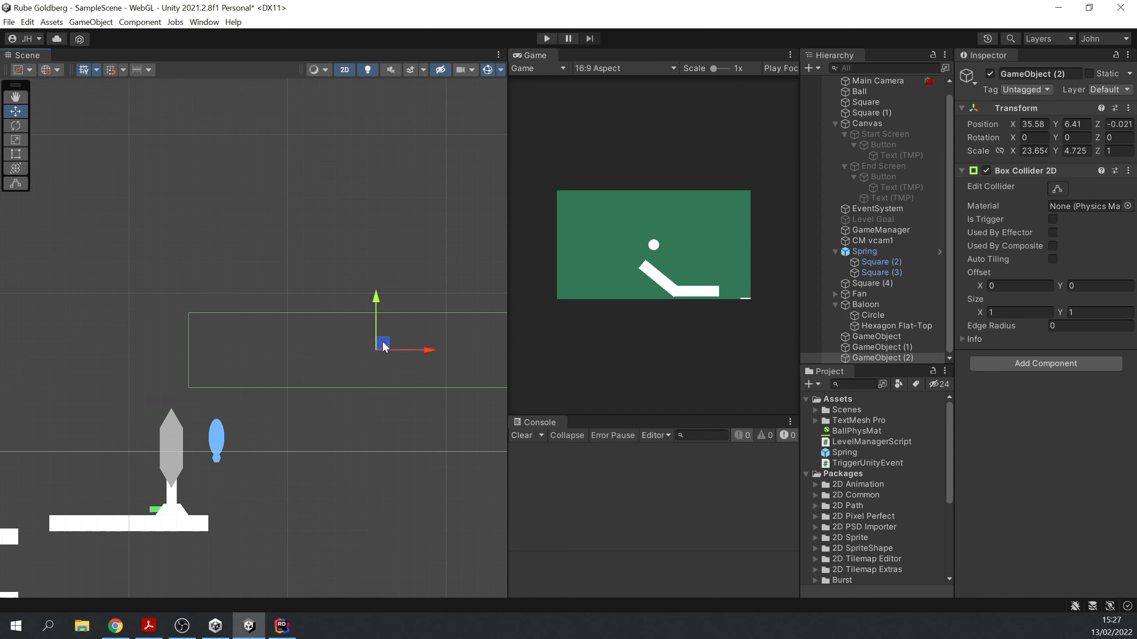
Connect the Baloon's Spring Joint 2D to GameObject (1) and enable Auto Configure Connected Anchor
{"action": "left_click", "coordinate": [885, 347]}
{"action": "left_click", "coordinate": [864, 305]}
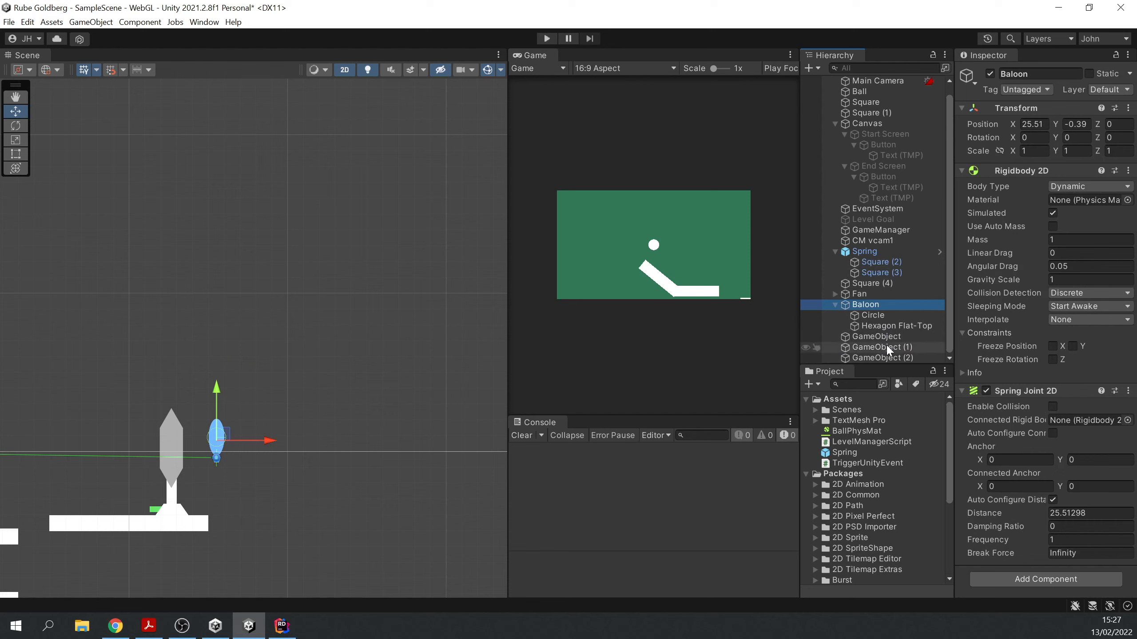
{"action": "left_click_drag", "start_coordinate": [886, 345], "coordinate": [1096, 419]}
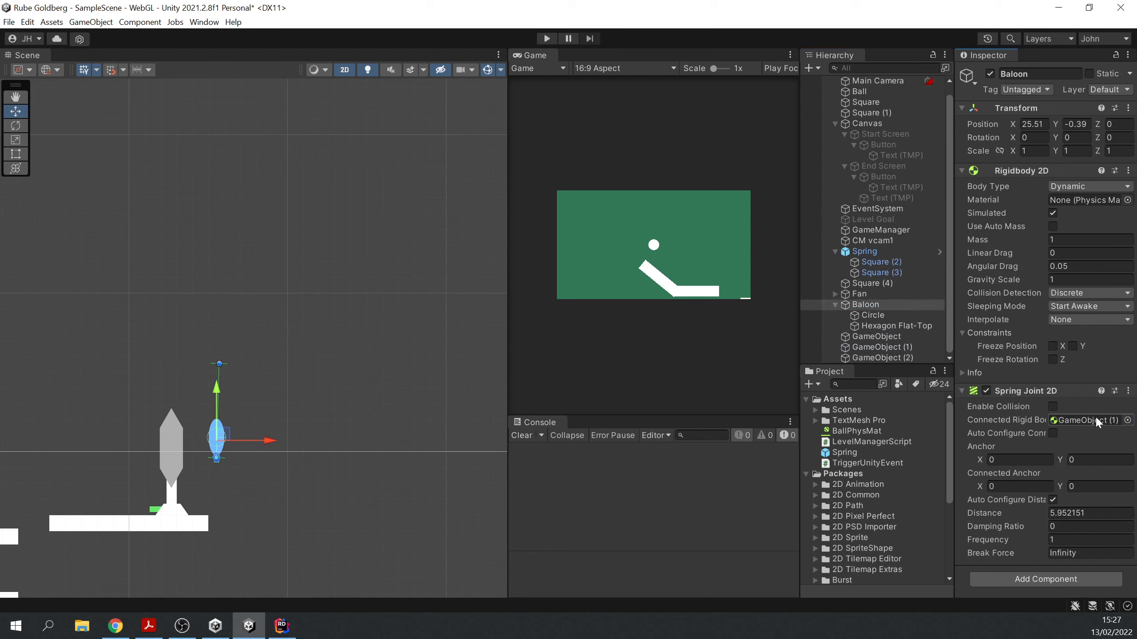
{"action": "left_click", "coordinate": [1053, 433]}
Play-test the scene to watch the balloon's spring joint and inspect the settings of GameObject (1)
{"action": "left_click", "coordinate": [546, 39]}
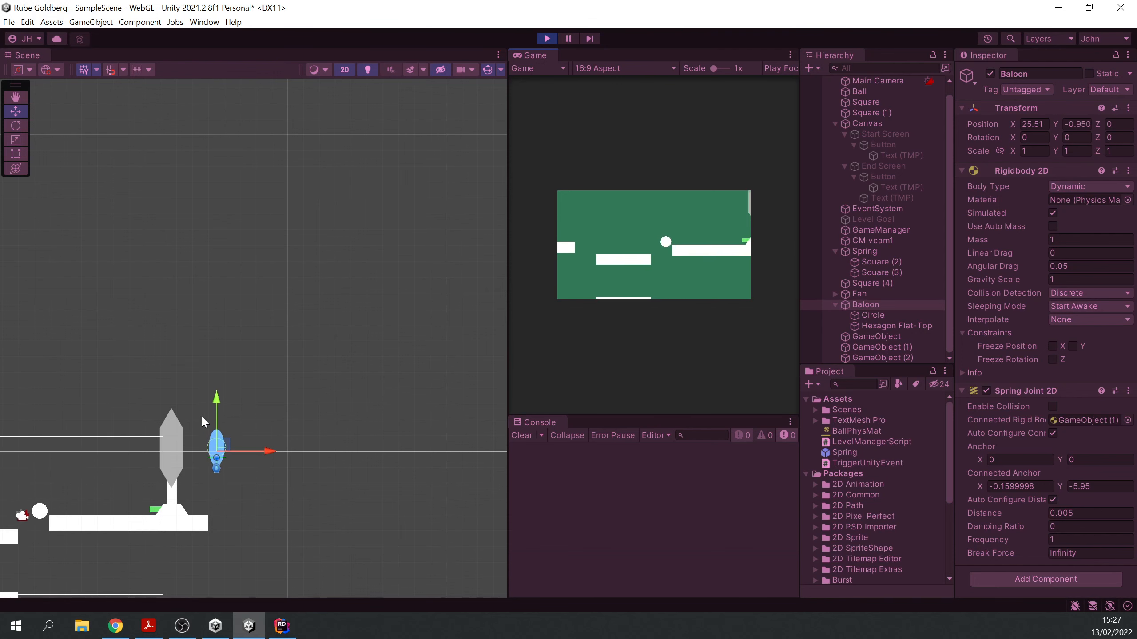
{"action": "left_click", "coordinate": [547, 39]}
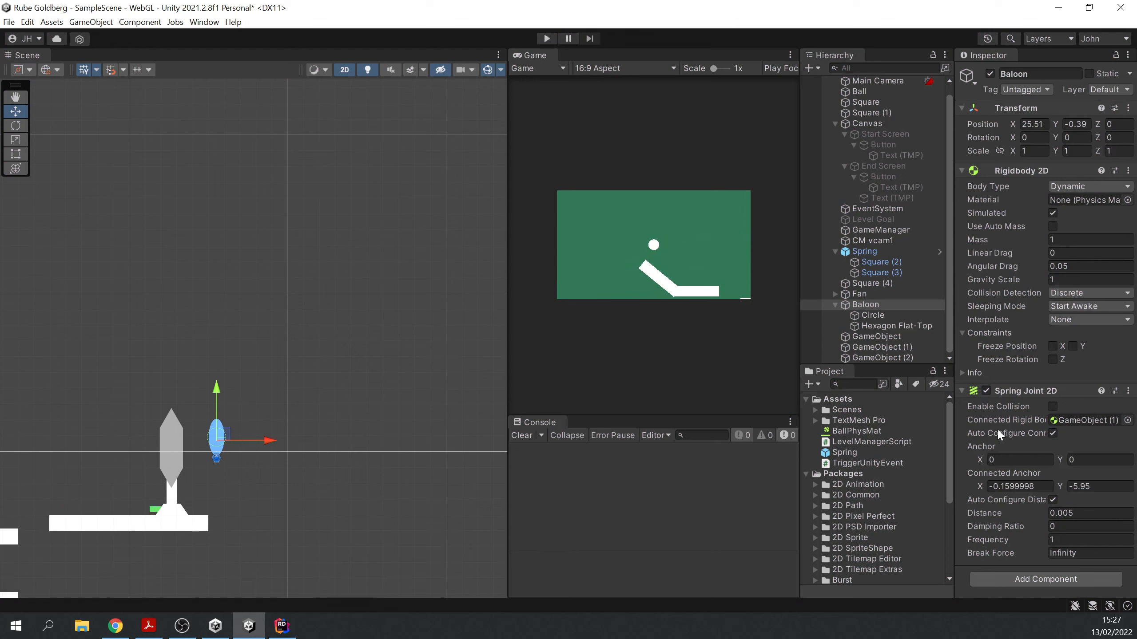
{"action": "left_click", "coordinate": [871, 349]}
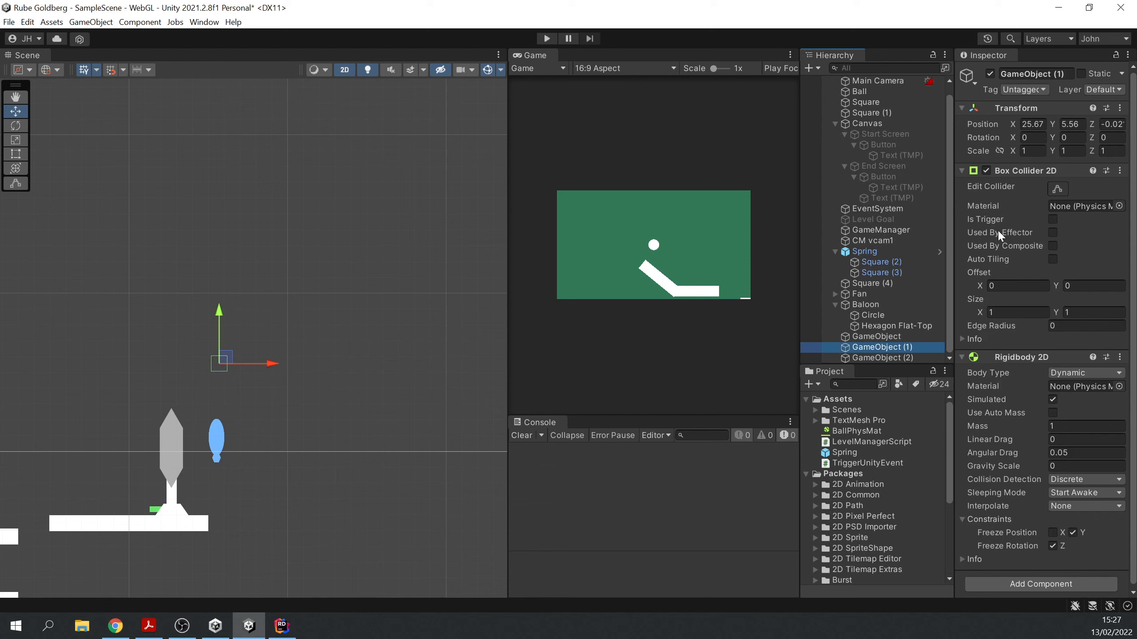
Rename GameObject (2), the wide box collider object, as Effector
{"action": "left_click", "coordinate": [909, 358]}
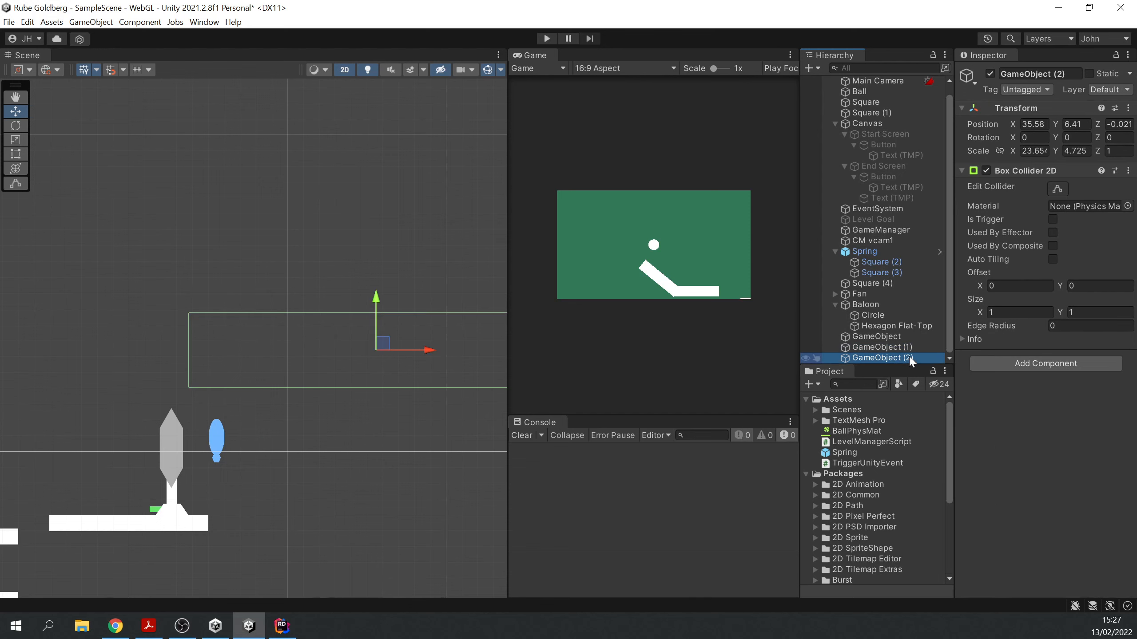
{"action": "left_click", "coordinate": [1030, 71]}
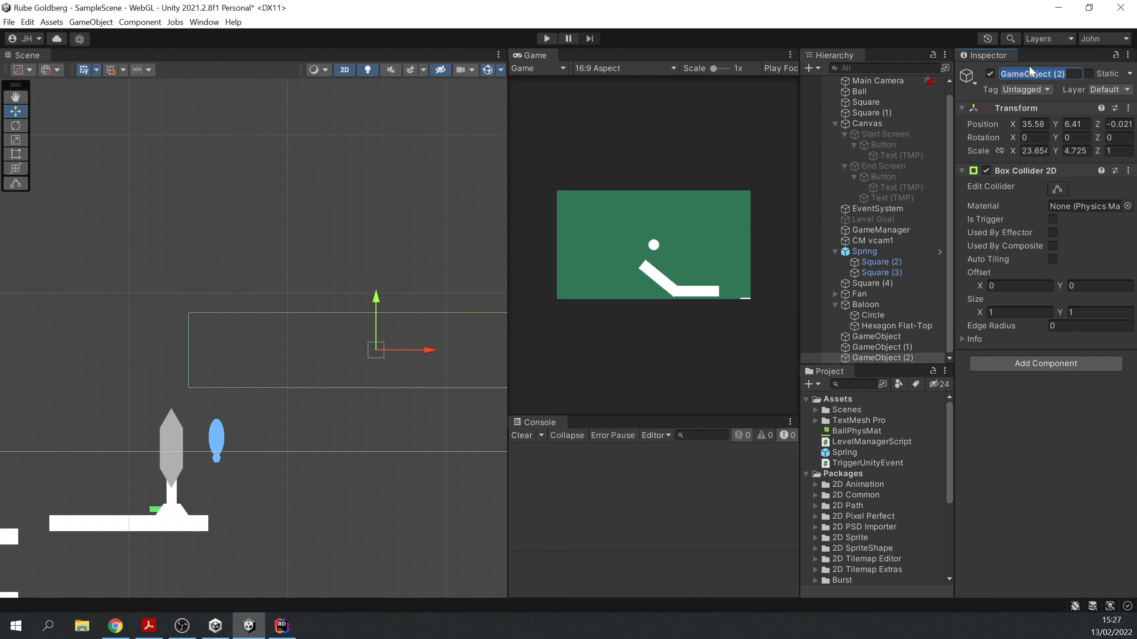
{"action": "type", "text": "Effector"}
{"action": "key", "text": "Return"}
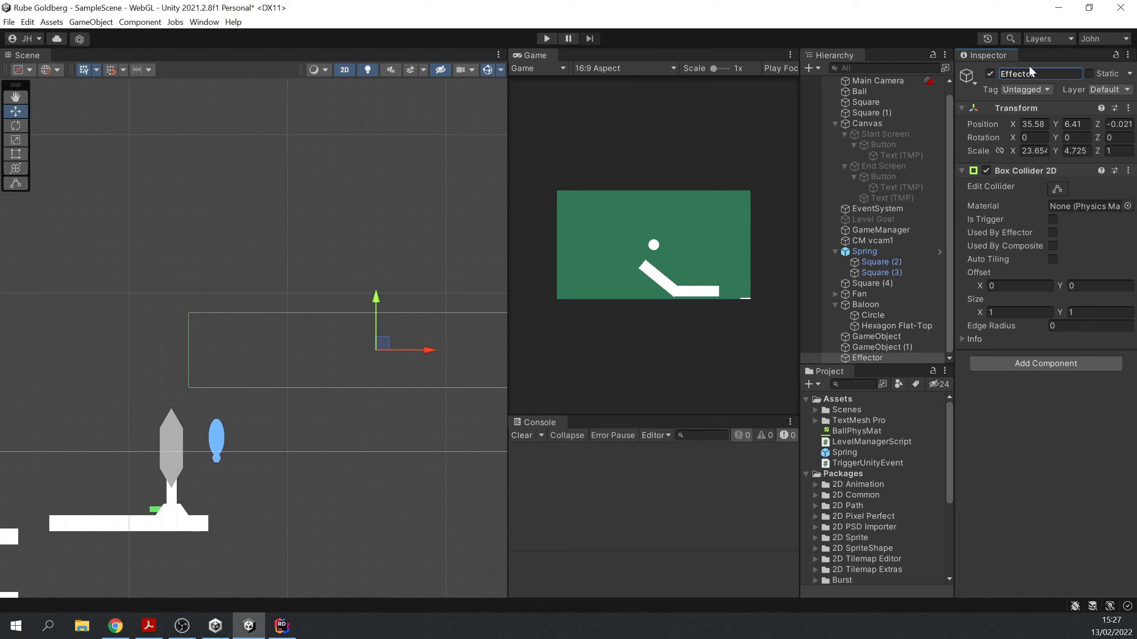
Rename GameObject (1), the object above the balloon, as BaloonMoover
{"action": "left_click", "coordinate": [883, 347]}
{"action": "left_click", "coordinate": [1056, 72]}
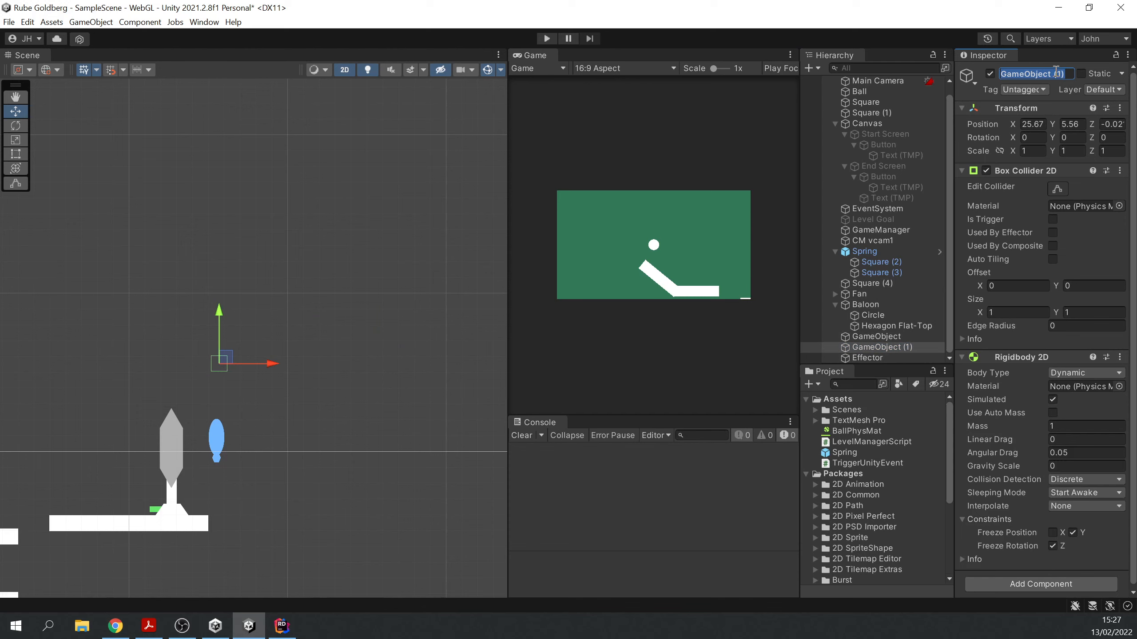
{"action": "type", "text": "BaloonMover"}
{"action": "key", "text": "Return"}
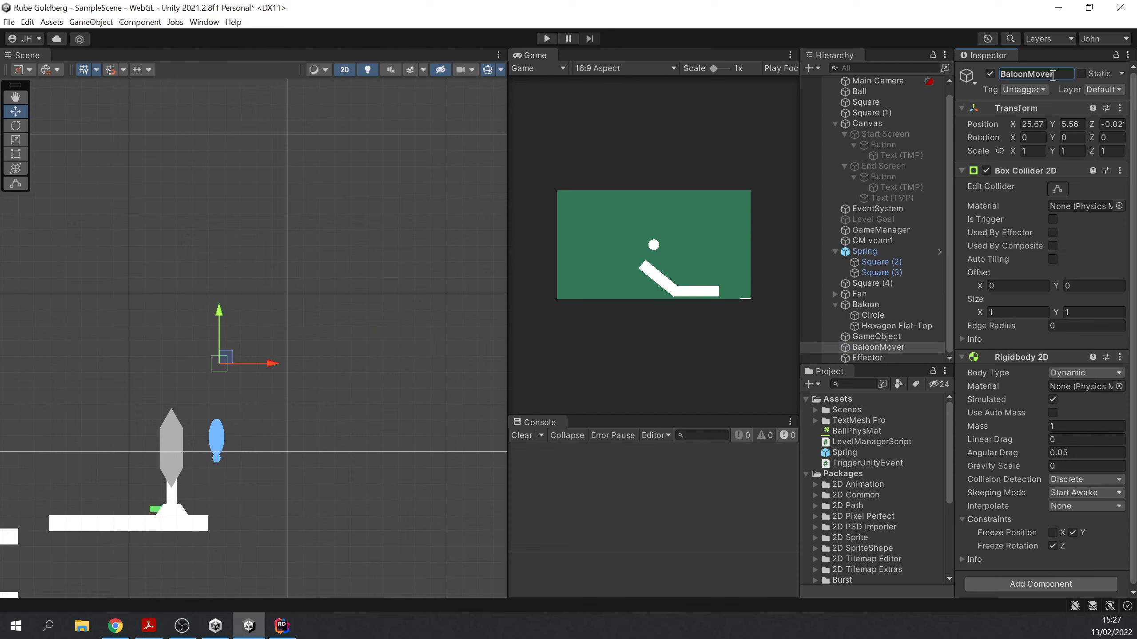
{"action": "left_click", "coordinate": [1043, 74]}
{"action": "left_click", "coordinate": [1036, 74]}
{"action": "type", "text": "o"}
{"action": "left_click", "coordinate": [894, 344]}
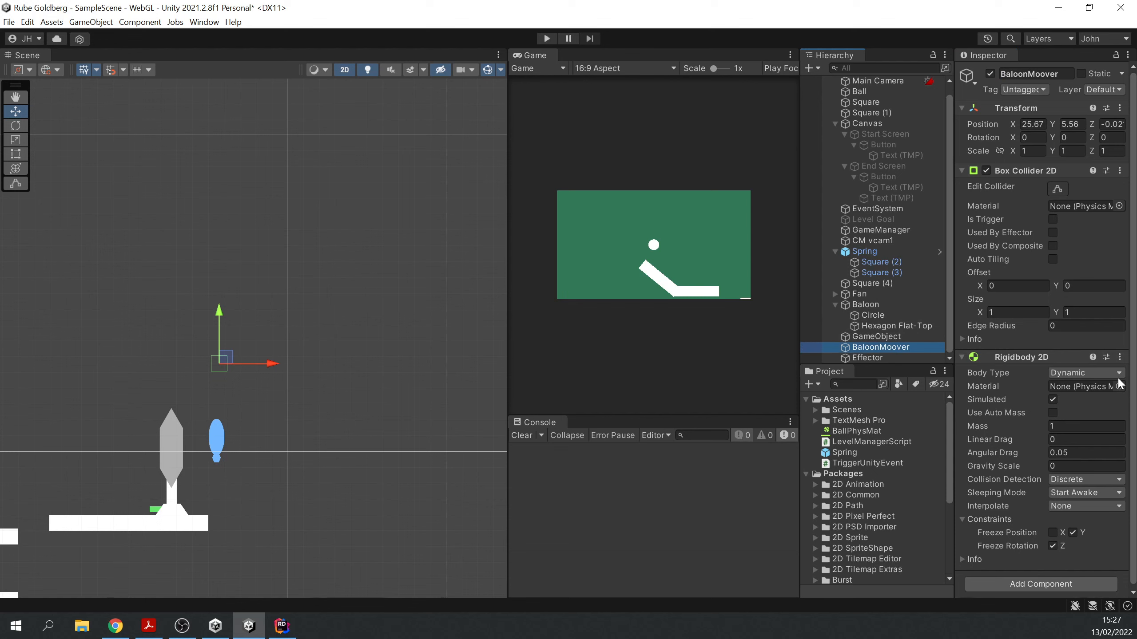
{"action": "scroll", "coordinate": [1097, 377], "scroll_direction": "down", "scroll_amount": 1}
Add an Area Effector 2D to the Effector object and make its box collider a trigger used by the effector
{"action": "left_click", "coordinate": [861, 357]}
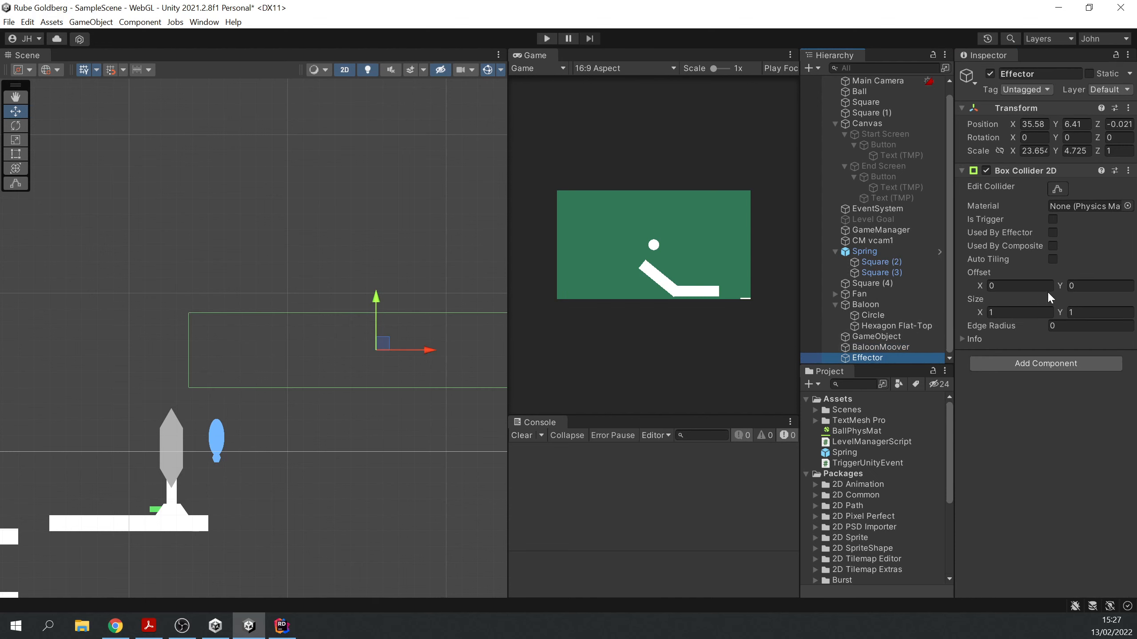
{"action": "left_click", "coordinate": [1054, 364]}
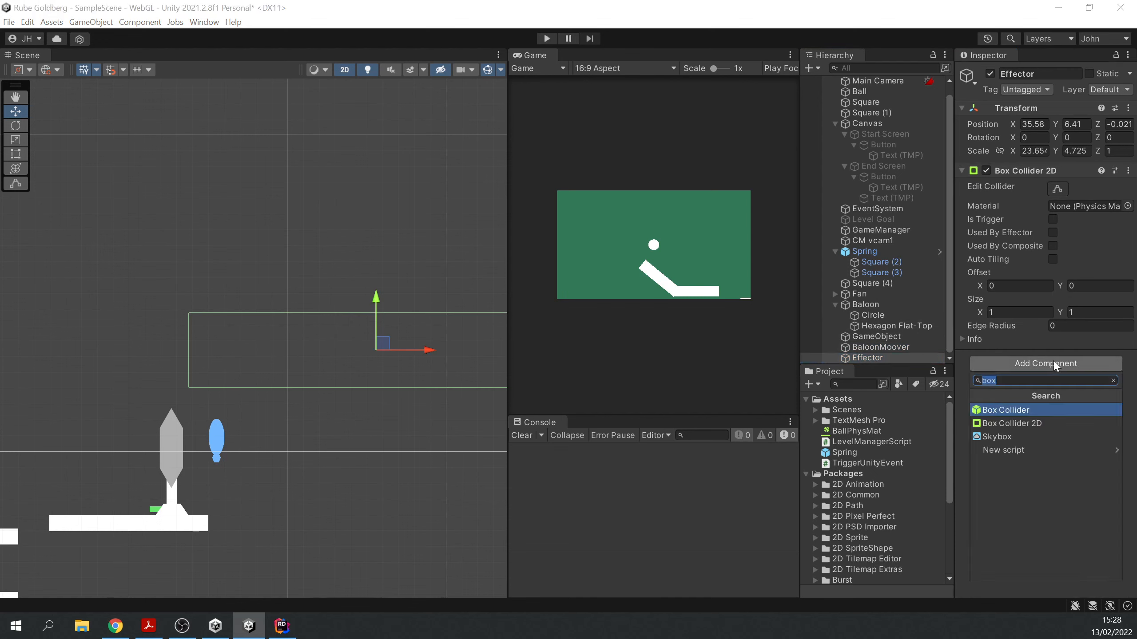
{"action": "type", "text": "eff"}
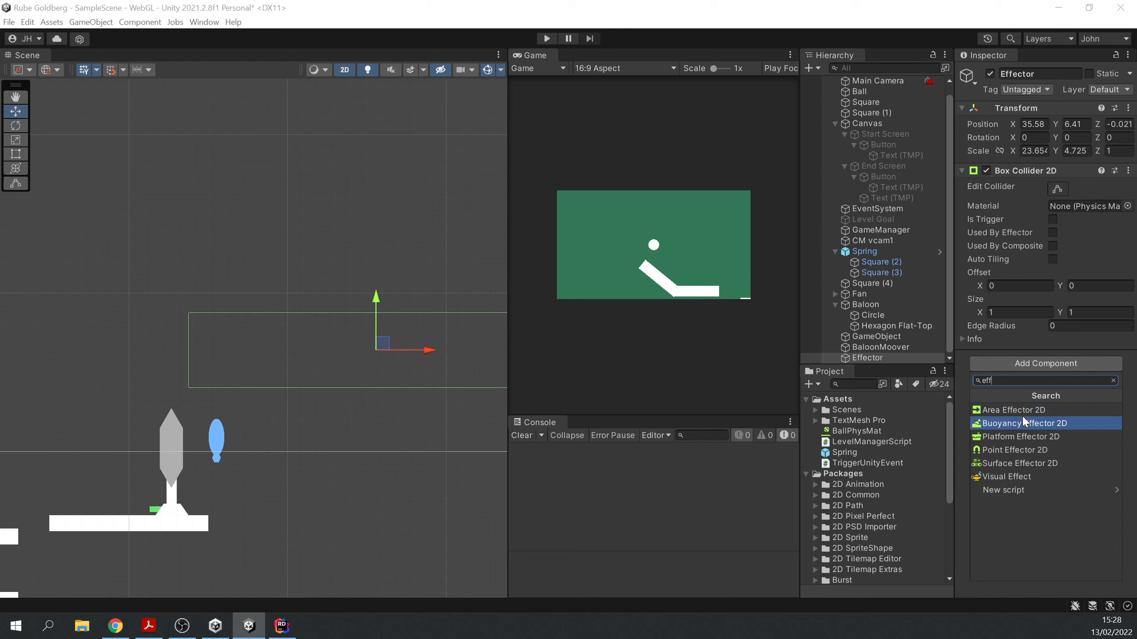
{"action": "left_click", "coordinate": [979, 413]}
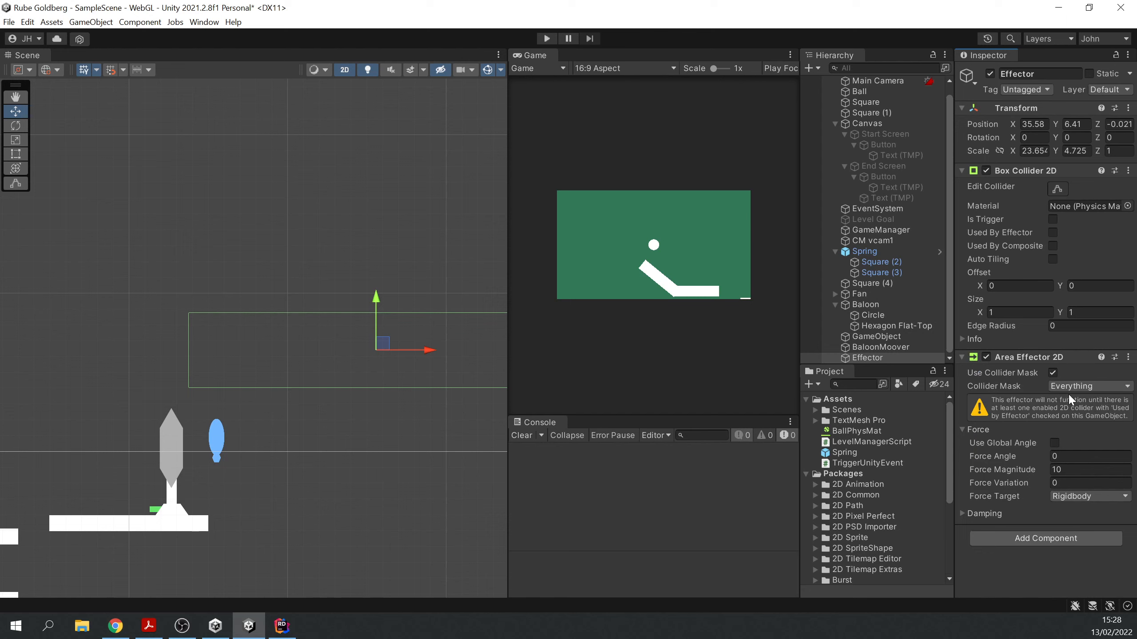
{"action": "left_click", "coordinate": [1052, 233]}
{"action": "left_click", "coordinate": [1052, 219]}
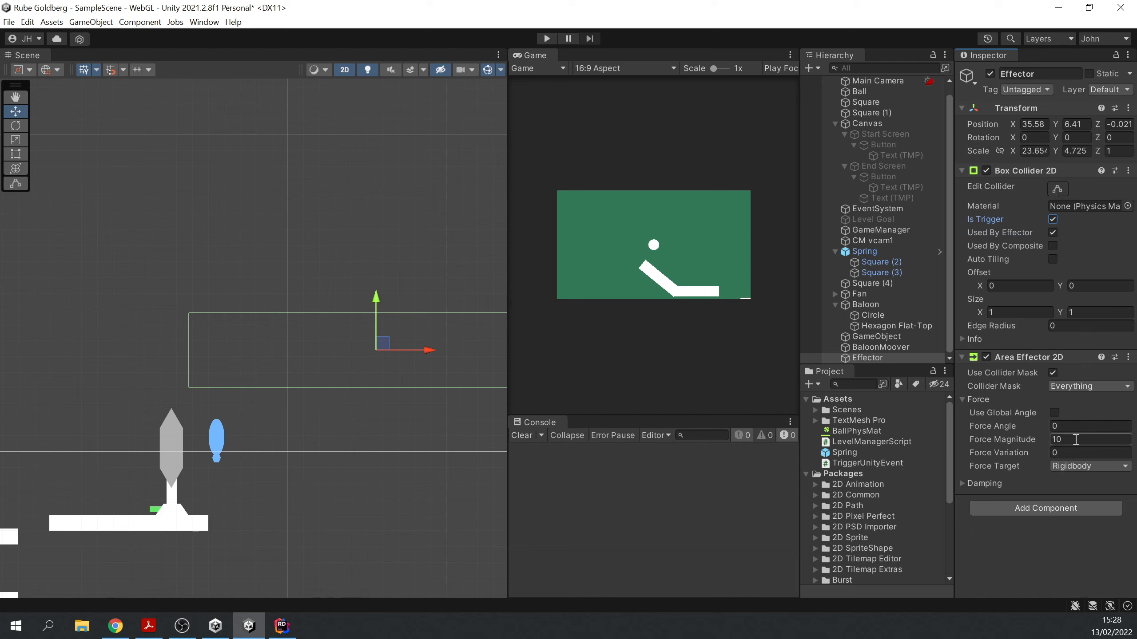
Play-test the scene before and after setting the Area Effector 2D force magnitude to 1
{"action": "left_click", "coordinate": [546, 39]}
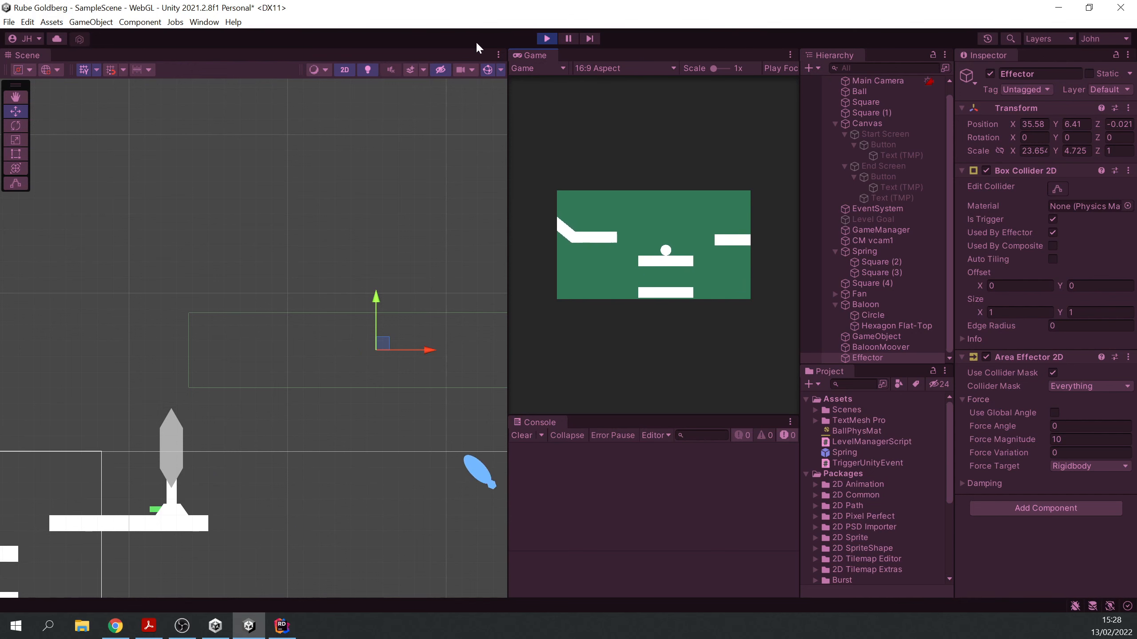
{"action": "left_click", "coordinate": [547, 39]}
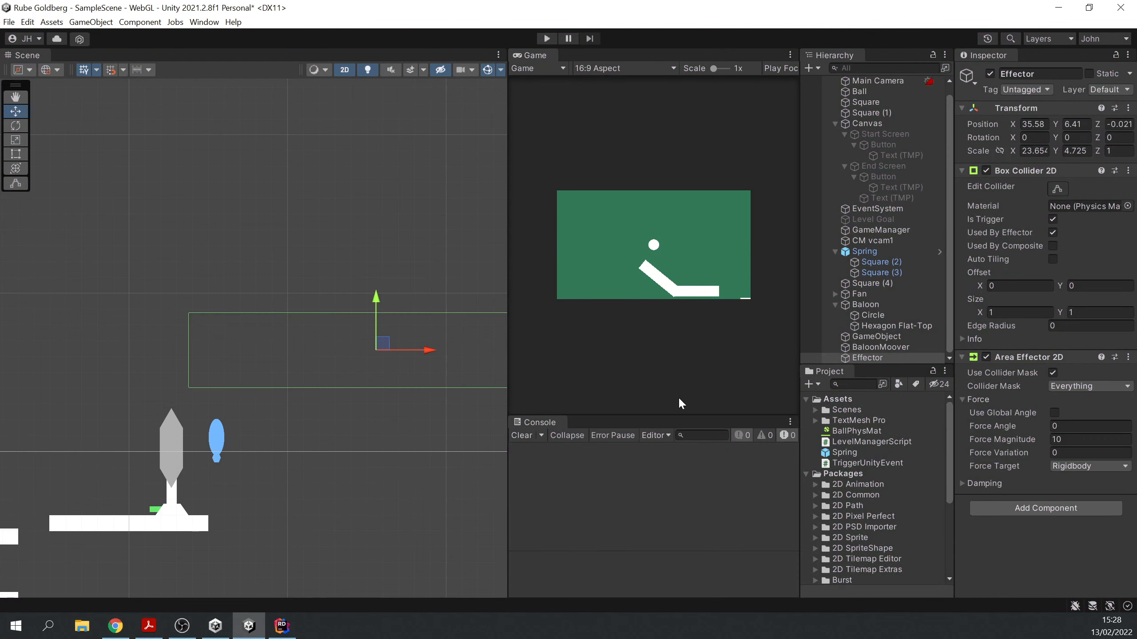
{"action": "left_click", "coordinate": [1074, 439]}
{"action": "type", "text": "1"}
{"action": "left_click", "coordinate": [547, 39]}
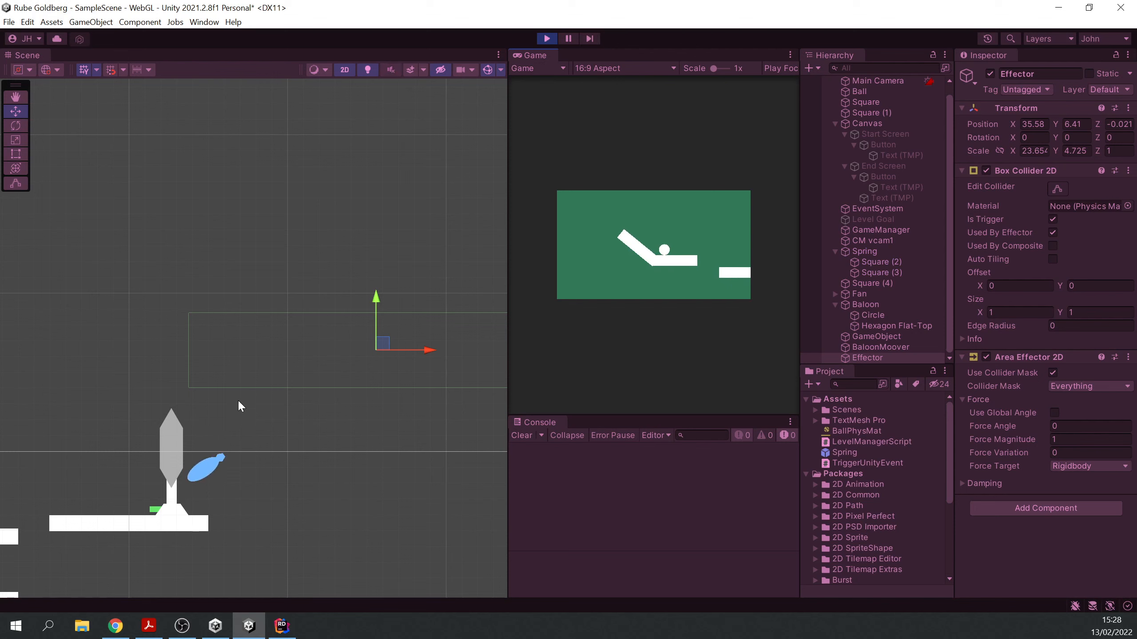
{"action": "left_click", "coordinate": [547, 39]}
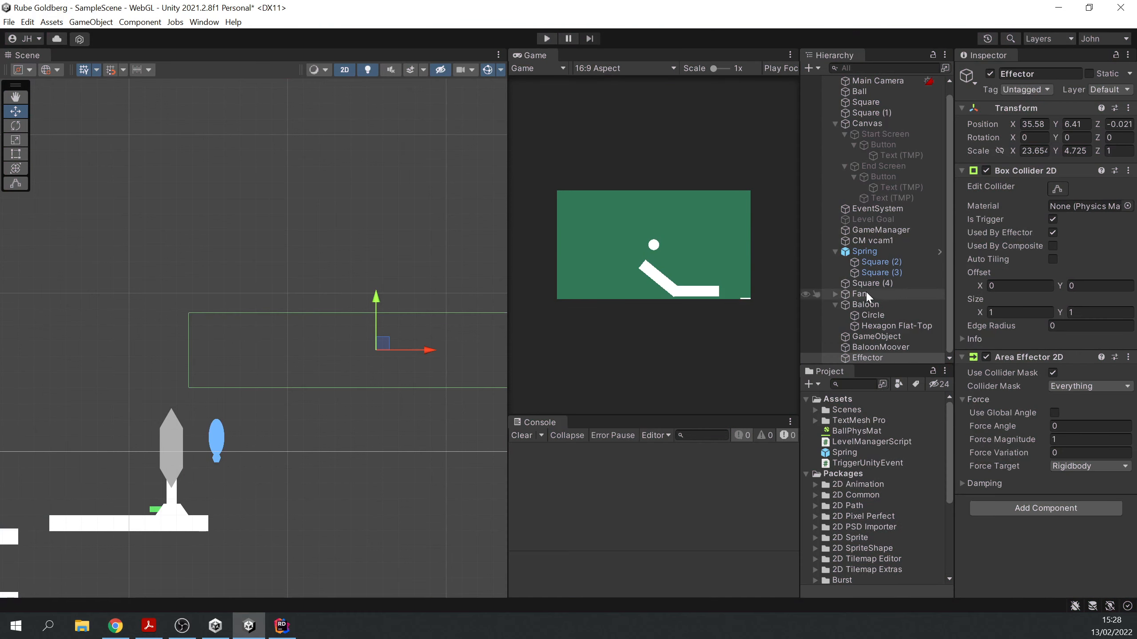
Turn off automatic connected-anchor configuration on the Baloon's spring joint, set the connected anchor Y to 0.87 and play-test the scene
{"action": "left_click", "coordinate": [871, 314]}
{"action": "left_click", "coordinate": [873, 306]}
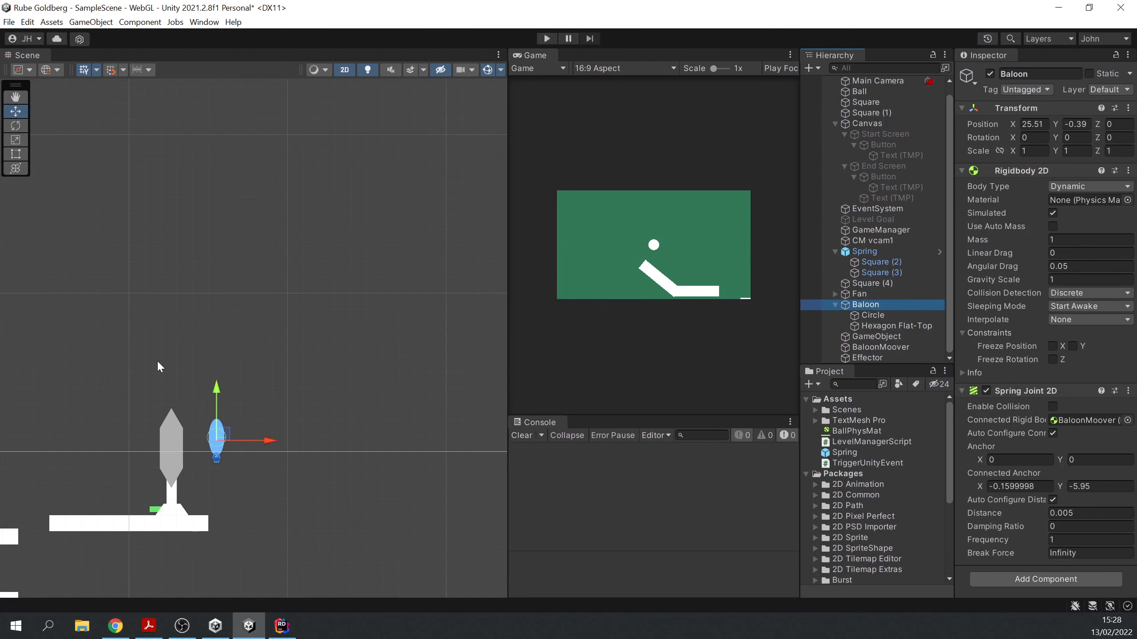
{"action": "left_click", "coordinate": [1053, 434]}
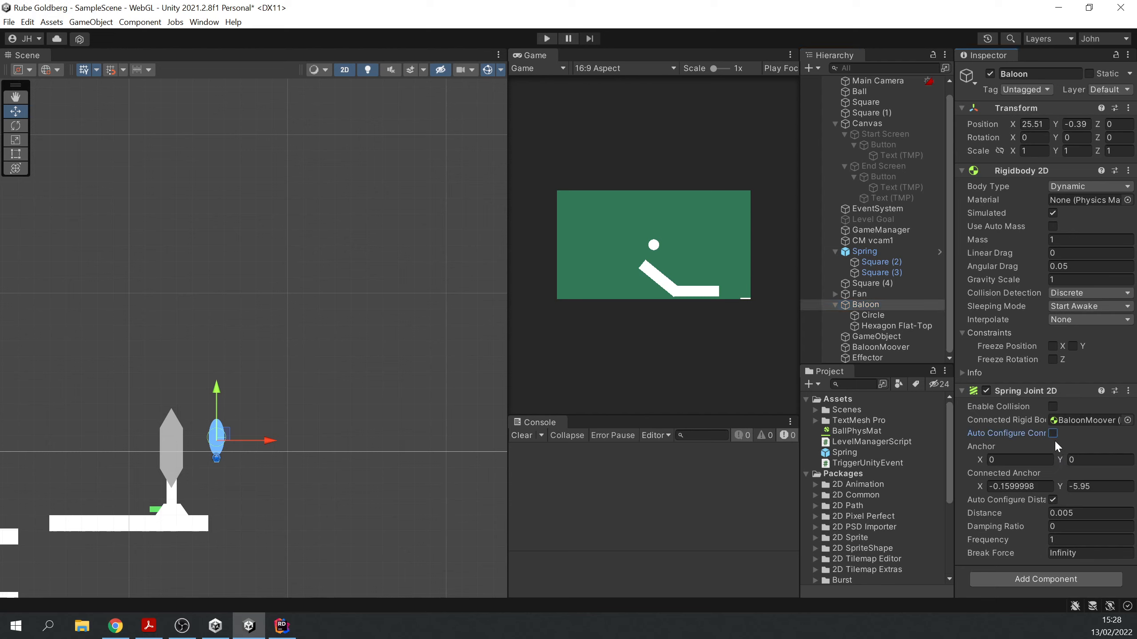
{"action": "left_click", "coordinate": [1054, 503]}
{"action": "left_click_drag", "start_coordinate": [1059, 480], "coordinate": [79, 475]}
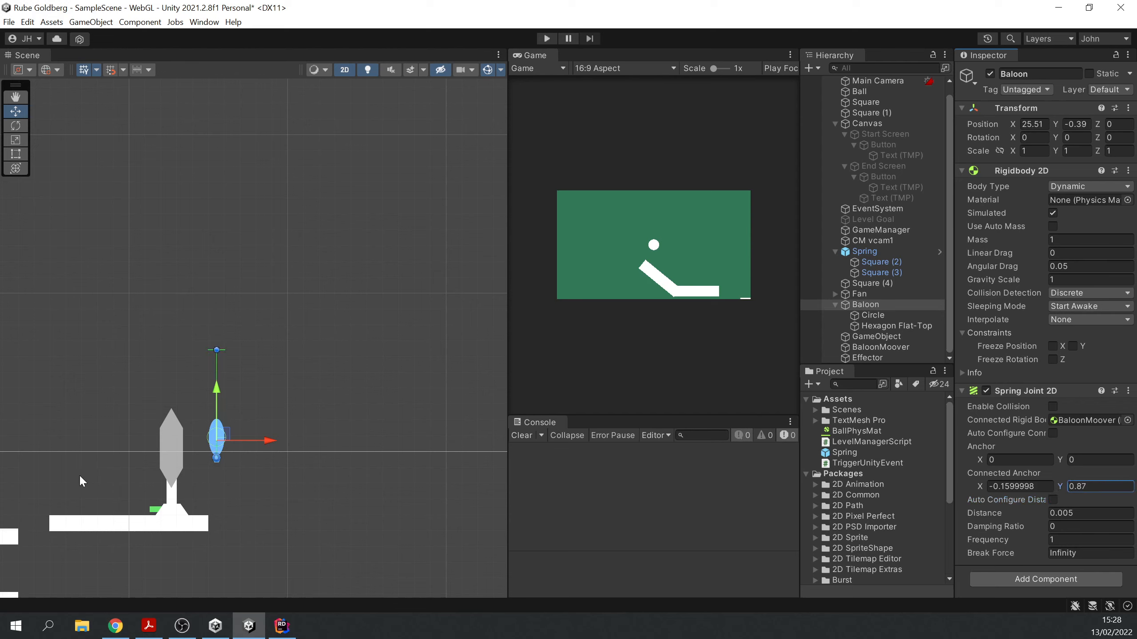
{"action": "left_click", "coordinate": [1053, 500]}
{"action": "left_click", "coordinate": [547, 39]}
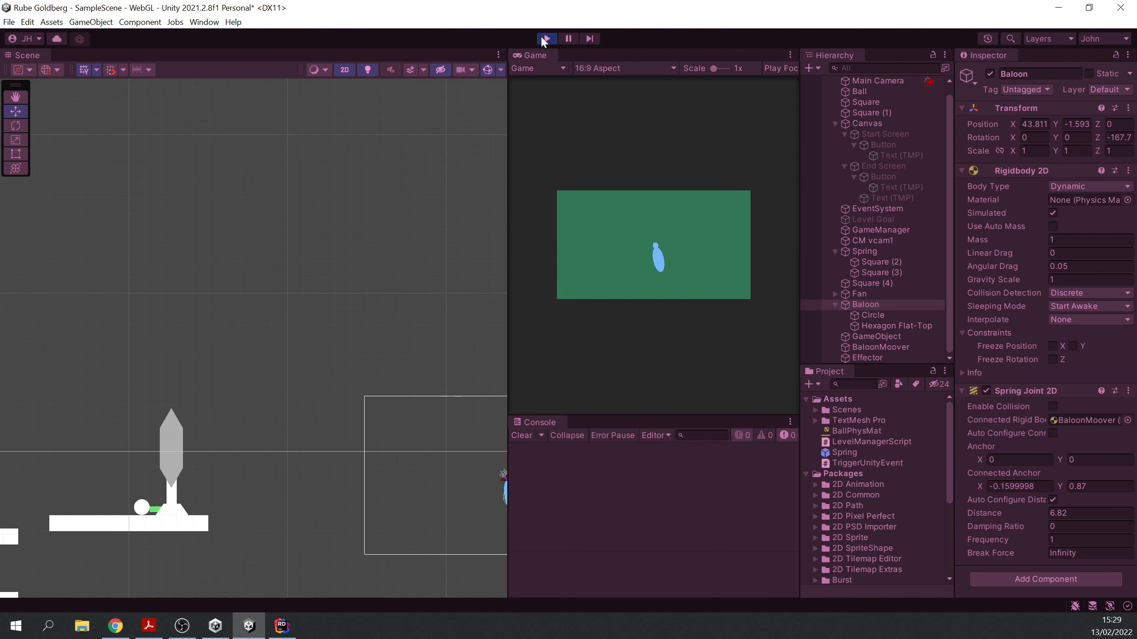
{"action": "left_click", "coordinate": [544, 38]}
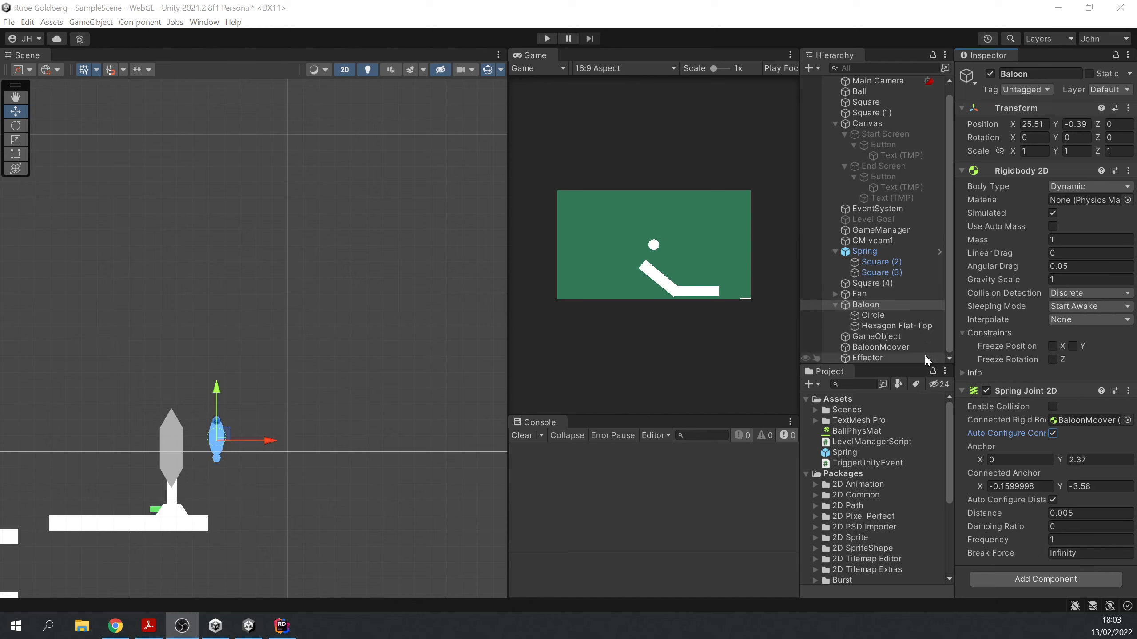
Turn off automatic connected-anchor configuration on the Baloon's spring joint and raise its anchor Y to 6.58
{"action": "left_click", "coordinate": [887, 304]}
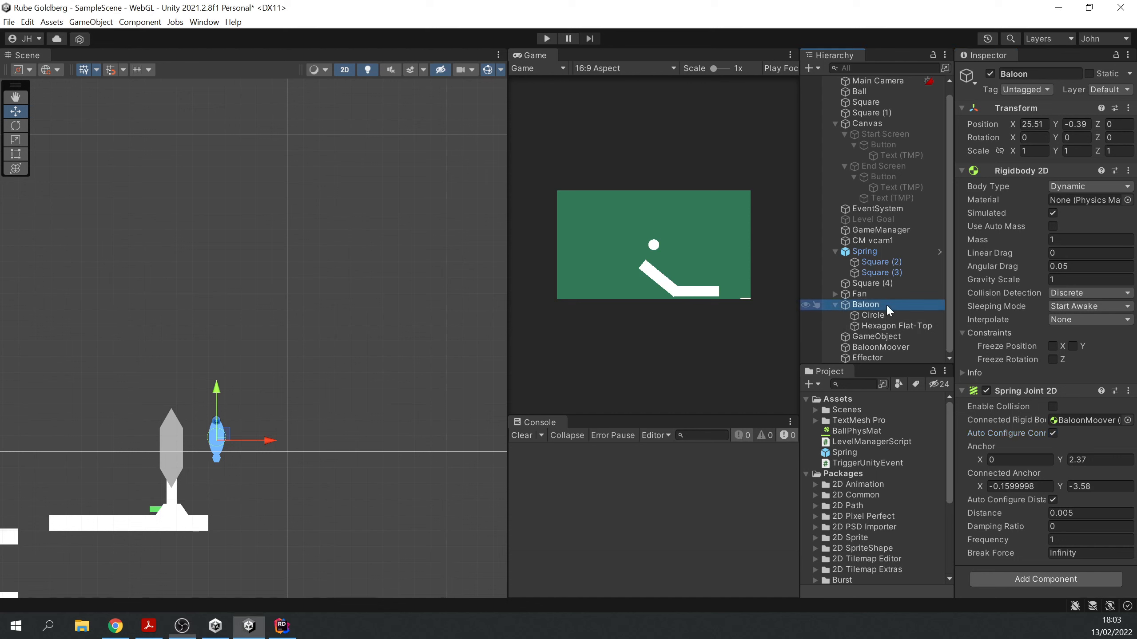
{"action": "left_click", "coordinate": [902, 345]}
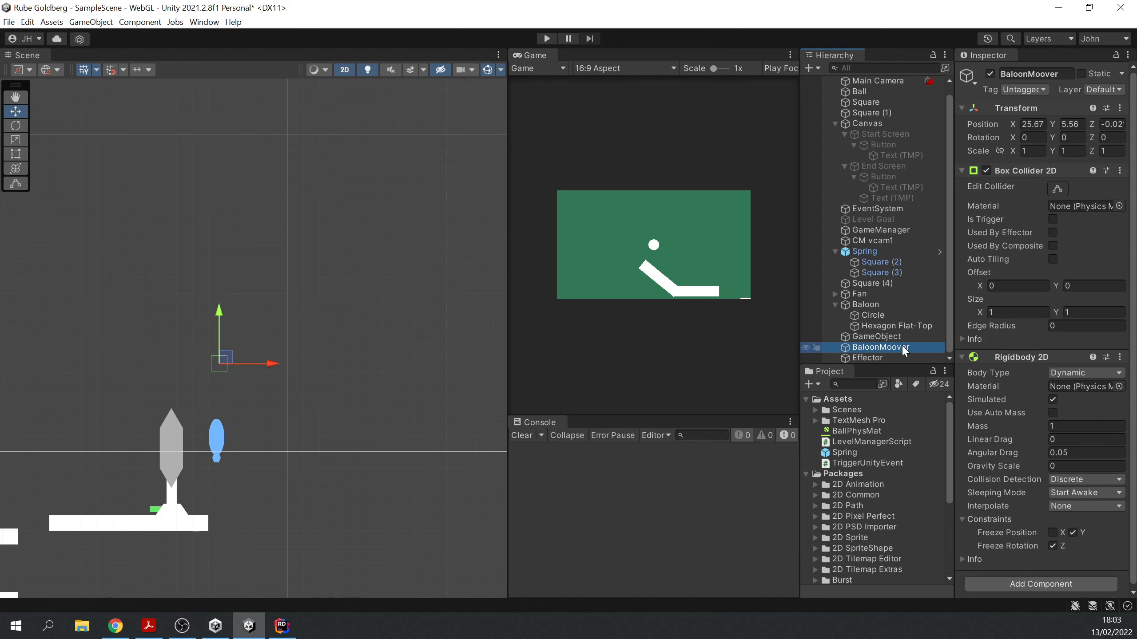
{"action": "left_click", "coordinate": [879, 306]}
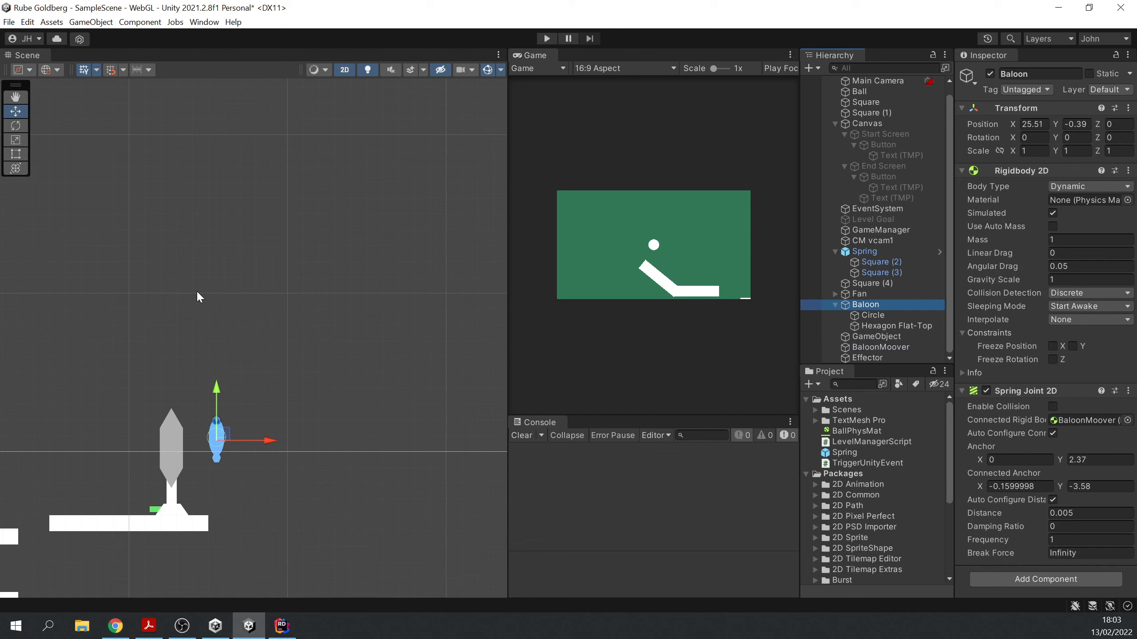
{"action": "left_click", "coordinate": [1051, 433]}
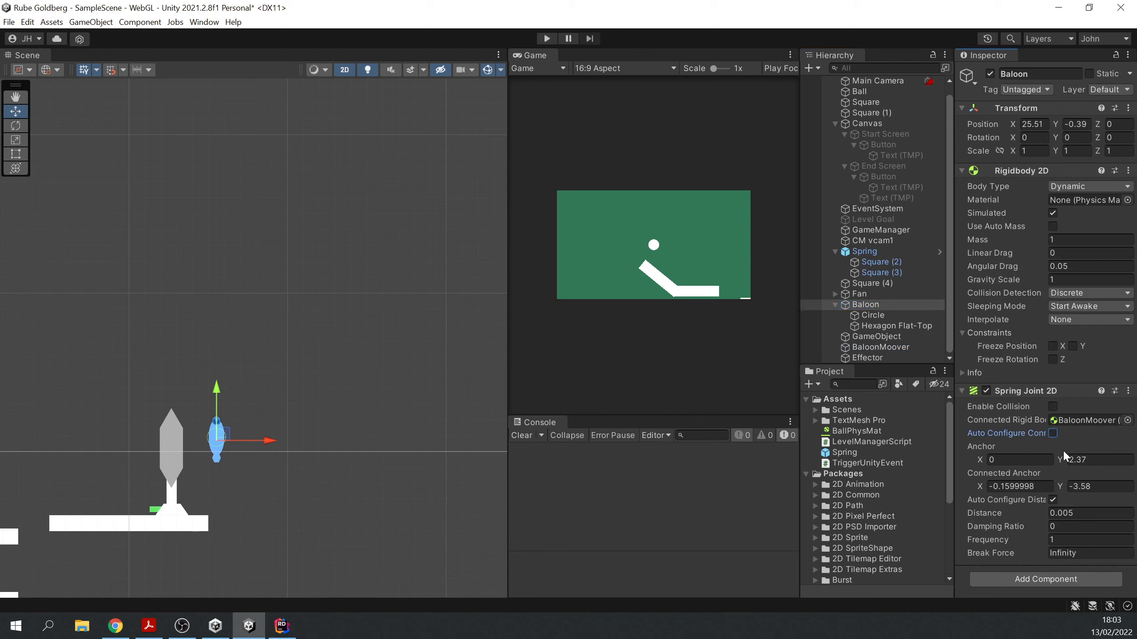
{"action": "left_click_drag", "start_coordinate": [1058, 462], "coordinate": [16, 452]}
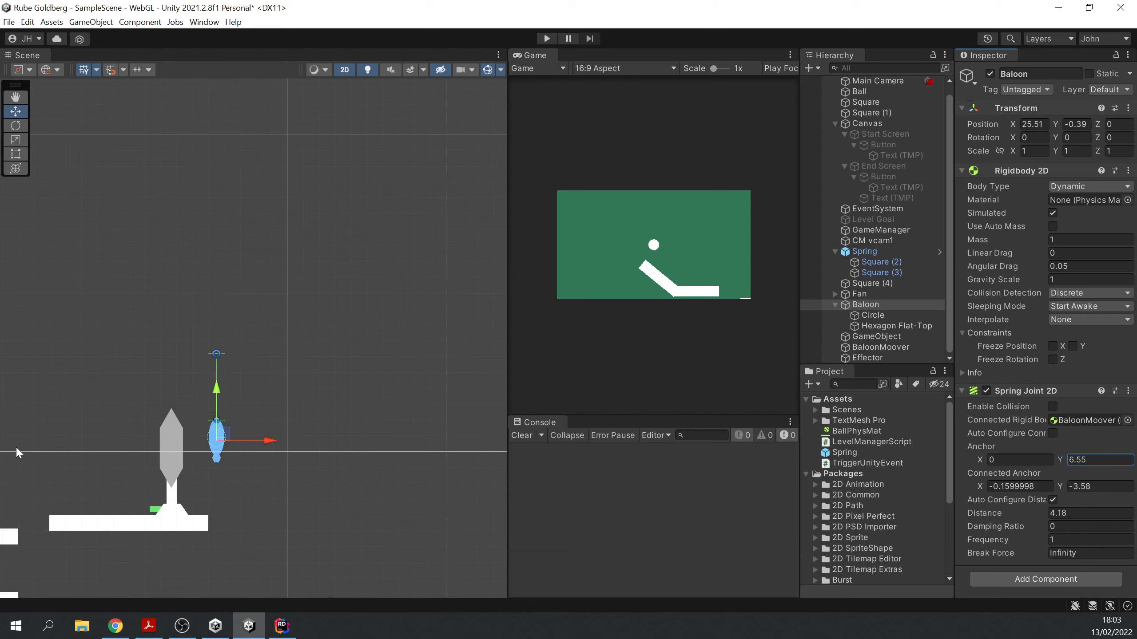
Assign a yellow diamond icon to the BaloonMoover object so it can be seen in the scene
{"action": "left_click", "coordinate": [880, 347]}
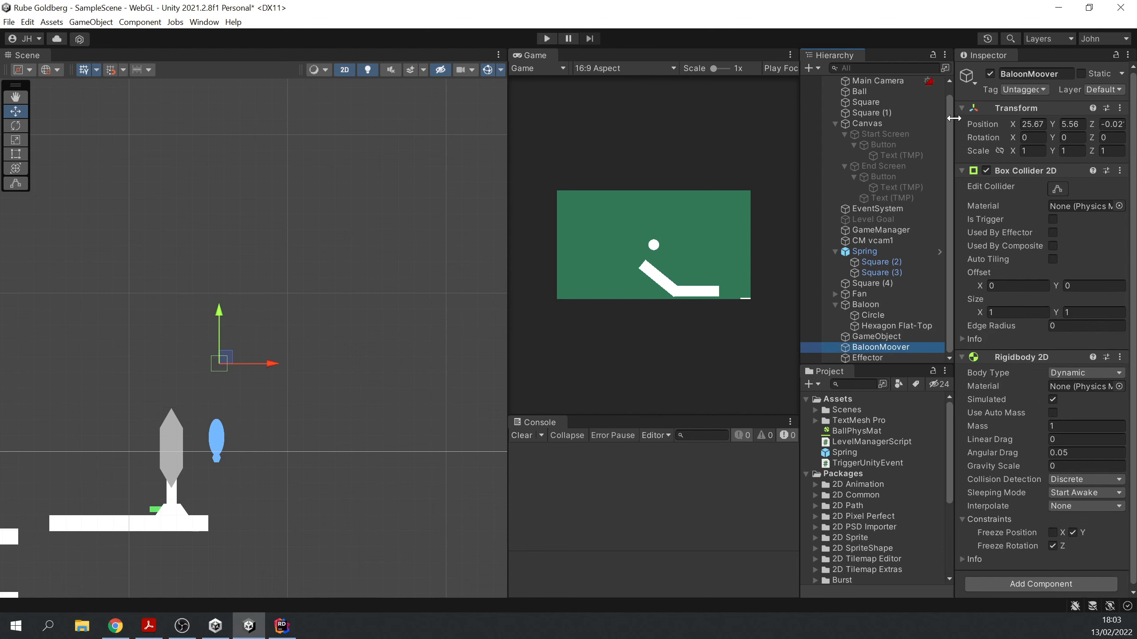
{"action": "left_click", "coordinate": [968, 76]}
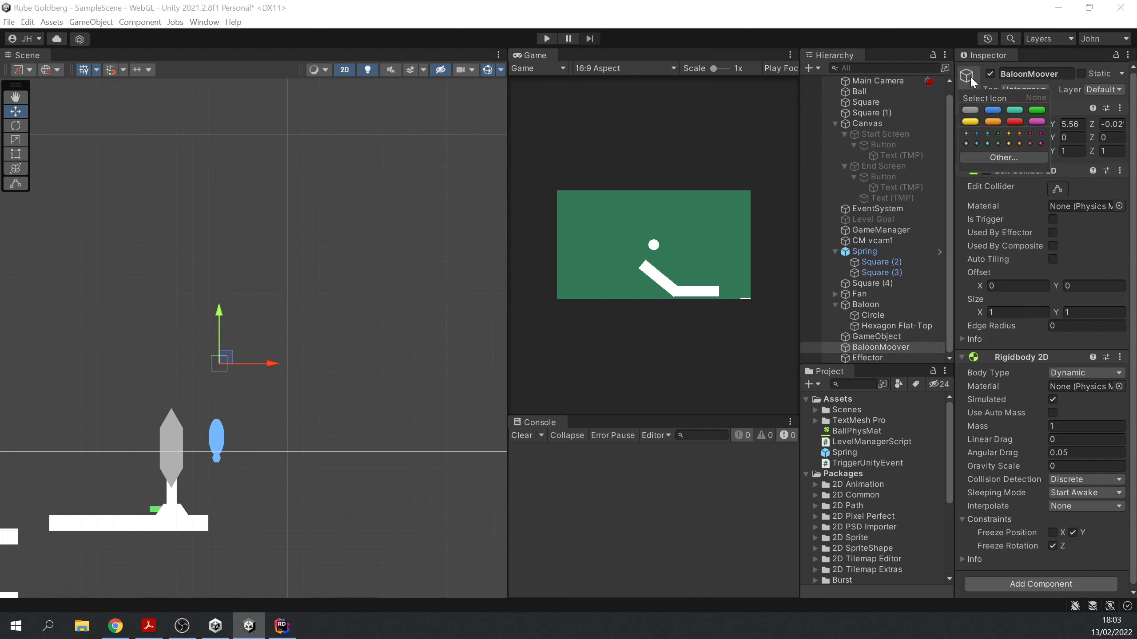
{"action": "left_click", "coordinate": [1009, 143]}
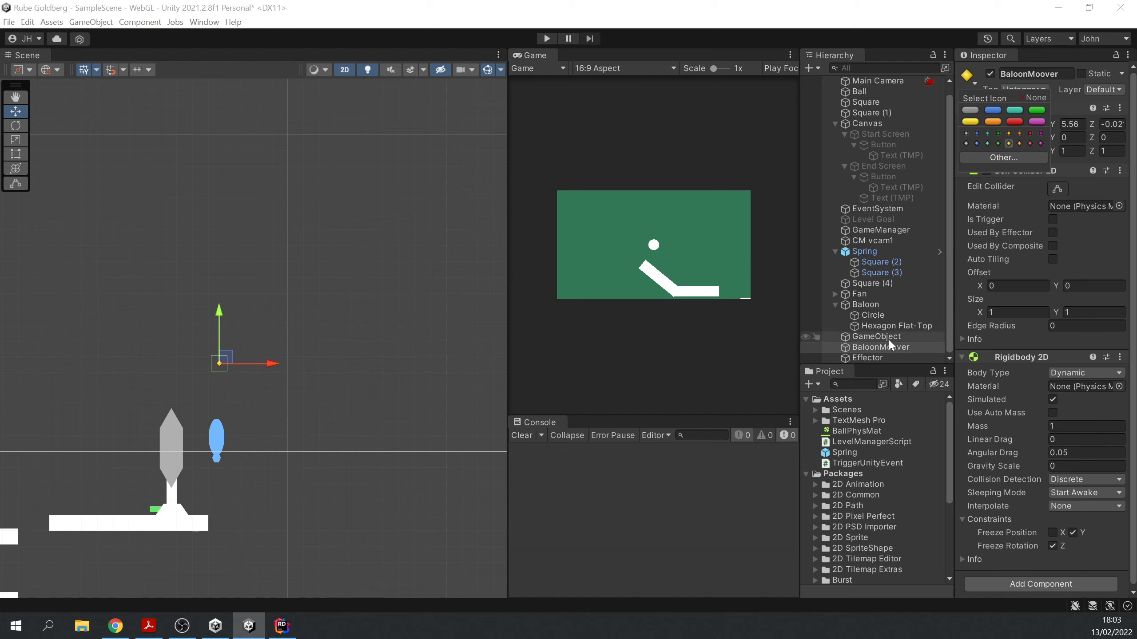
Check the Baloon's anchor against the BaloonMoover marker and play-test the scene
{"action": "left_click", "coordinate": [877, 305]}
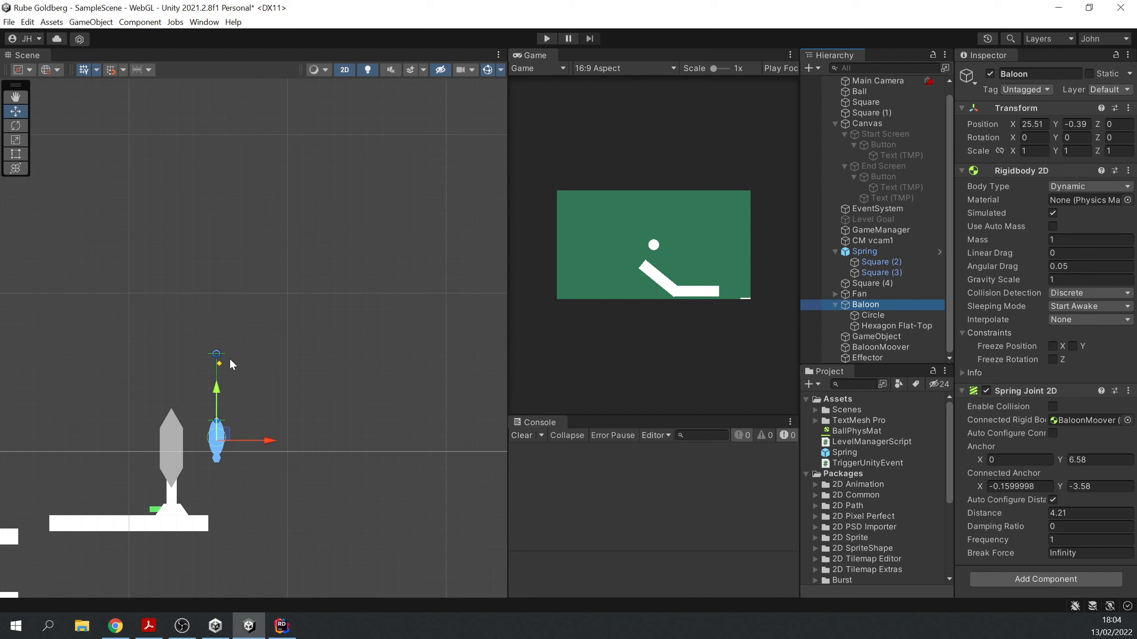
{"action": "left_click", "coordinate": [546, 39]}
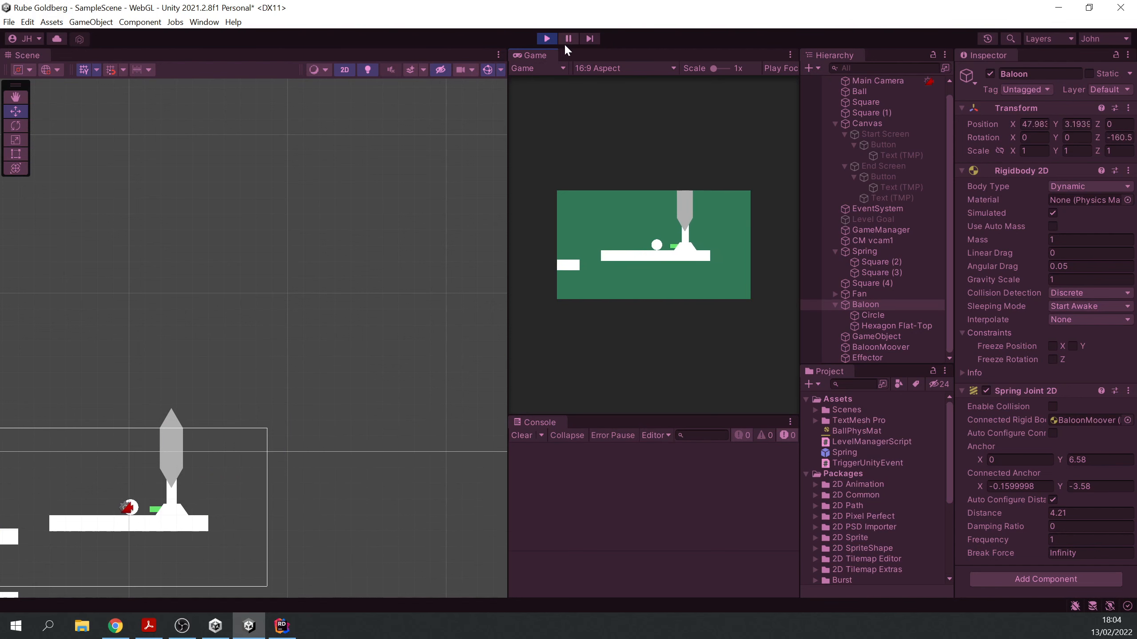
{"action": "left_click", "coordinate": [547, 39]}
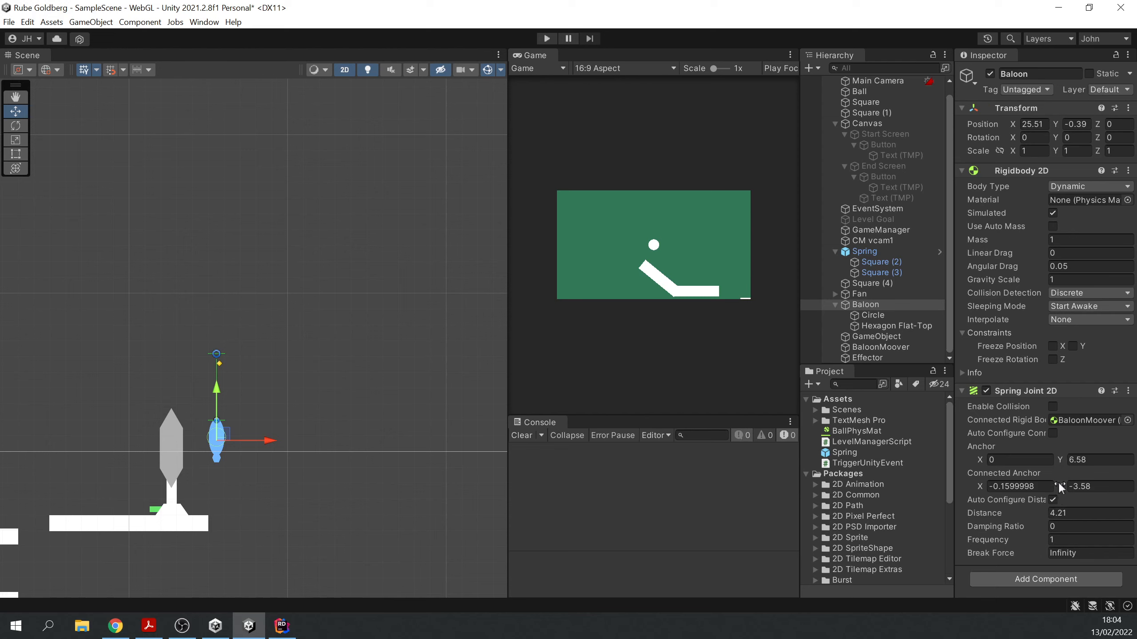
Set the Baloon spring joint's anchor Y to 2.27 and its connected anchor to X 0, Y 0, and play-test the scene
{"action": "left_click", "coordinate": [1053, 433]}
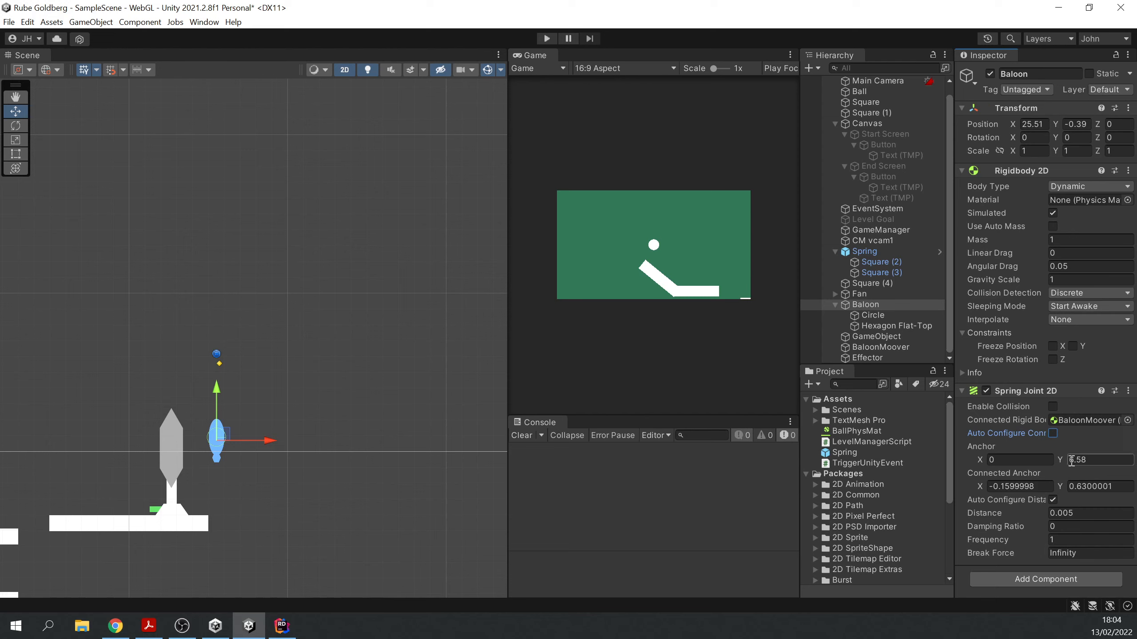
{"action": "left_click_drag", "start_coordinate": [1059, 462], "coordinate": [977, 483]}
{"action": "left_click", "coordinate": [977, 487]}
{"action": "left_click_drag", "start_coordinate": [1063, 486], "coordinate": [1069, 487]}
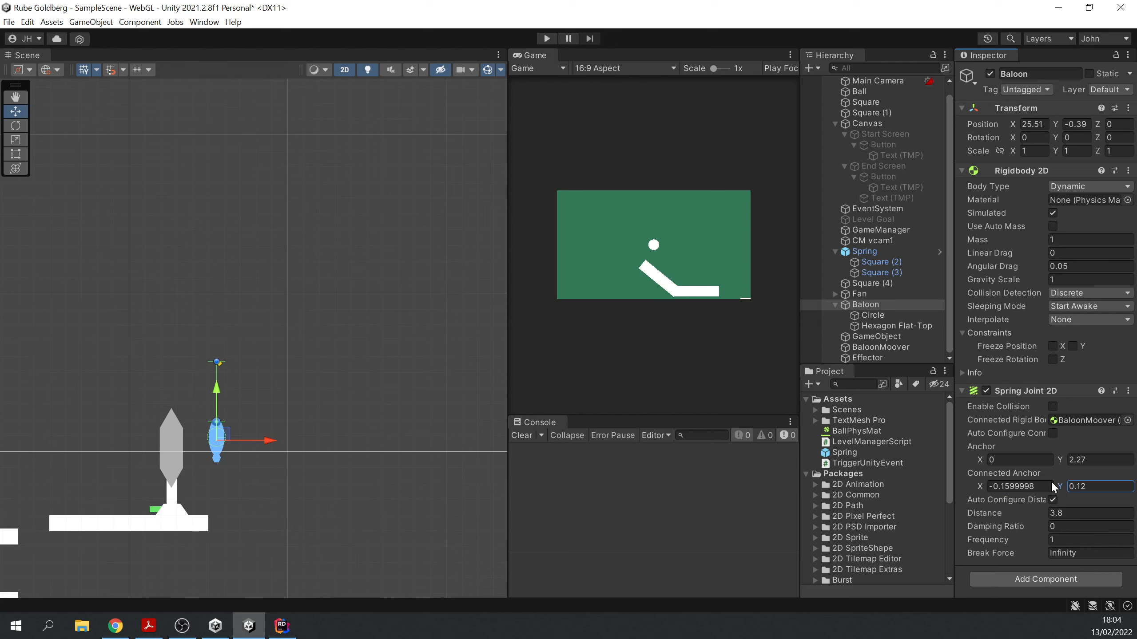
{"action": "left_click", "coordinate": [1032, 485]}
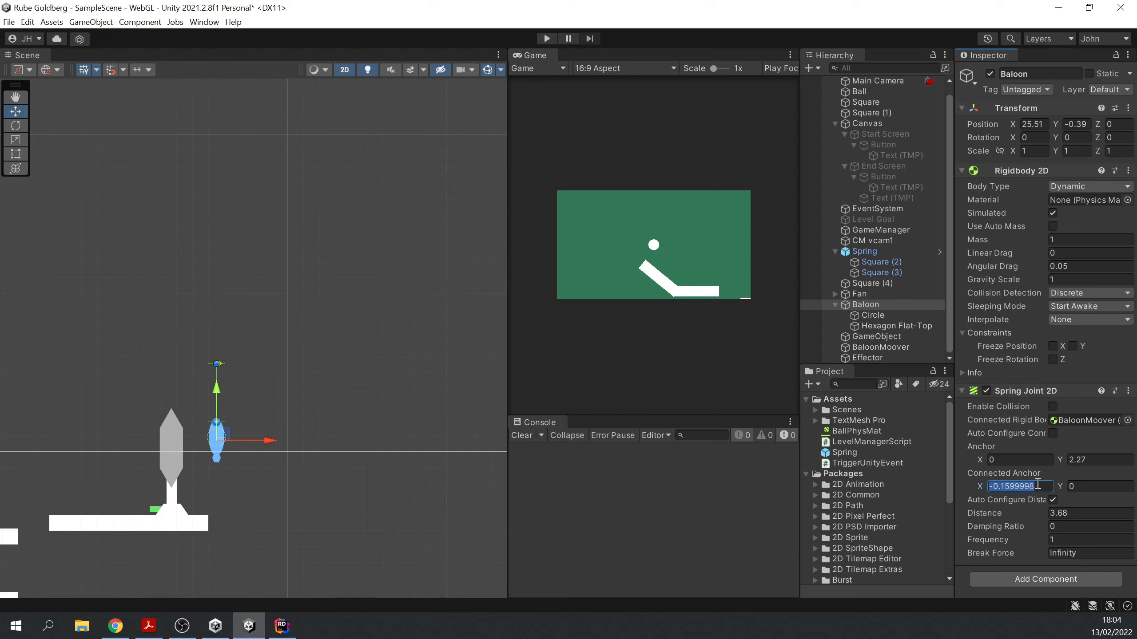
{"action": "type", "text": "0"}
{"action": "left_click", "coordinate": [1098, 486]}
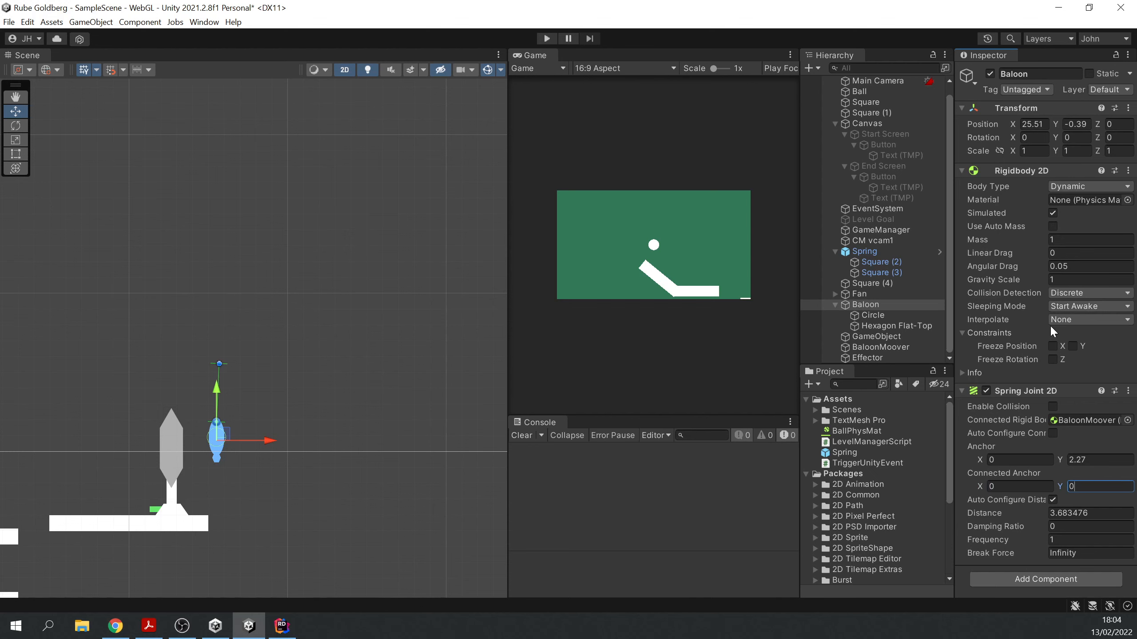
{"action": "left_click", "coordinate": [546, 39]}
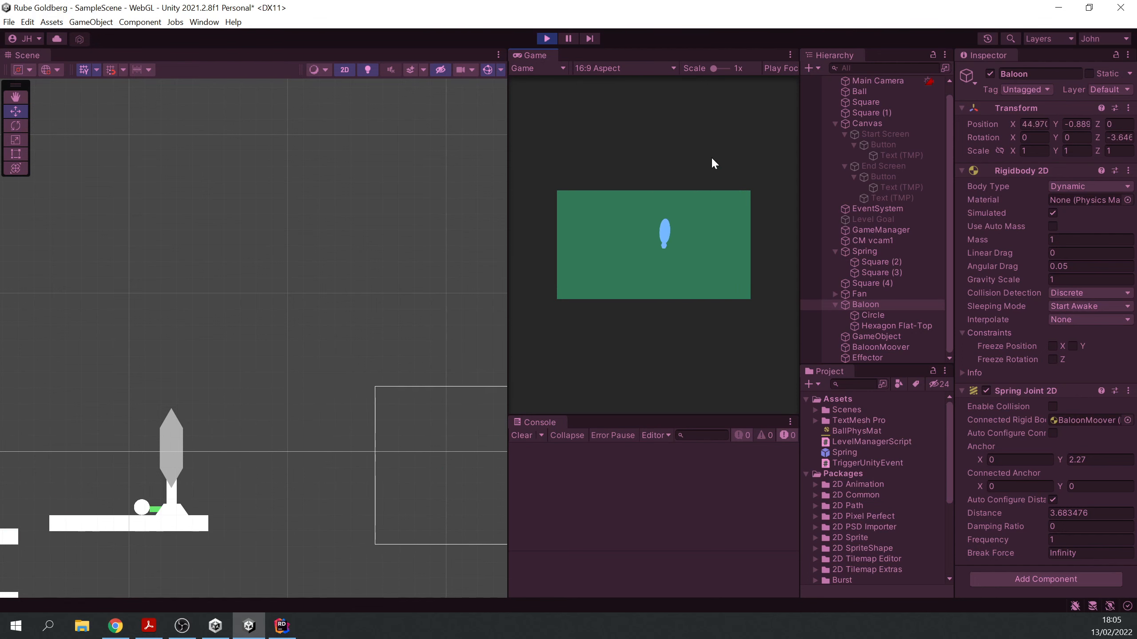
{"action": "left_click", "coordinate": [546, 38]}
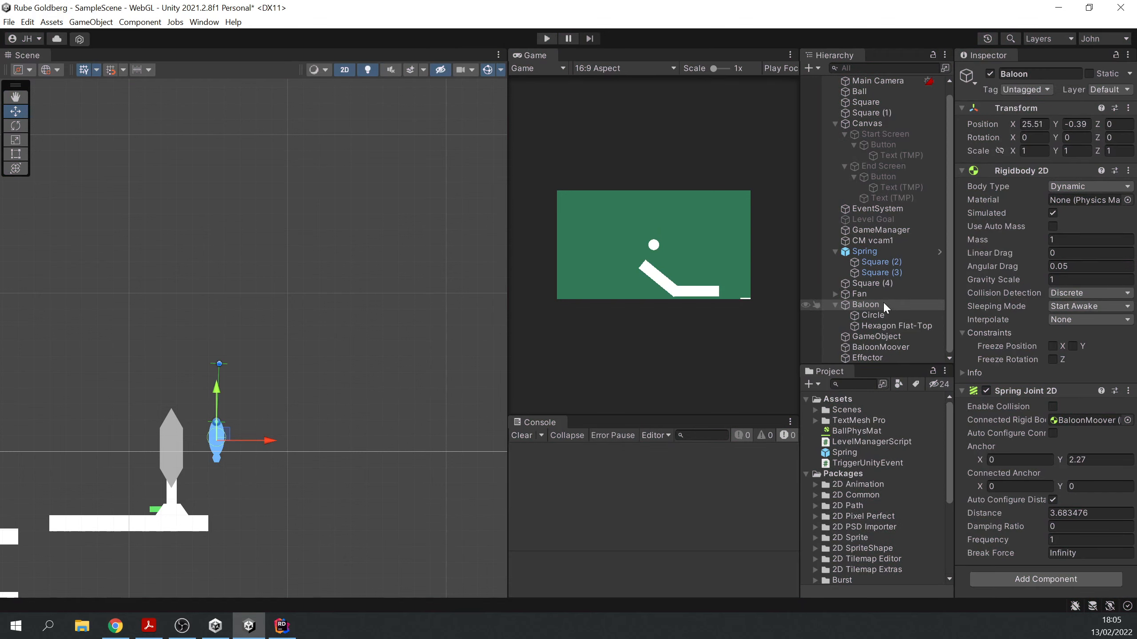
Widen the Baloon's Circle sprite slightly to an X scale of about 1.075
{"action": "left_click", "coordinate": [890, 313]}
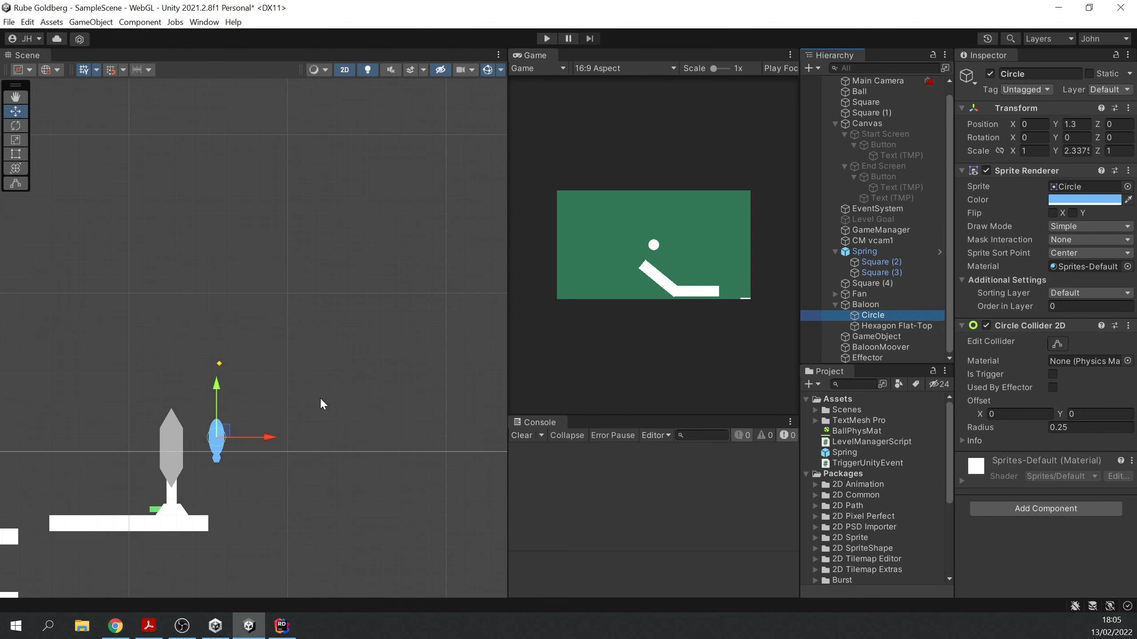
{"action": "key", "text": "r"}
{"action": "left_click_drag", "start_coordinate": [266, 435], "coordinate": [269, 436]}
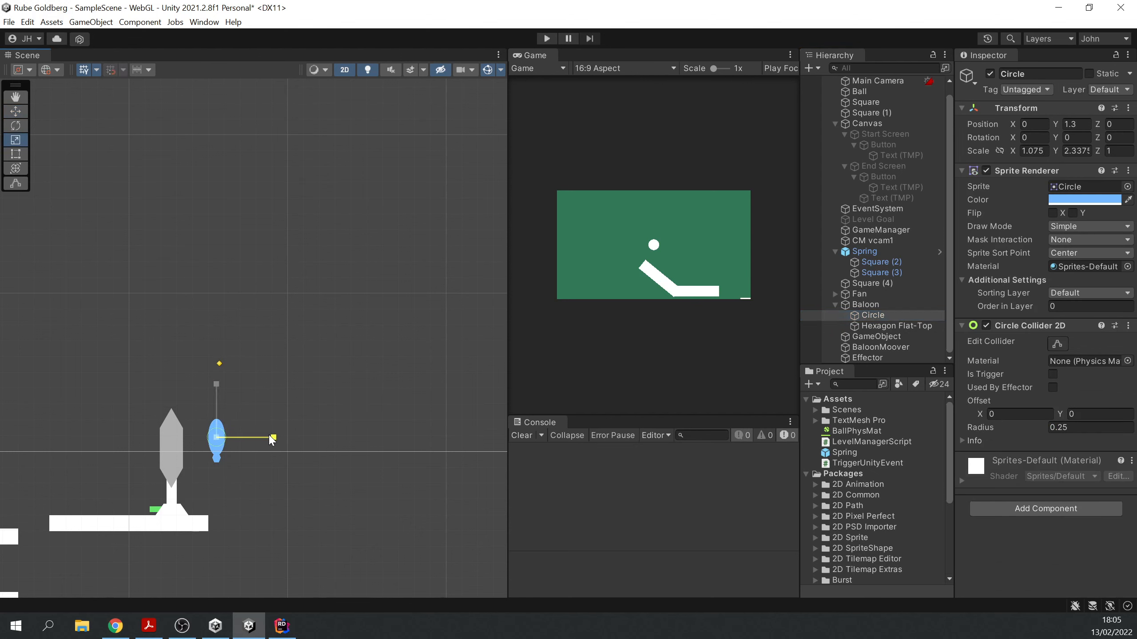
{"action": "left_click", "coordinate": [315, 369]}
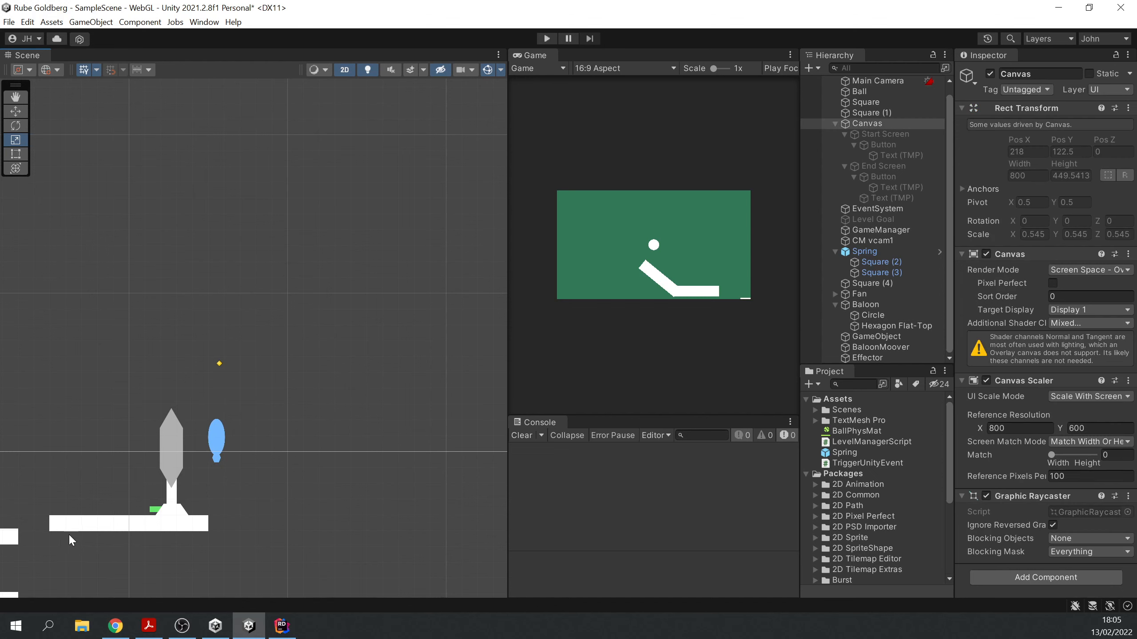
Duplicate the platform under the fan and place the copy beyond the balloon at about X 39.31, Y -0.06
{"action": "left_click", "coordinate": [81, 513]}
{"action": "left_click", "coordinate": [80, 522]}
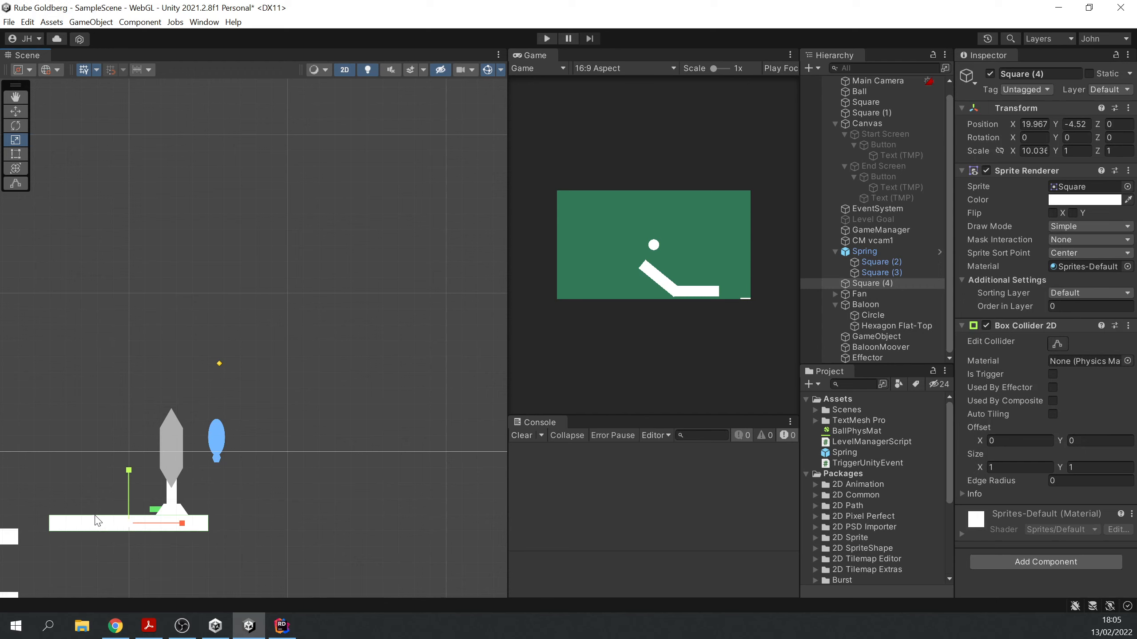
{"action": "key", "text": "ctrl+d"}
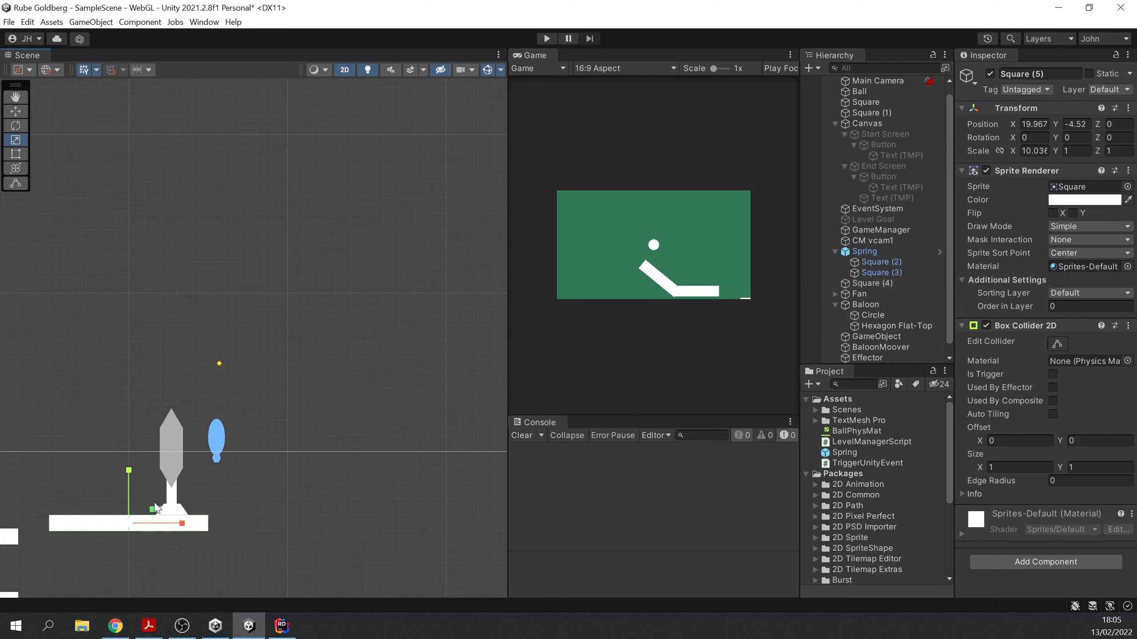
{"action": "key", "text": "w"}
{"action": "left_click_drag", "start_coordinate": [144, 520], "coordinate": [452, 448]}
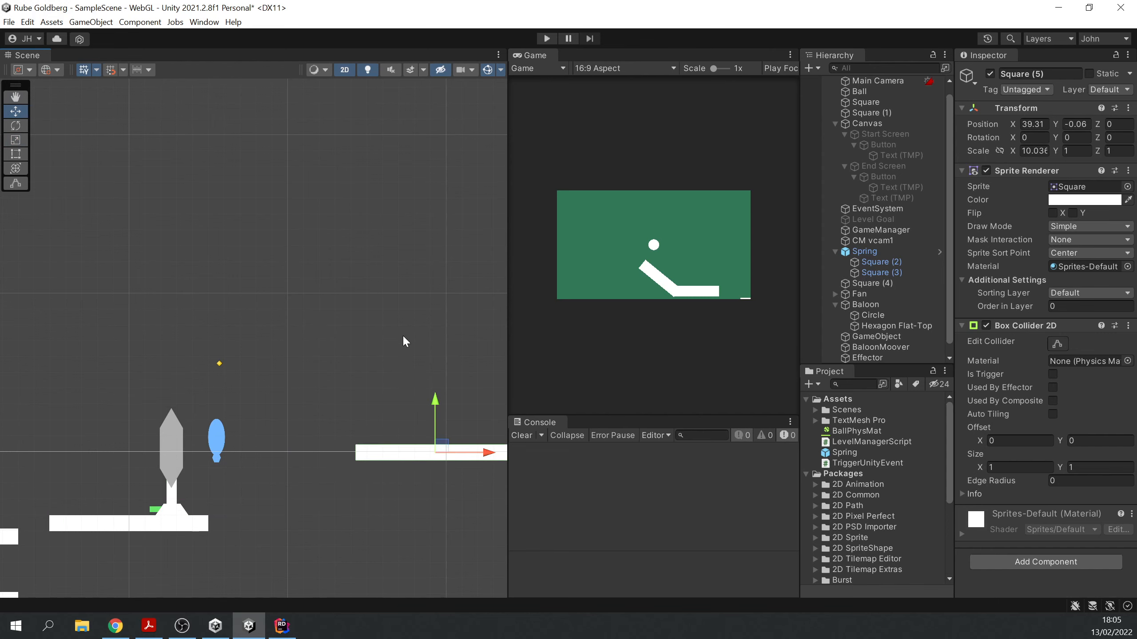
Create a square sprite and place it on the near end of the new platform at about X 34.58, Y 0.9
{"action": "middle_click_drag", "start_coordinate": [404, 338], "coordinate": [245, 288]}
{"action": "left_click", "coordinate": [250, 291]}
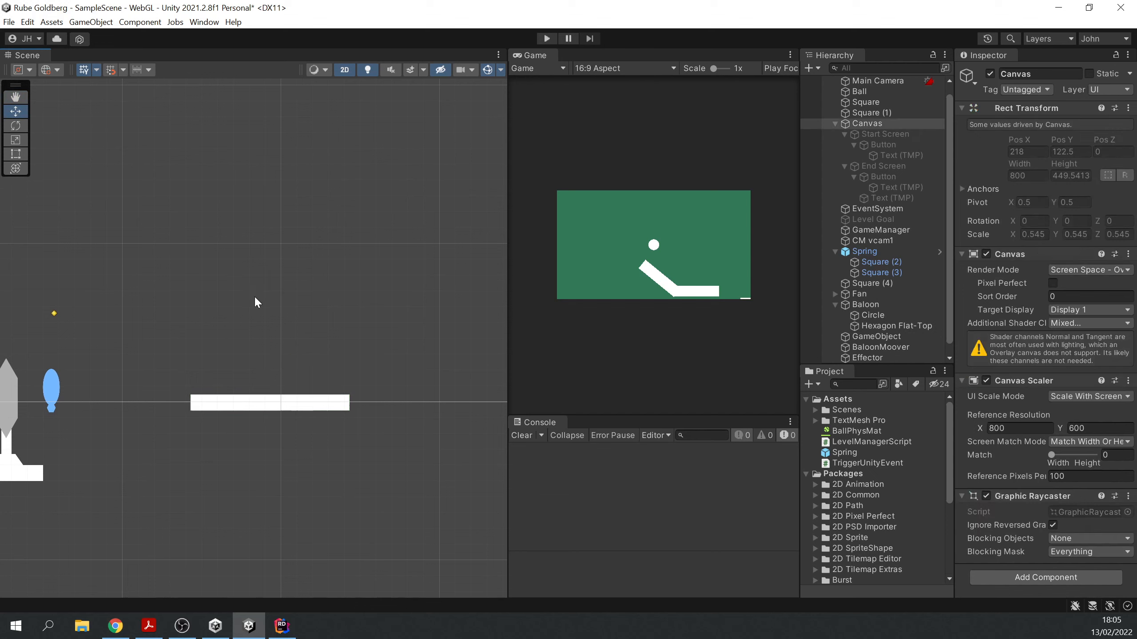
{"action": "left_click", "coordinate": [101, 23]}
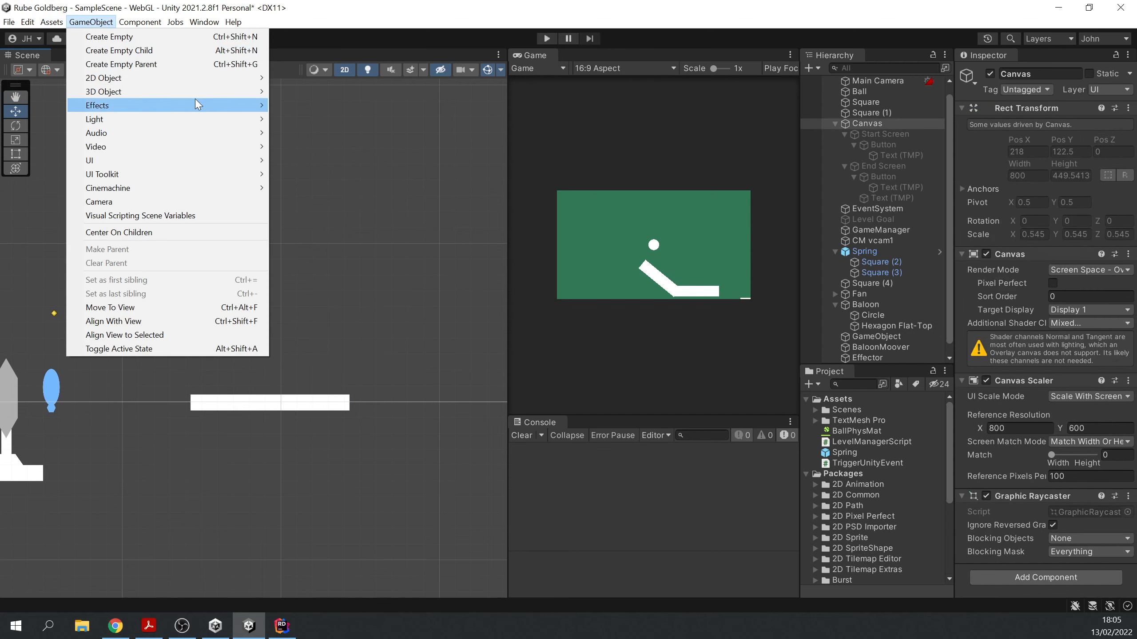
{"action": "mouse_move", "coordinate": [207, 81]}
{"action": "mouse_move", "coordinate": [299, 80]}
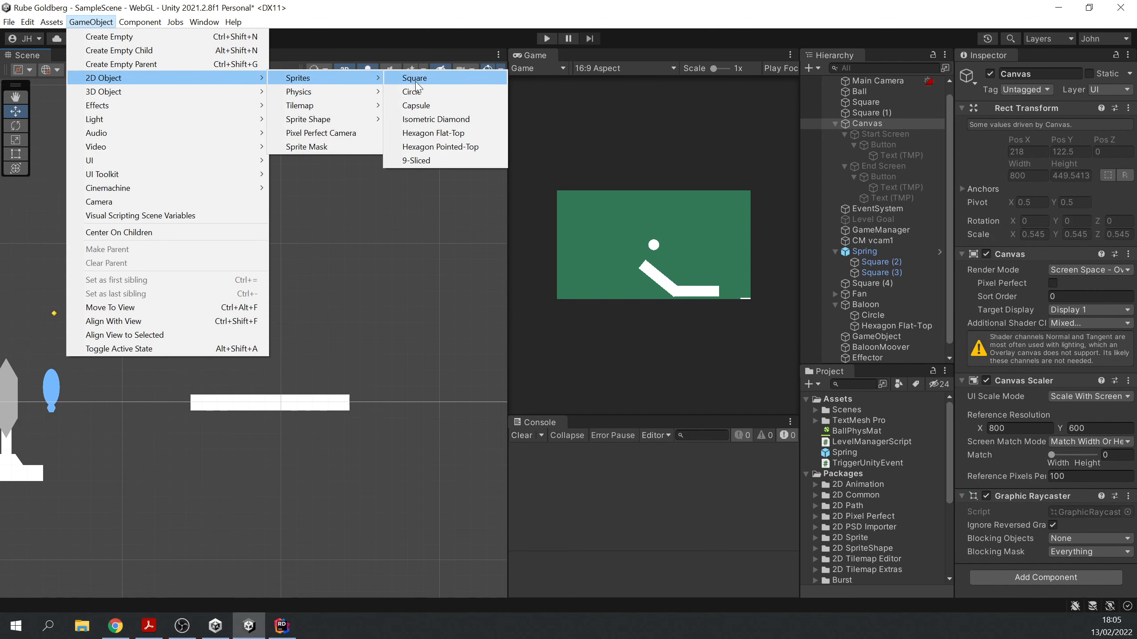
{"action": "left_click", "coordinate": [414, 78]}
{"action": "left_click_drag", "start_coordinate": [260, 334], "coordinate": [198, 378]}
Scale the new square into a thin post of 0.2 by 1.275 and align it with the platform's edge at X 34.45, Y 1.11
{"action": "key", "text": "e"}
{"action": "key", "text": "r"}
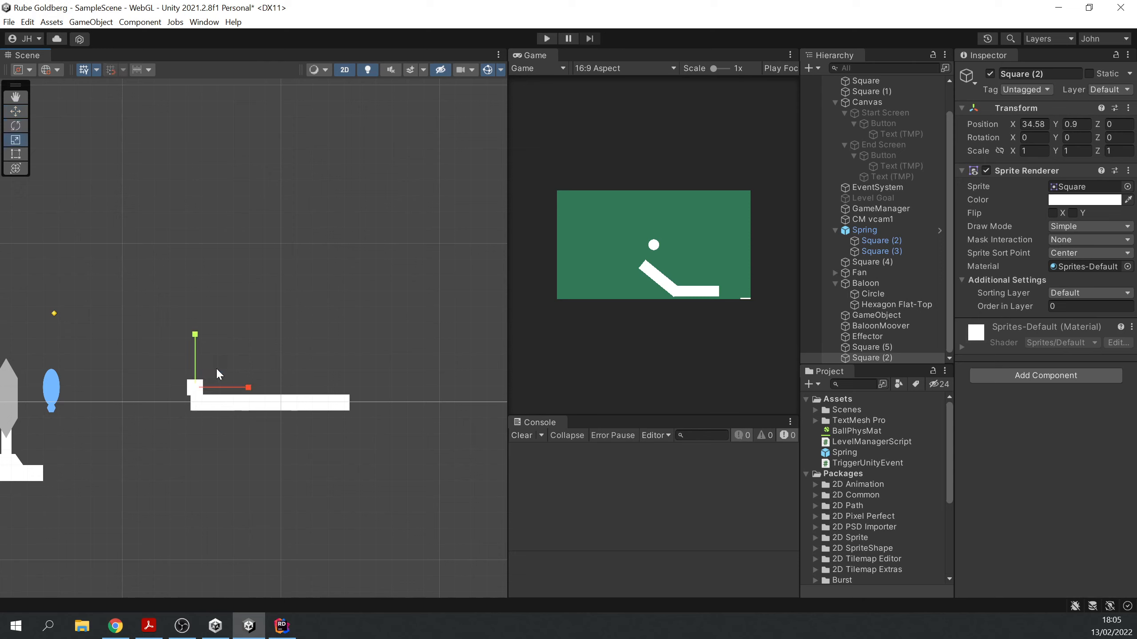
{"action": "left_click_drag", "start_coordinate": [238, 386], "coordinate": [203, 392]}
{"action": "left_click_drag", "start_coordinate": [195, 334], "coordinate": [192, 316]}
{"action": "key", "text": "w"}
{"action": "left_click_drag", "start_coordinate": [198, 339], "coordinate": [197, 341]}
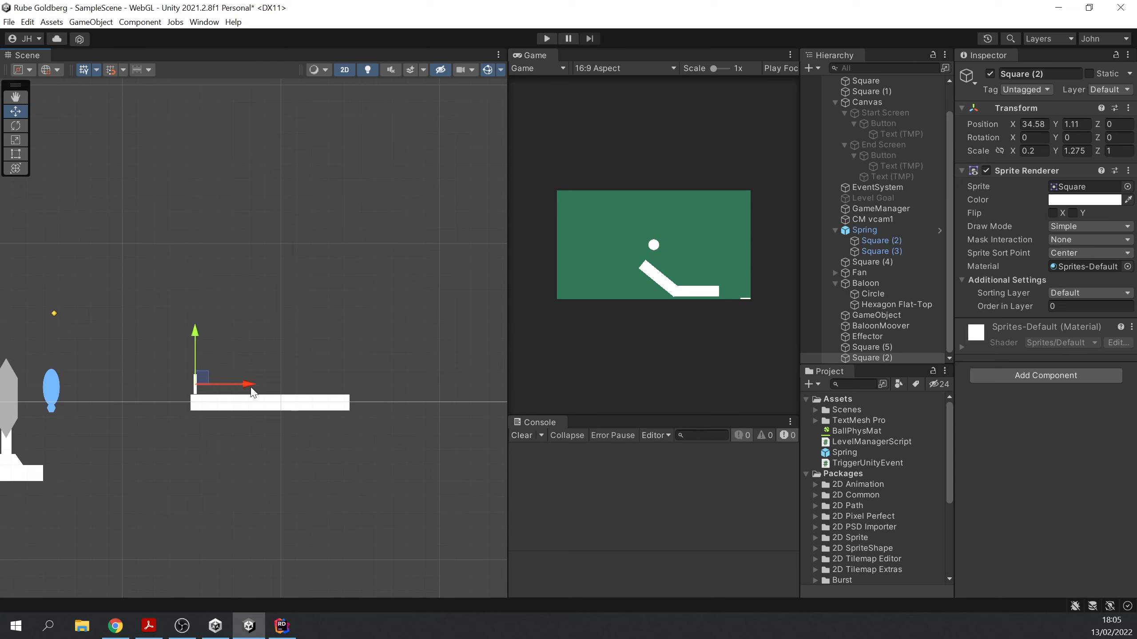
{"action": "left_click_drag", "start_coordinate": [249, 388], "coordinate": [246, 388]}
Try moving the balloon's circle over to the post on the new platform, and undo the move
{"action": "left_click", "coordinate": [67, 388]}
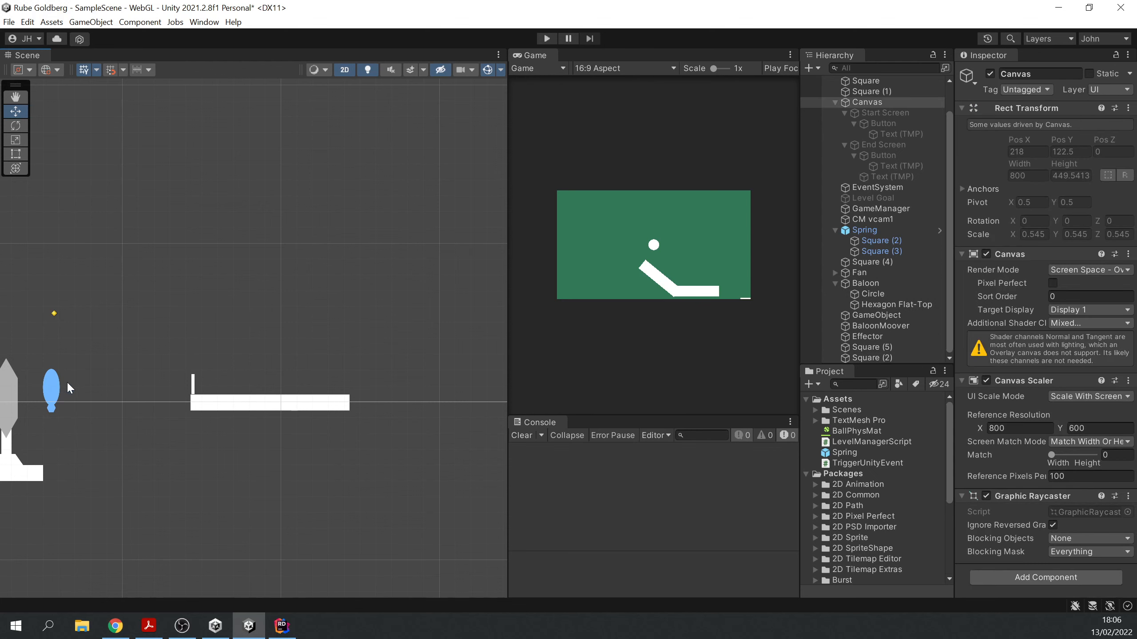
{"action": "left_click", "coordinate": [58, 394]}
{"action": "left_click_drag", "start_coordinate": [101, 380], "coordinate": [231, 386]}
{"action": "key", "text": "ctrl+z"}
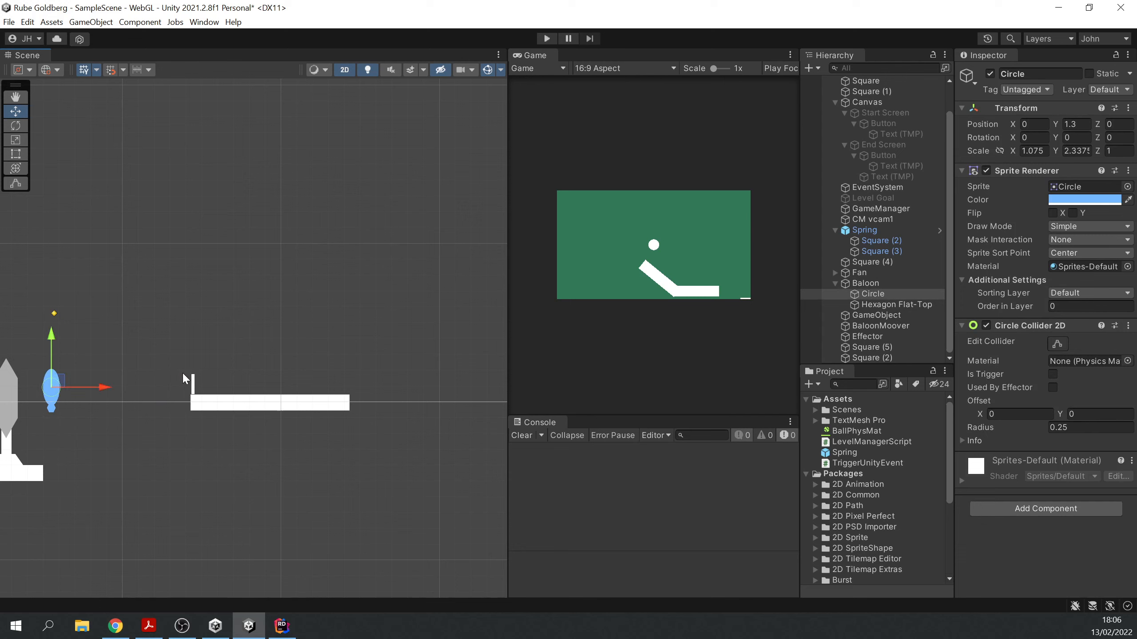
{"action": "key", "text": "ctrl+z"}
Duplicate the thin post eight times and space the copies evenly along the platform, with the last one at X 42.02
{"action": "left_click", "coordinate": [194, 387]}
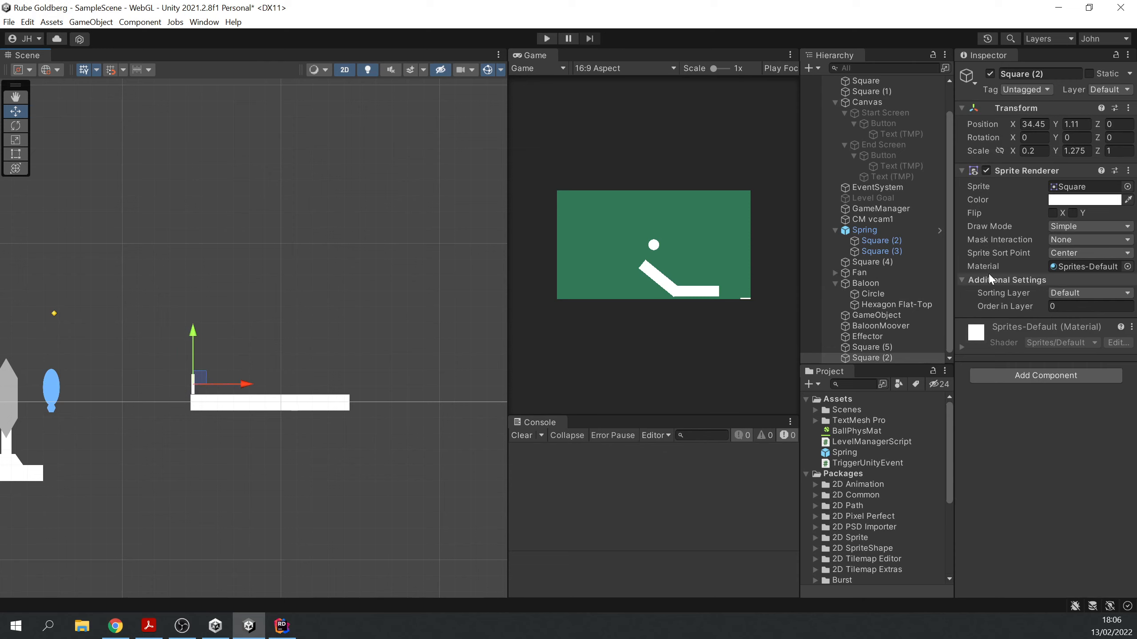
{"action": "key", "text": "ctrl+d"}
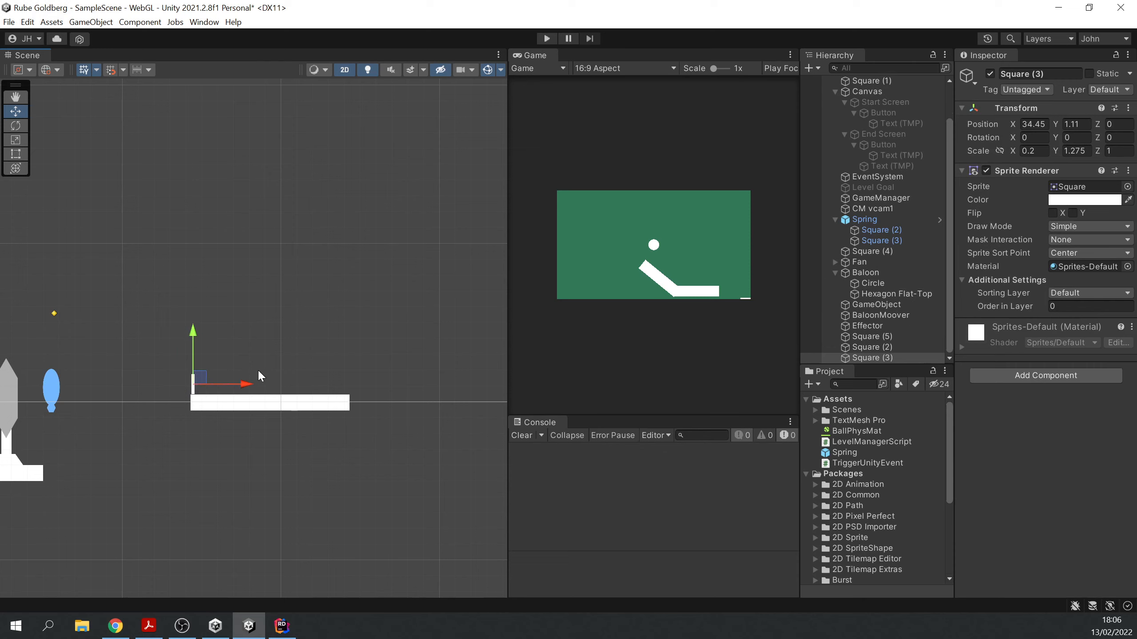
{"action": "left_click_drag", "start_coordinate": [246, 387], "coordinate": [363, 387]}
{"action": "key", "text": "ctrl+d"}
{"action": "key", "text": "ctrl+d"}
{"action": "key", "text": "ctrl+d"}
{"action": "key", "text": "ctrl+d"}
{"action": "key", "text": "ctrl+d"}
{"action": "key", "text": "ctrl+d"}
{"action": "key", "text": "ctrl+d"}
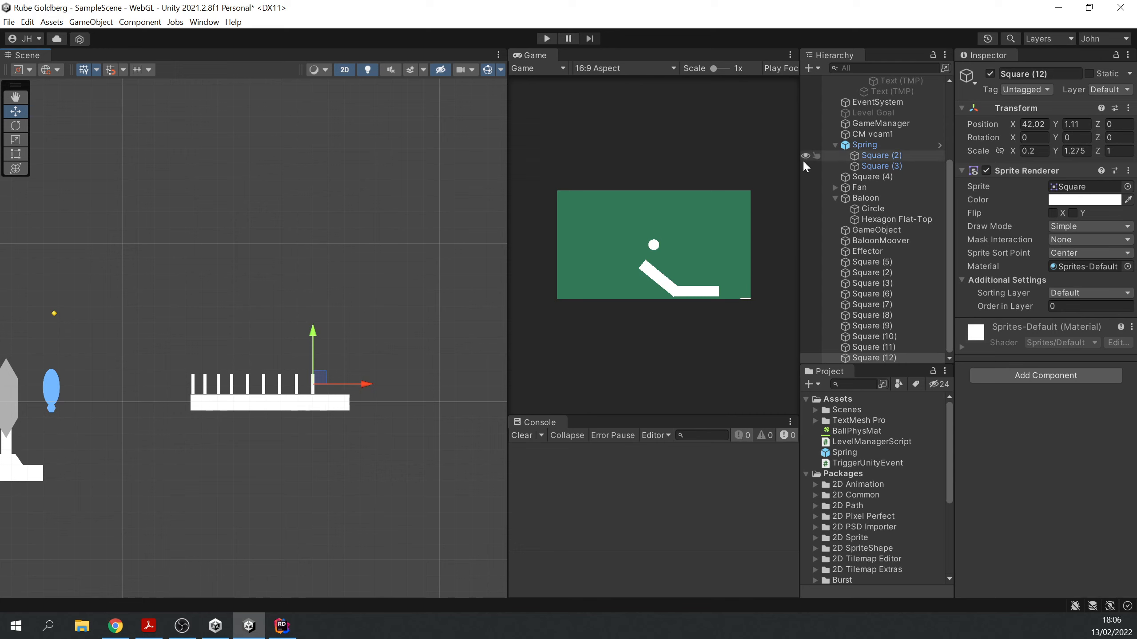
Add a Box Collider 2D component to all nine upright domino squares, Square (2) through Square (12), at once
{"action": "left_click", "coordinate": [548, 38]}
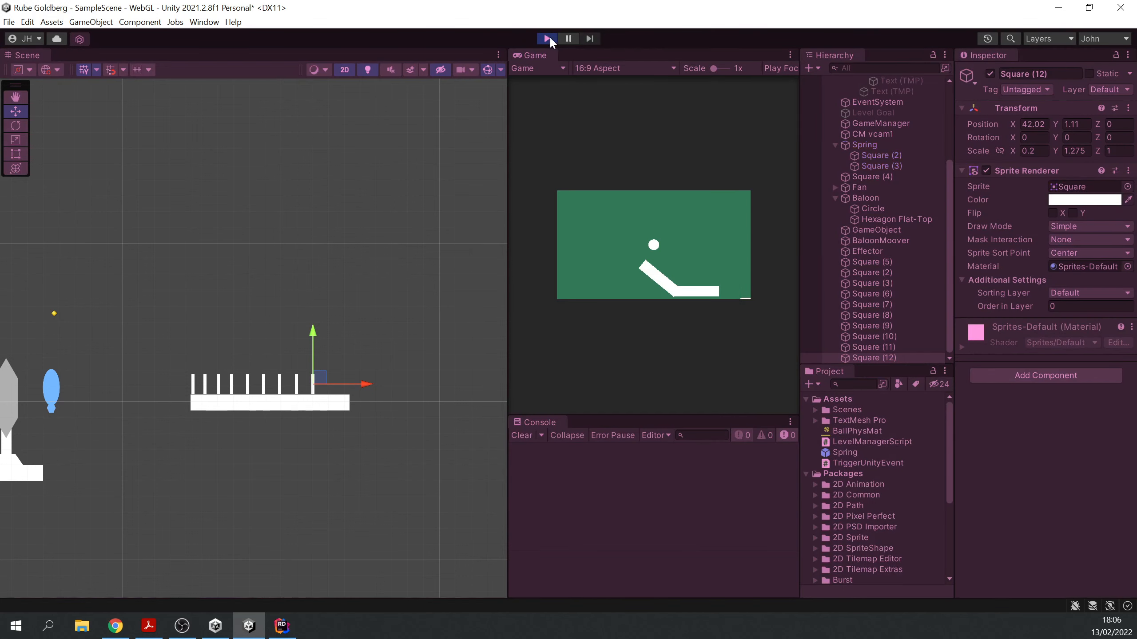
{"action": "left_click", "coordinate": [547, 39]}
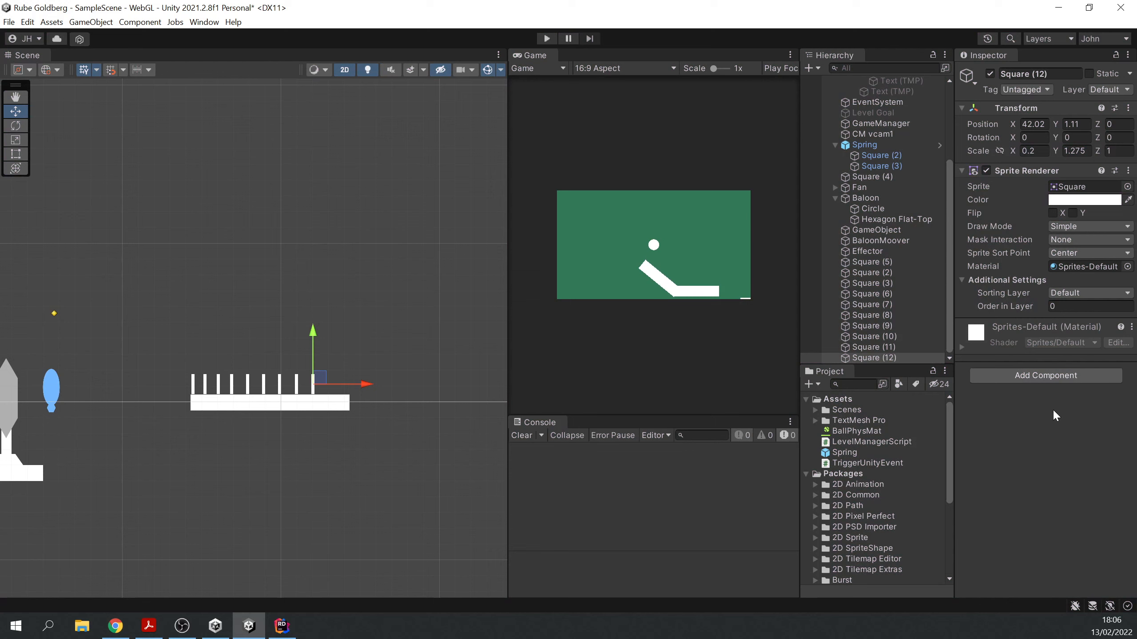
{"action": "left_click", "coordinate": [877, 273]}
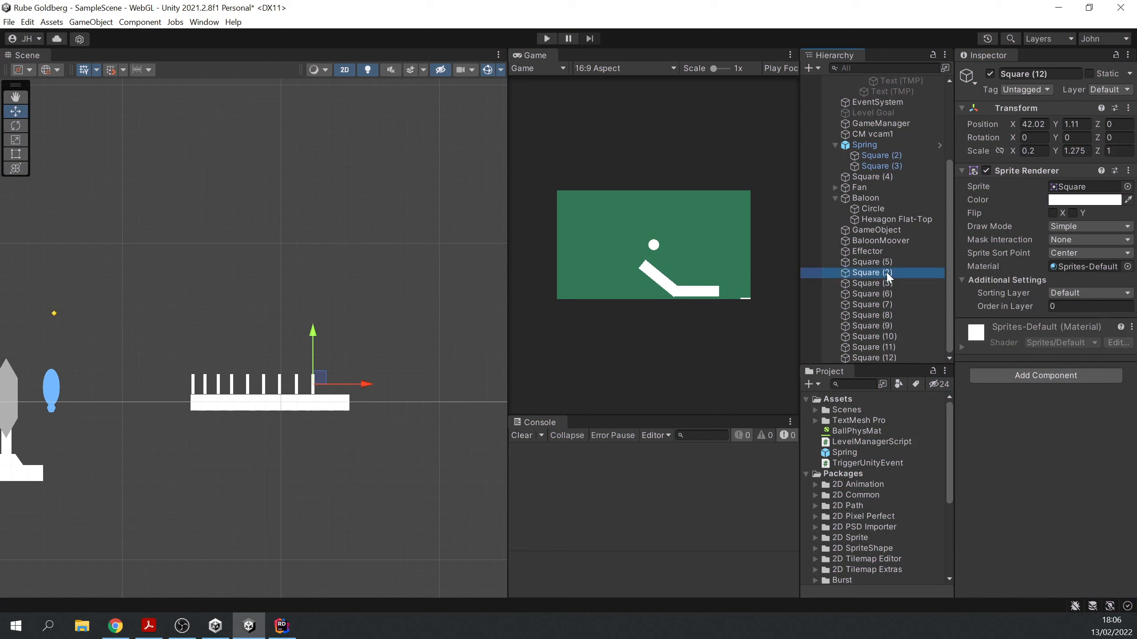
{"action": "left_click", "coordinate": [869, 358], "text": "shift"}
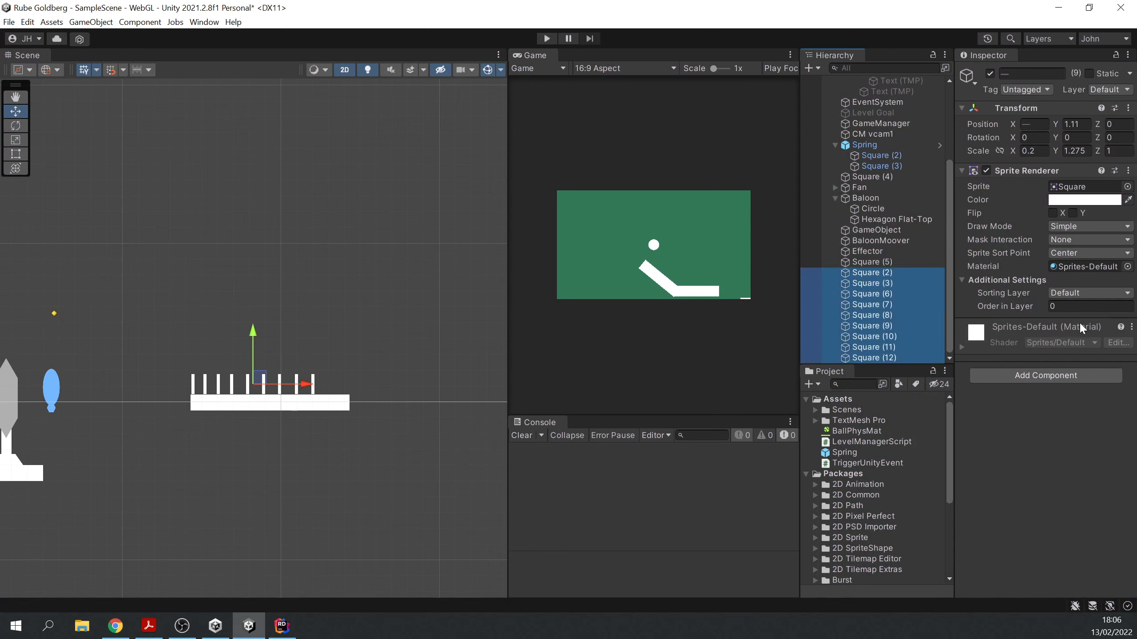
{"action": "left_click", "coordinate": [1043, 375]}
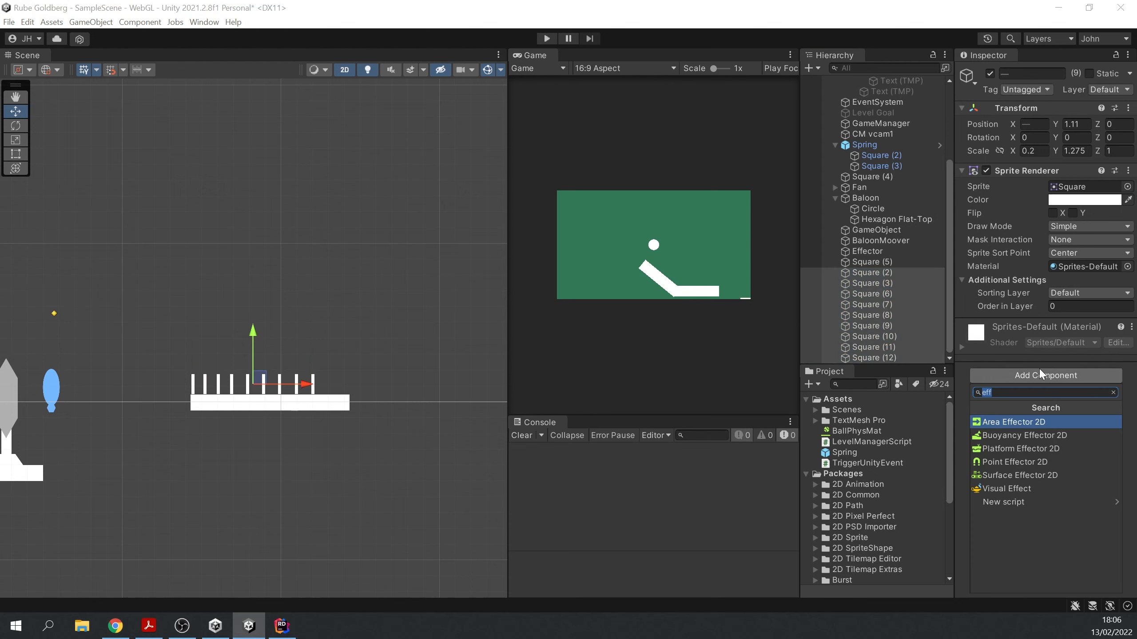
{"action": "type", "text": "box"}
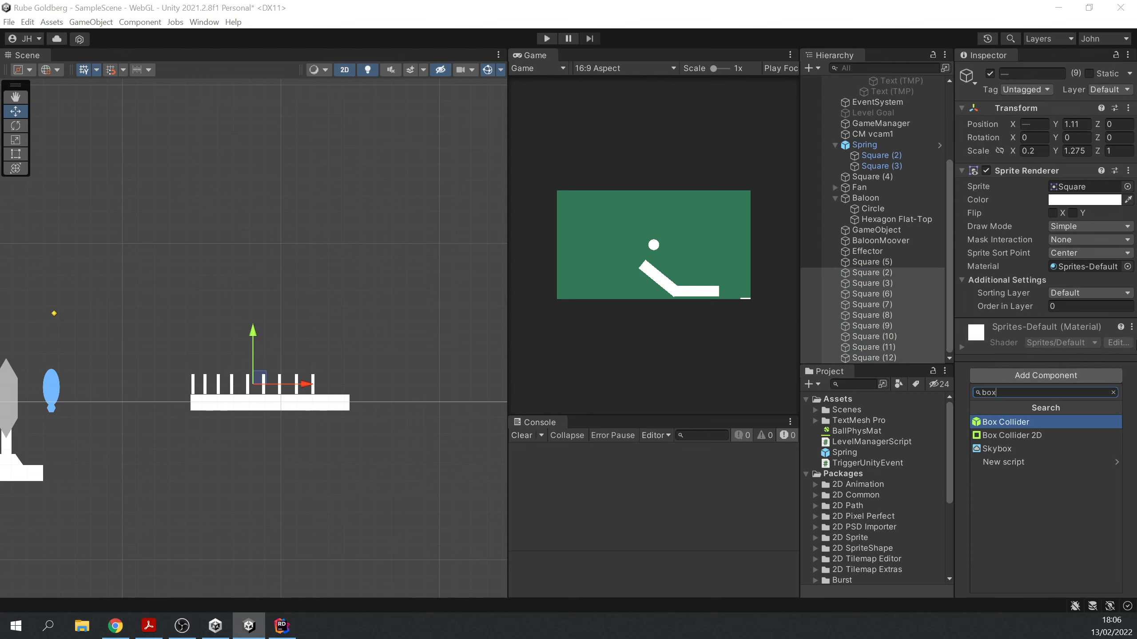
{"action": "left_click", "coordinate": [1091, 437]}
Add a Rigidbody 2D component to the selected domino squares and playtest the scene
{"action": "left_click", "coordinate": [1040, 565]}
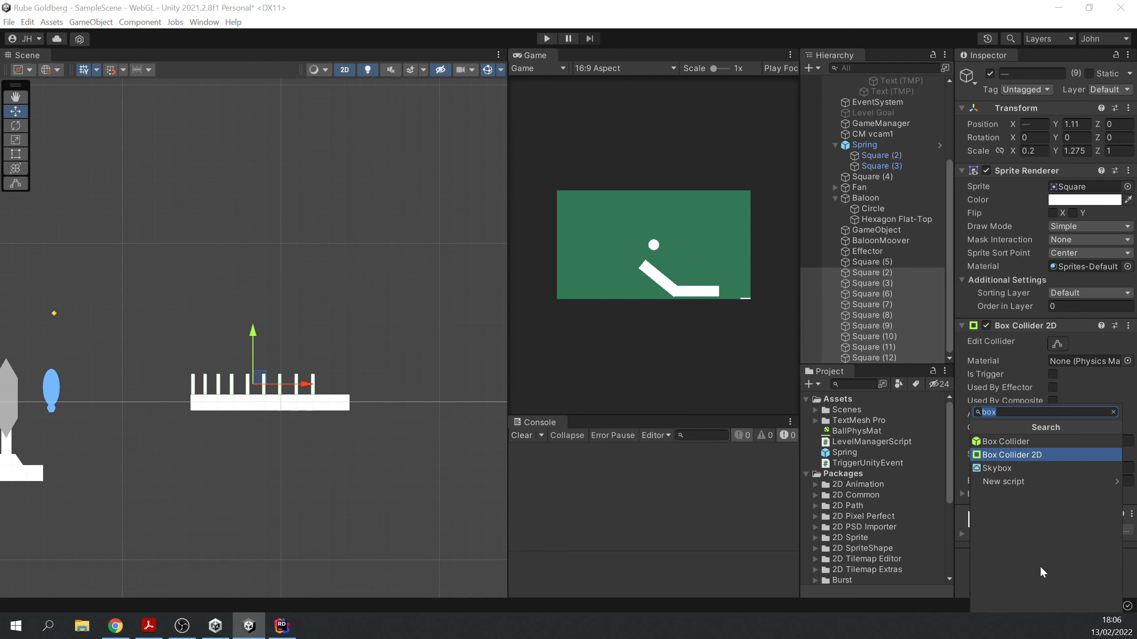
{"action": "type", "text": "rigi"}
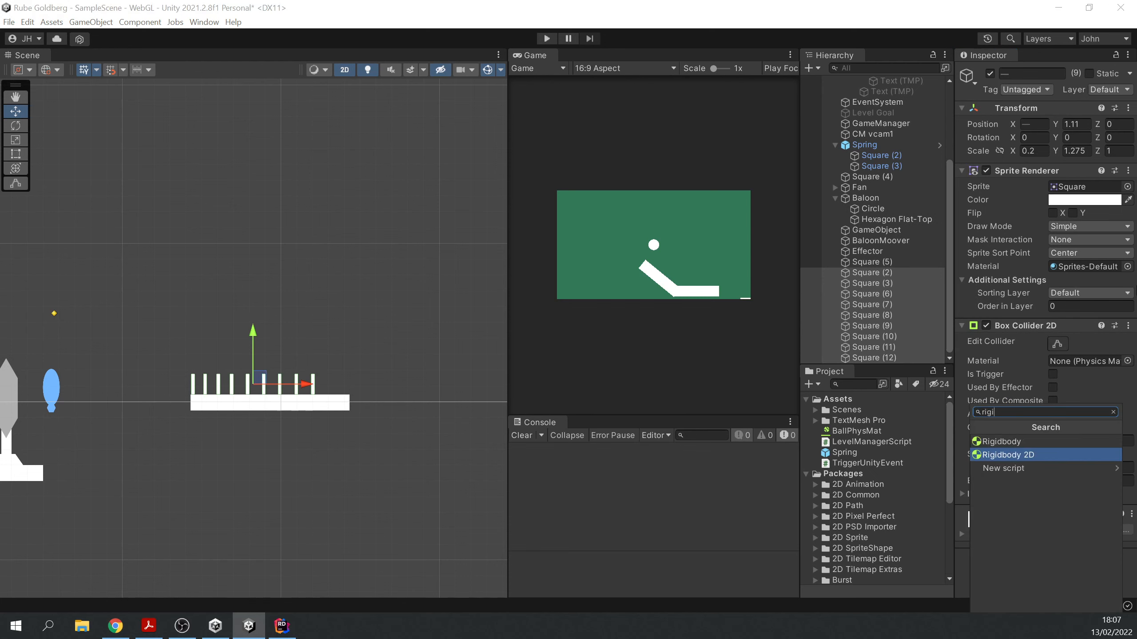
{"action": "left_click", "coordinate": [1026, 453]}
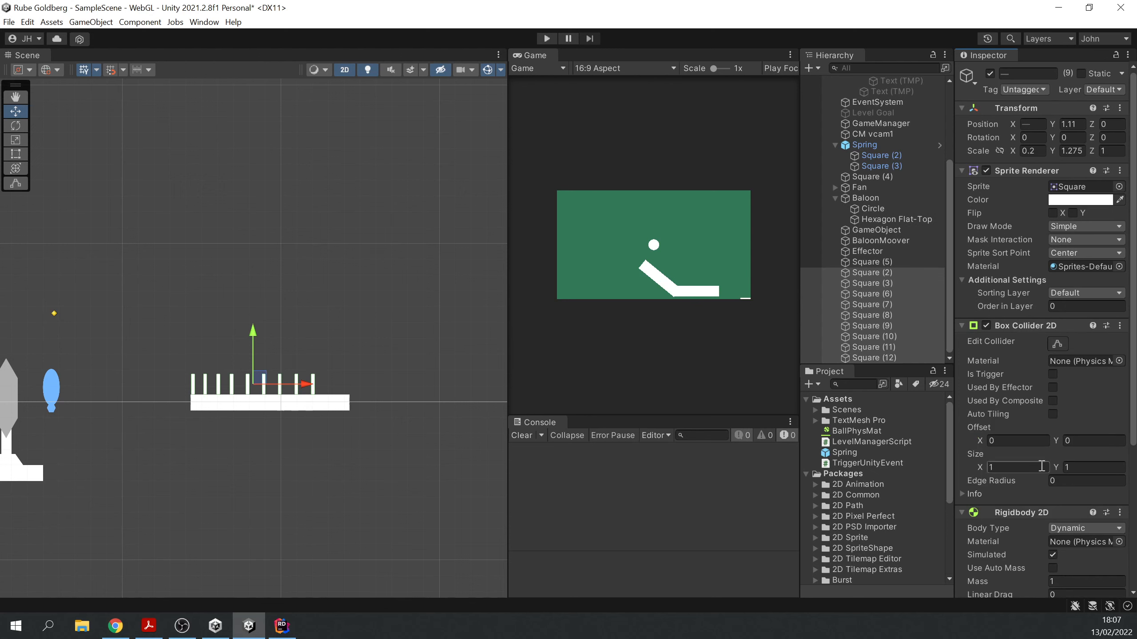
{"action": "scroll", "coordinate": [982, 487], "scroll_direction": "down", "scroll_amount": 3}
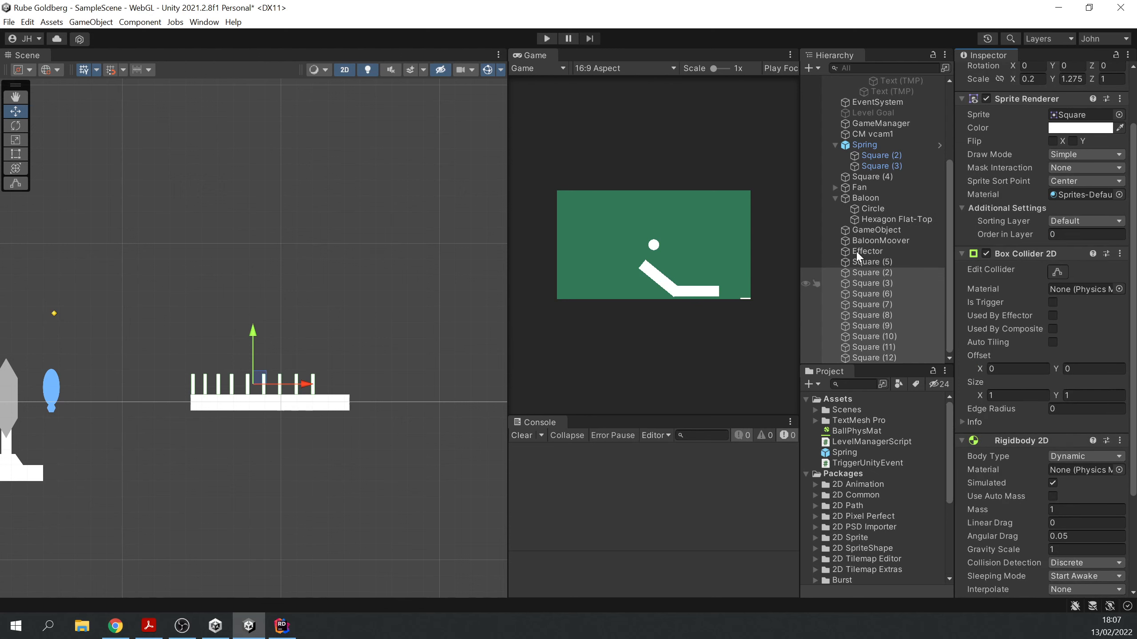
{"action": "left_click", "coordinate": [545, 39]}
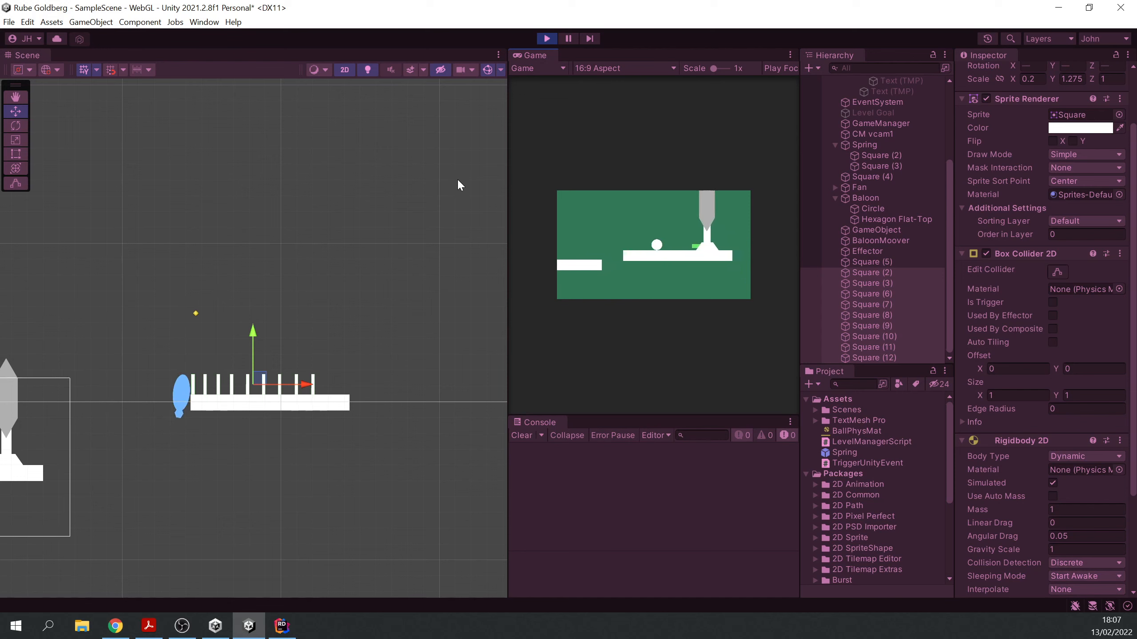
{"action": "left_click", "coordinate": [547, 38]}
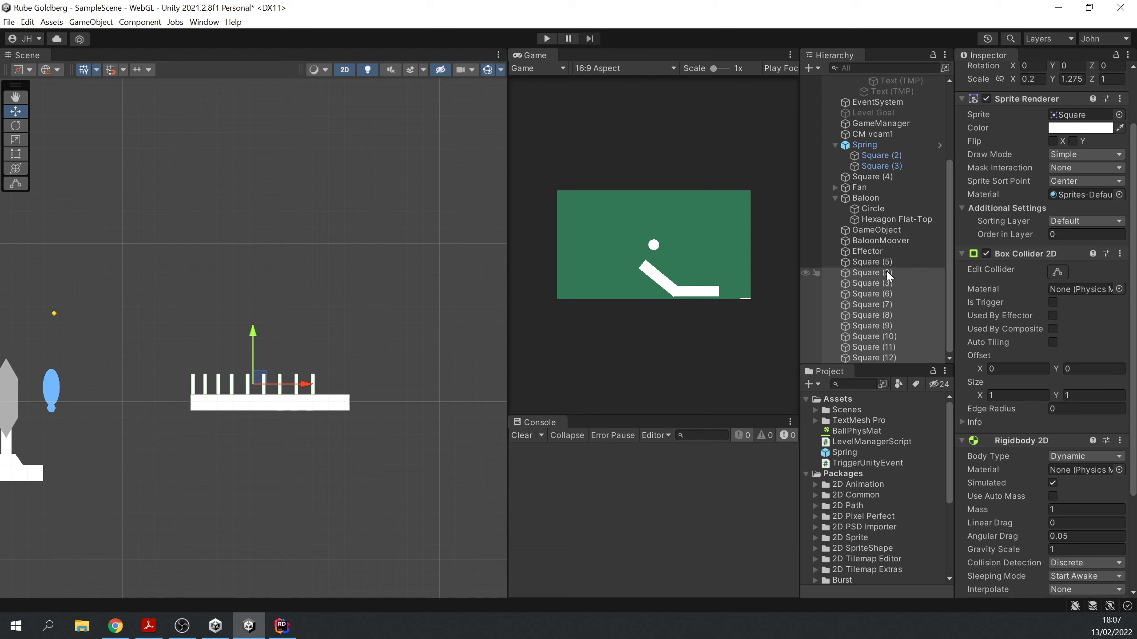
Group the selected domino squares under a new empty parent named Dominoes, and collapse it and Baloon in the hierarchy
{"action": "right_click", "coordinate": [886, 279]}
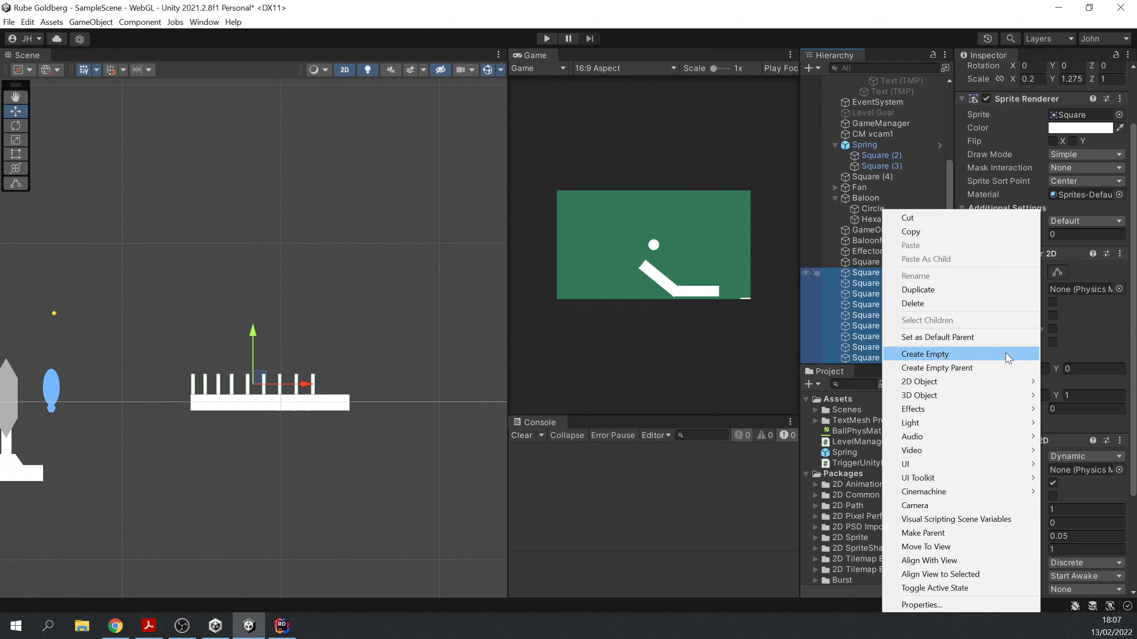
{"action": "left_click", "coordinate": [979, 367]}
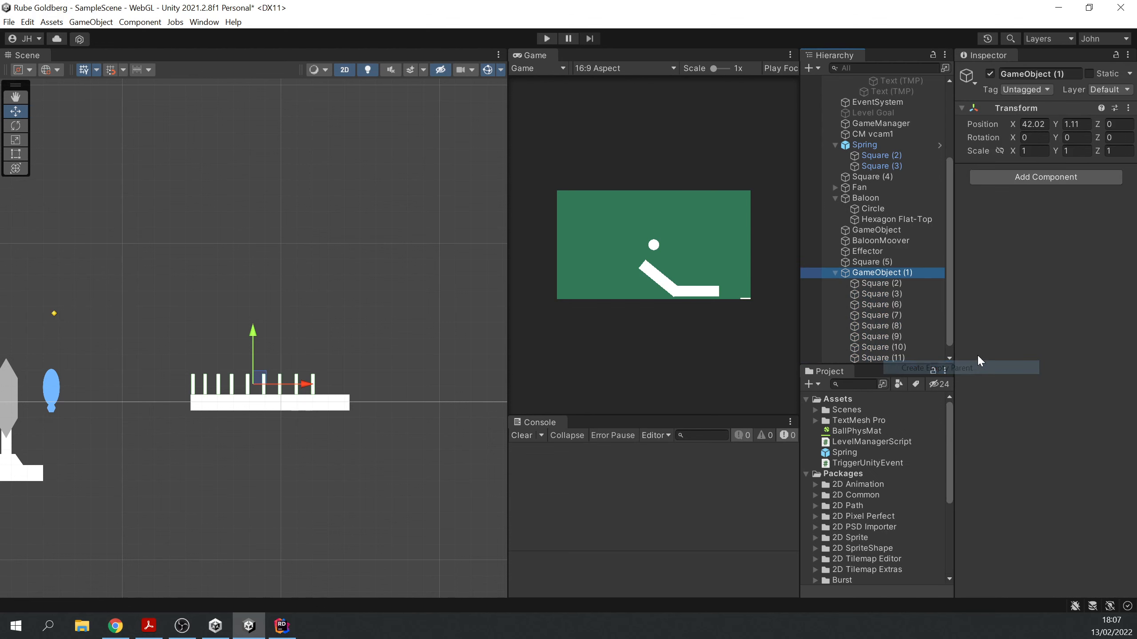
{"action": "left_click", "coordinate": [1037, 76]}
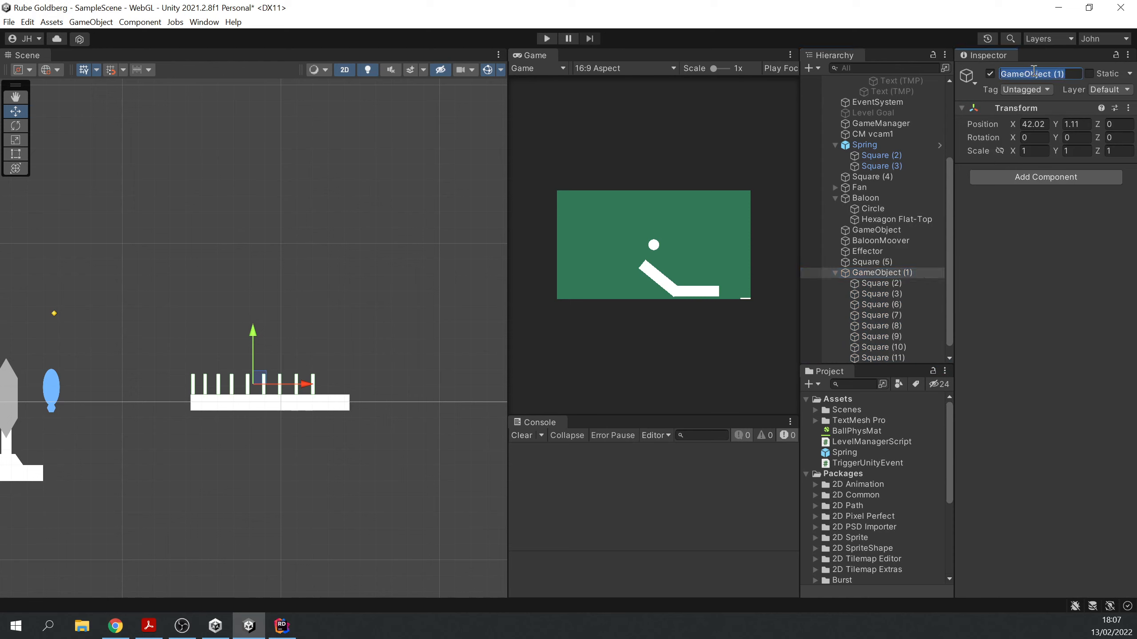
{"action": "type", "text": "Dominoes"}
{"action": "key", "text": "Return"}
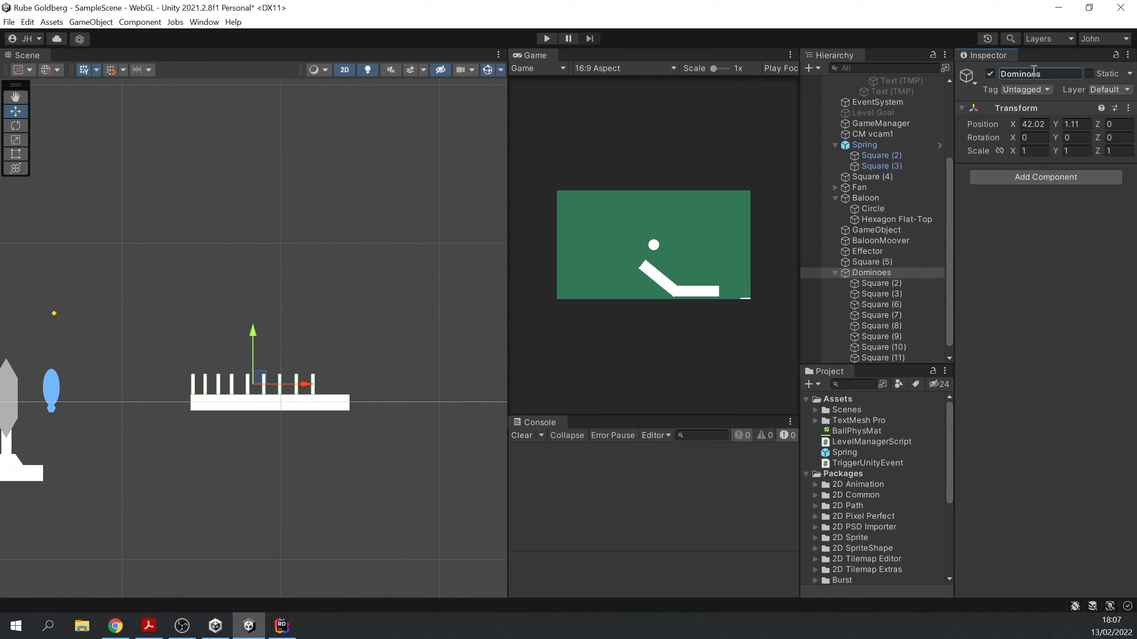
{"action": "left_click", "coordinate": [835, 273]}
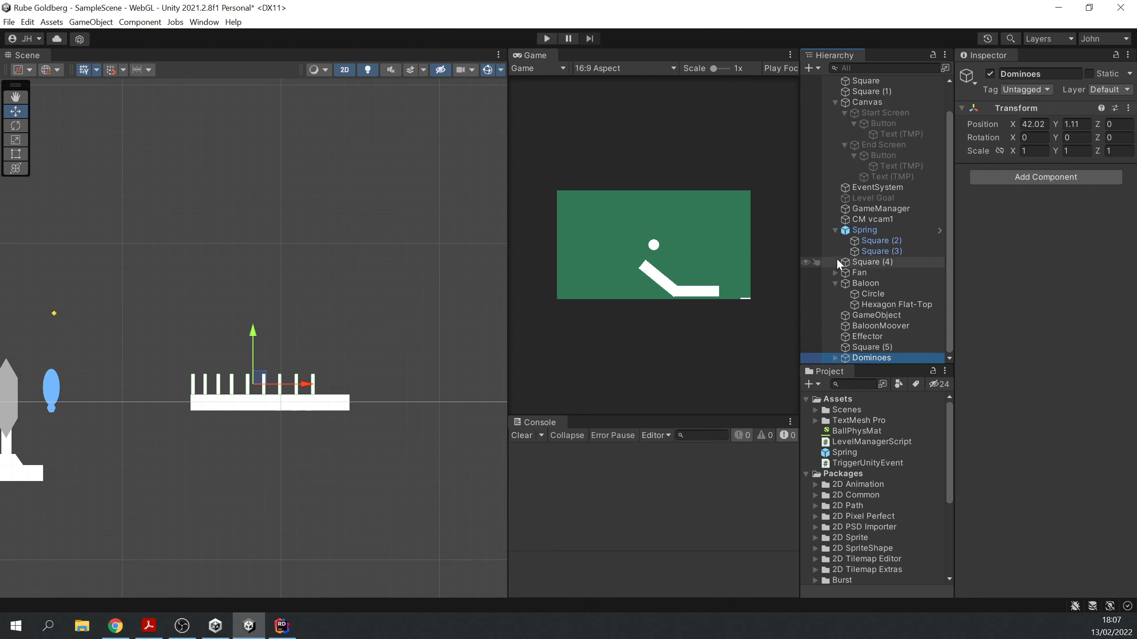
{"action": "left_click", "coordinate": [836, 282]}
Examine Fan, Baloon, GameObject, BaloonMoover and Effector to identify the objects that make up the balloon and fan section
{"action": "left_click", "coordinate": [863, 295]}
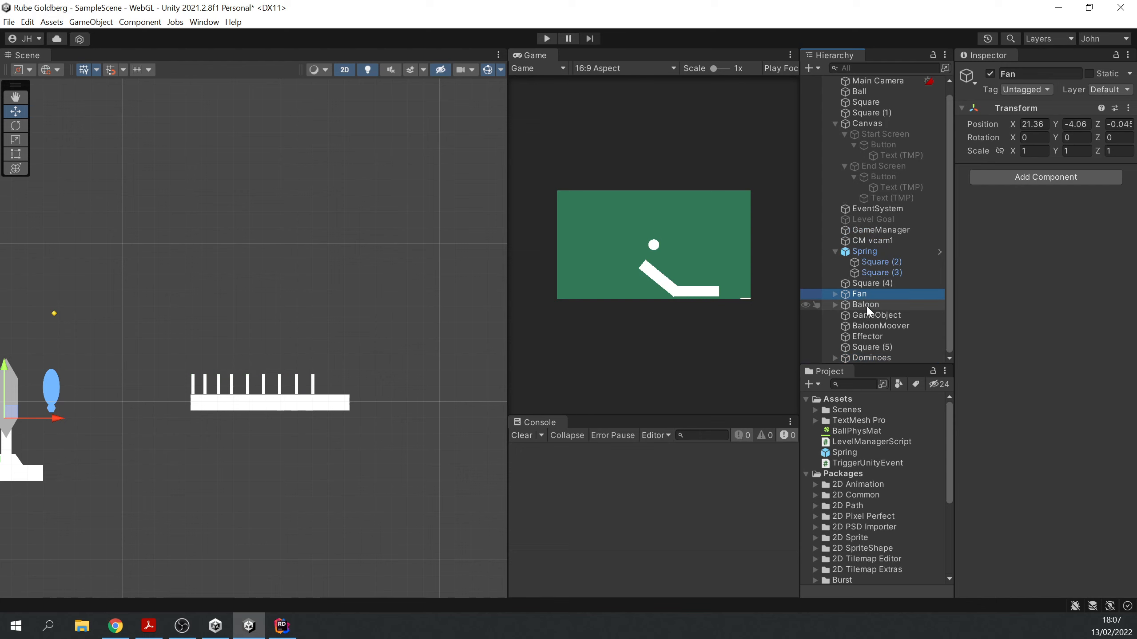
{"action": "left_click", "coordinate": [866, 305], "text": "ctrl"}
{"action": "left_click", "coordinate": [878, 316], "text": "ctrl"}
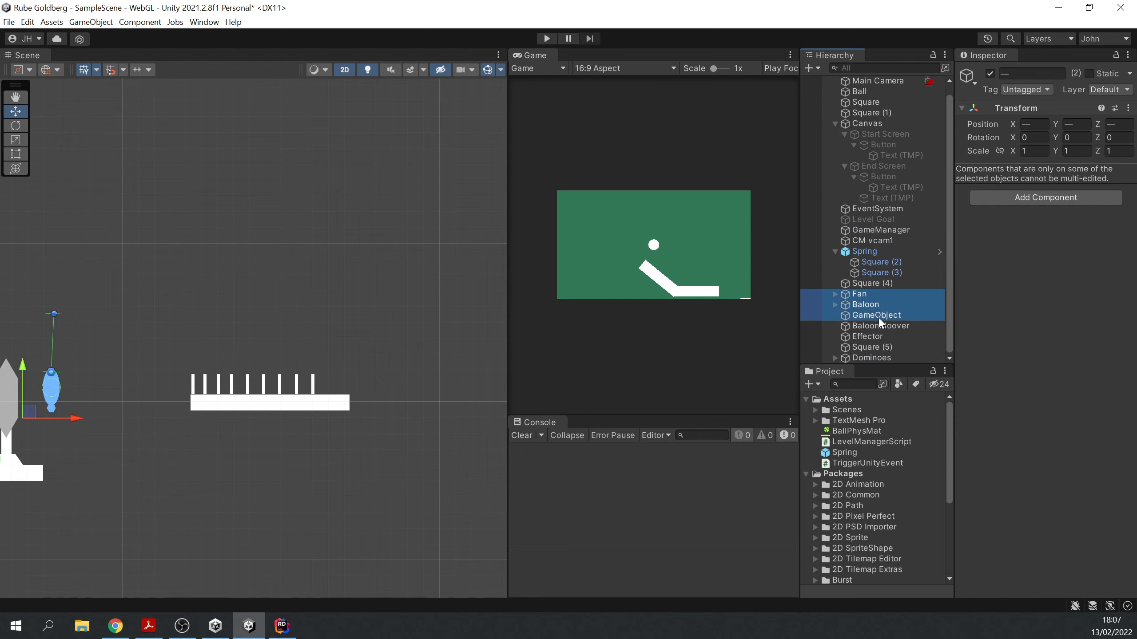
{"action": "left_click", "coordinate": [878, 316]}
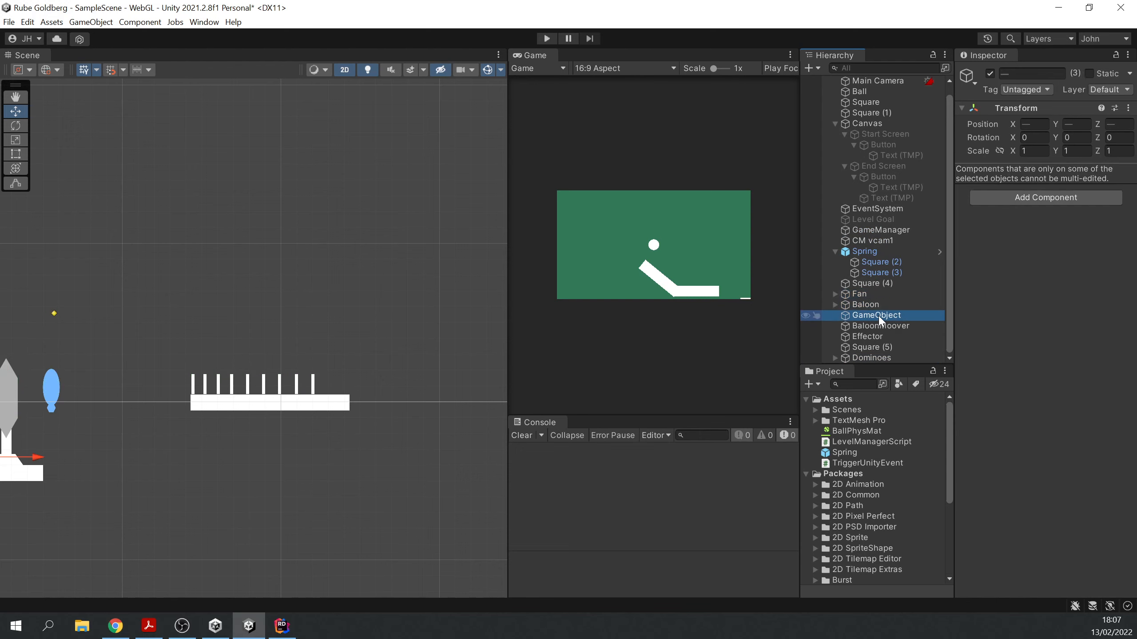
{"action": "scroll", "coordinate": [247, 407], "scroll_direction": "down", "scroll_amount": 2}
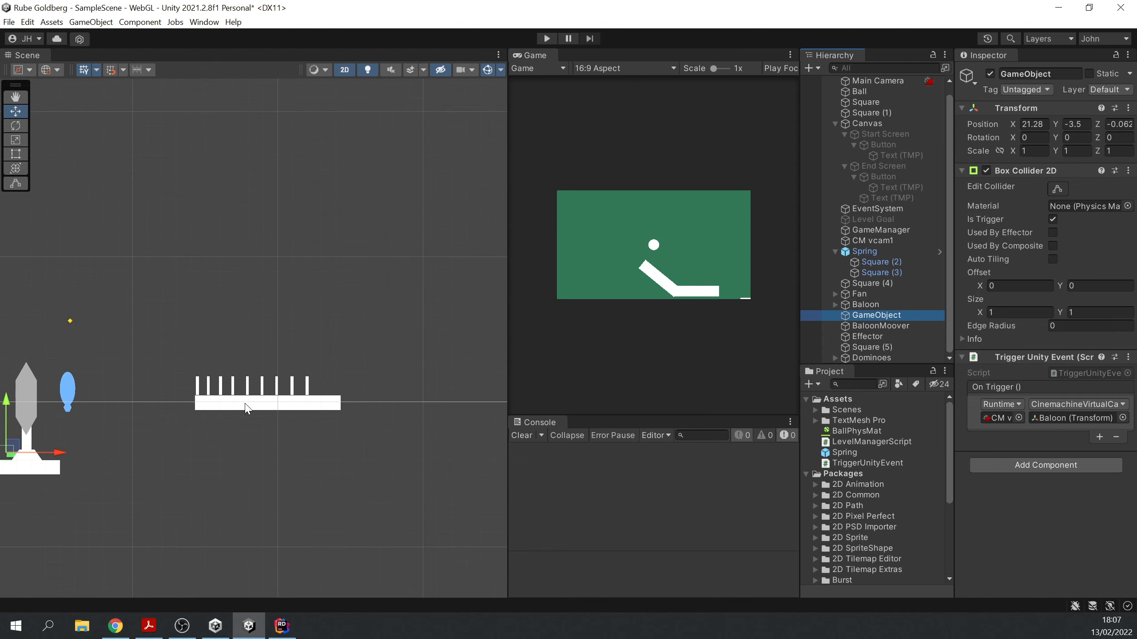
{"action": "scroll", "coordinate": [247, 406], "scroll_direction": "up", "scroll_amount": 3}
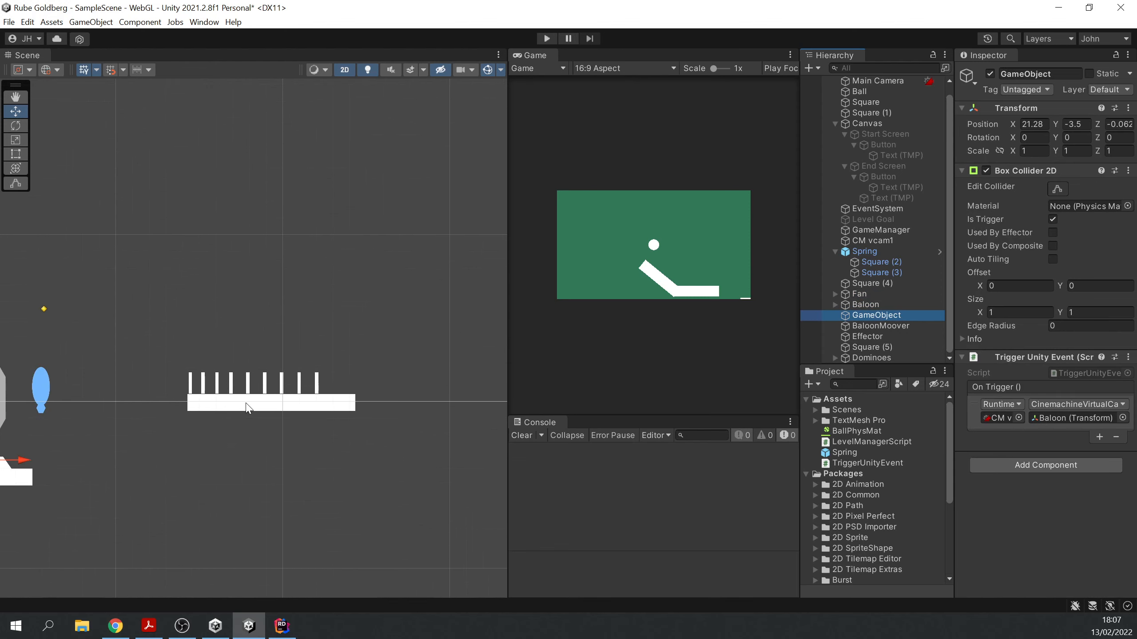
{"action": "left_click", "coordinate": [866, 306], "text": "ctrl"}
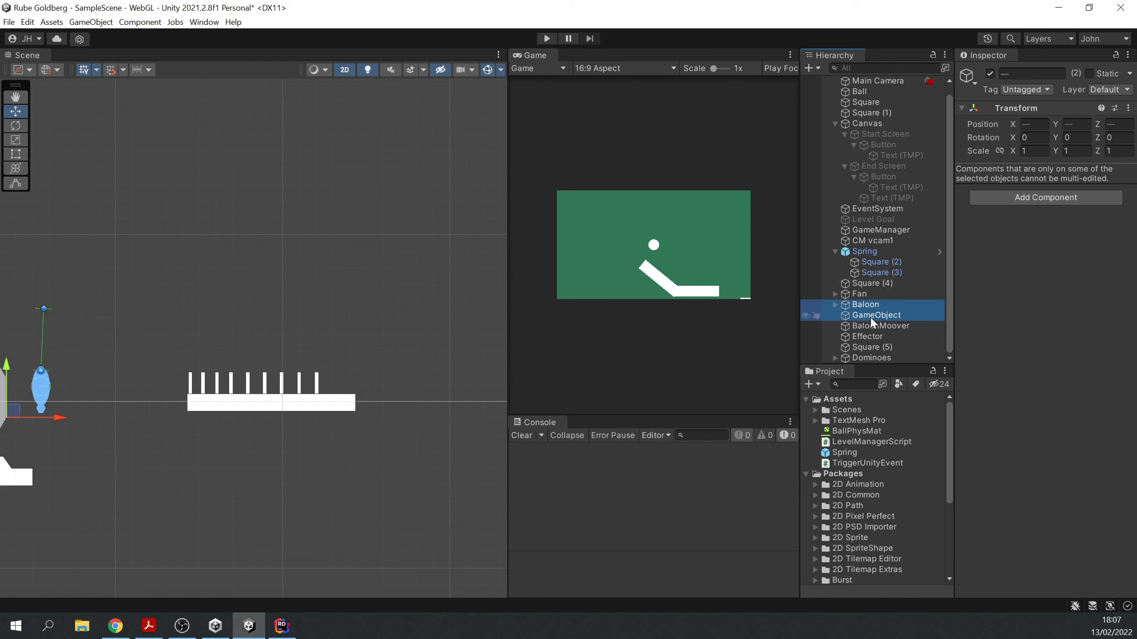
{"action": "left_click", "coordinate": [868, 337]}
{"action": "left_click", "coordinate": [873, 327]}
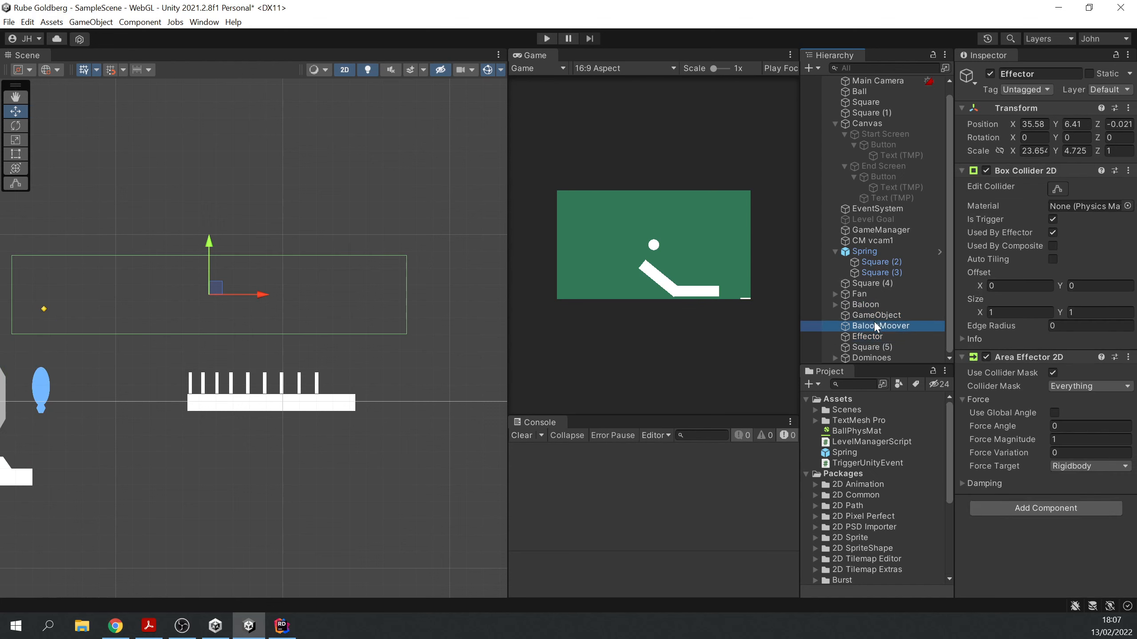
{"action": "left_click", "coordinate": [875, 336]}
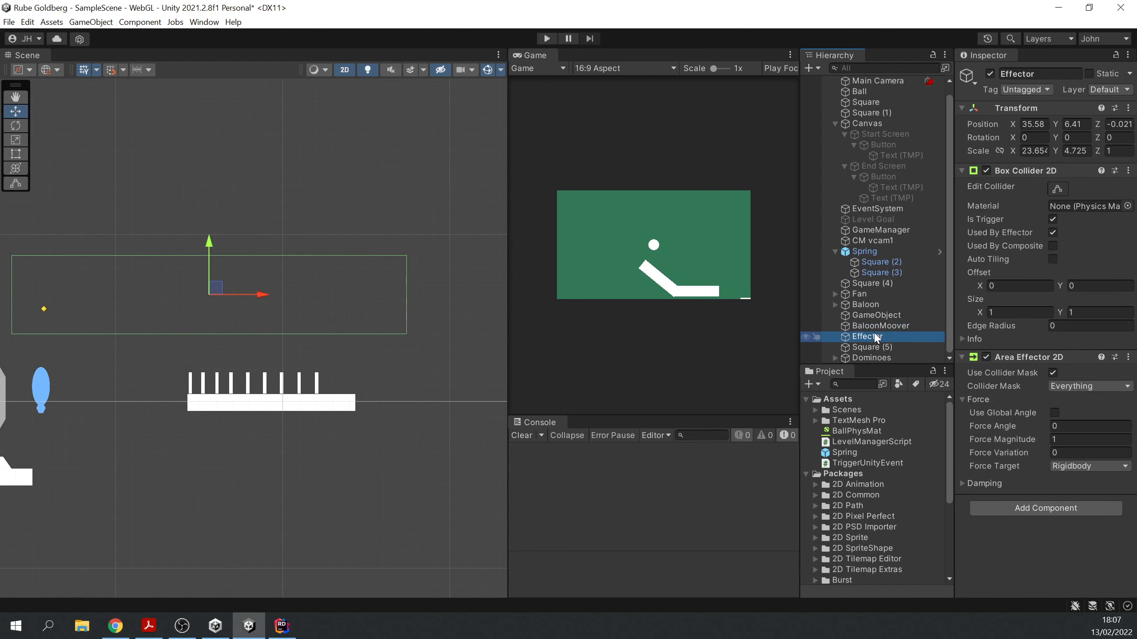
{"action": "left_click", "coordinate": [873, 294], "text": "ctrl"}
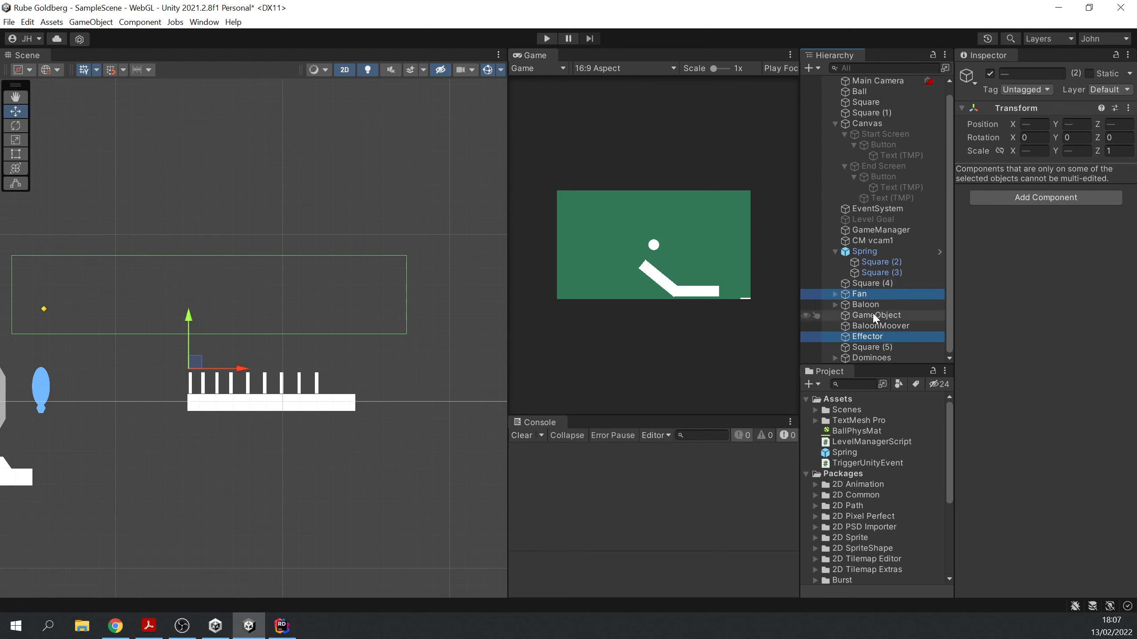
Group the objects from Fan through Effector under a new empty parent
{"action": "left_click", "coordinate": [878, 337]}
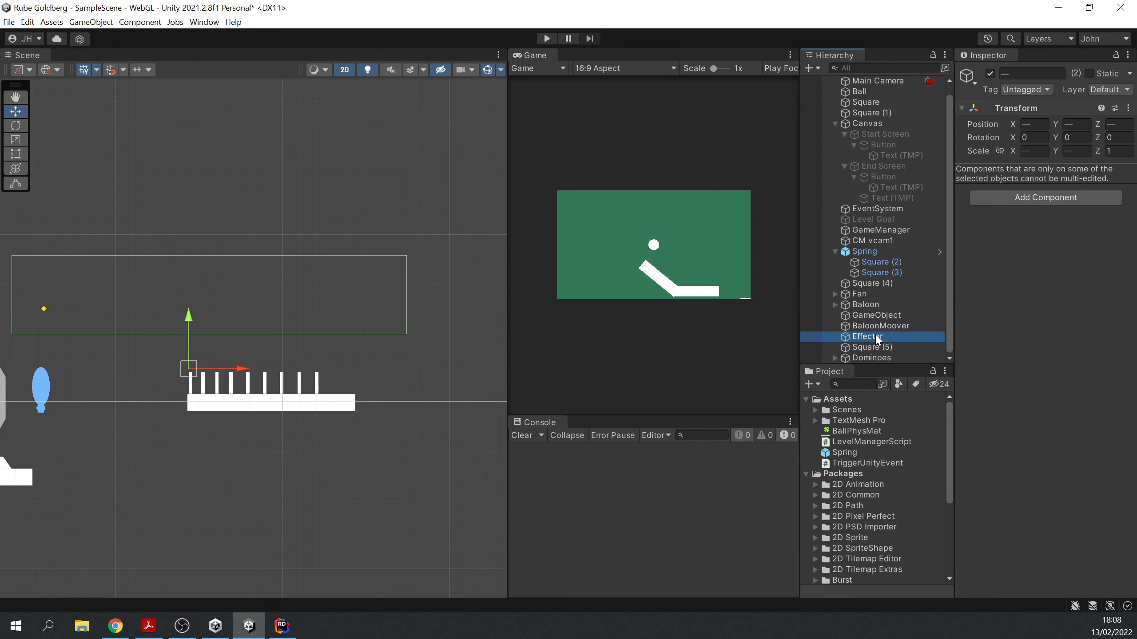
{"action": "left_click", "coordinate": [888, 294], "text": "shift"}
{"action": "scroll", "coordinate": [460, 345], "scroll_direction": "down", "scroll_amount": 2}
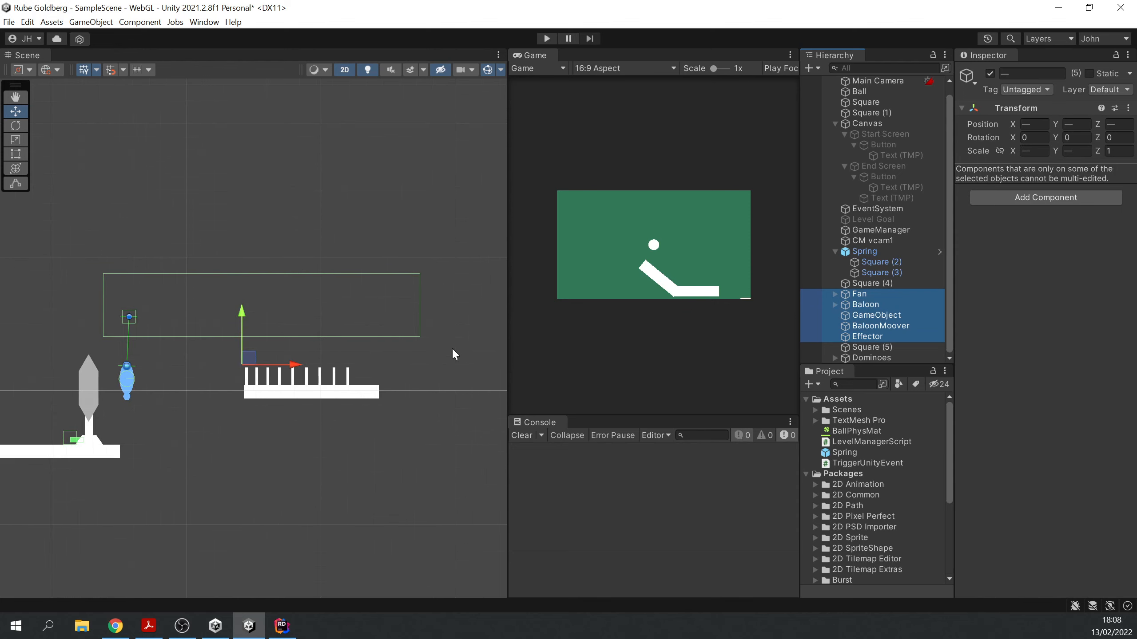
{"action": "scroll", "coordinate": [119, 465], "scroll_direction": "down", "scroll_amount": 6}
{"action": "scroll", "coordinate": [121, 465], "scroll_direction": "up", "scroll_amount": 6}
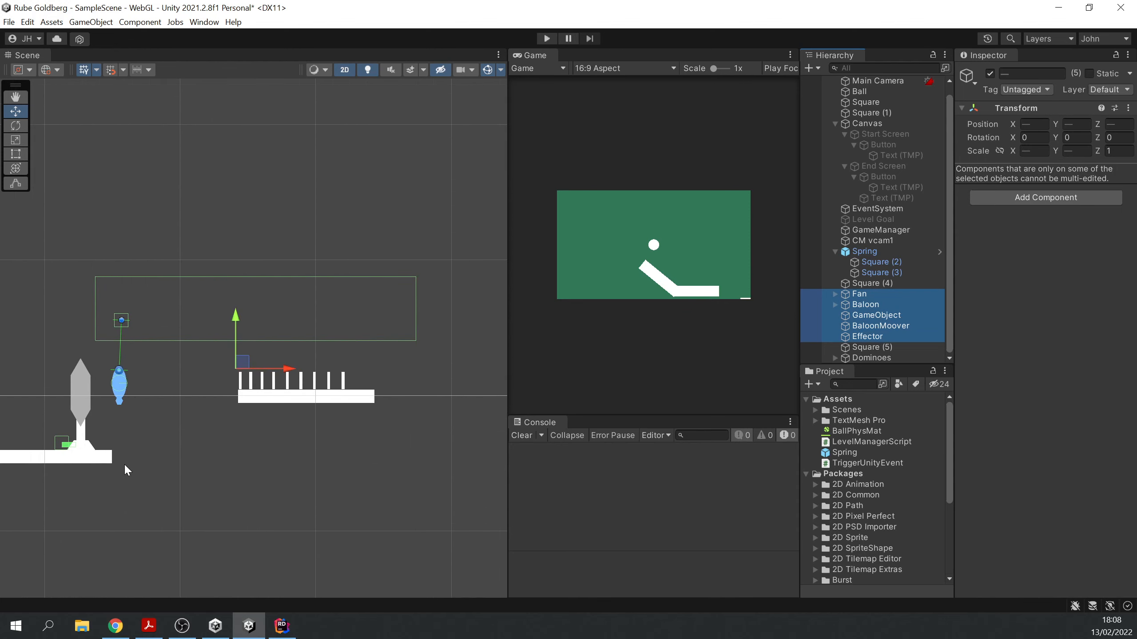
{"action": "middle_click_drag", "start_coordinate": [126, 465], "coordinate": [315, 465]}
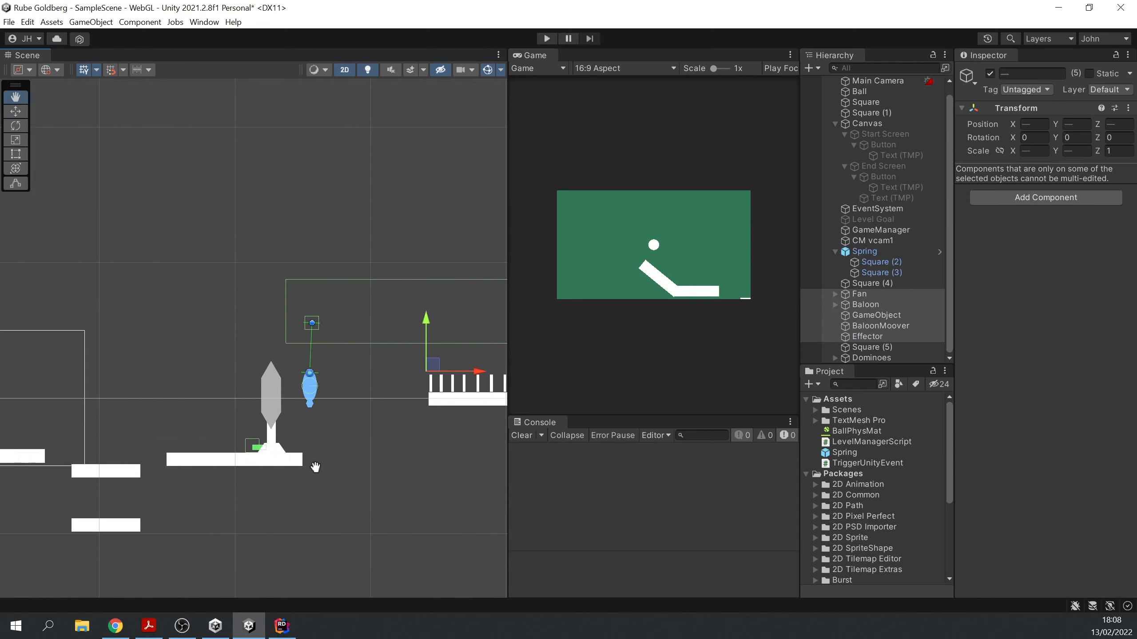
{"action": "right_click", "coordinate": [878, 325]}
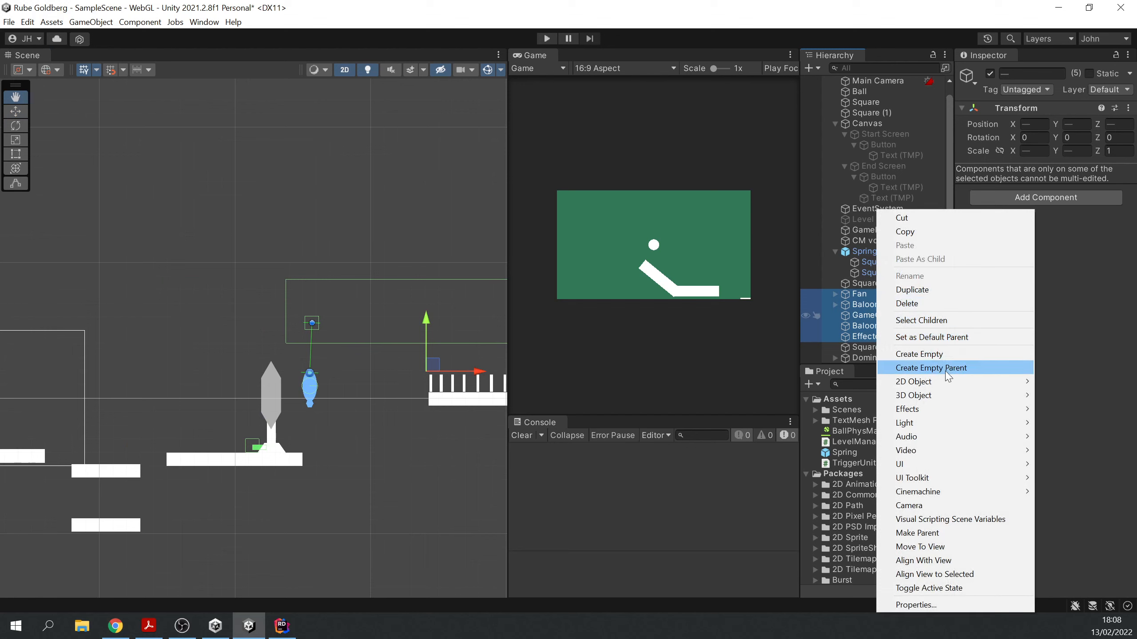
{"action": "left_click", "coordinate": [930, 368]}
Rename the new parent of the fan and balloon objects BalloonFan
{"action": "left_click", "coordinate": [1033, 74]}
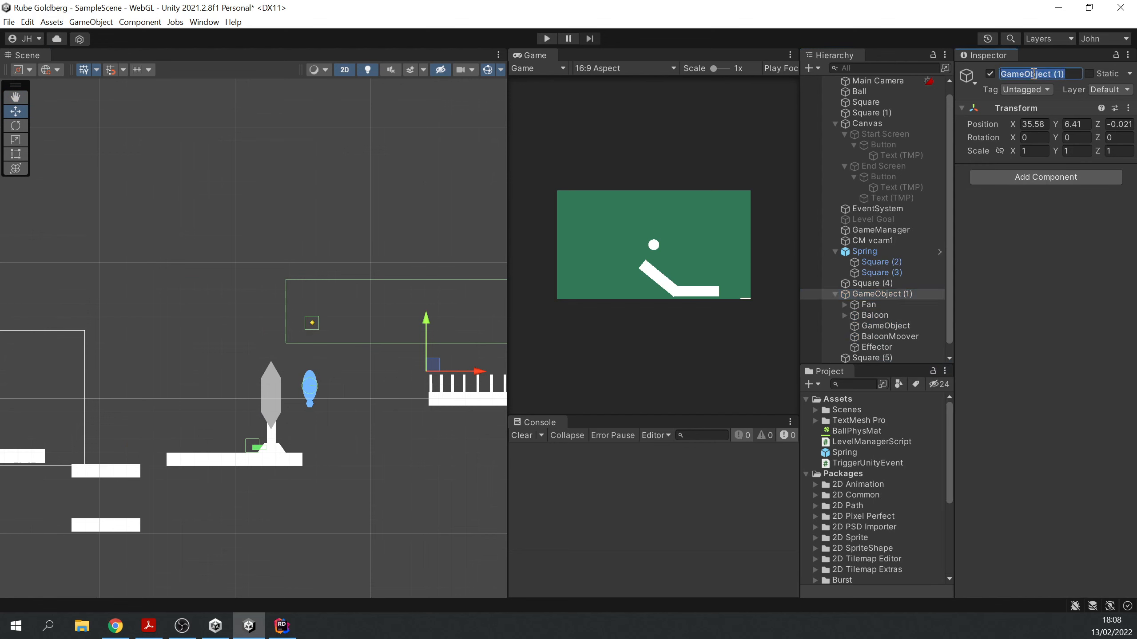
{"action": "type", "text": "B"}
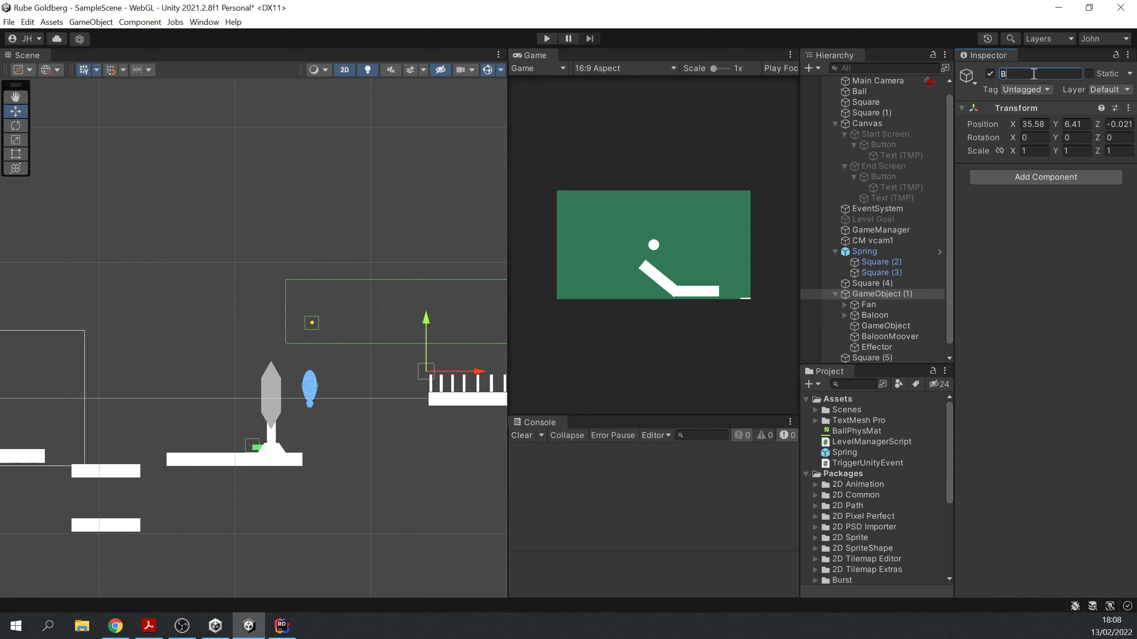
{"action": "type", "text": "aloonFan"}
{"action": "key", "text": "Return"}
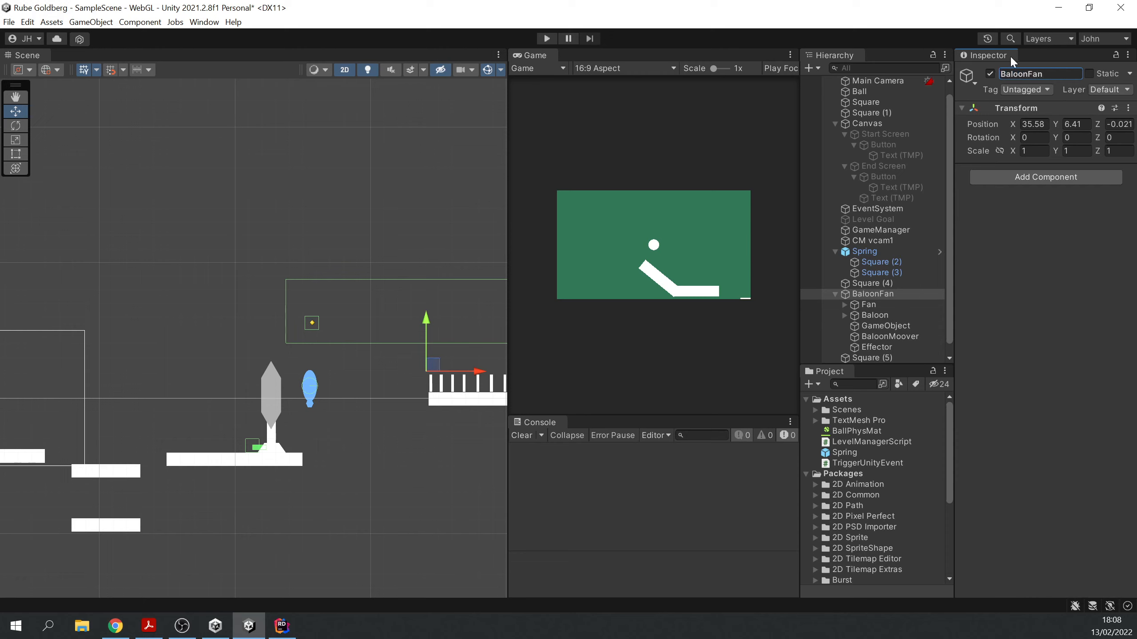
{"action": "left_click", "coordinate": [1017, 75]}
{"action": "left_click", "coordinate": [1014, 72]}
{"action": "type", "text": "l"}
{"action": "key", "text": "Return"}
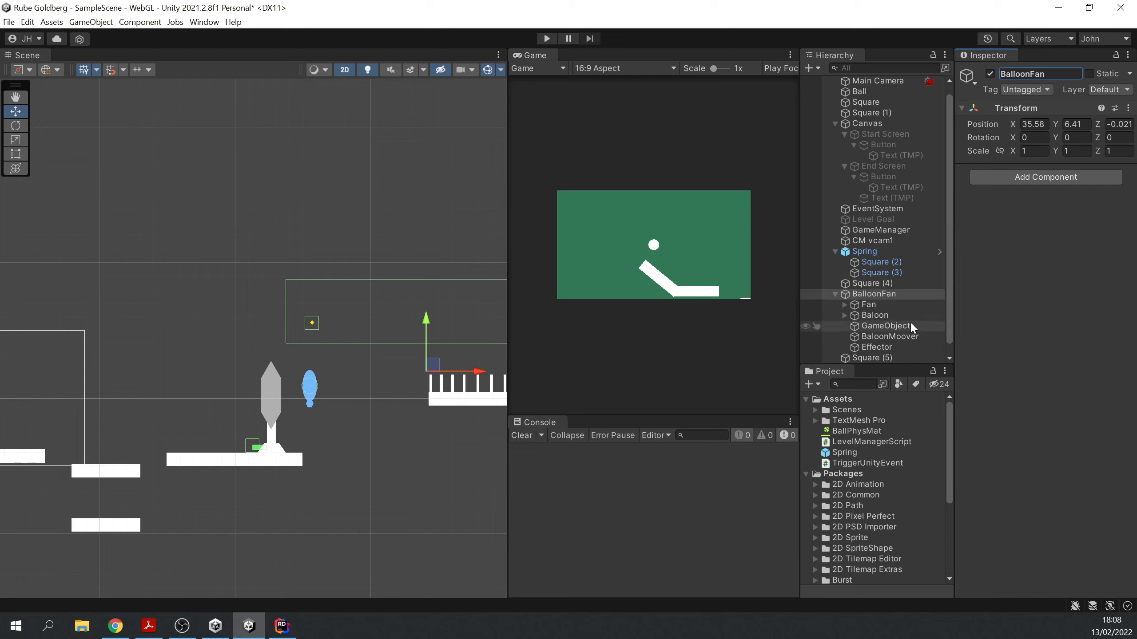
Save BalloonFan as a prefab in the Assets folder and clear the console
{"action": "left_click", "coordinate": [835, 294]}
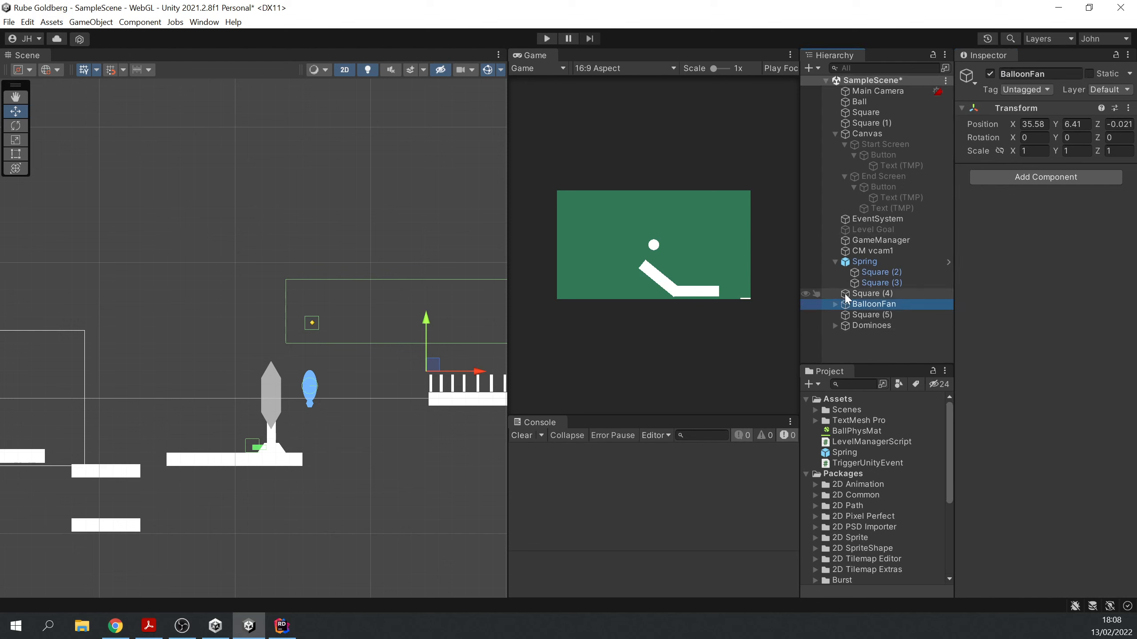
{"action": "left_click_drag", "start_coordinate": [858, 303], "coordinate": [854, 459]}
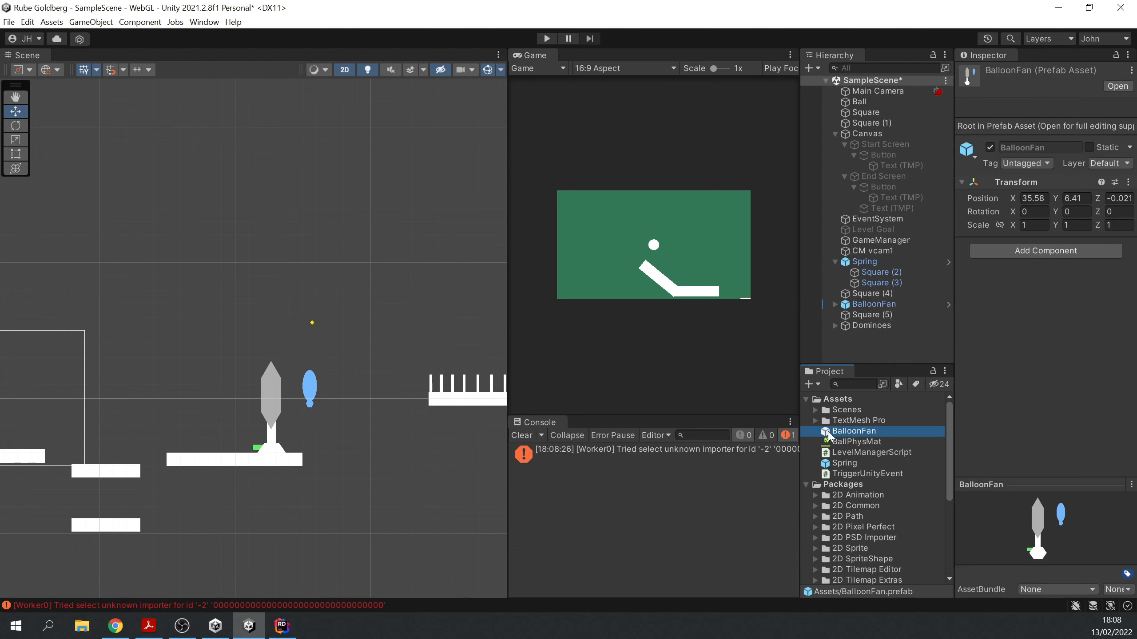
{"action": "left_click", "coordinate": [720, 474]}
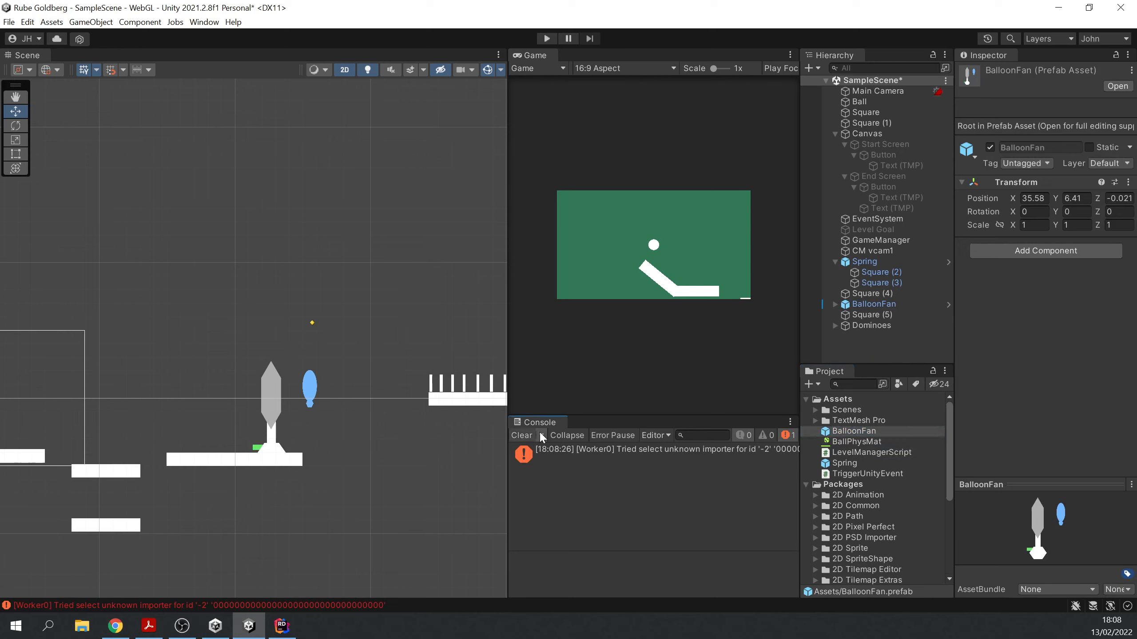
{"action": "left_click", "coordinate": [521, 436]}
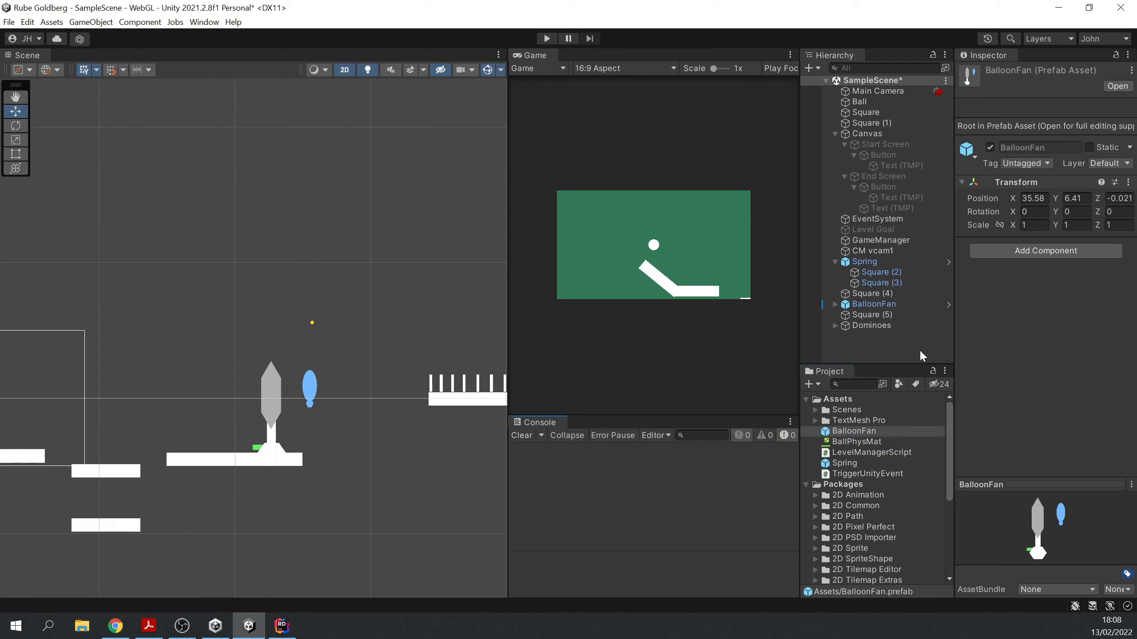
Collapse Spring and group Square, Square (1), Square (4) and Square (5) under a new empty parent
{"action": "left_click", "coordinate": [836, 261]}
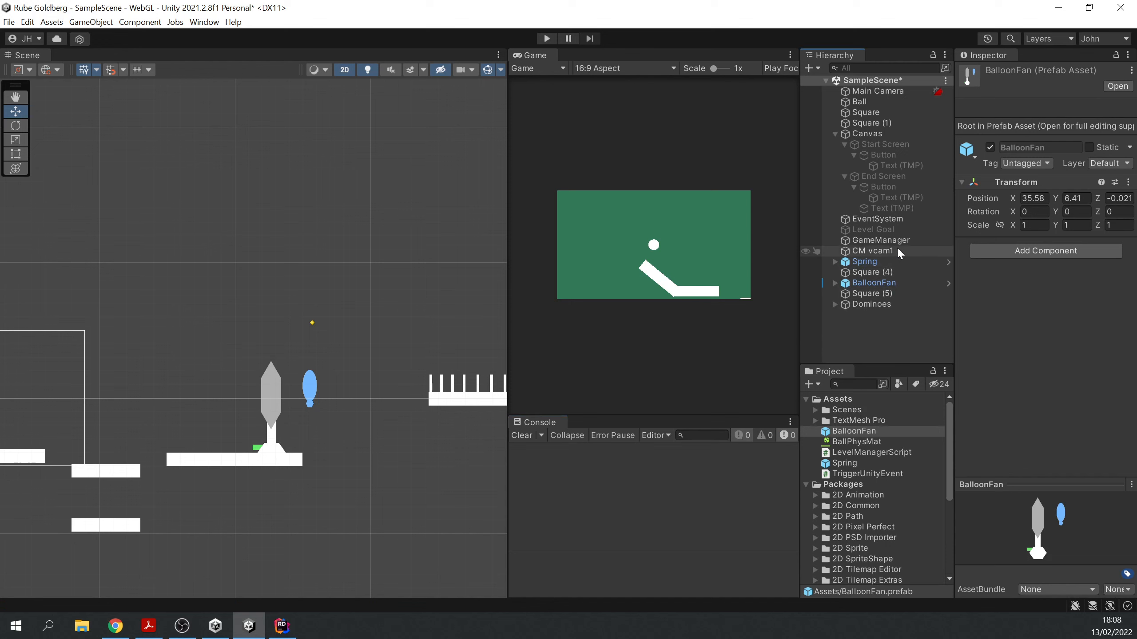
{"action": "left_click", "coordinate": [882, 272]}
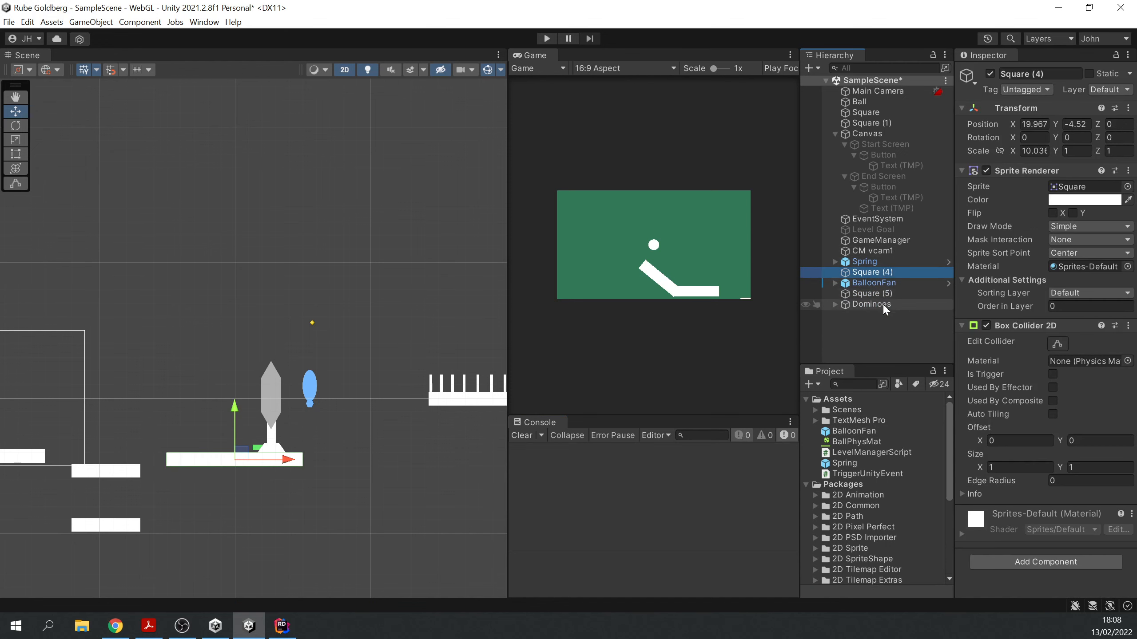
{"action": "left_click", "coordinate": [876, 113]}
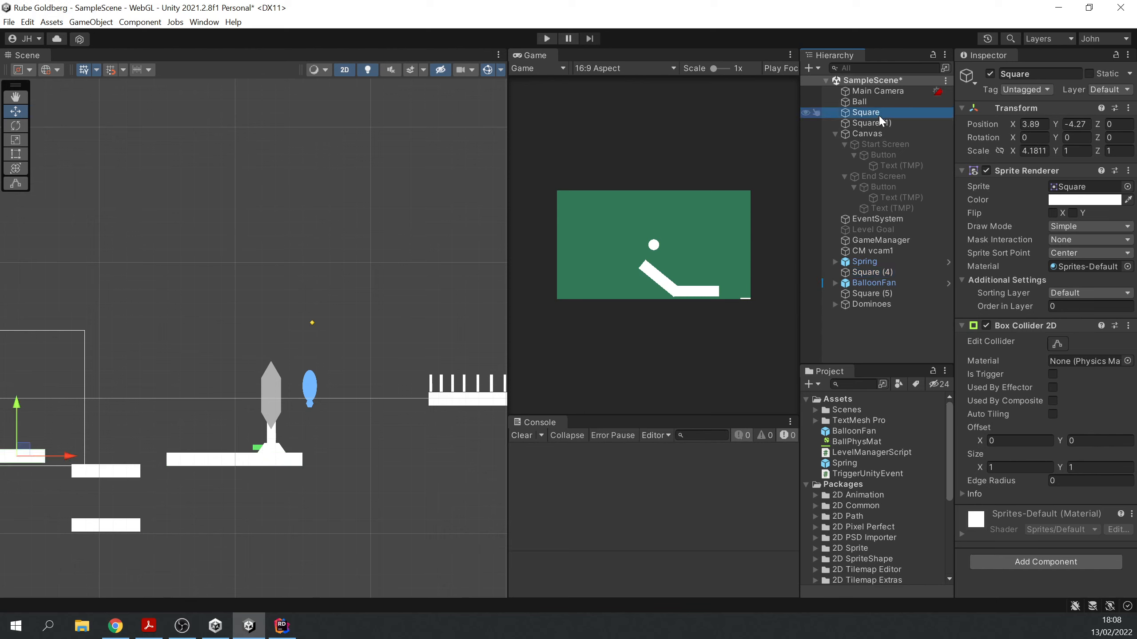
{"action": "left_click", "coordinate": [874, 123], "text": "ctrl"}
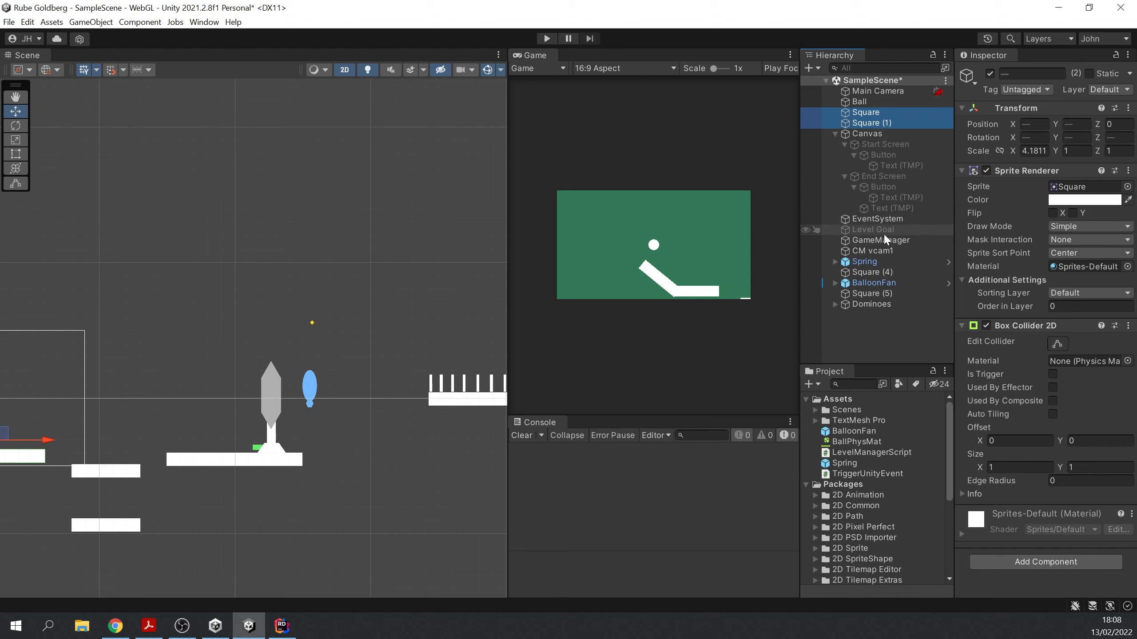
{"action": "left_click", "coordinate": [879, 270], "text": "ctrl"}
{"action": "left_click", "coordinate": [884, 293], "text": "ctrl"}
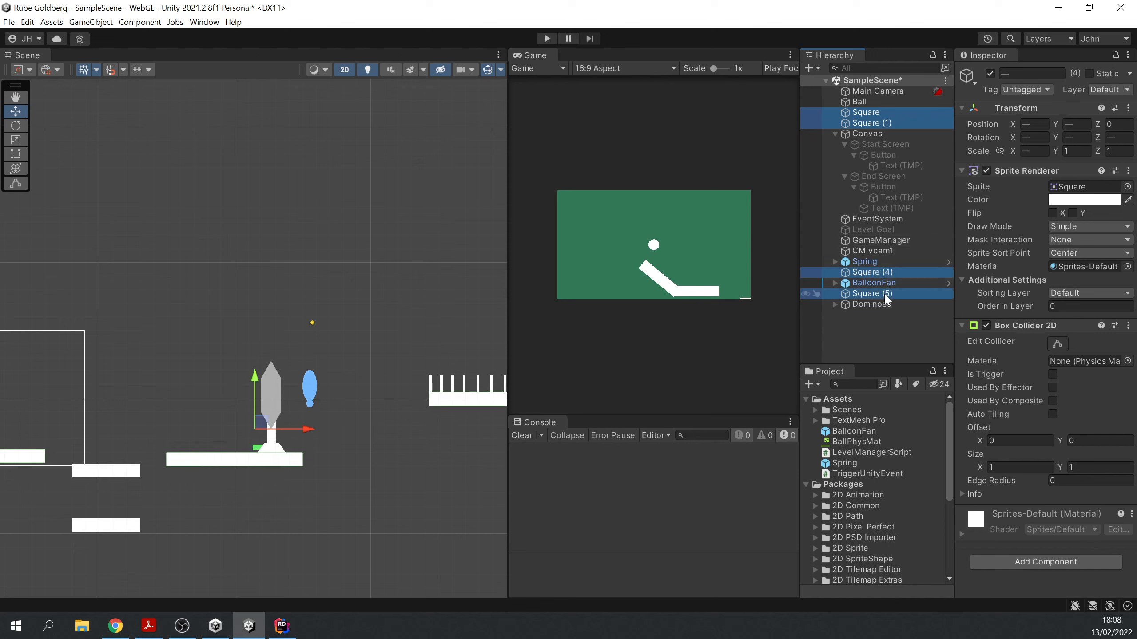
{"action": "right_click", "coordinate": [882, 296]}
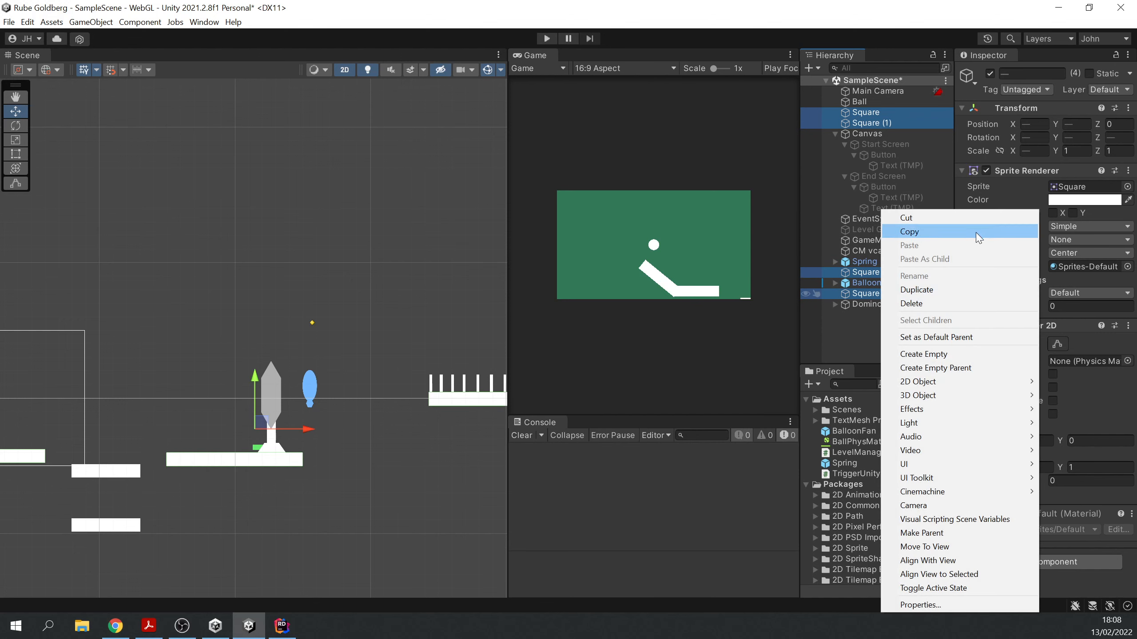
{"action": "left_click", "coordinate": [998, 366]}
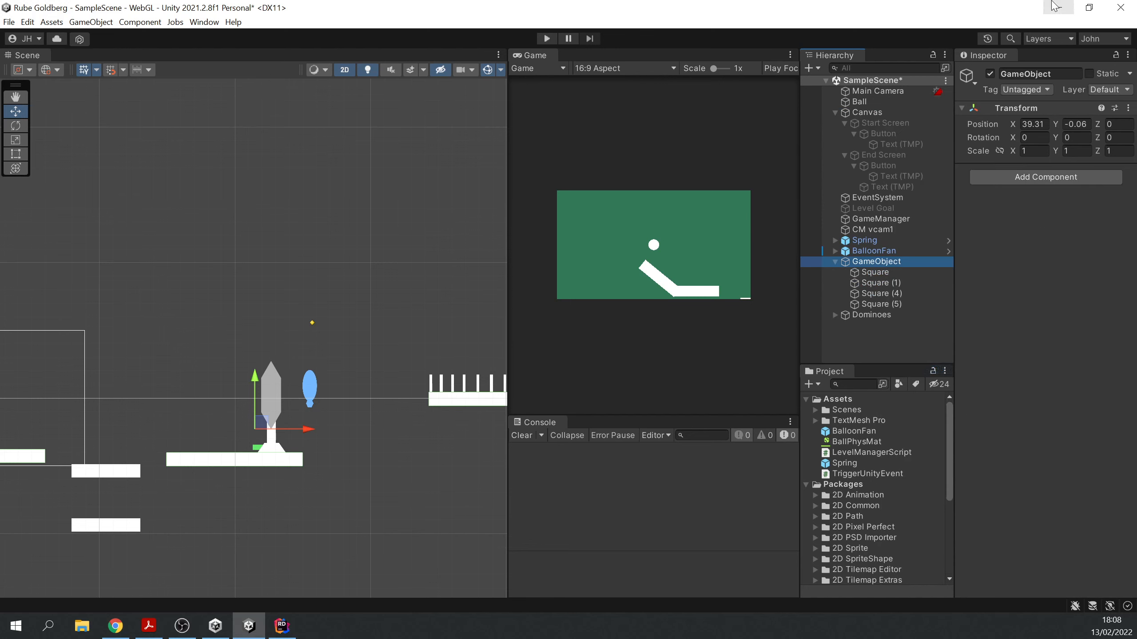
Rename the new parent of the squares Level Platforms, and collapse it and Canvas in the hierarchy
{"action": "left_click", "coordinate": [1046, 75]}
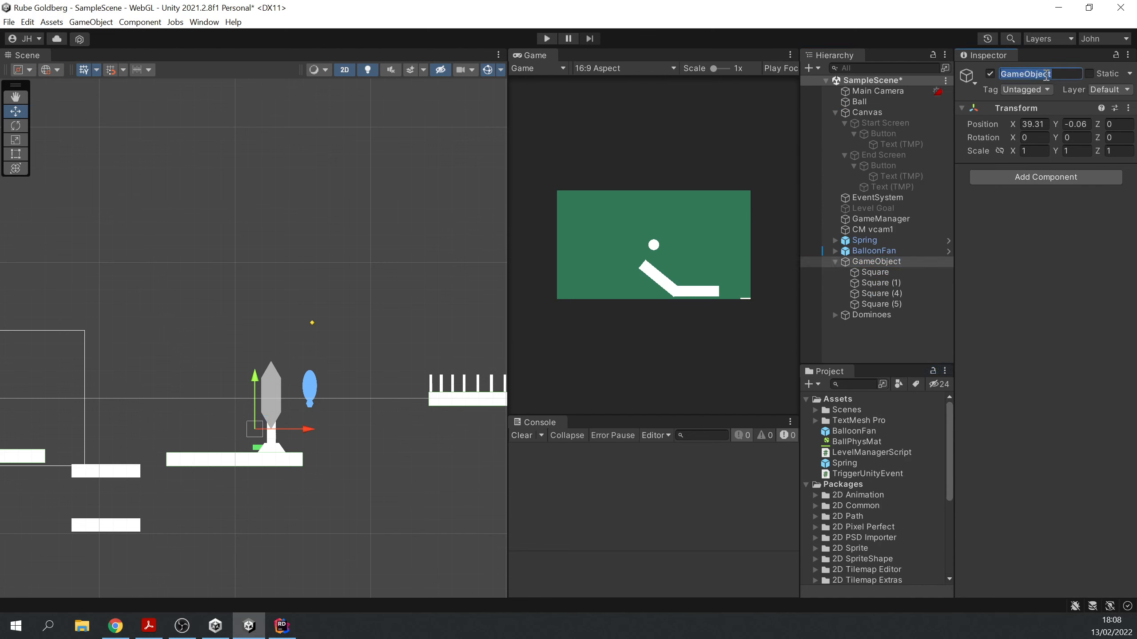
{"action": "type", "text": "Level P"}
{"action": "key", "text": "BackSpace"}
{"action": "type", "text": "Platforms"}
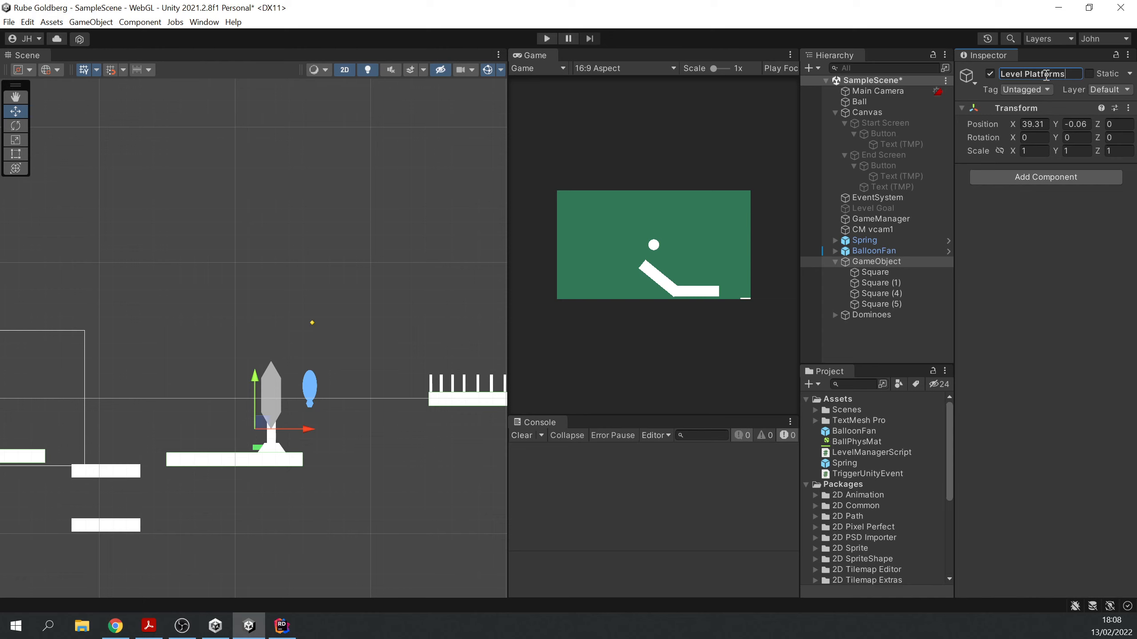
{"action": "key", "text": "Return"}
{"action": "left_click", "coordinate": [835, 112]}
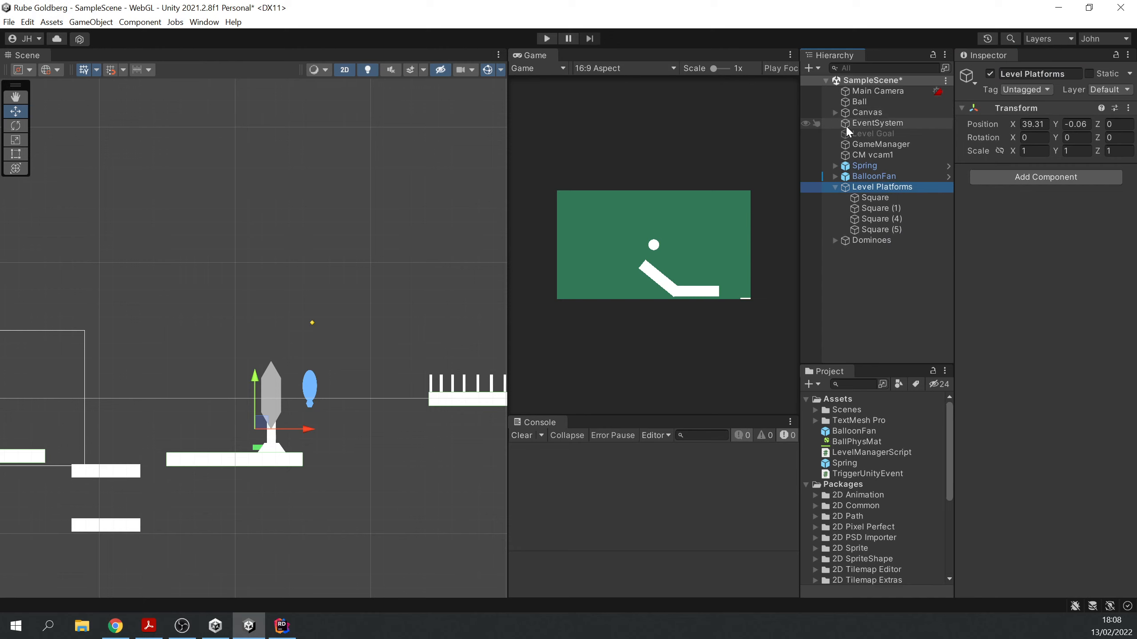
{"action": "left_click", "coordinate": [835, 188]}
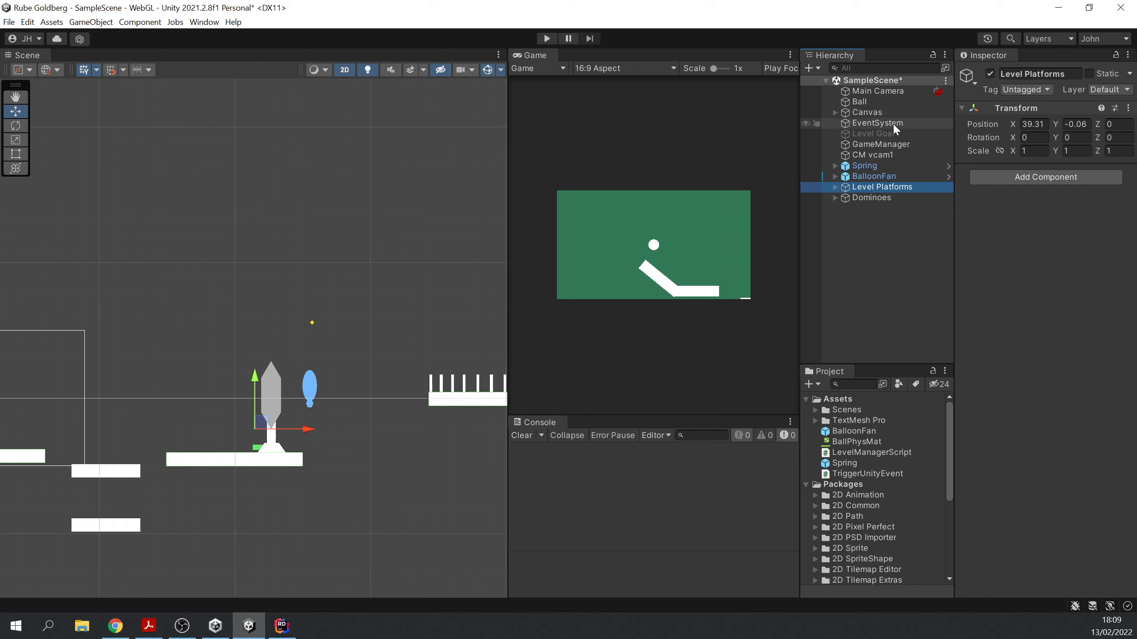
Duplicate Ball and place the copy on the domino platform just past the last domino, at about X 43.05, Y 0.92
{"action": "left_click", "coordinate": [903, 92]}
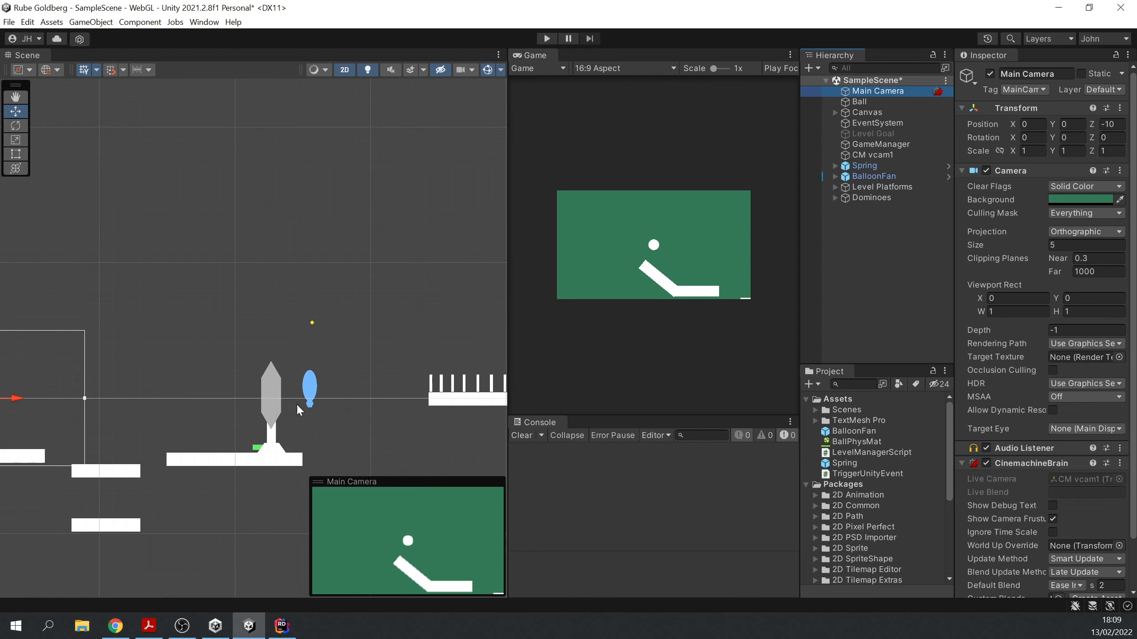
{"action": "scroll", "coordinate": [297, 404], "scroll_direction": "down", "scroll_amount": 3}
{"action": "middle_click_drag", "start_coordinate": [322, 395], "coordinate": [196, 391]}
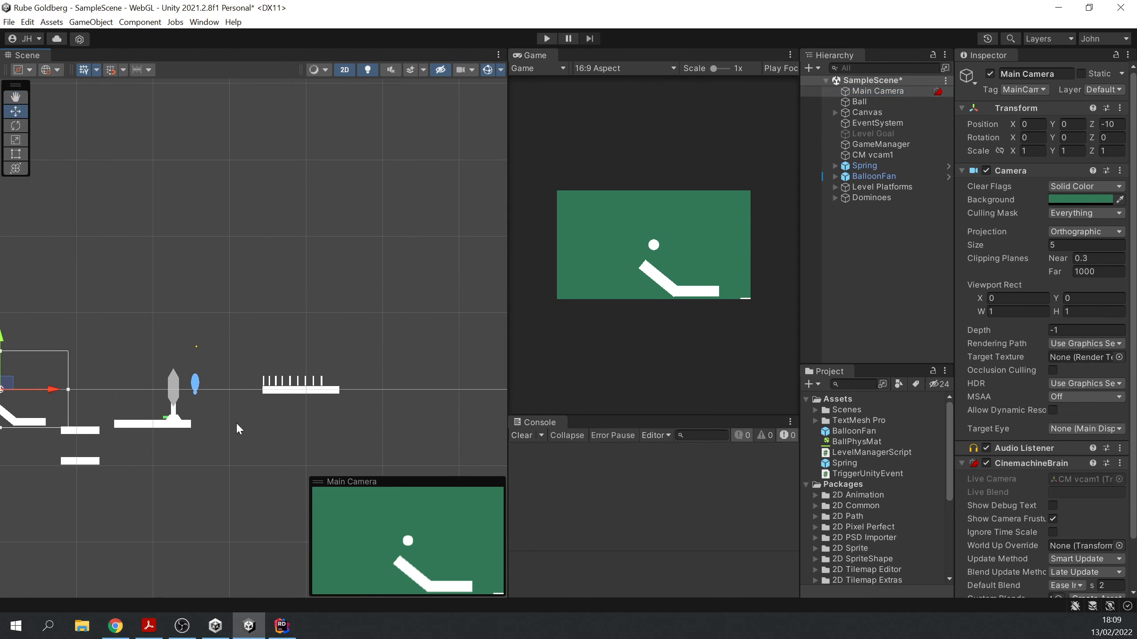
{"action": "scroll", "coordinate": [341, 394], "scroll_direction": "up", "scroll_amount": 4}
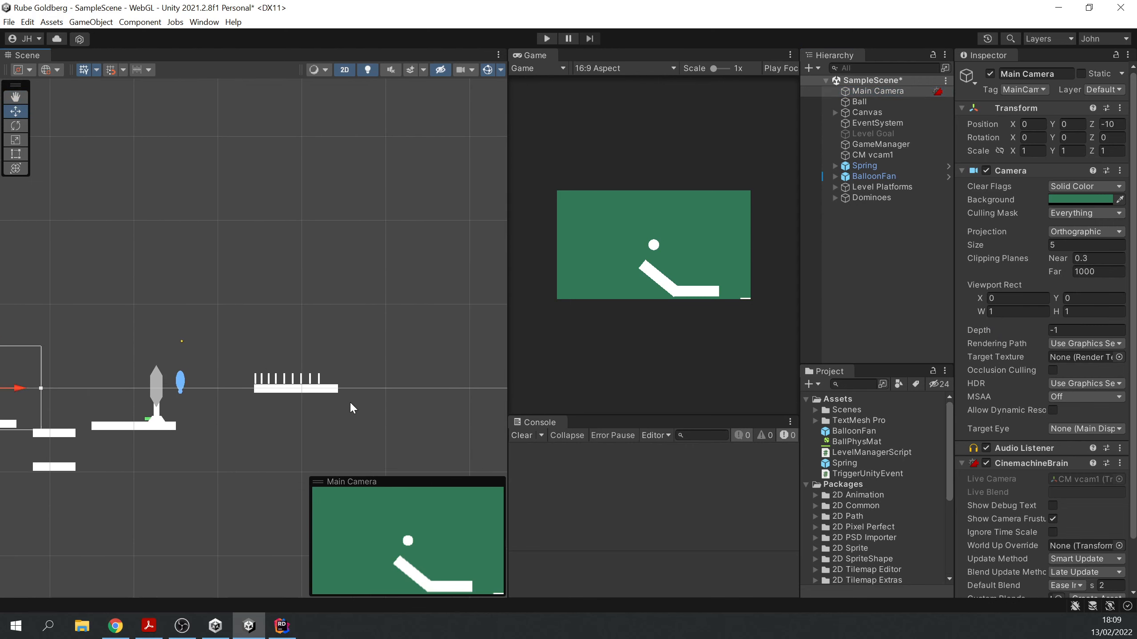
{"action": "left_click", "coordinate": [875, 101]}
{"action": "key", "text": "ctrl+d"}
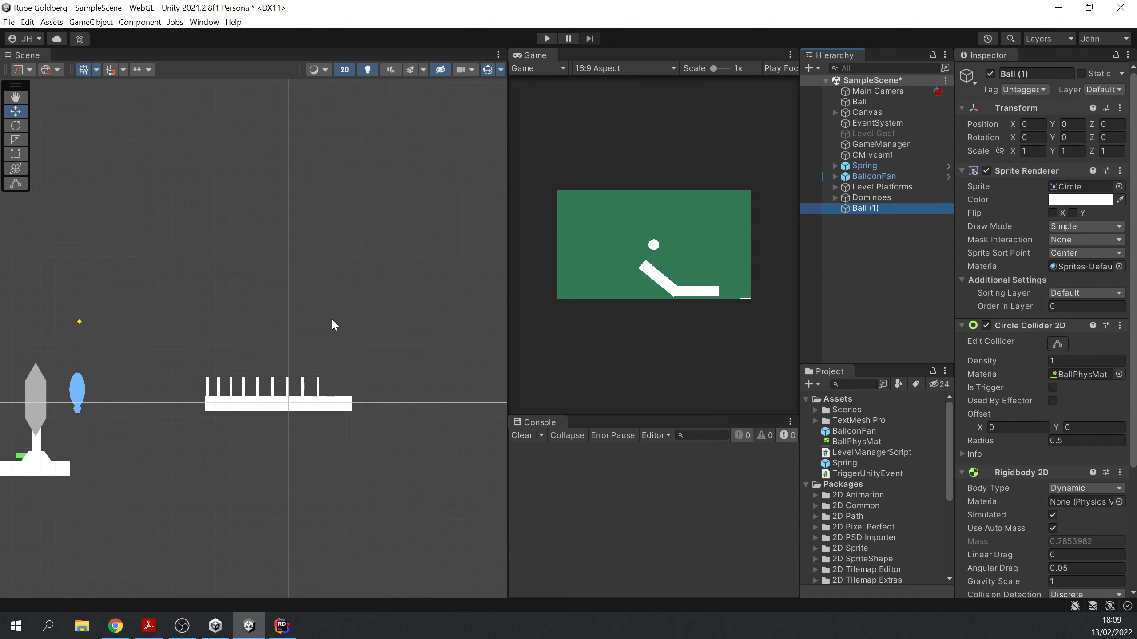
{"action": "scroll", "coordinate": [333, 322], "scroll_direction": "down", "scroll_amount": 4}
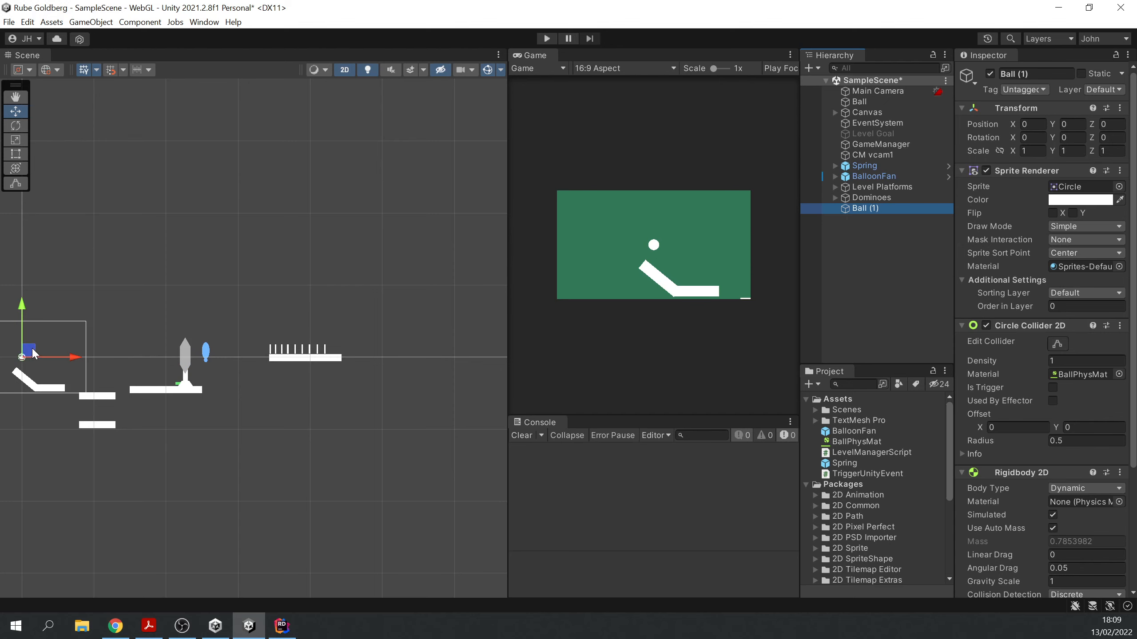
{"action": "left_click_drag", "start_coordinate": [32, 353], "coordinate": [340, 329]}
{"action": "scroll", "coordinate": [345, 346], "scroll_direction": "up", "scroll_amount": 5}
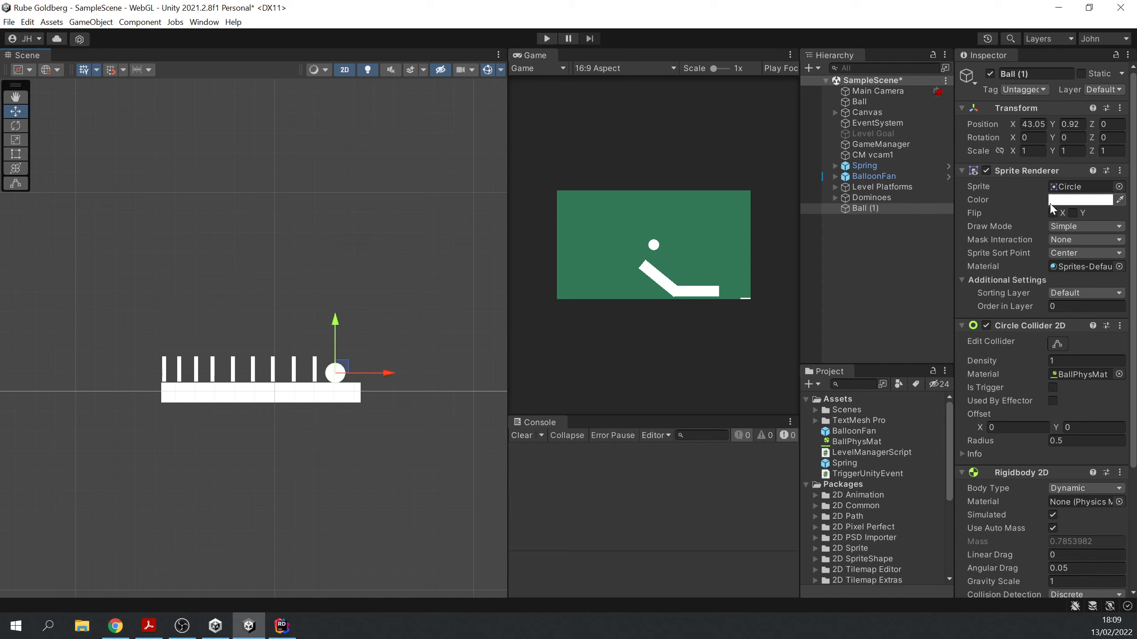
Play the scene to test how the falling dominoes push the second ball, and stop it again
{"action": "scroll", "coordinate": [1023, 457], "scroll_direction": "down", "scroll_amount": 3}
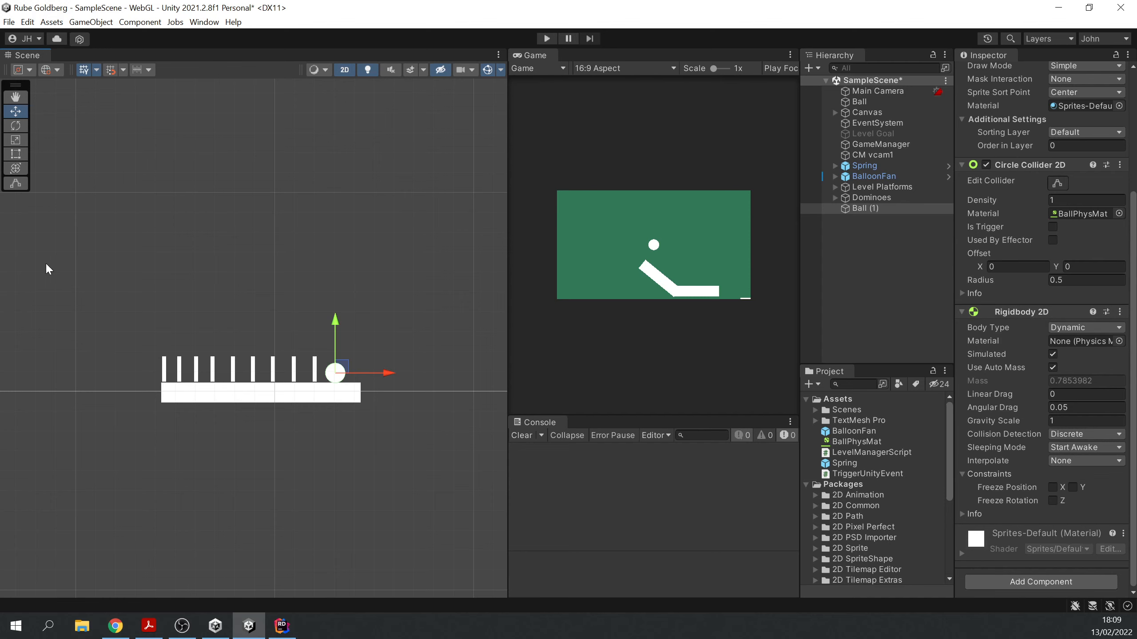
{"action": "scroll", "coordinate": [235, 355], "scroll_direction": "down", "scroll_amount": 2}
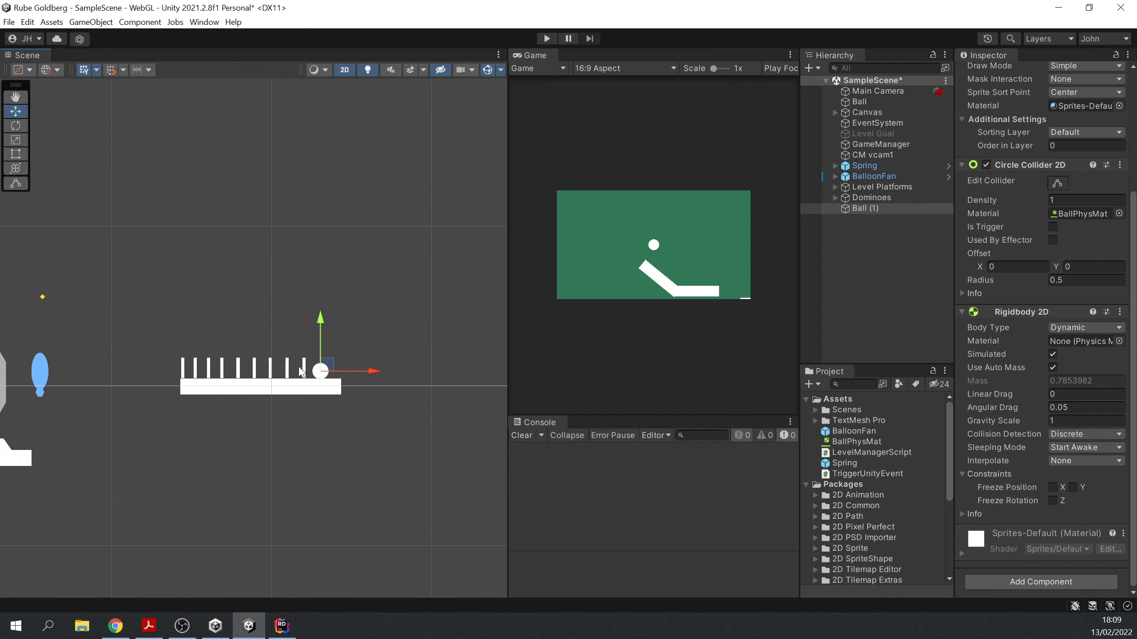
{"action": "scroll", "coordinate": [88, 365], "scroll_direction": "up", "scroll_amount": 2}
{"action": "scroll", "coordinate": [166, 359], "scroll_direction": "down", "scroll_amount": 2}
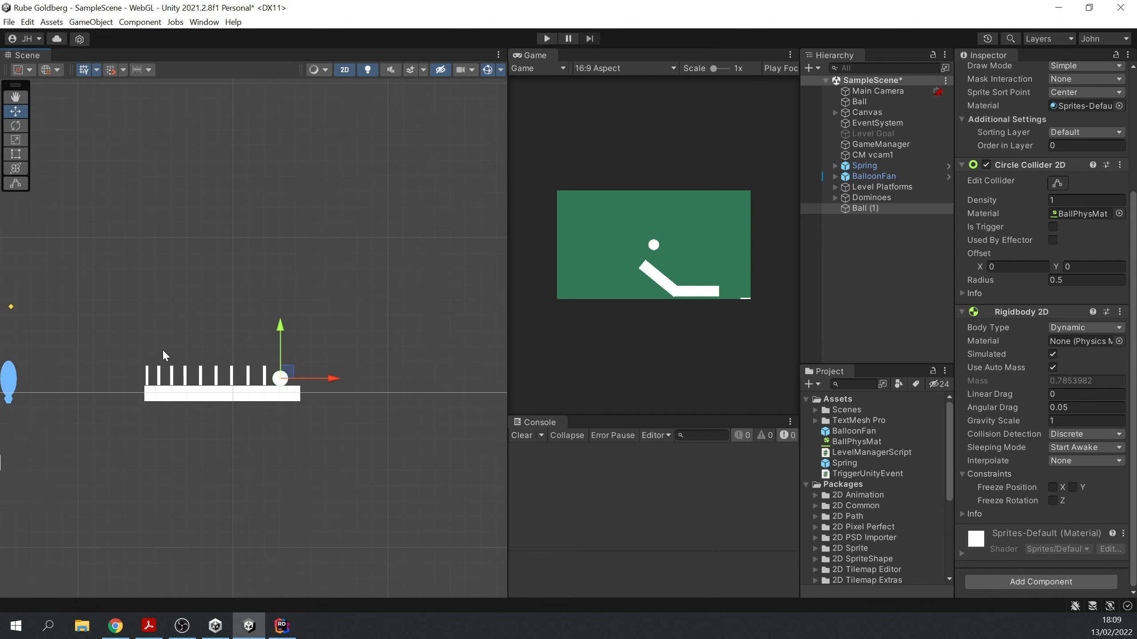
{"action": "left_click", "coordinate": [546, 39]}
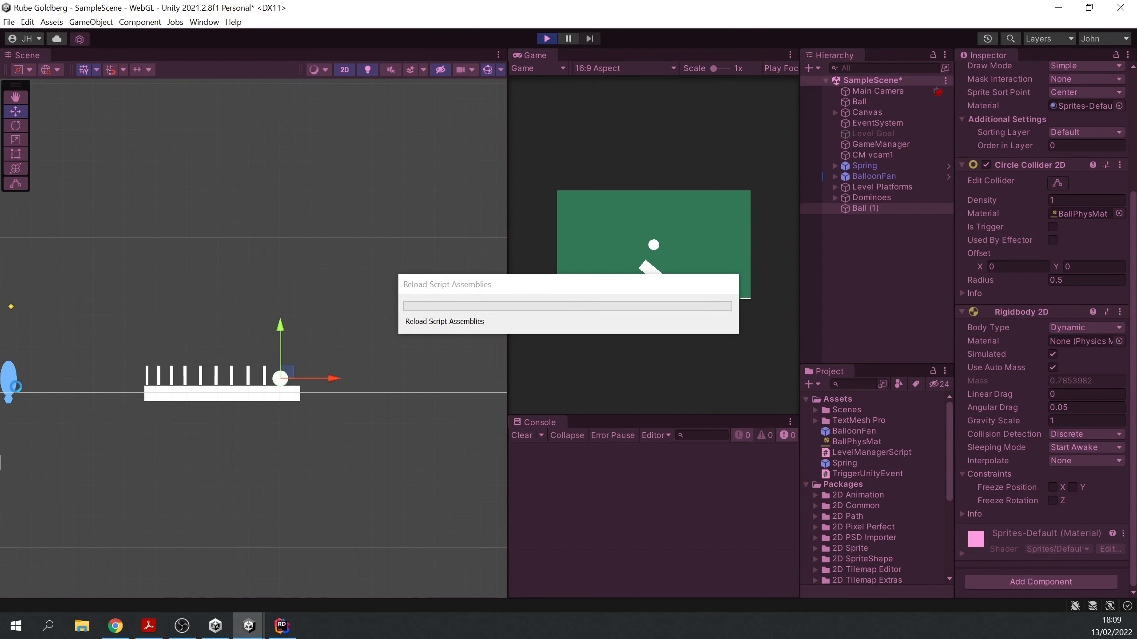
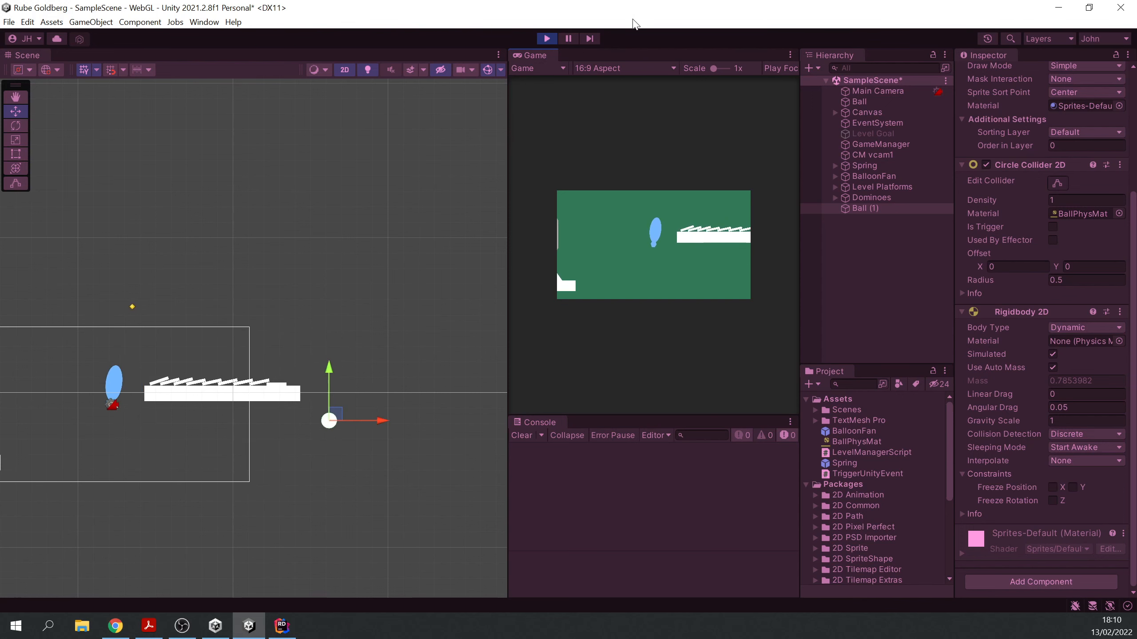
{"action": "left_click", "coordinate": [547, 37]}
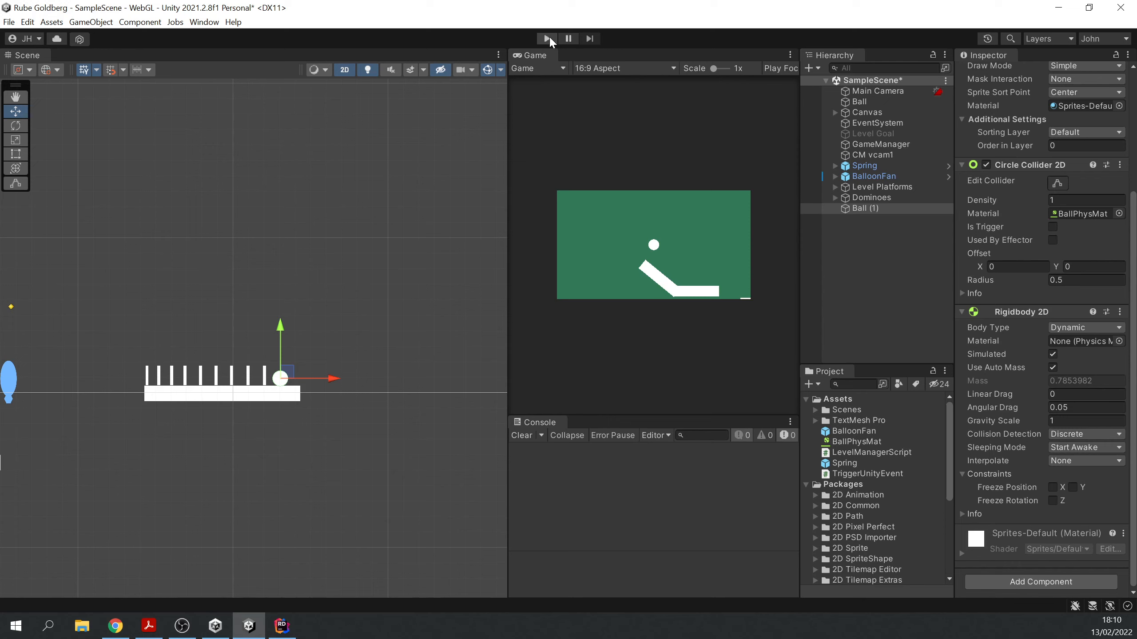
Duplicate the domino platform Square (5) and move the copy to its far end, at about X 9.67, Y -0.39
{"action": "left_click", "coordinate": [835, 187]}
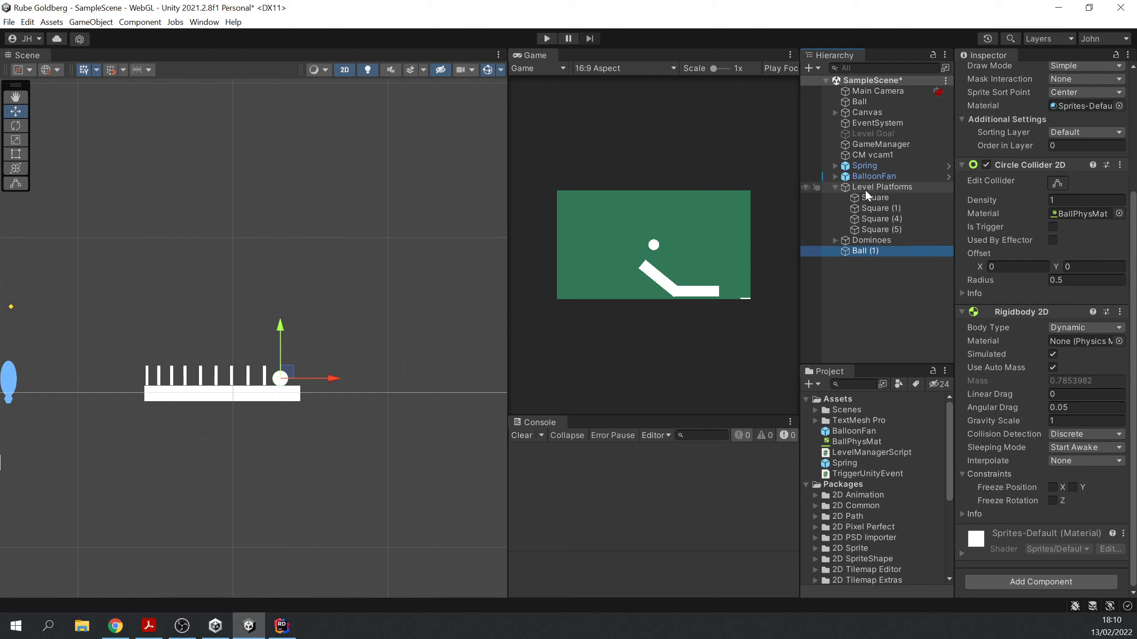
{"action": "left_click", "coordinate": [888, 228]}
{"action": "key", "text": "ctrl+d"}
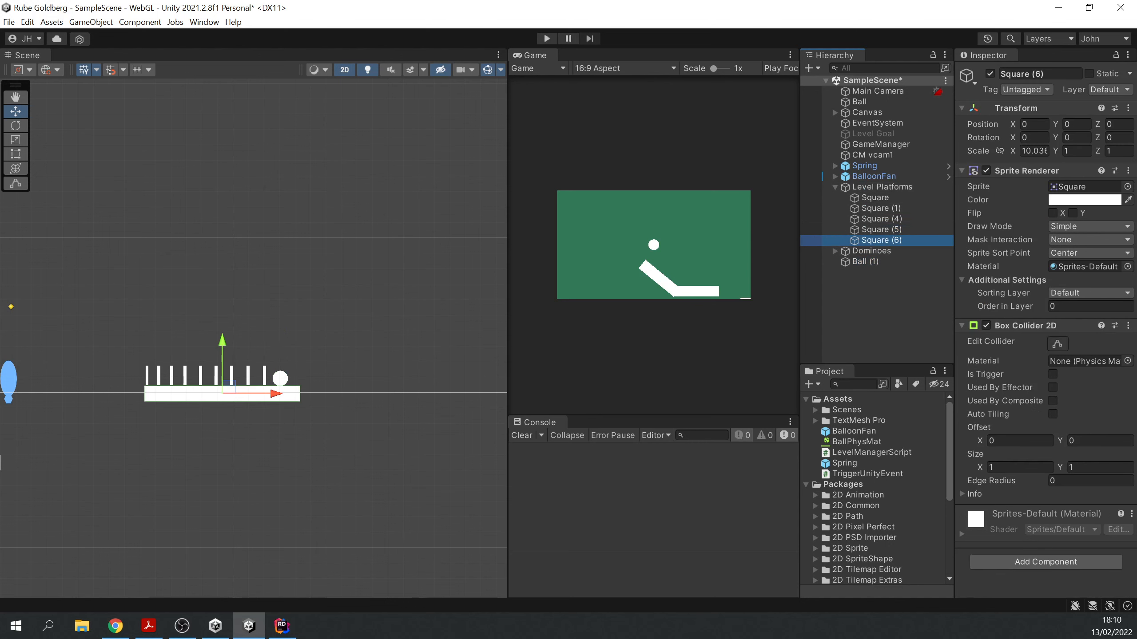
{"action": "left_click_drag", "start_coordinate": [227, 389], "coordinate": [379, 394]}
{"action": "scroll", "coordinate": [293, 450], "scroll_direction": "down", "scroll_amount": 2}
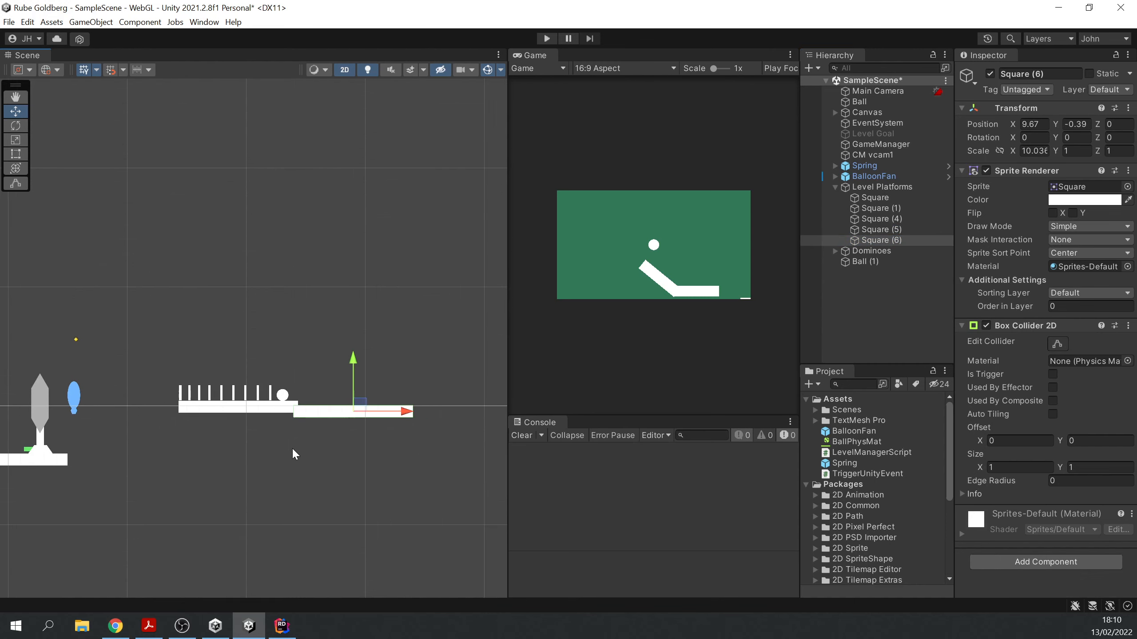
Rotate the copied platform to about -41.15 degrees and position it as a downward ramp at about X 8.49, Y -3.25
{"action": "key", "text": "r"}
{"action": "key", "text": "t"}
{"action": "key", "text": "r"}
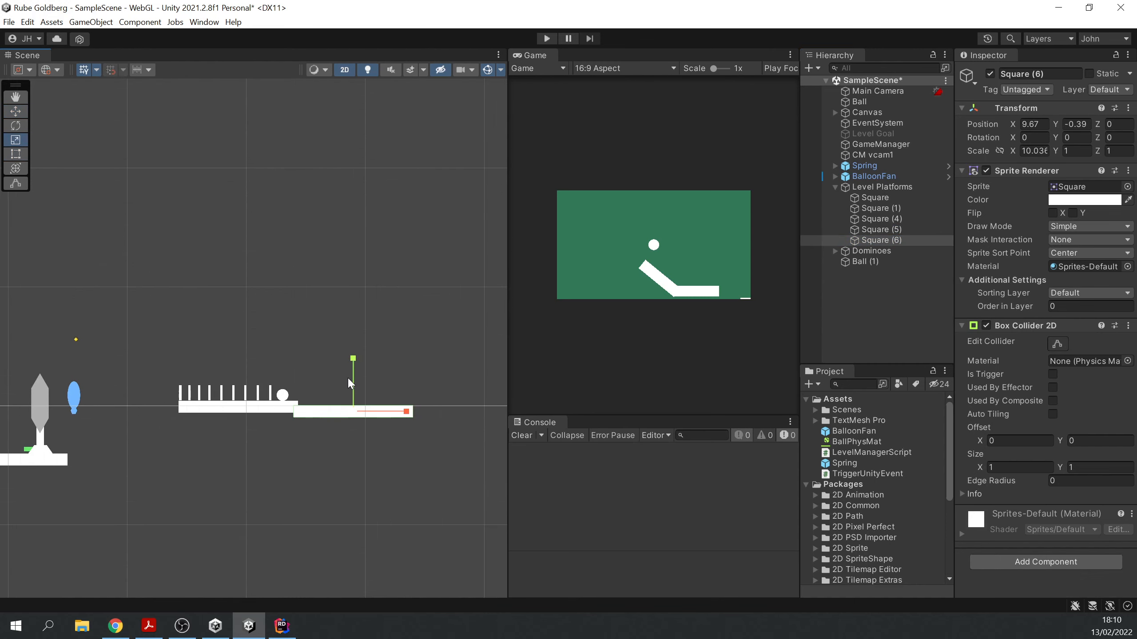
{"action": "key", "text": "e"}
{"action": "left_click_drag", "start_coordinate": [374, 360], "coordinate": [351, 441]}
{"action": "key", "text": "w"}
{"action": "scroll", "coordinate": [384, 512], "scroll_direction": "up", "scroll_amount": 4}
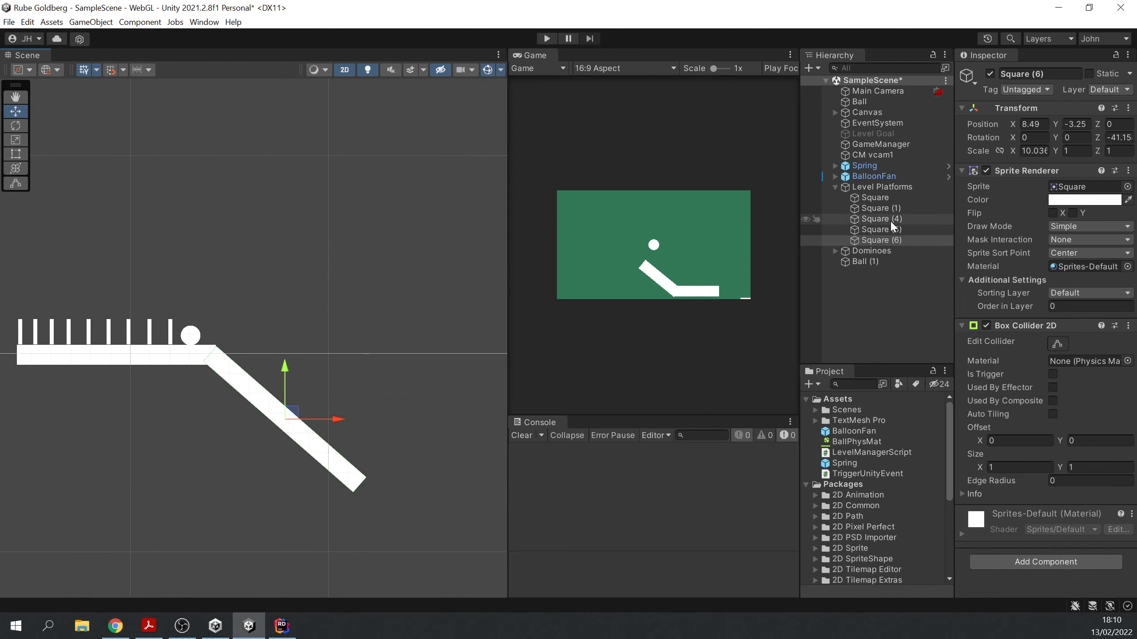
Duplicate Square (5) again and place the copy at the ramp's lower end, at about X 14.65, Y -6.52
{"action": "left_click", "coordinate": [885, 231]}
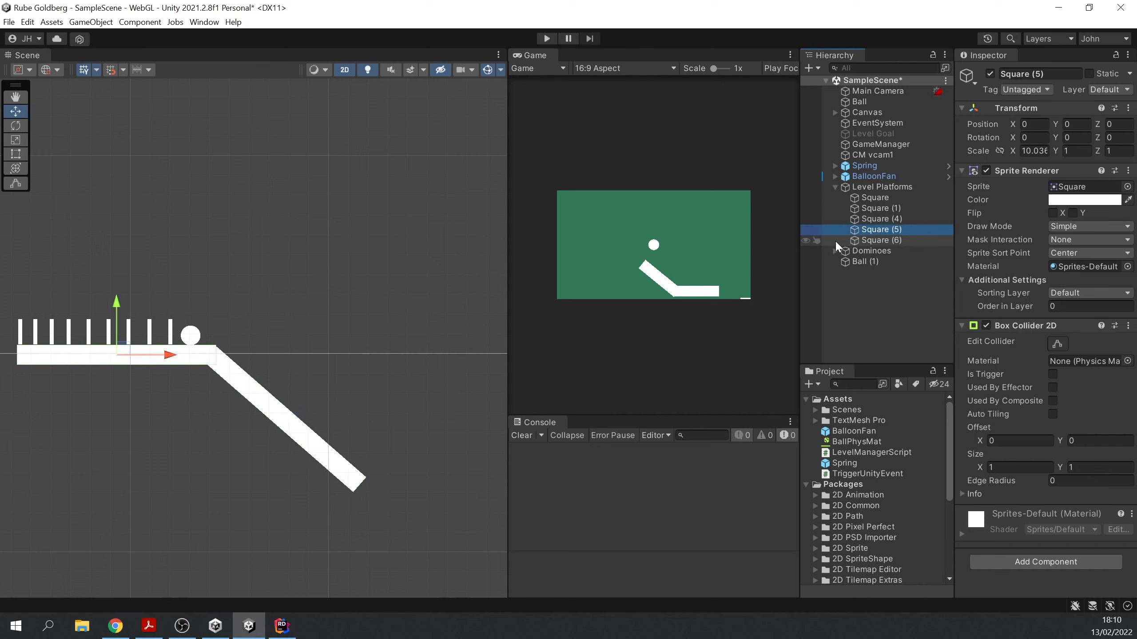
{"action": "key", "text": "ctrl+d"}
{"action": "left_click_drag", "start_coordinate": [119, 351], "coordinate": [416, 473]}
{"action": "scroll", "coordinate": [388, 457], "scroll_direction": "down", "scroll_amount": 1}
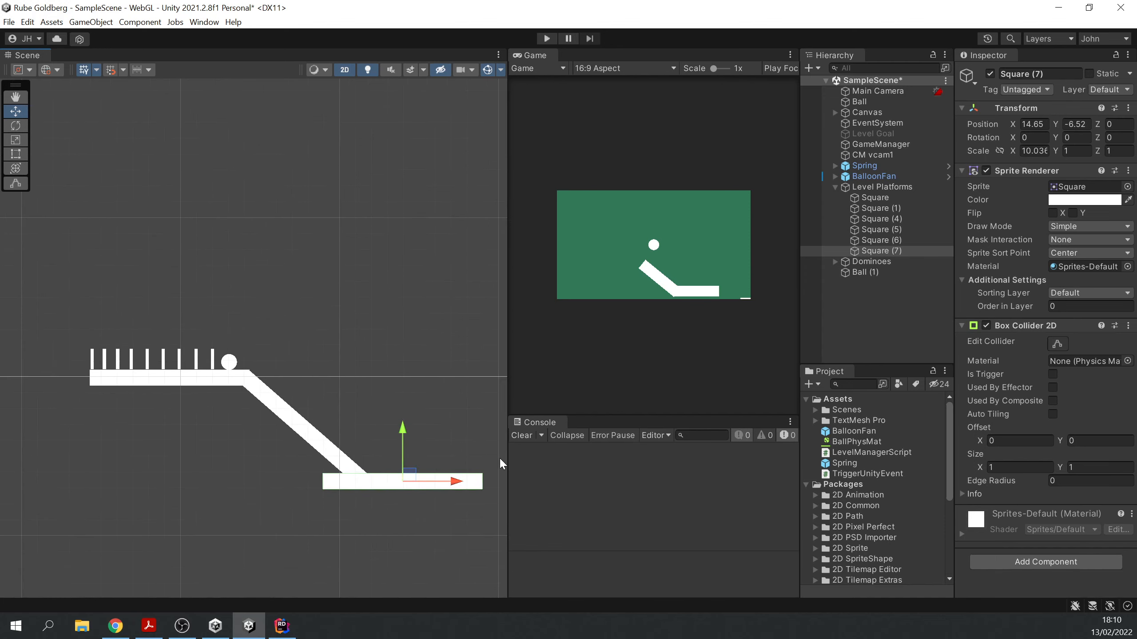
Shorten the lower flat platform to an X scale of about 5.52
{"action": "key", "text": "e"}
{"action": "key", "text": "r"}
{"action": "left_click_drag", "start_coordinate": [461, 483], "coordinate": [432, 487]}
{"action": "key", "text": "w"}
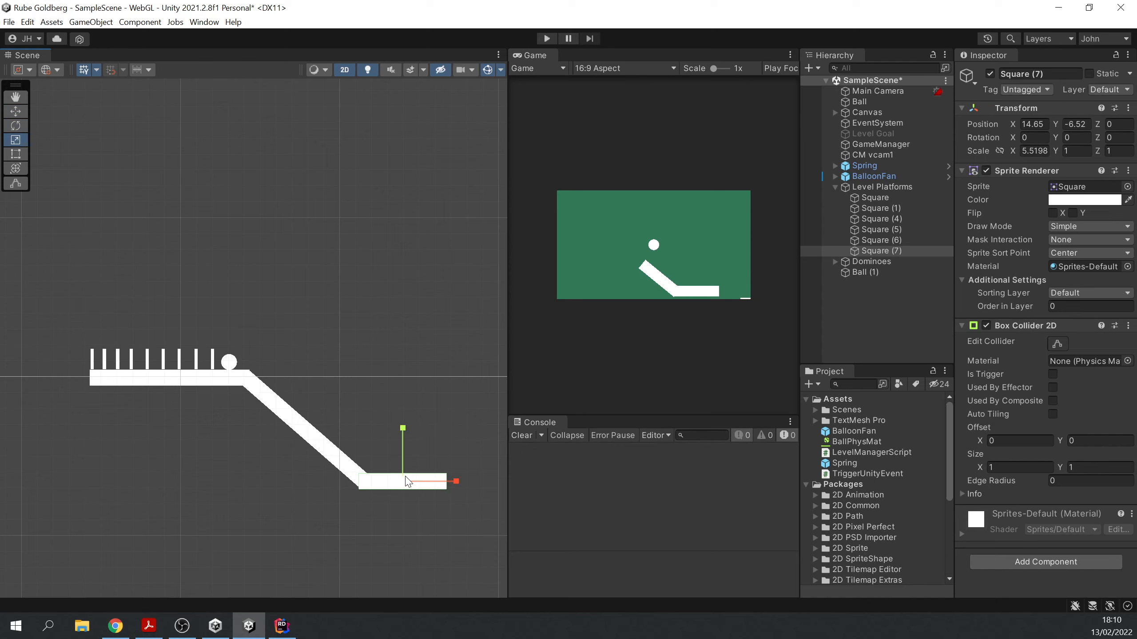
Shorten the flat platform at the ramp's lower end to an X scale of about 3.10
{"action": "left_click_drag", "start_coordinate": [403, 449], "coordinate": [398, 441]}
{"action": "scroll", "coordinate": [399, 474], "scroll_direction": "up", "scroll_amount": 6}
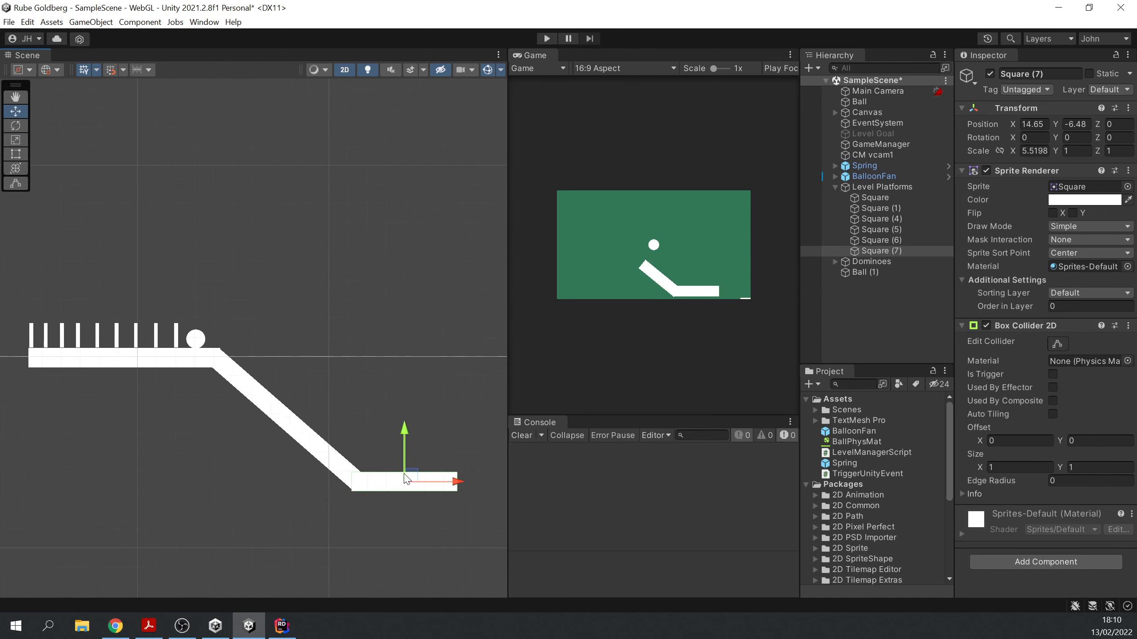
{"action": "scroll", "coordinate": [350, 404], "scroll_direction": "up", "scroll_amount": 4}
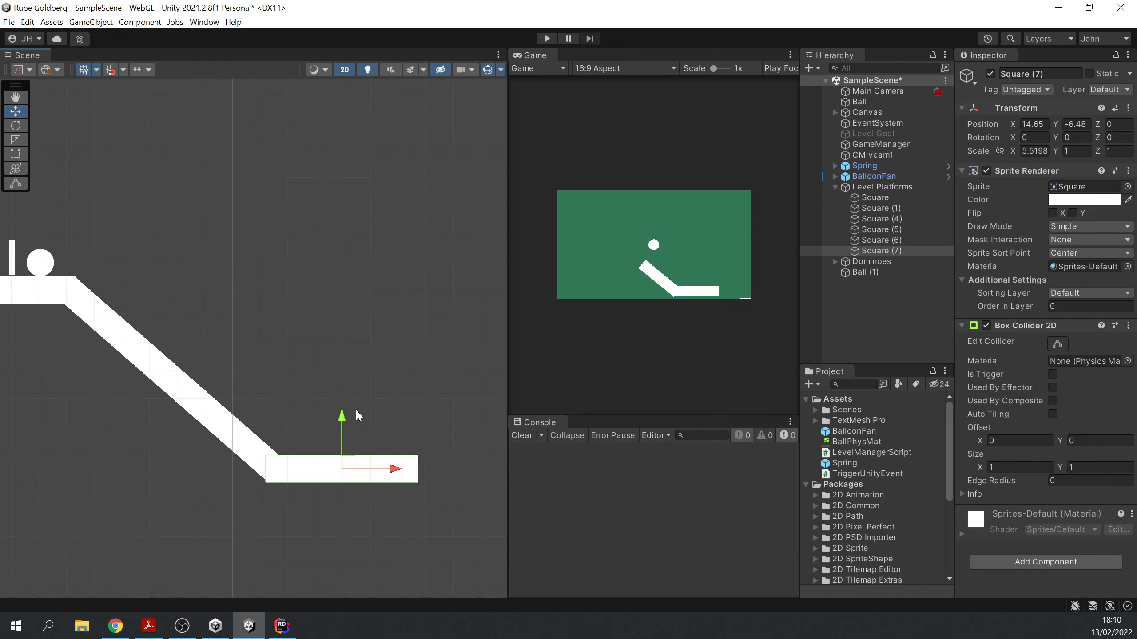
{"action": "key", "text": "e"}
{"action": "key", "text": "r"}
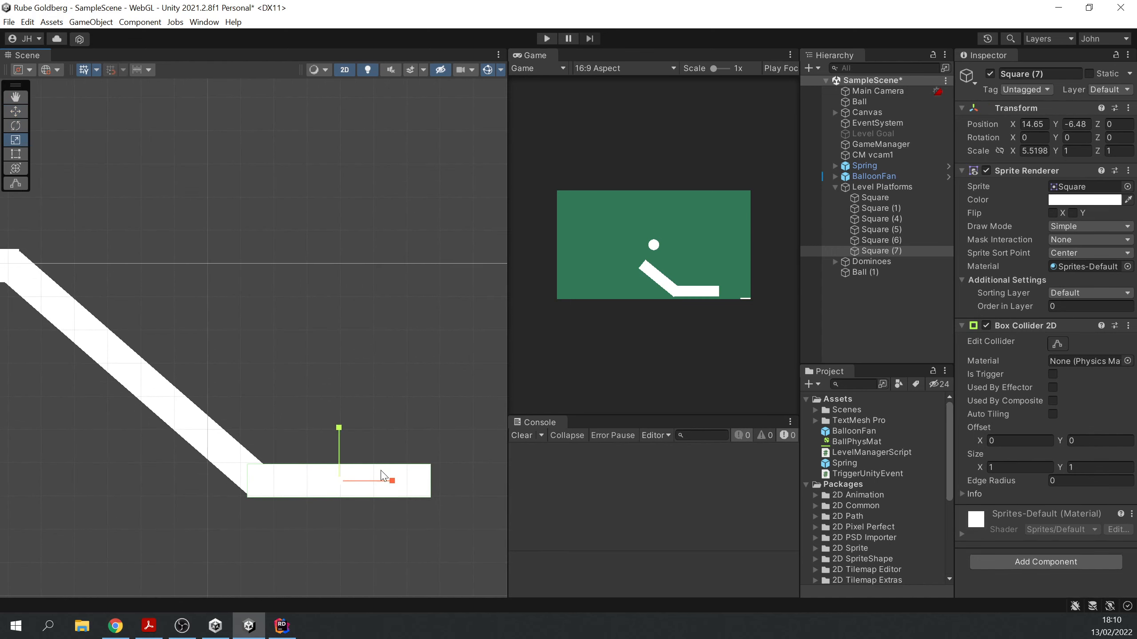
{"action": "left_click_drag", "start_coordinate": [397, 481], "coordinate": [372, 481]}
{"action": "key", "text": "w"}
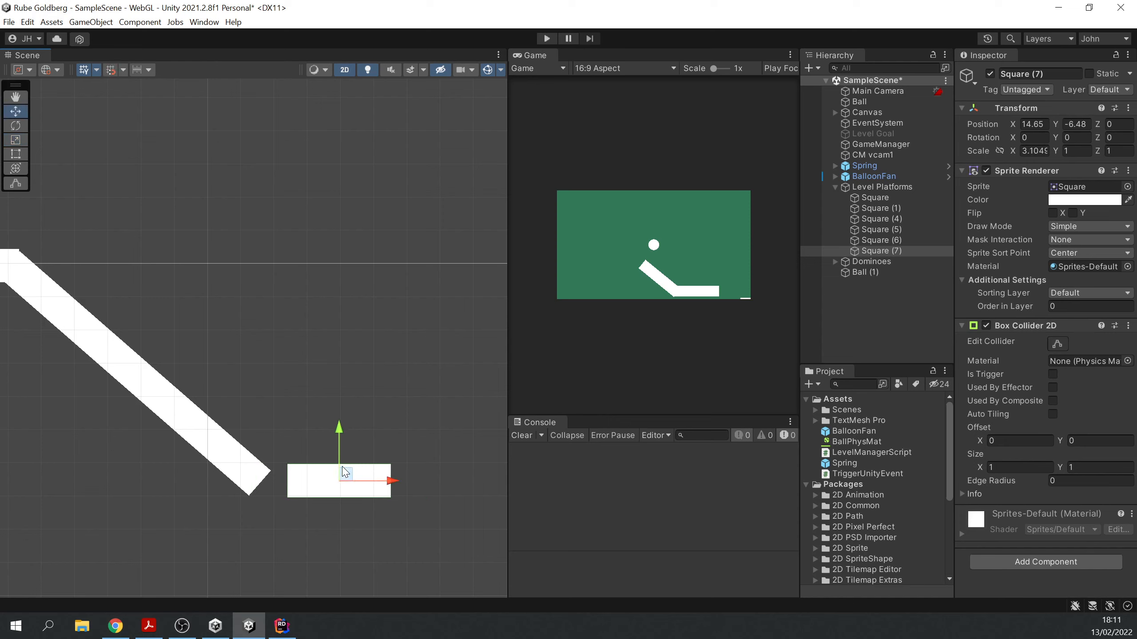
Snap the shortened platform's lower corner to the ramp's bottom corner, placing it at about X 13.49, Y -6.43
{"action": "left_click_drag", "start_coordinate": [344, 472], "coordinate": [394, 441]}
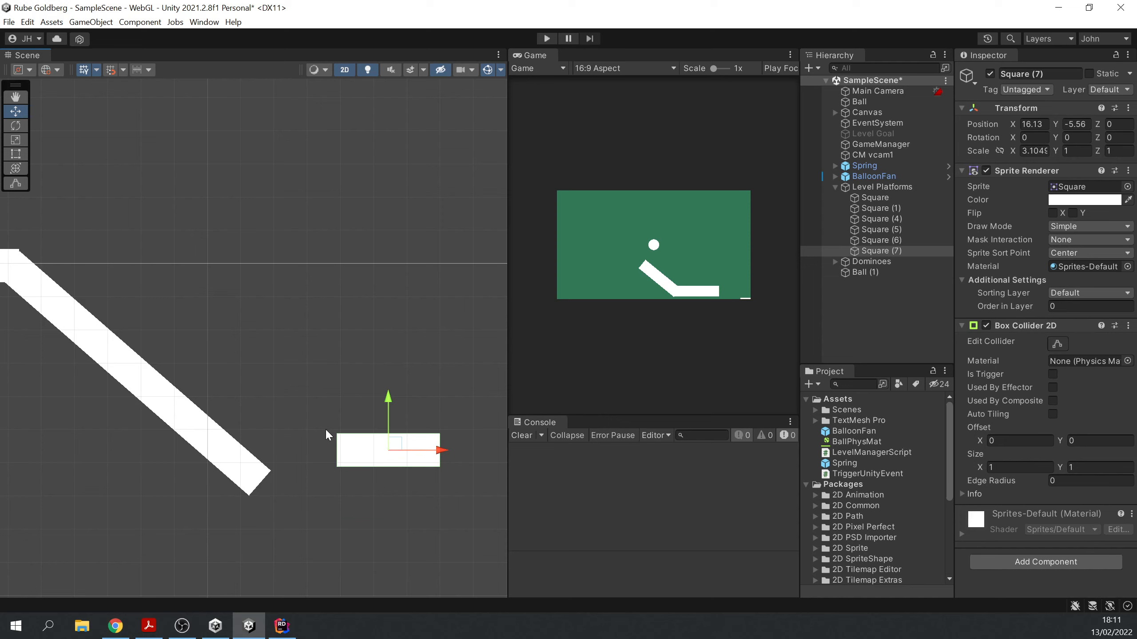
{"action": "key", "text": "v"}
{"action": "left_click_drag", "start_coordinate": [339, 465], "coordinate": [251, 498]}
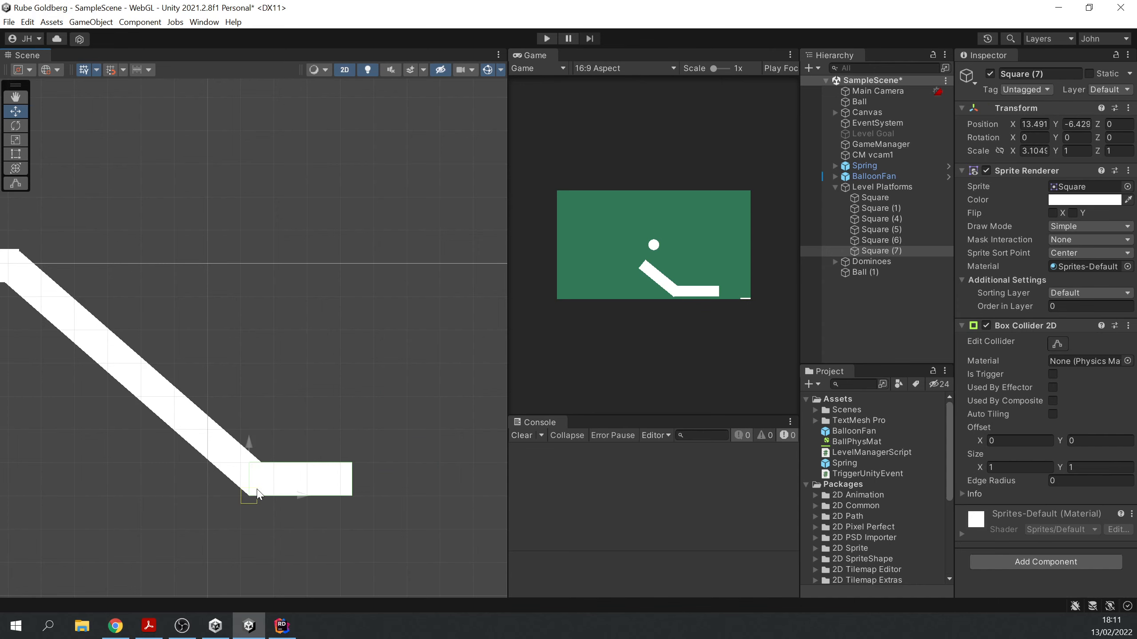
{"action": "scroll", "coordinate": [253, 497], "scroll_direction": "up", "scroll_amount": 3}
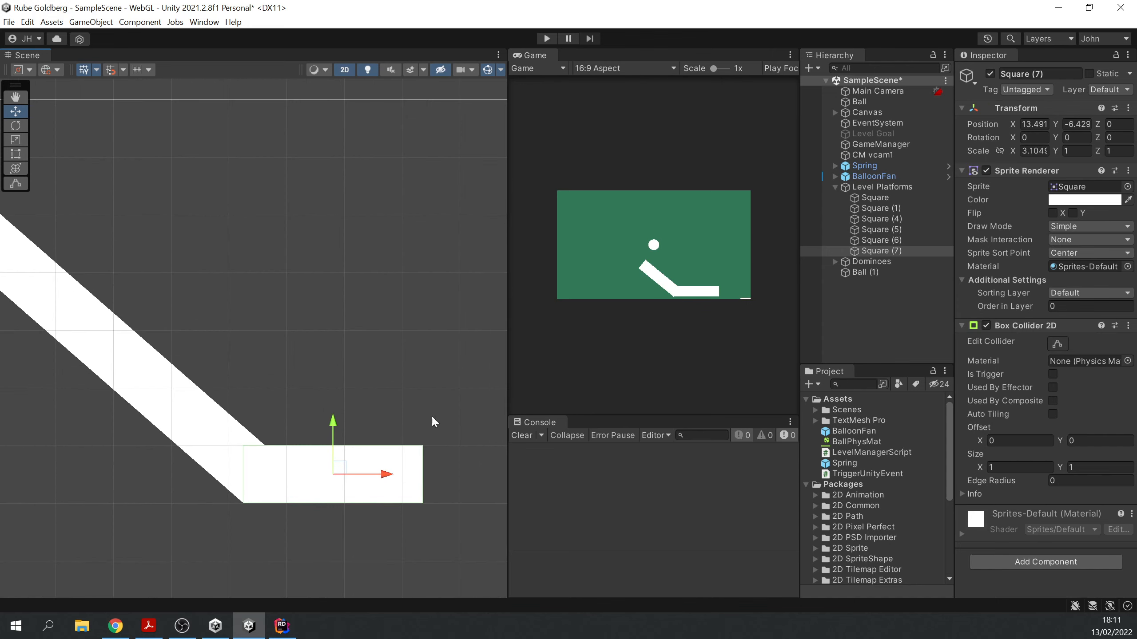
{"action": "scroll", "coordinate": [402, 350], "scroll_direction": "down", "scroll_amount": 4}
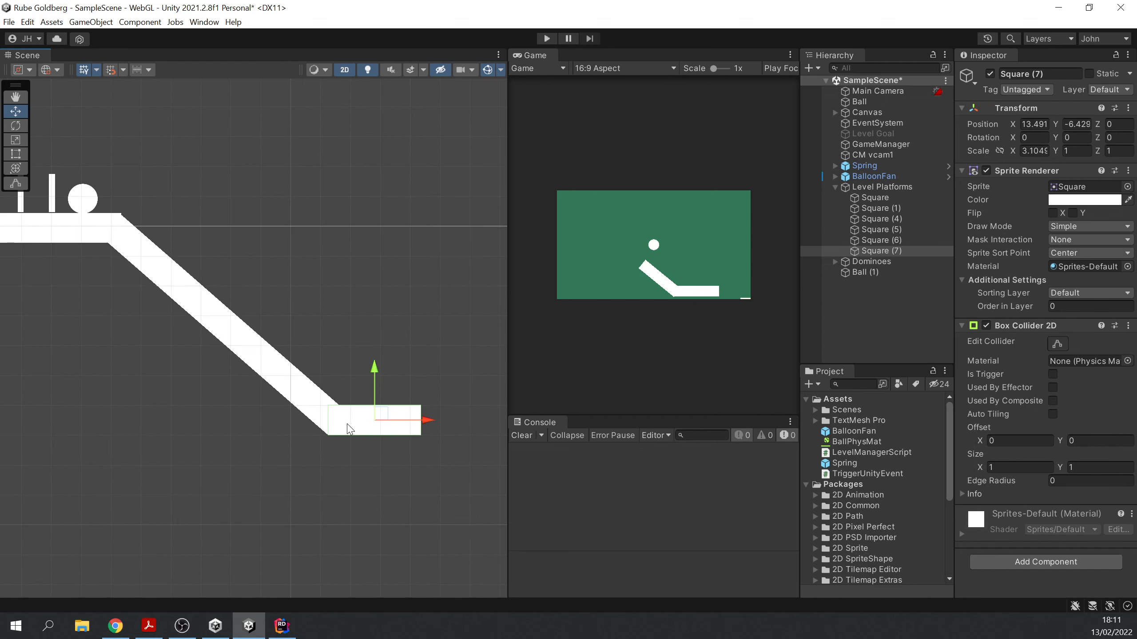
Duplicate the short flat platform Square (7), raise the copy to about Y -4.62 and set its Z rotation to 90
{"action": "key", "text": "ctrl+d"}
{"action": "left_click_drag", "start_coordinate": [376, 365], "coordinate": [419, 390]}
{"action": "key", "text": "e"}
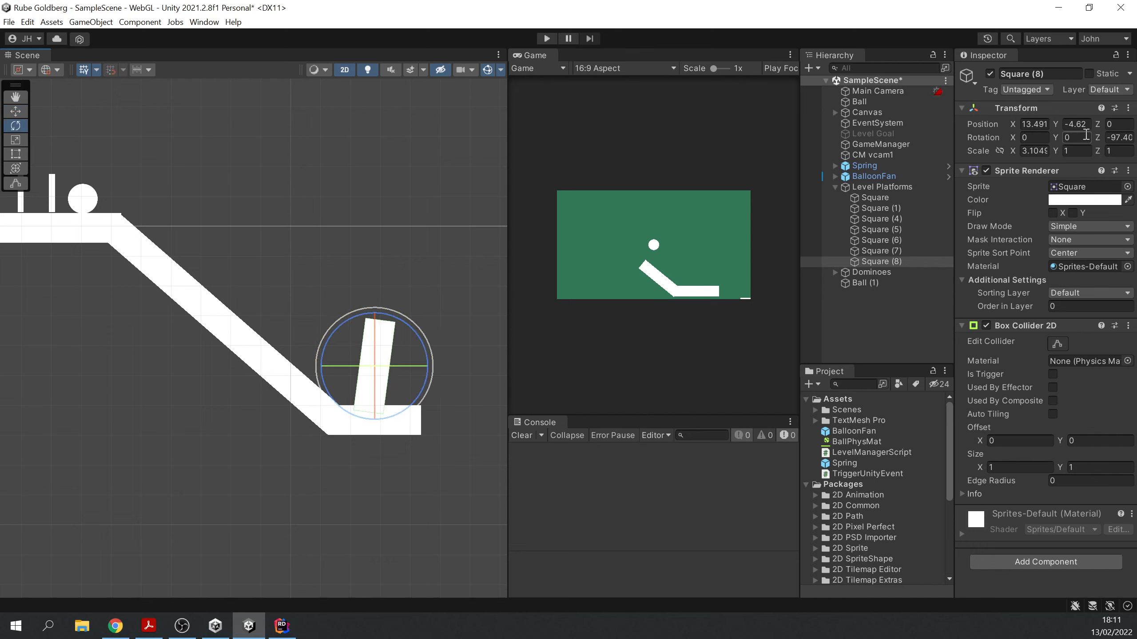
{"action": "left_click", "coordinate": [1114, 138]}
{"action": "type", "text": "-90"}
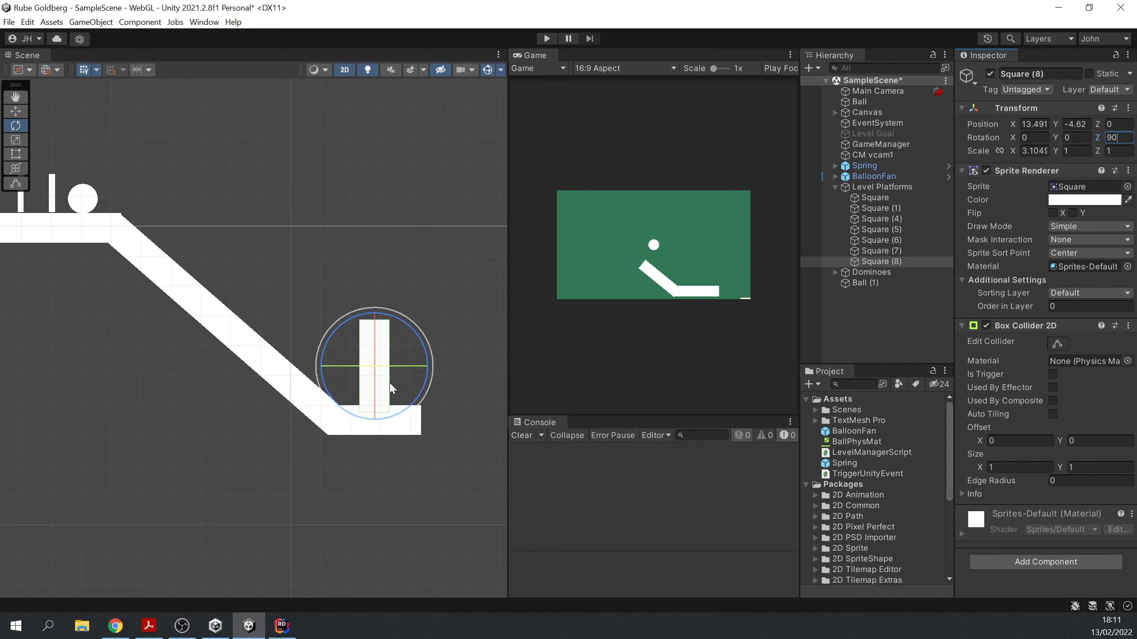
Snap the upright copy to the outer end of the short platform as an end wall, at about X 14.54, Y -5.38
{"action": "middle_click_drag", "start_coordinate": [433, 327], "coordinate": [440, 328]}
{"action": "key", "text": "w"}
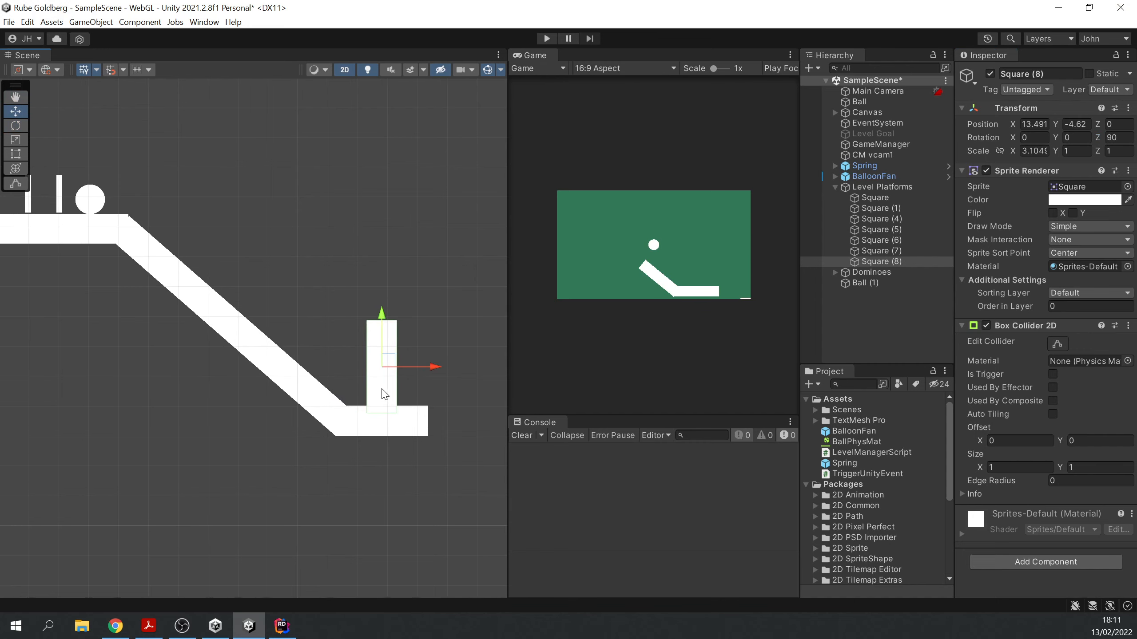
{"action": "key", "text": "v"}
{"action": "left_click_drag", "start_coordinate": [404, 422], "coordinate": [438, 424]}
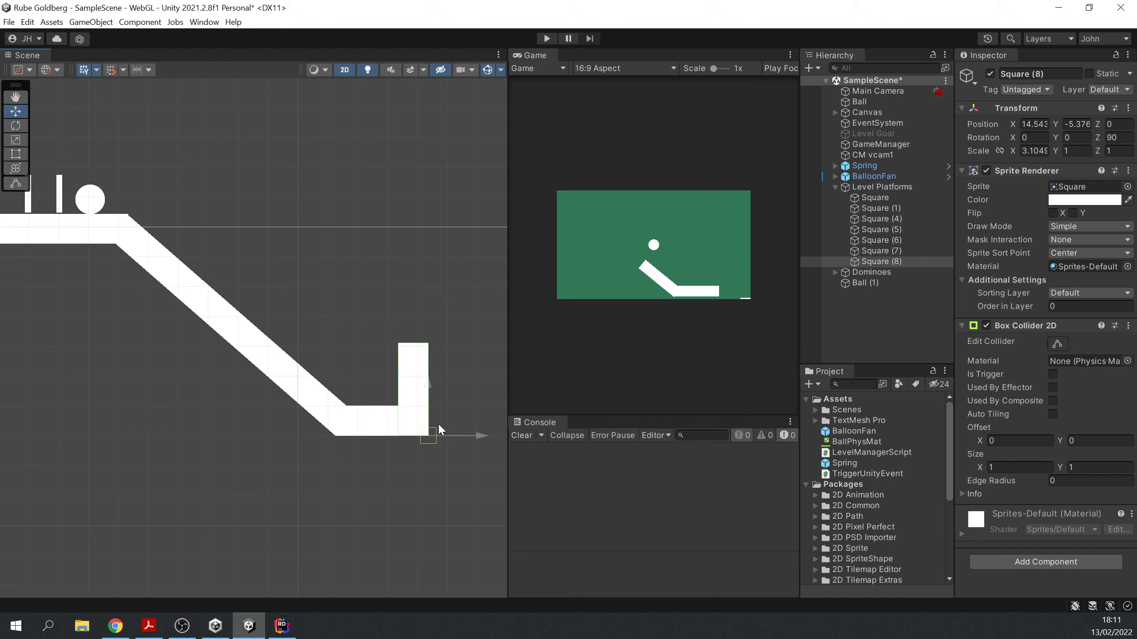
{"action": "left_click", "coordinate": [416, 227]}
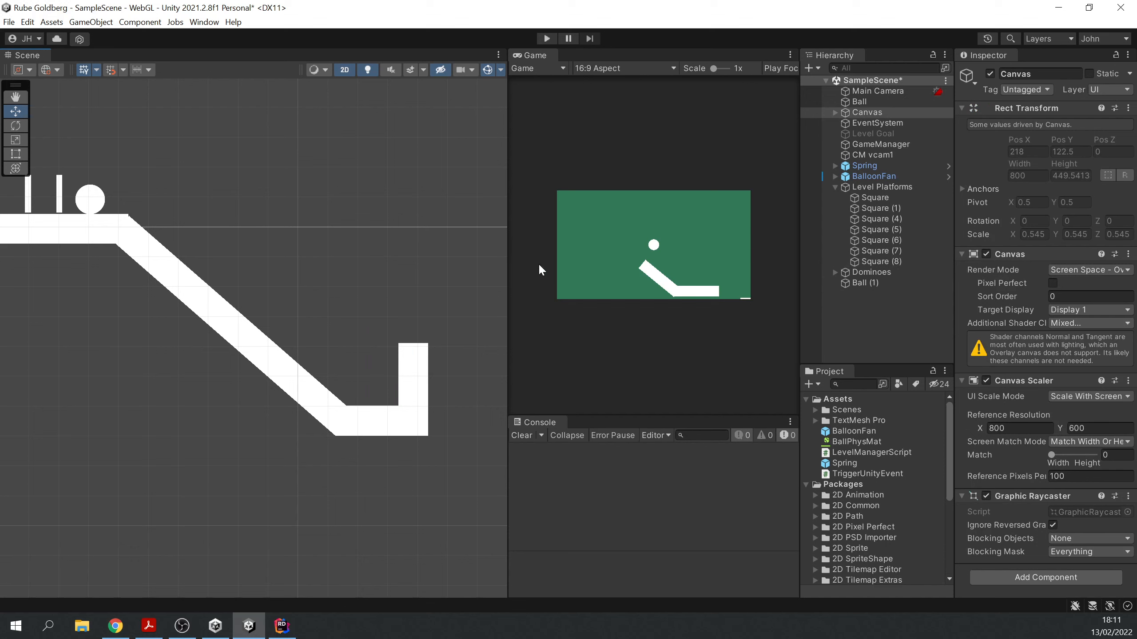
Enable the Level Goal object and move it onto the short end platform, at about X 52.94, Y -5.47
{"action": "left_click", "coordinate": [890, 132]}
{"action": "left_click", "coordinate": [989, 74]}
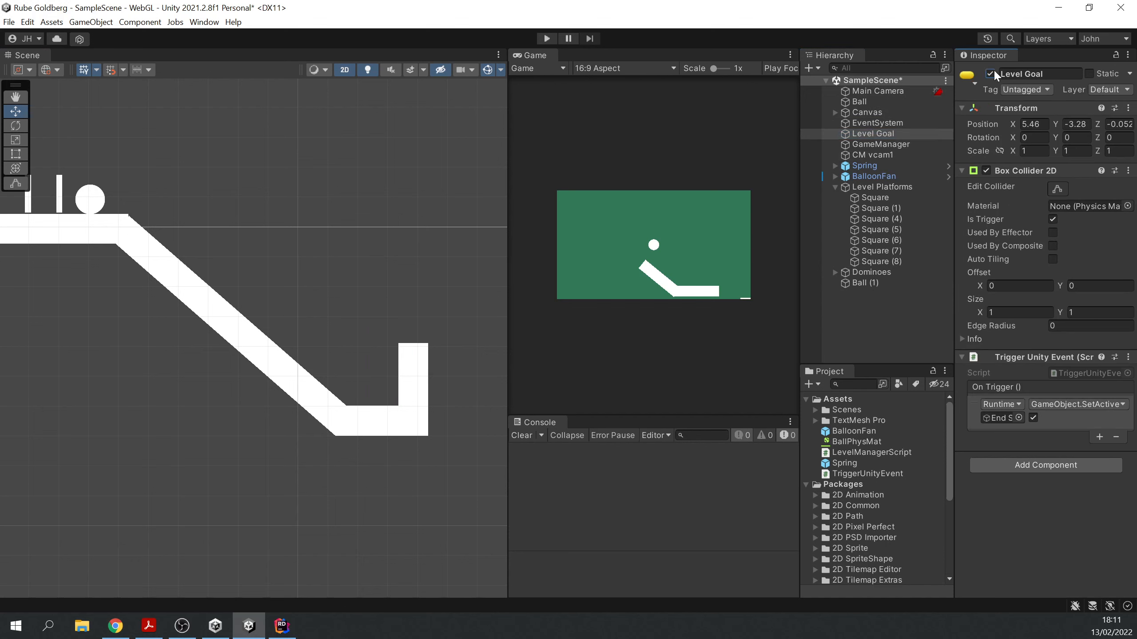
{"action": "scroll", "coordinate": [367, 217], "scroll_direction": "down", "scroll_amount": 8}
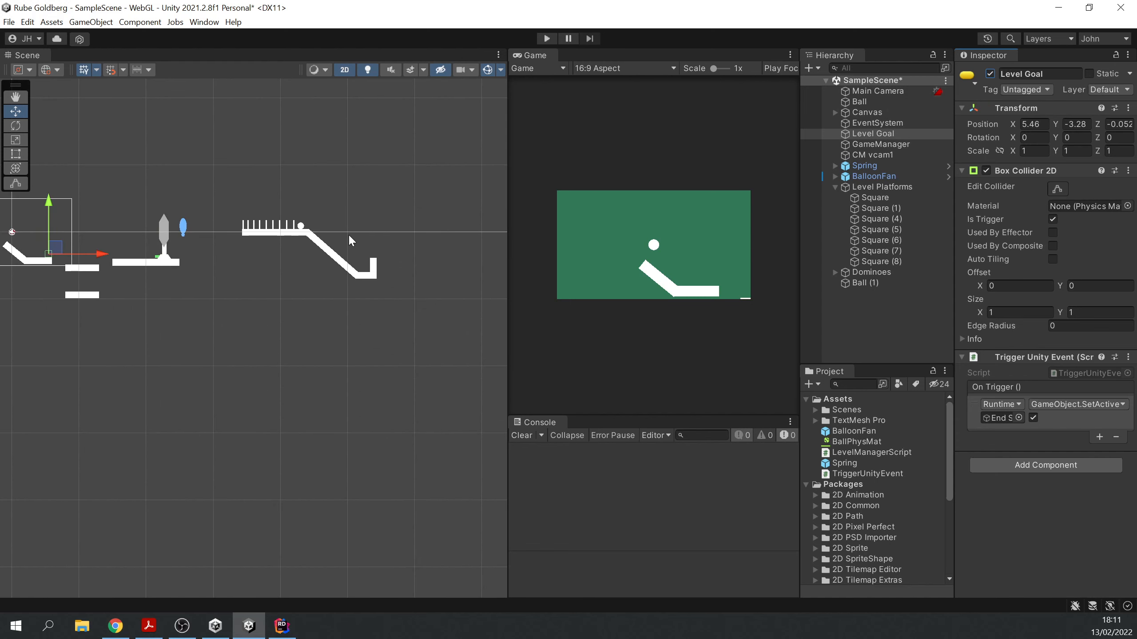
{"action": "left_click_drag", "start_coordinate": [57, 249], "coordinate": [379, 261]}
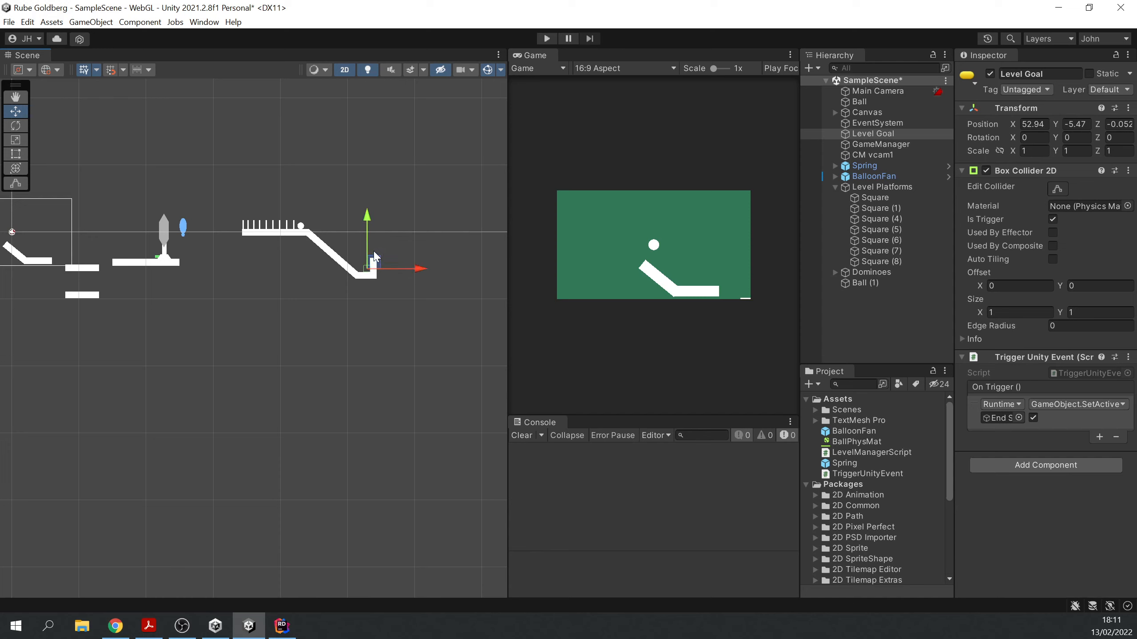
{"action": "left_click", "coordinate": [835, 186]}
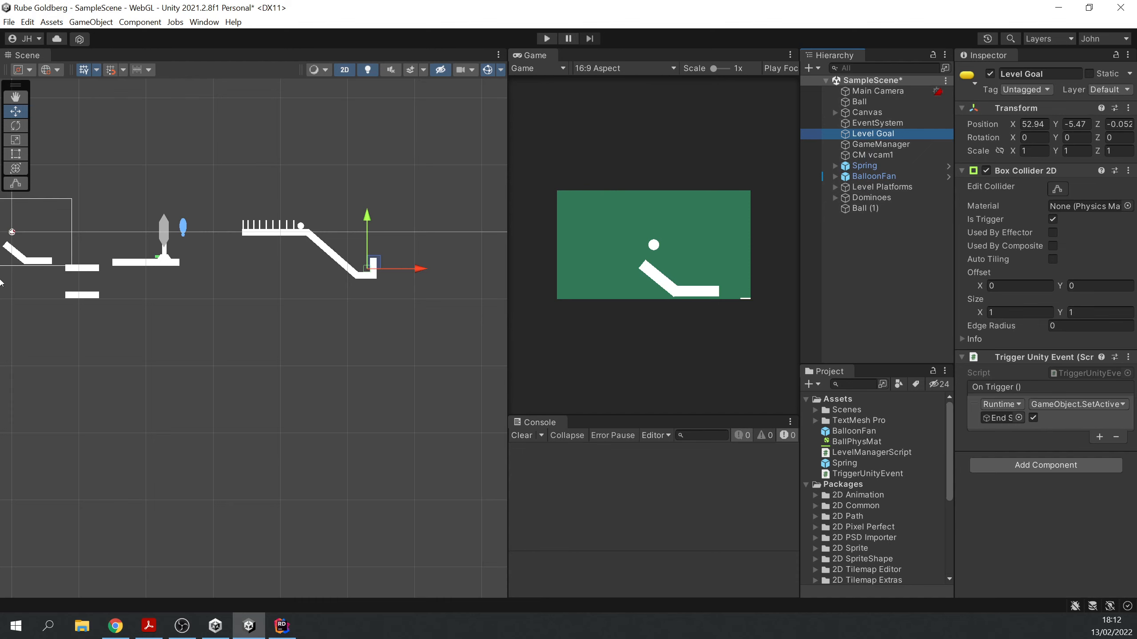
Create an empty game object named CameraTrigger
{"action": "scroll", "coordinate": [193, 256], "scroll_direction": "up", "scroll_amount": 5}
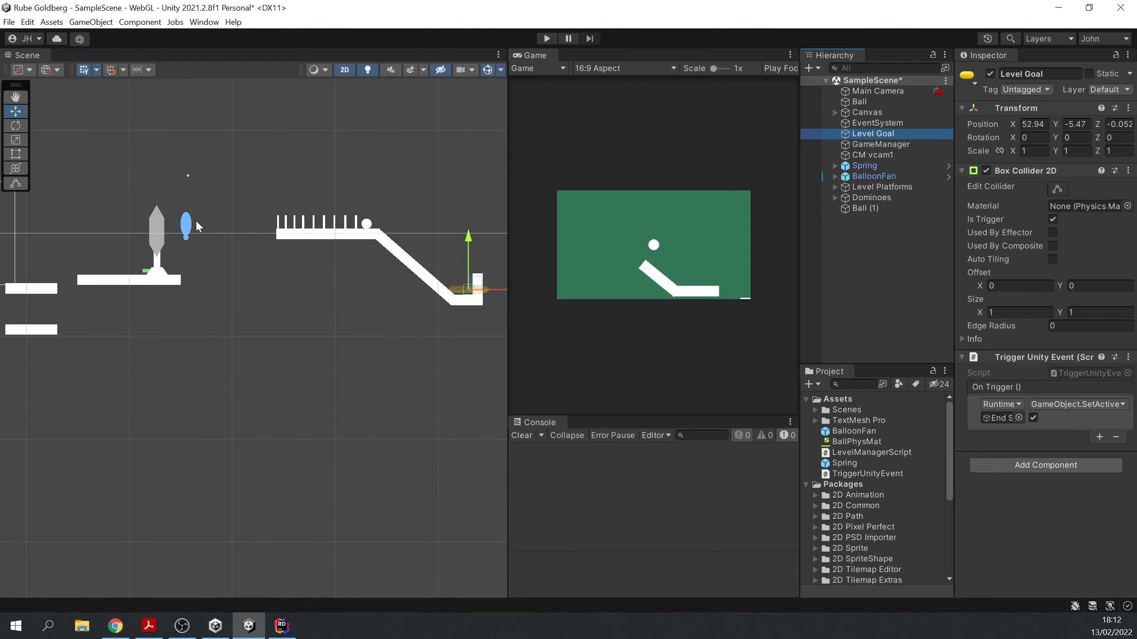
{"action": "scroll", "coordinate": [262, 186], "scroll_direction": "up", "scroll_amount": 5}
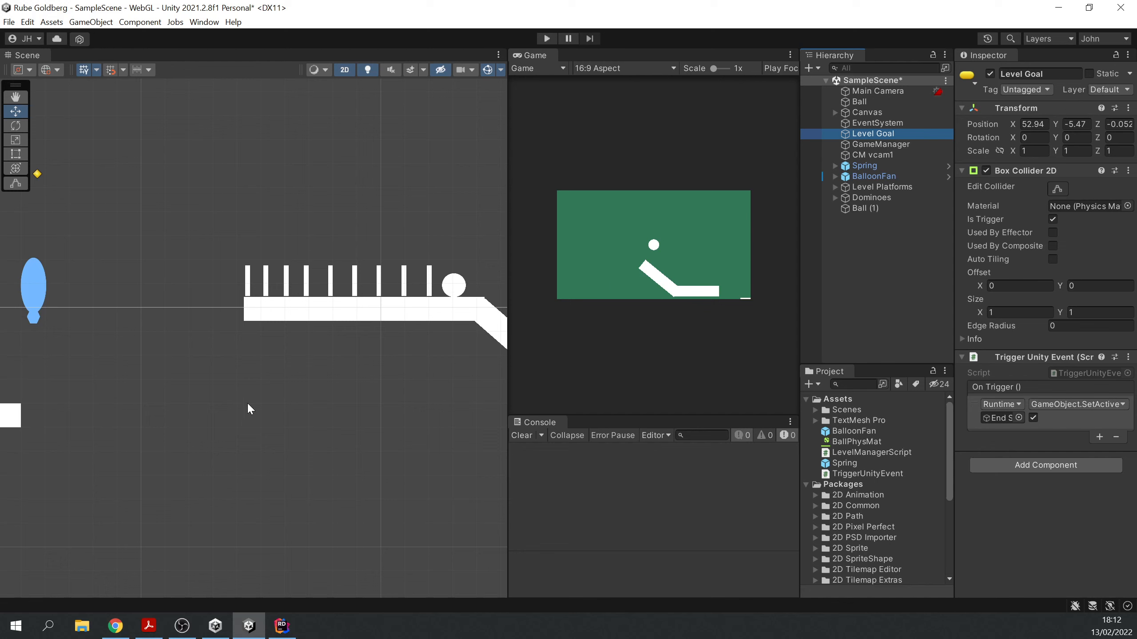
{"action": "left_click", "coordinate": [91, 22]}
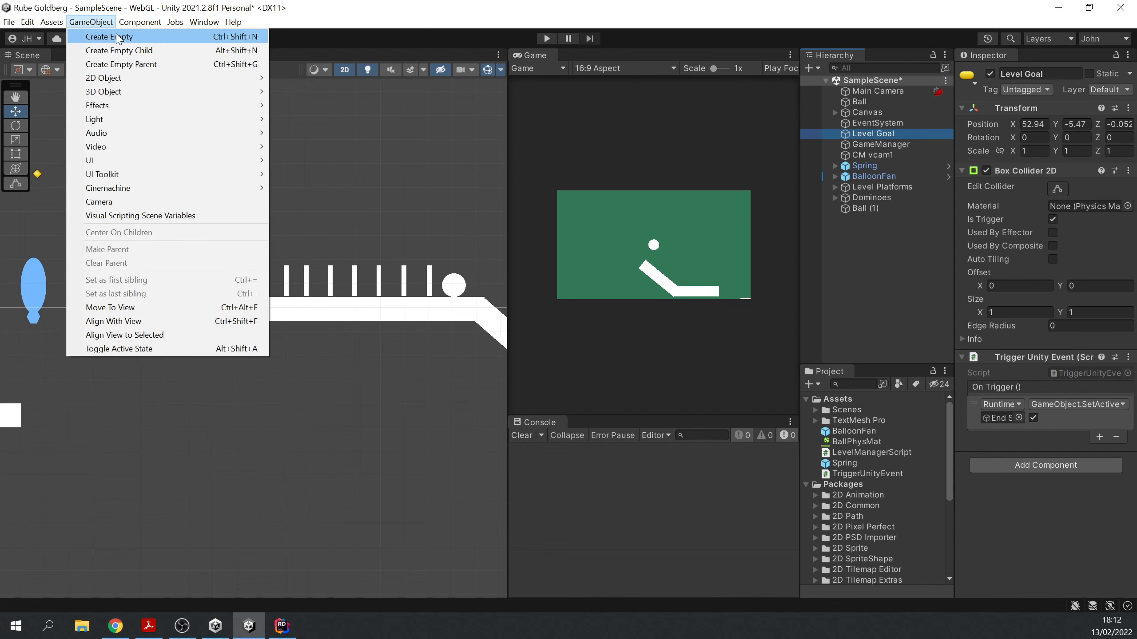
{"action": "left_click", "coordinate": [118, 37]}
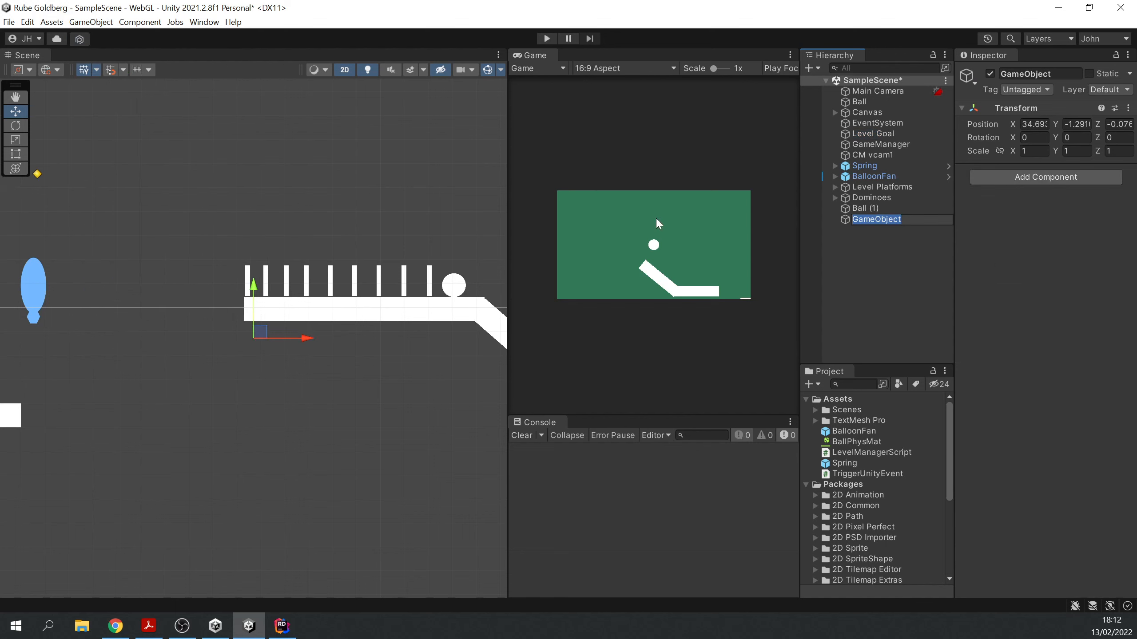
{"action": "type", "text": "CameraTrig"}
{"action": "type", "text": "ger"}
{"action": "key", "text": "Return"}
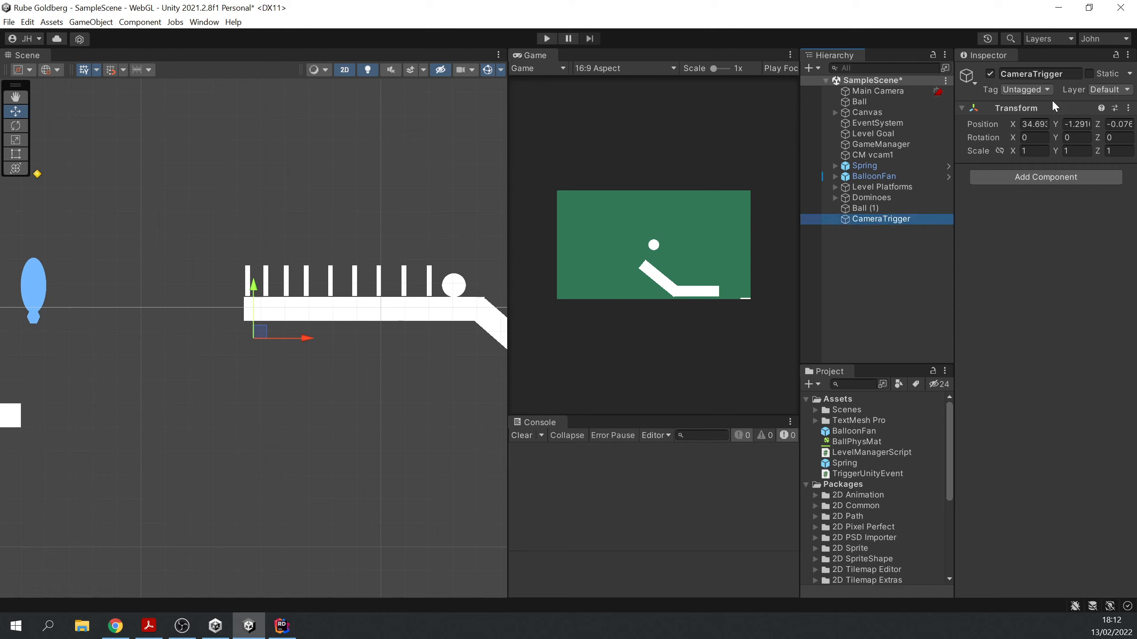
Add a Box Collider 2D set as a trigger to CameraTrigger and place it before the first domino, at about X 33.66, Y 1.02
{"action": "left_click", "coordinate": [1052, 178]}
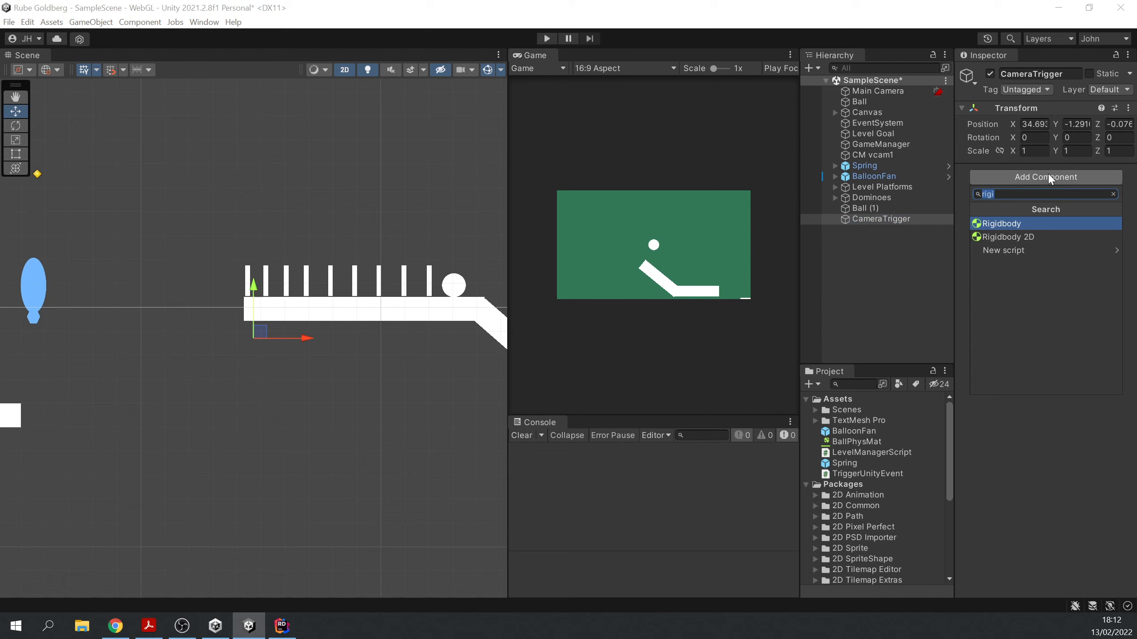
{"action": "type", "text": "box"}
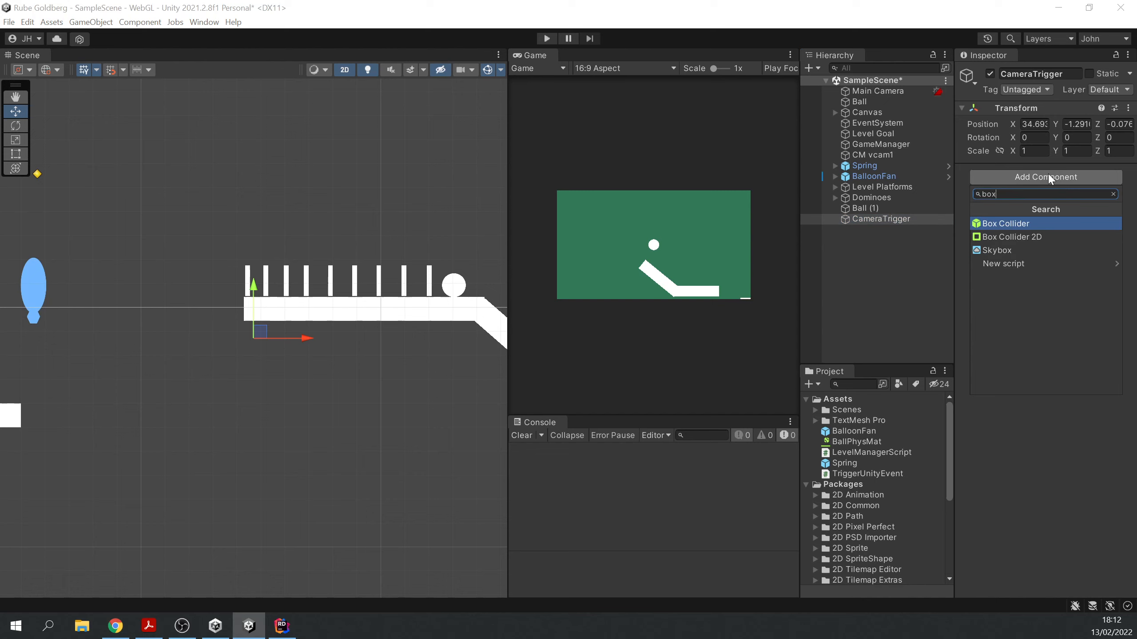
{"action": "key", "text": "Down"}
{"action": "key", "text": "Return"}
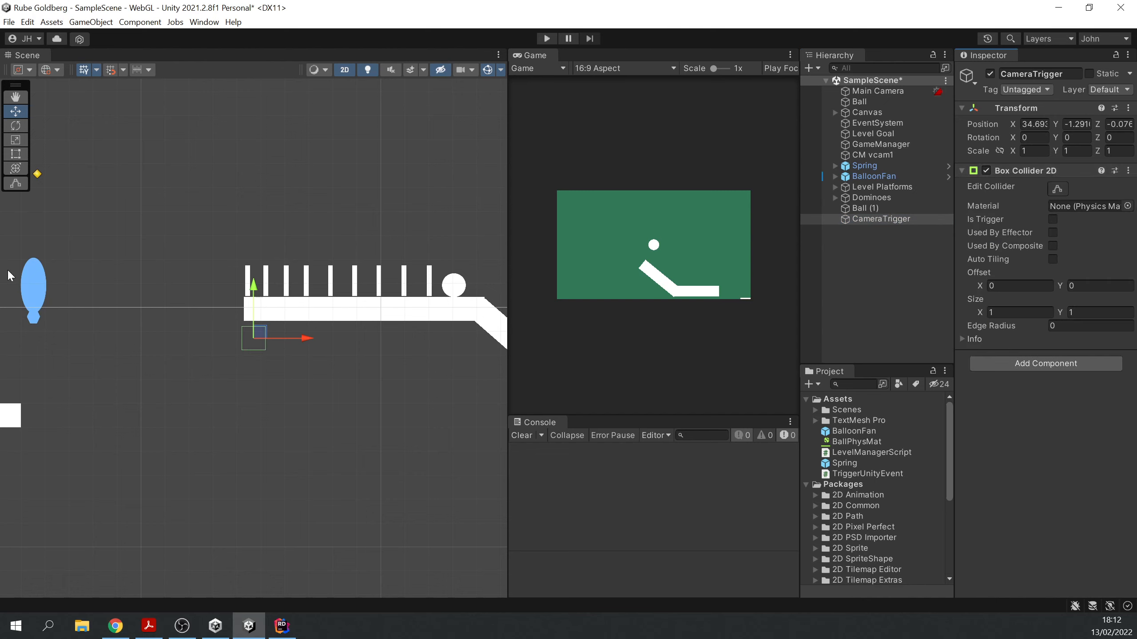
{"action": "left_click_drag", "start_coordinate": [268, 337], "coordinate": [245, 281]}
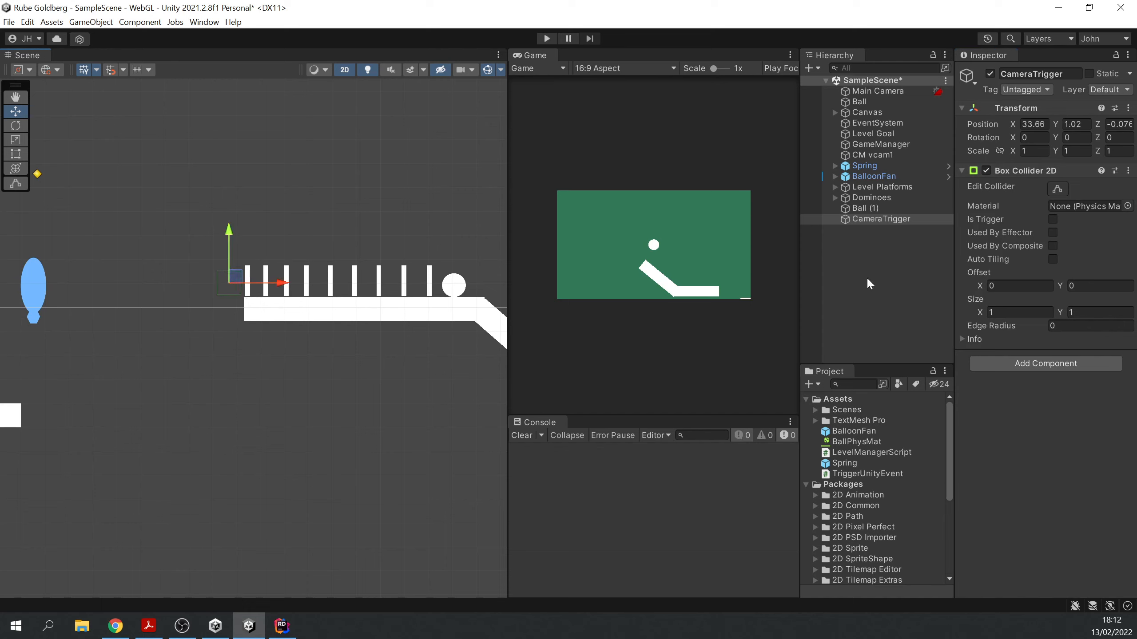
{"action": "left_click", "coordinate": [1052, 219]}
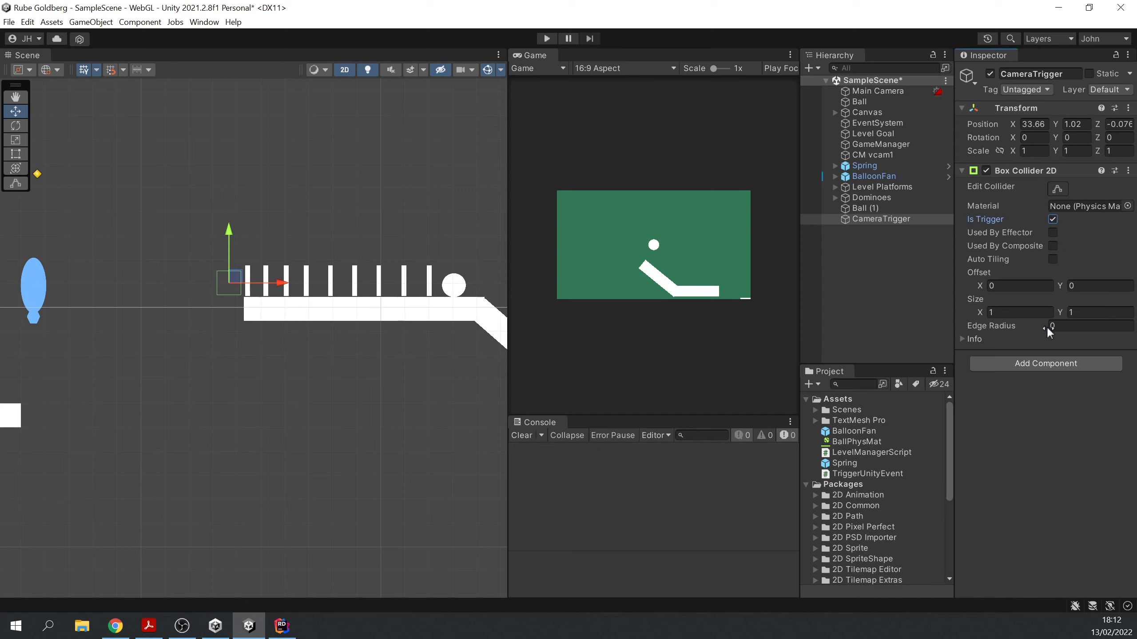
{"action": "left_click", "coordinate": [1046, 364]}
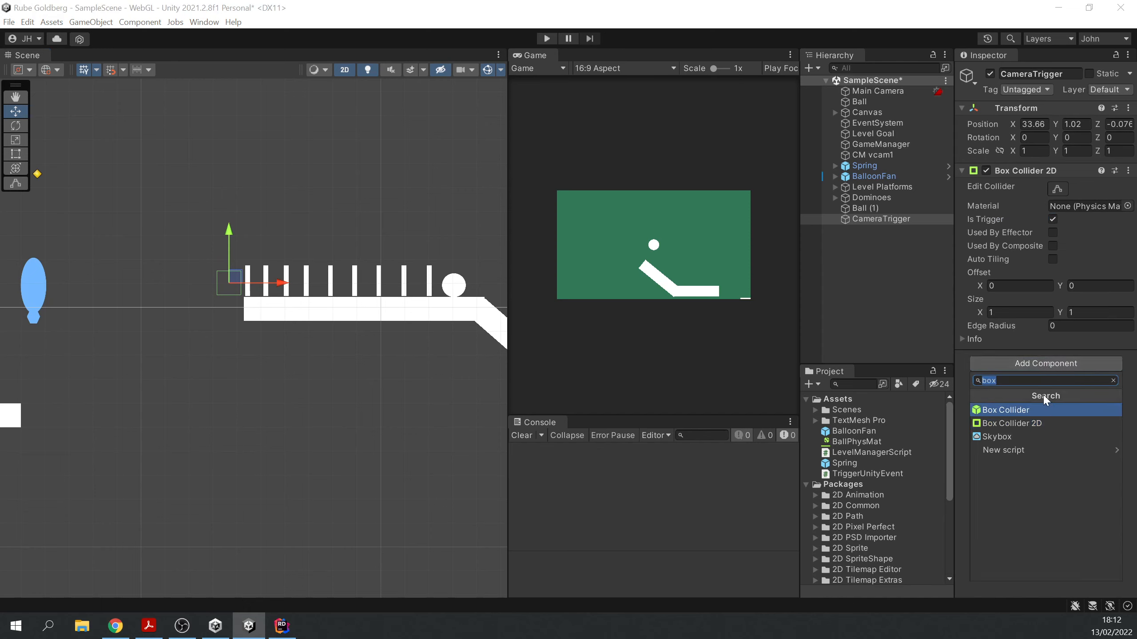
{"action": "type", "text": "inter"}
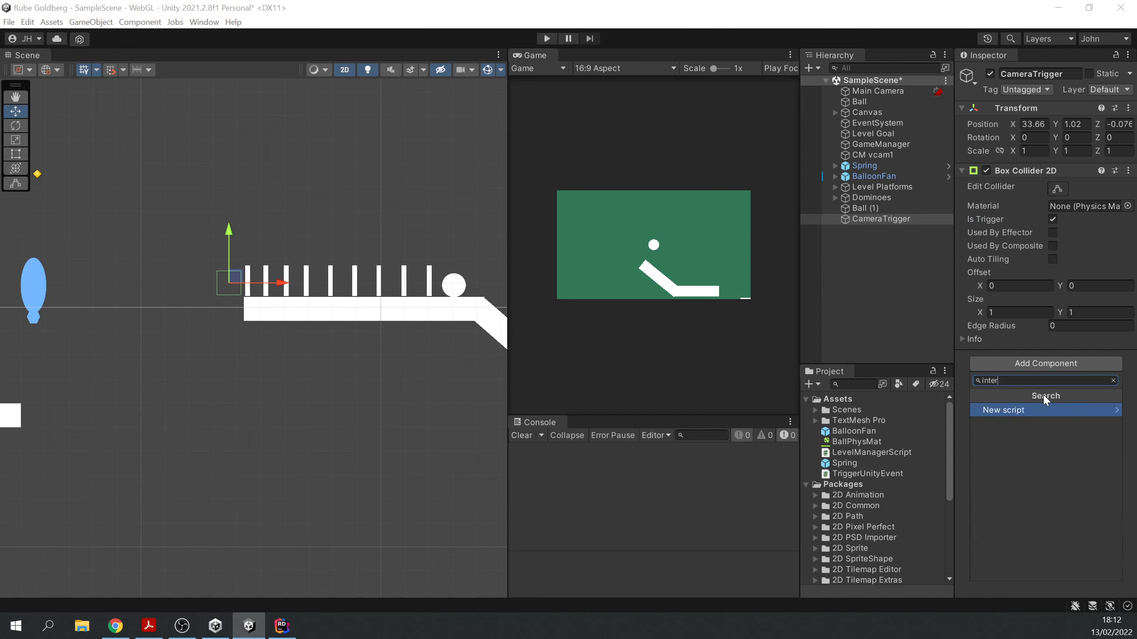
{"action": "key", "text": "BackSpace"}
{"action": "key", "text": "BackSpace"}
{"action": "key", "text": "BackSpace"}
{"action": "key", "text": "BackSpace"}
{"action": "key", "text": "BackSpace"}
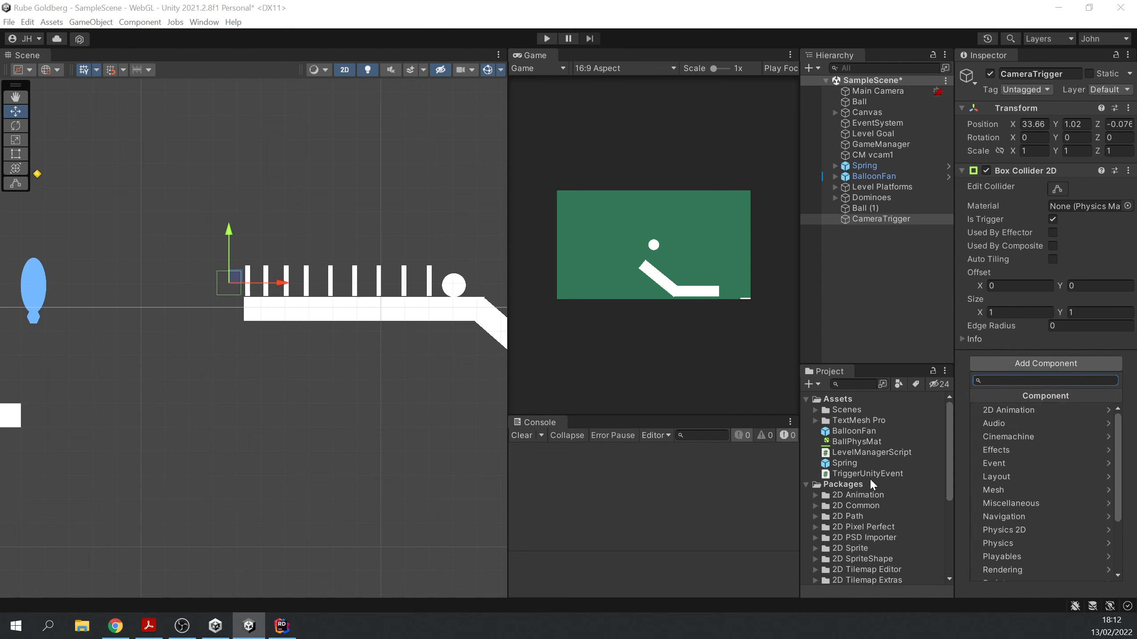
Attach the TriggerUnityEvent script to CameraTrigger and add an On Trigger entry that targets CM vcam1
{"action": "left_click_drag", "start_coordinate": [868, 473], "coordinate": [1058, 381]}
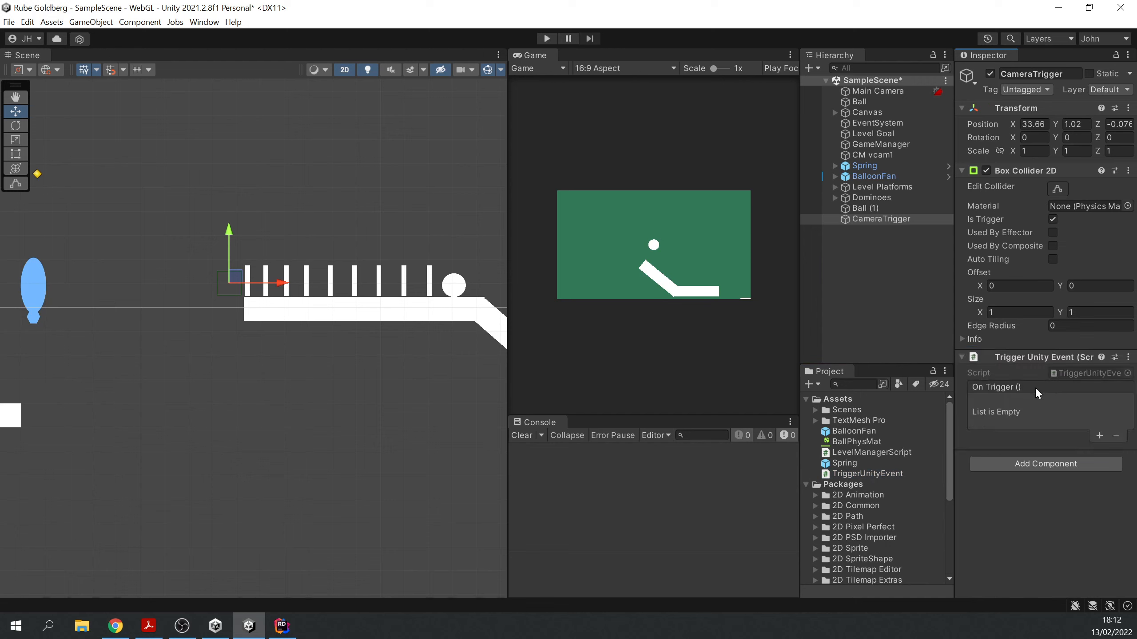
{"action": "left_click", "coordinate": [1099, 436]}
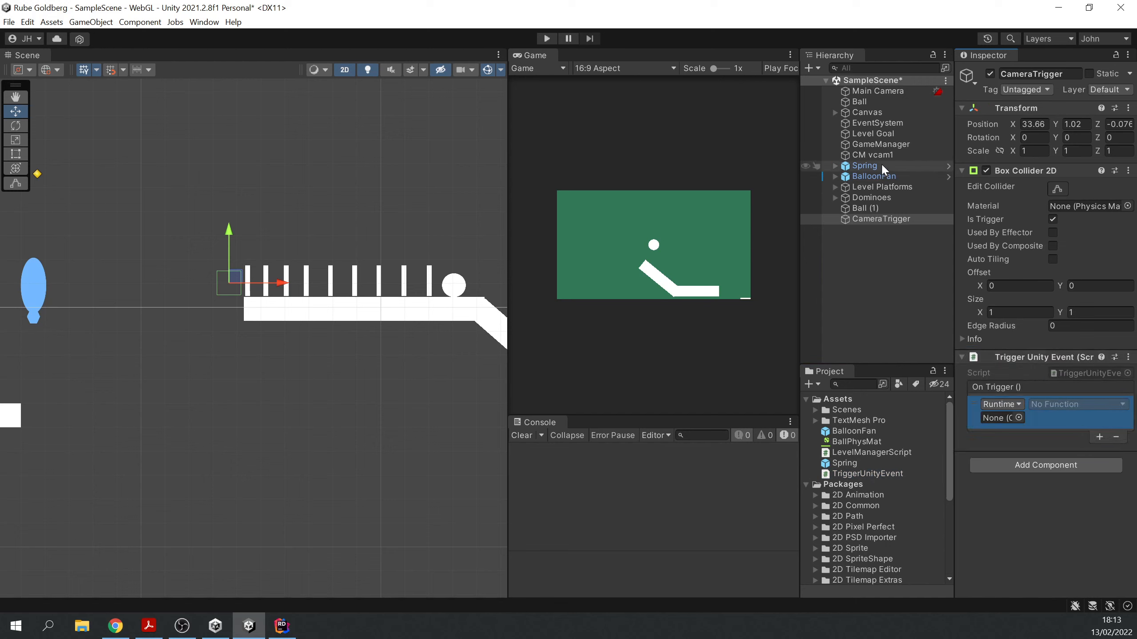
{"action": "left_click_drag", "start_coordinate": [888, 156], "coordinate": [993, 418]}
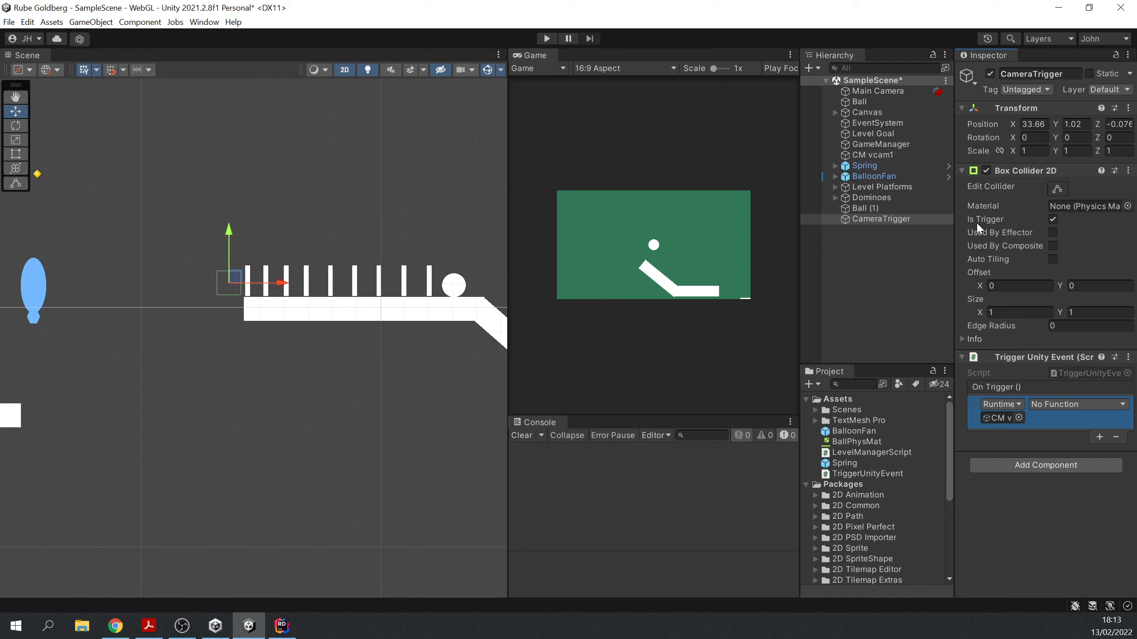
Set the On Trigger entry's function to the CinemachineVirtualCamera's Transform Follow property
{"action": "left_click", "coordinate": [1083, 404]}
{"action": "mouse_move", "coordinate": [1078, 463]}
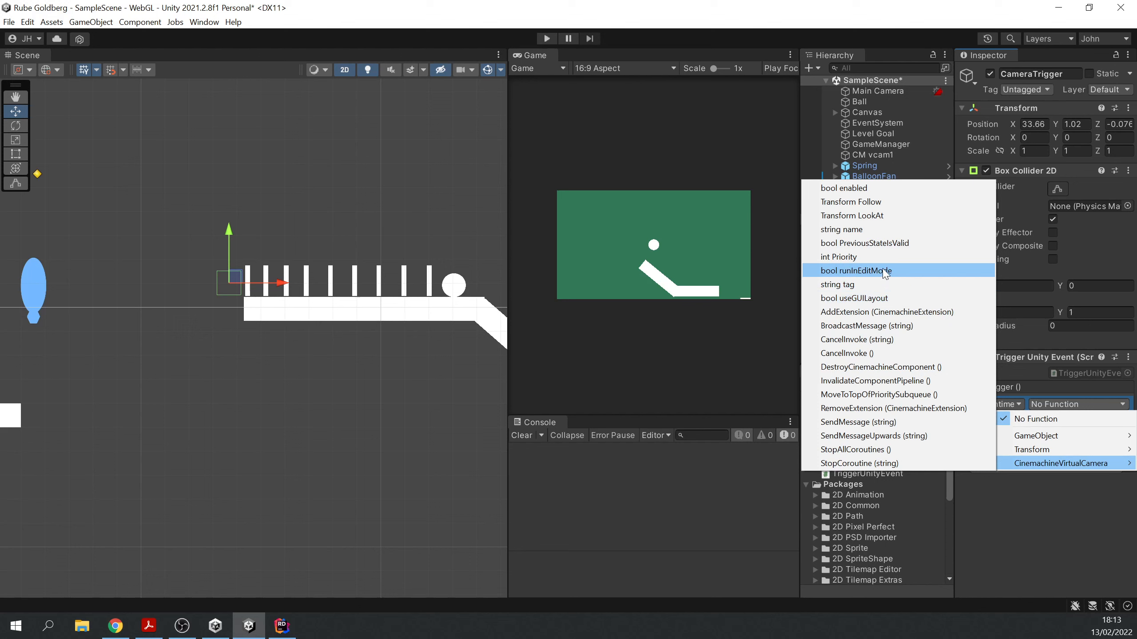
{"action": "left_click", "coordinate": [897, 201]}
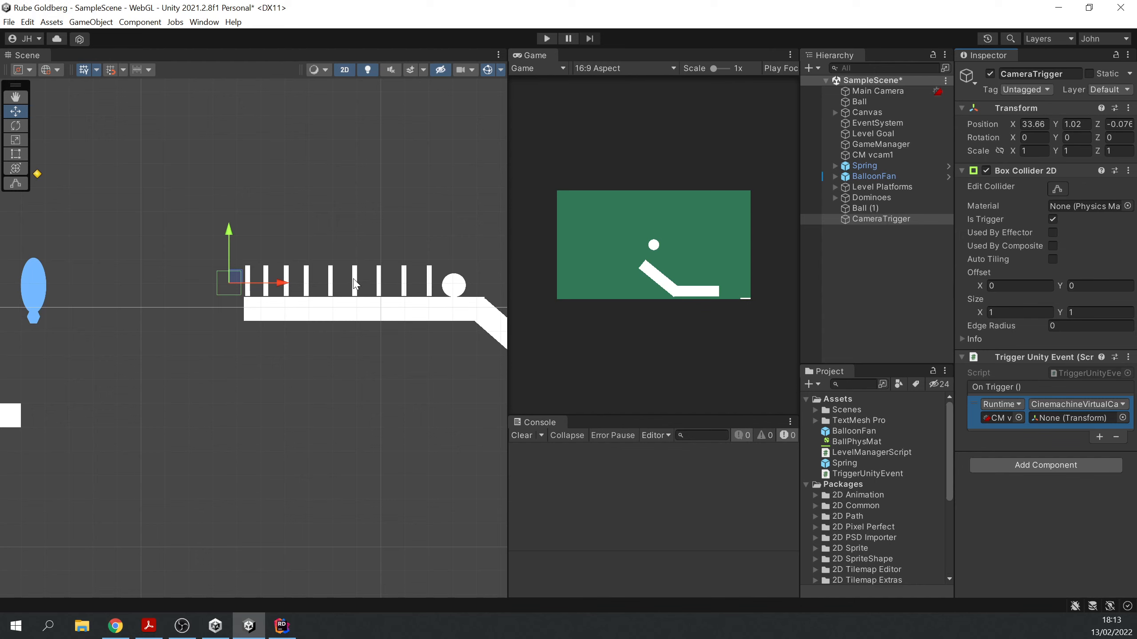
Assign the domino Square (9) as the new Follow target in CameraTrigger's On Trigger event
{"action": "left_click", "coordinate": [835, 198]}
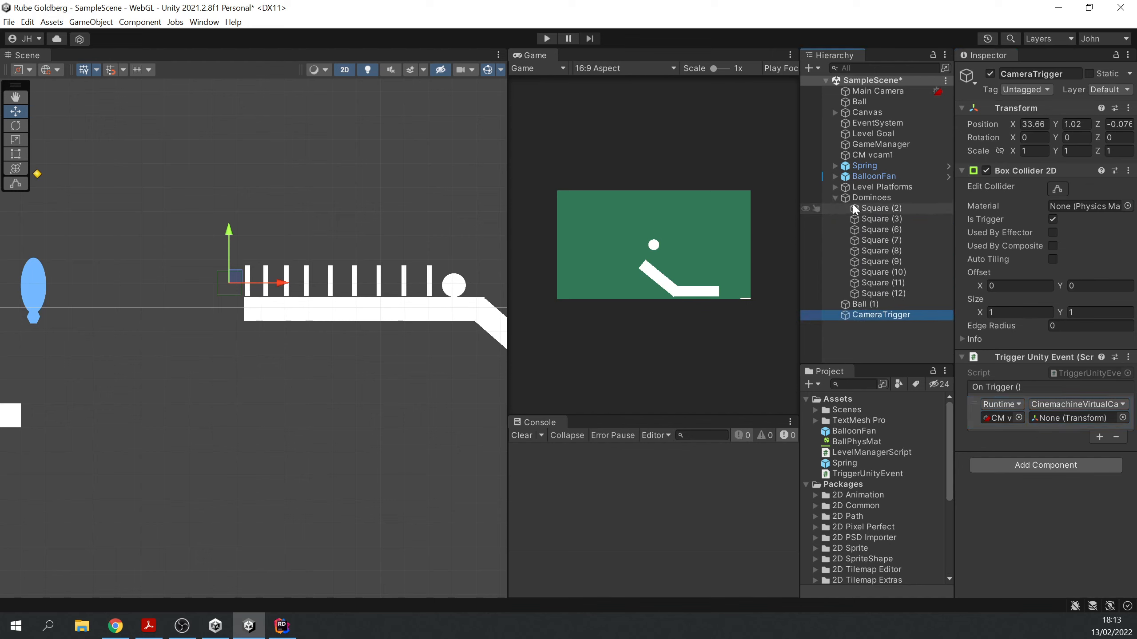
{"action": "left_click", "coordinate": [884, 250]}
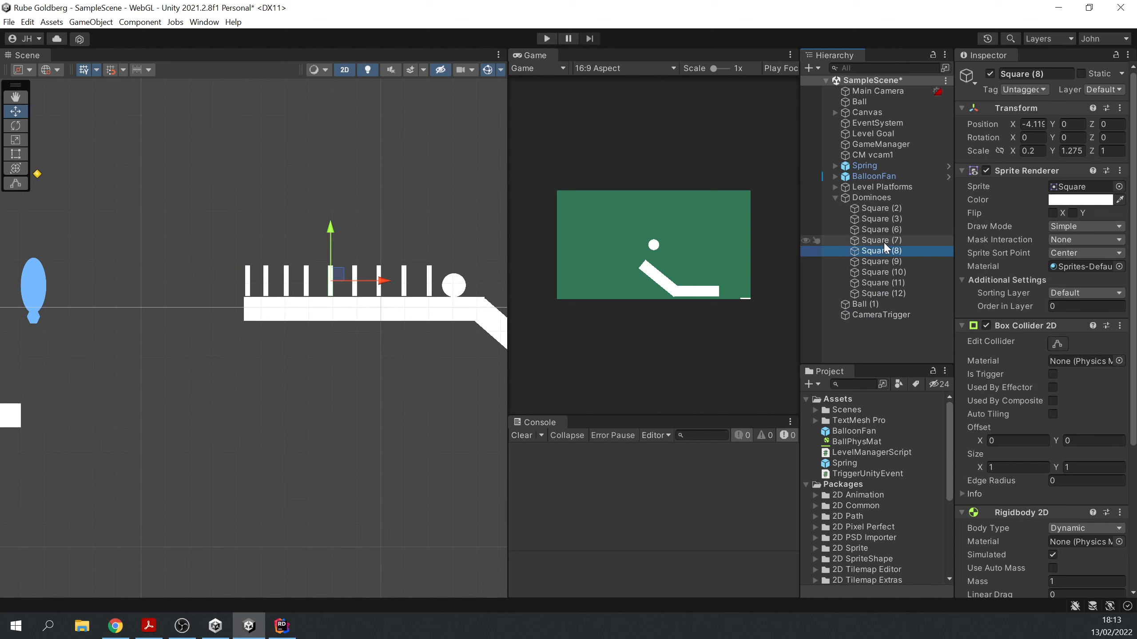
{"action": "left_click", "coordinate": [884, 261]}
{"action": "left_click", "coordinate": [873, 315]}
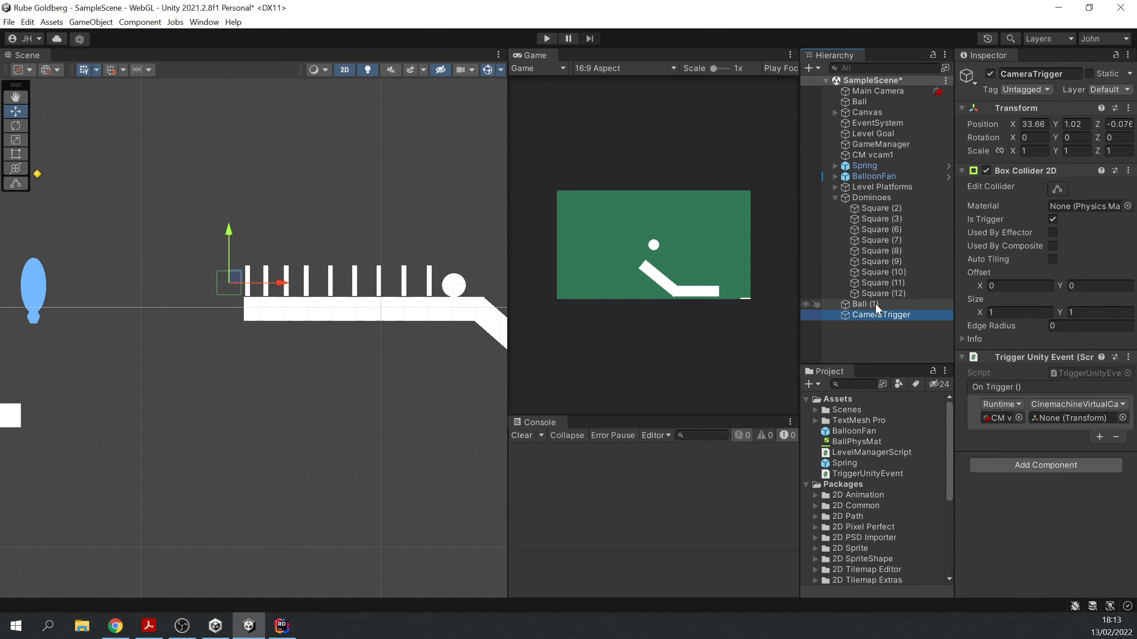
{"action": "left_click_drag", "start_coordinate": [884, 261], "coordinate": [1075, 417]}
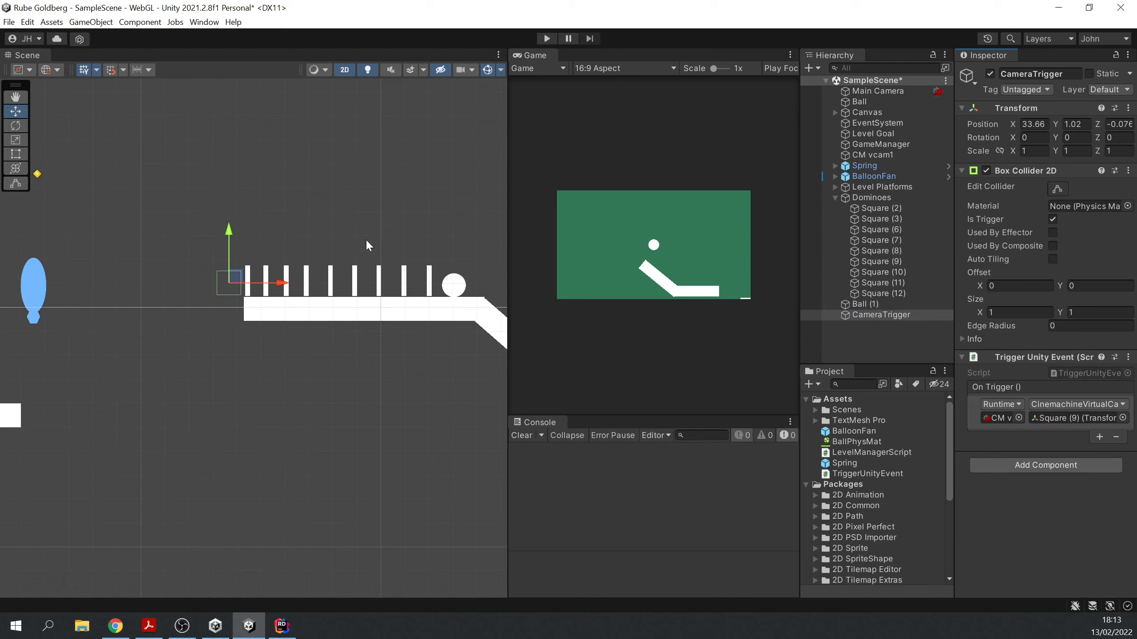
Duplicate CameraTrigger to just above the second ball, at about X 42.83, Y 1.96, with Ball (1) as its Follow target
{"action": "left_click", "coordinate": [873, 315]}
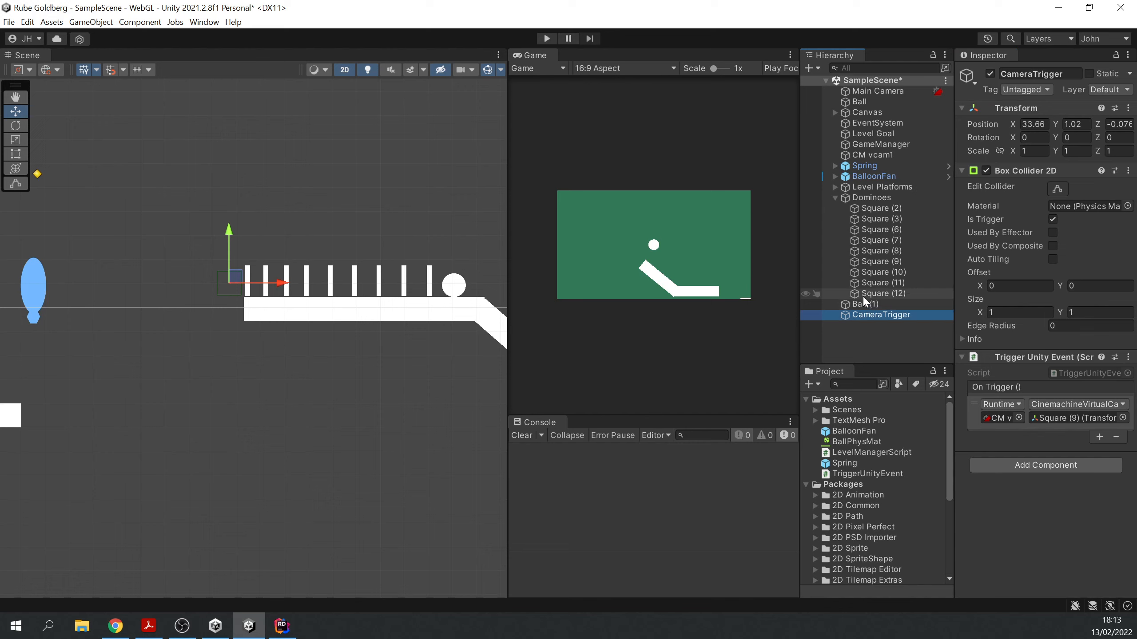
{"action": "key", "text": "ctrl+d"}
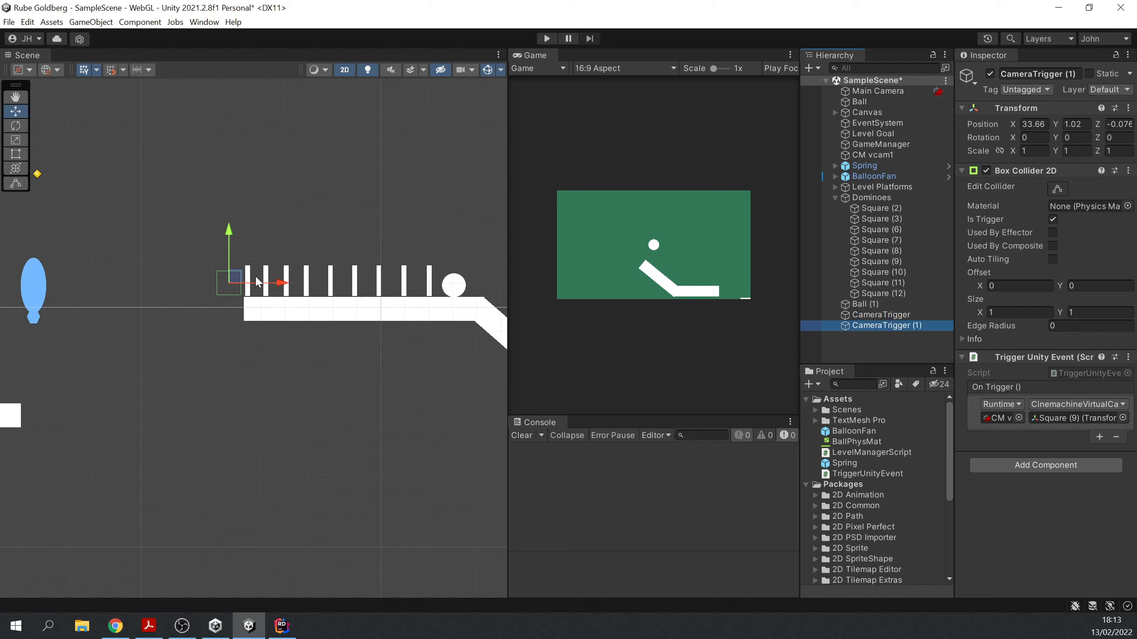
{"action": "left_click_drag", "start_coordinate": [240, 281], "coordinate": [461, 258]}
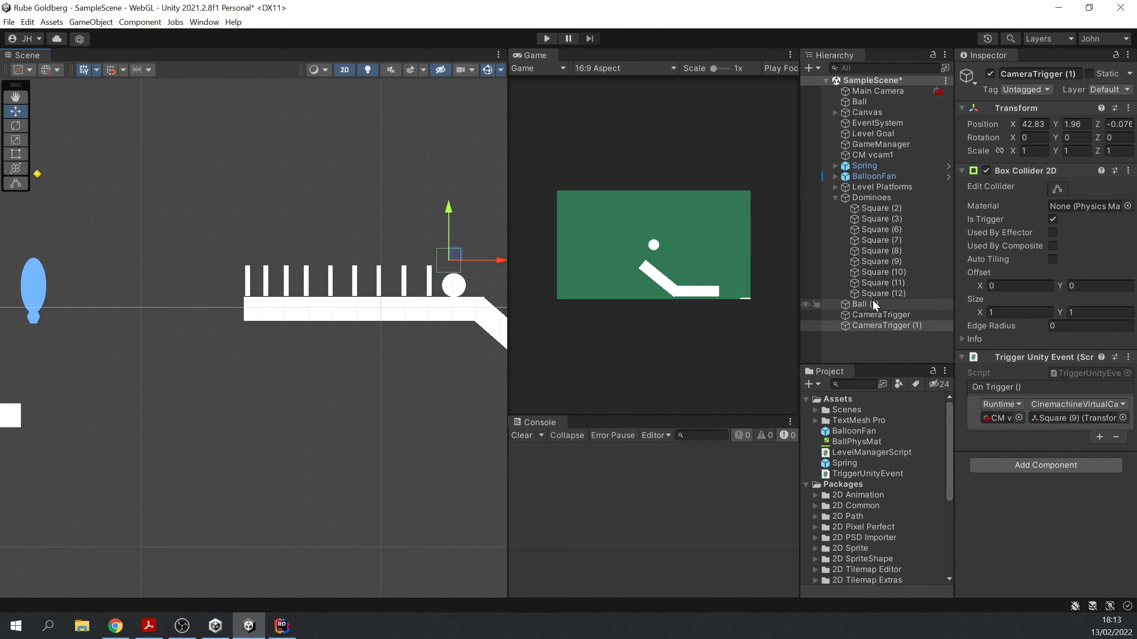
{"action": "left_click_drag", "start_coordinate": [872, 303], "coordinate": [1069, 416]}
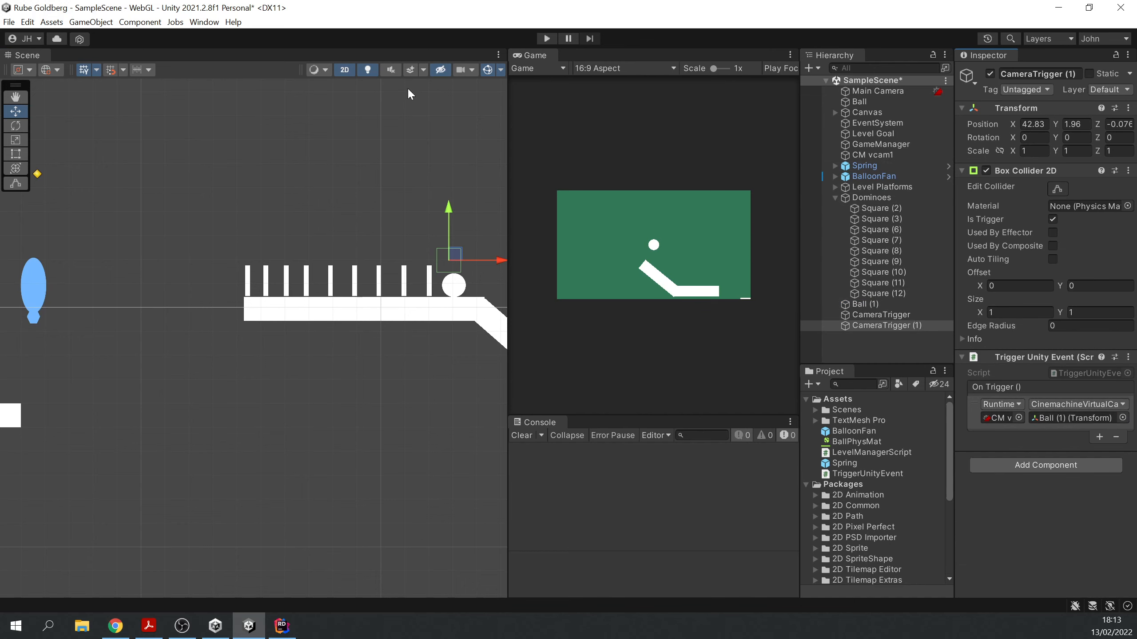
Examine the ramp beyond the dominoes, checking the joints between its platform pieces and the Level Goal's placement and trigger settings
{"action": "scroll", "coordinate": [347, 315], "scroll_direction": "down", "scroll_amount": 6}
{"action": "middle_click_drag", "start_coordinate": [469, 493], "coordinate": [219, 461]}
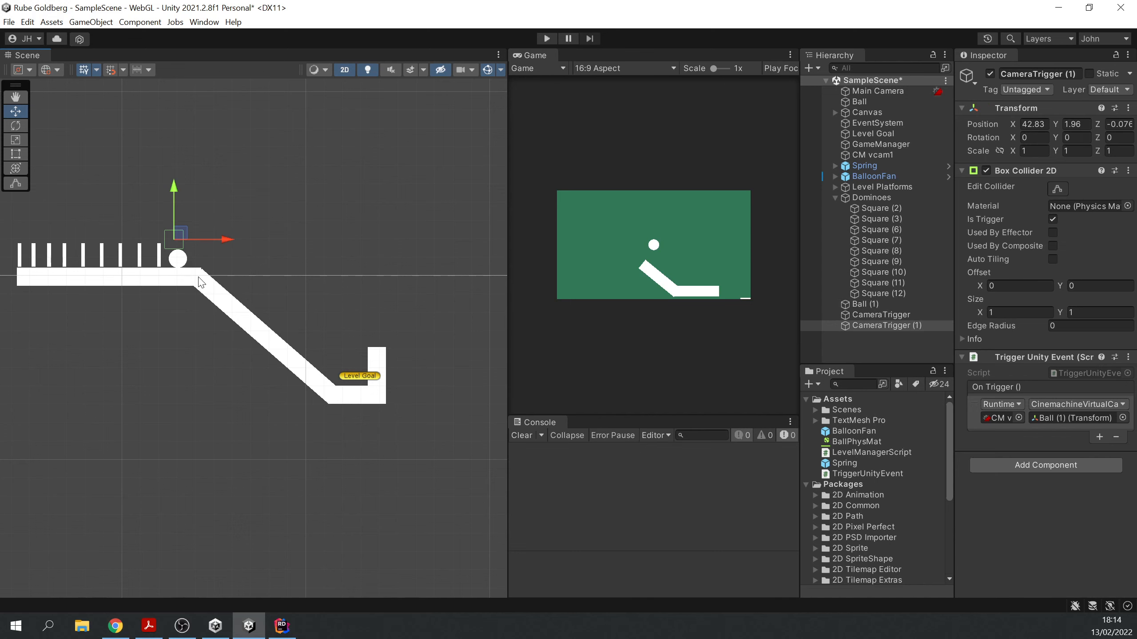
{"action": "scroll", "coordinate": [208, 234], "scroll_direction": "up", "scroll_amount": 5}
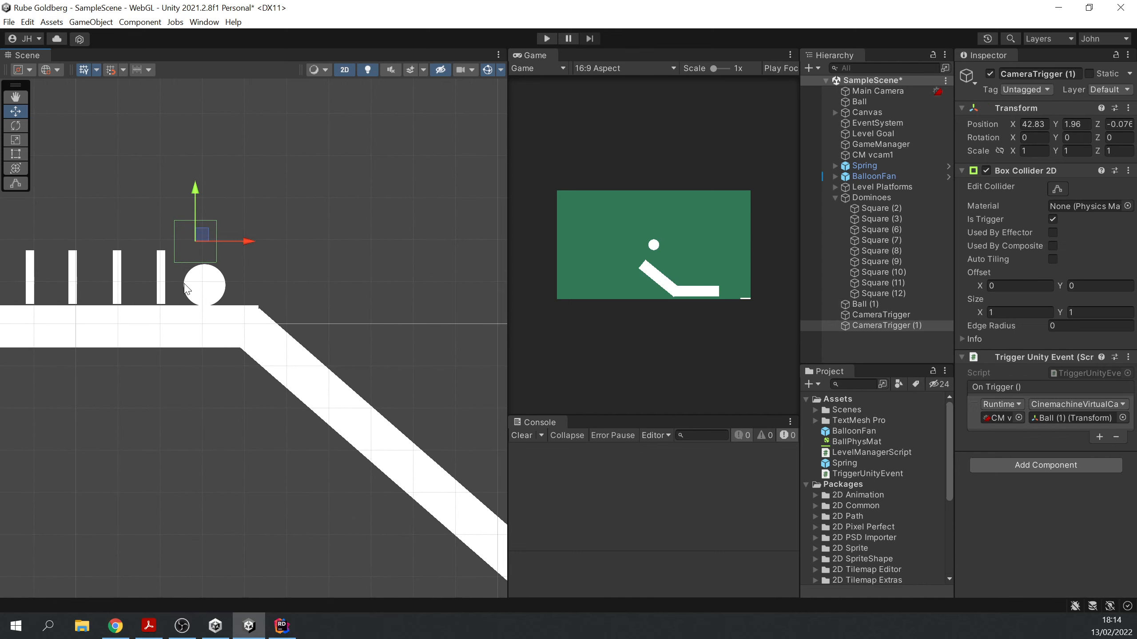
{"action": "left_click", "coordinate": [302, 373]}
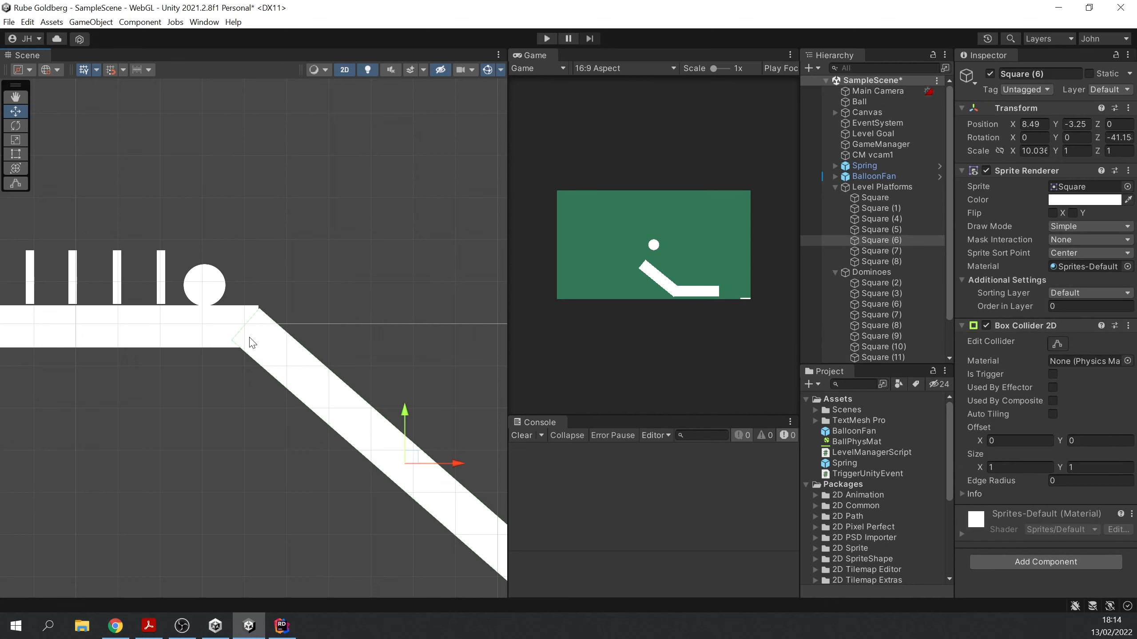
{"action": "scroll", "coordinate": [161, 381], "scroll_direction": "down", "scroll_amount": 5}
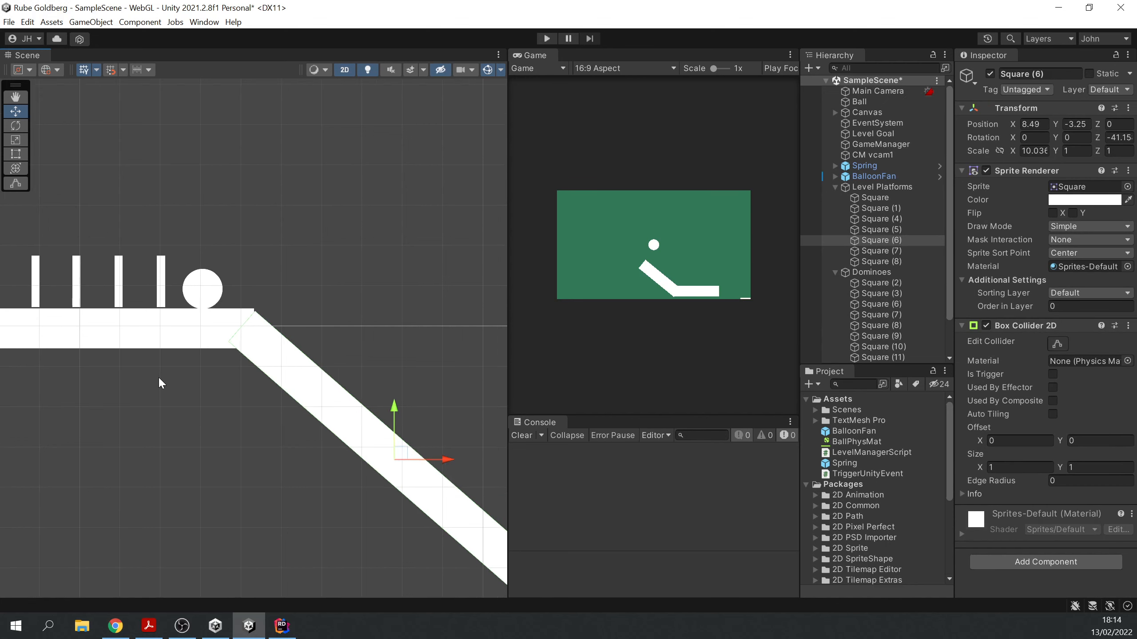
{"action": "left_click", "coordinate": [380, 492], "text": "shift"}
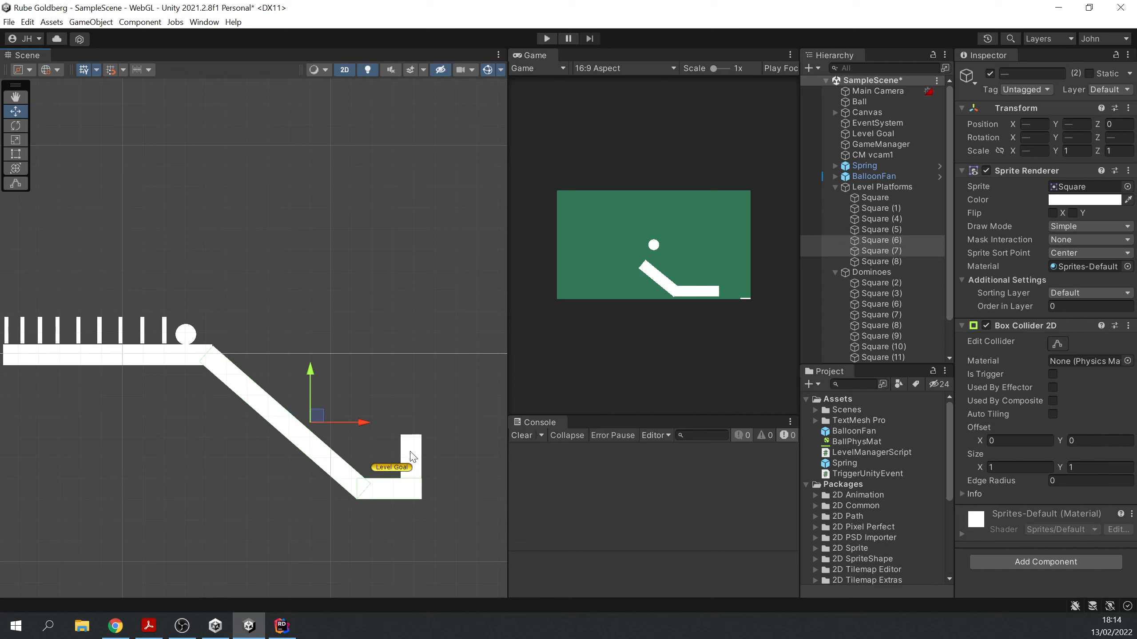
{"action": "left_click", "coordinate": [412, 455], "text": "shift"}
{"action": "scroll", "coordinate": [214, 331], "scroll_direction": "up", "scroll_amount": 6}
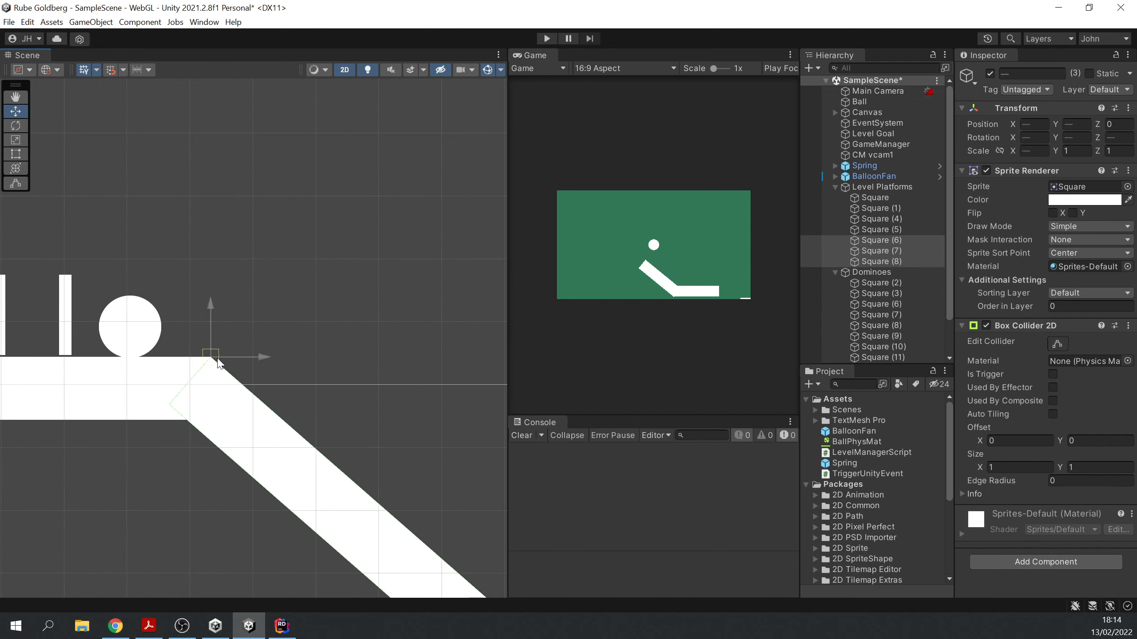
{"action": "scroll", "coordinate": [288, 360], "scroll_direction": "down", "scroll_amount": 2}
{"action": "scroll", "coordinate": [286, 355], "scroll_direction": "down", "scroll_amount": 3}
{"action": "middle_click_drag", "start_coordinate": [440, 316], "coordinate": [343, 313]}
{"action": "left_click", "coordinate": [452, 563]}
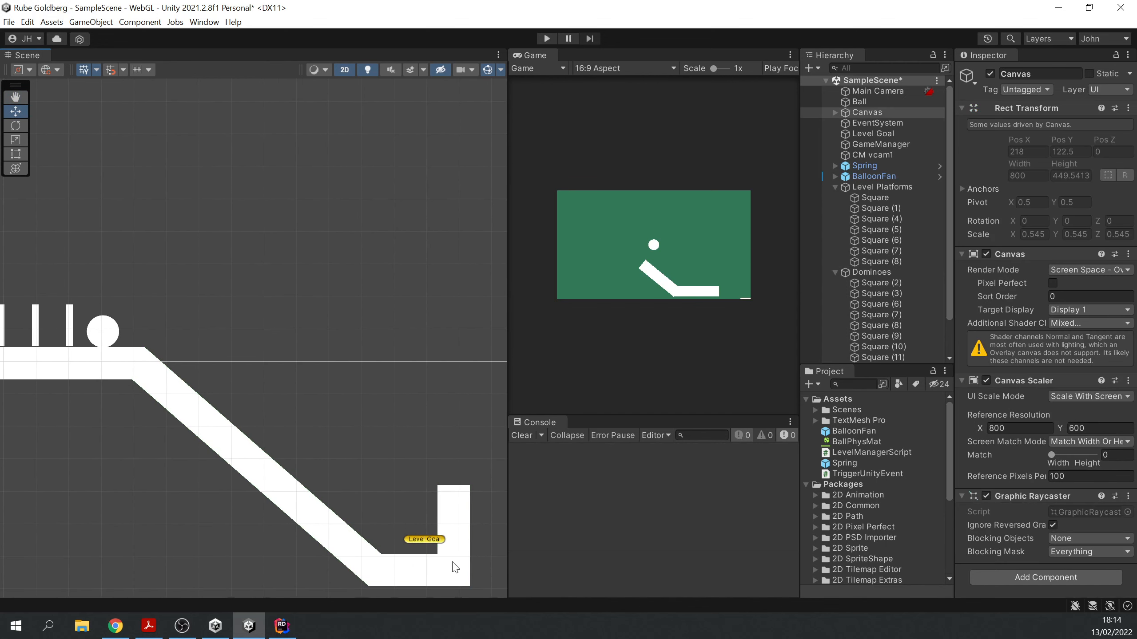
{"action": "left_click", "coordinate": [423, 541]}
{"action": "scroll", "coordinate": [156, 254], "scroll_direction": "down", "scroll_amount": 1}
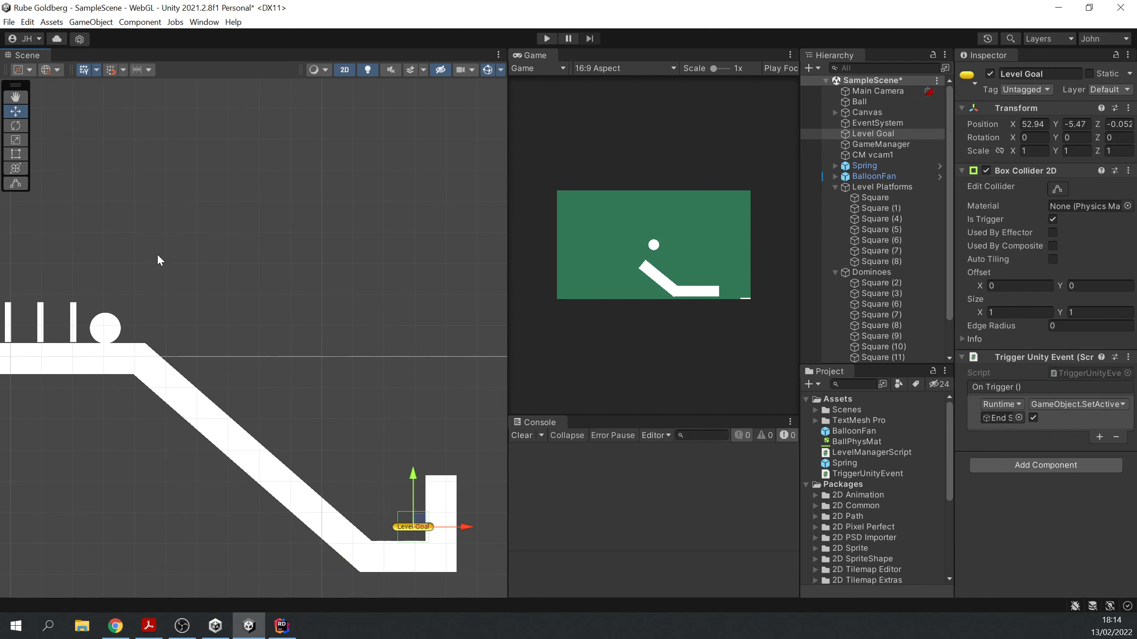
{"action": "scroll", "coordinate": [112, 294], "scroll_direction": "down", "scroll_amount": 2}
{"action": "middle_click_drag", "start_coordinate": [196, 270], "coordinate": [305, 269]}
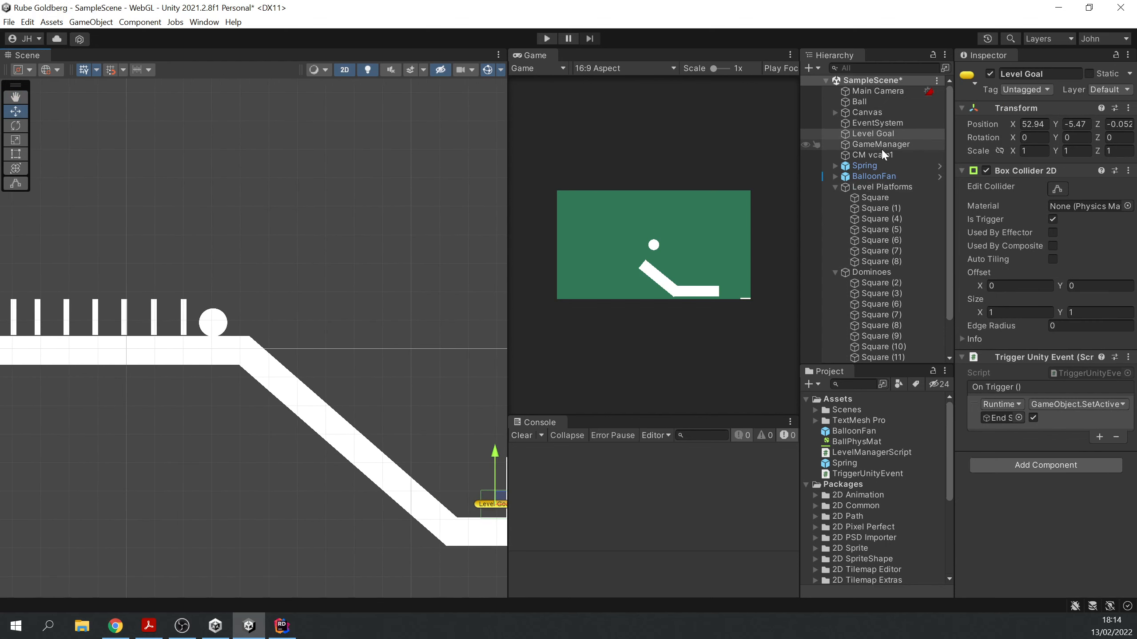
Collapse the Level Platforms and Dominoes groups and activate the Canvas's Start Screen
{"action": "left_click", "coordinate": [834, 187]}
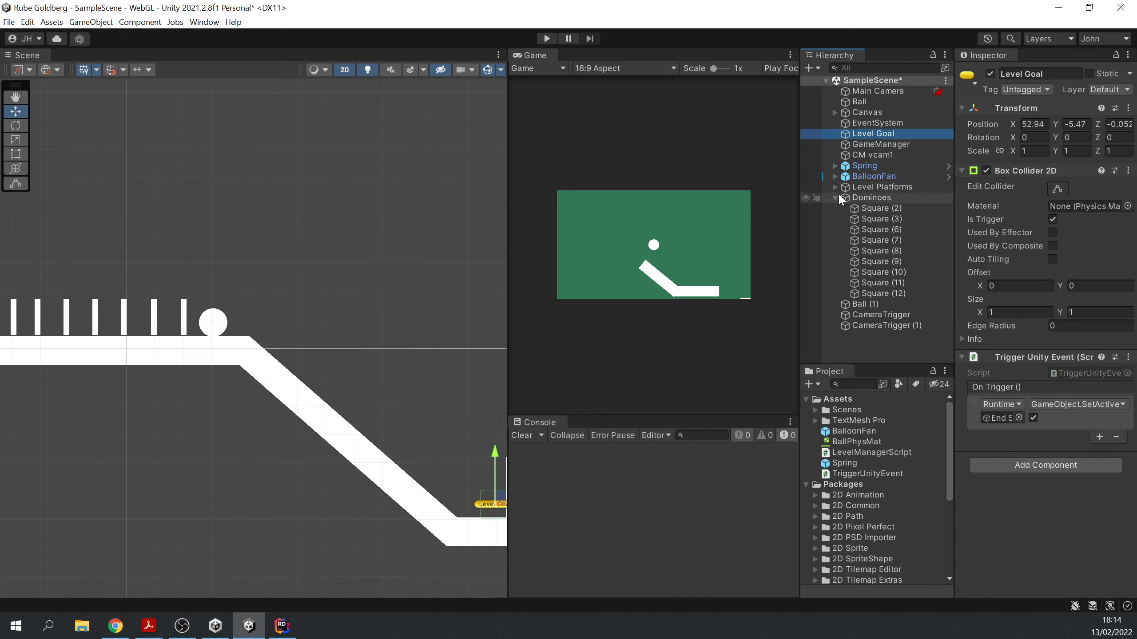
{"action": "left_click", "coordinate": [834, 198]}
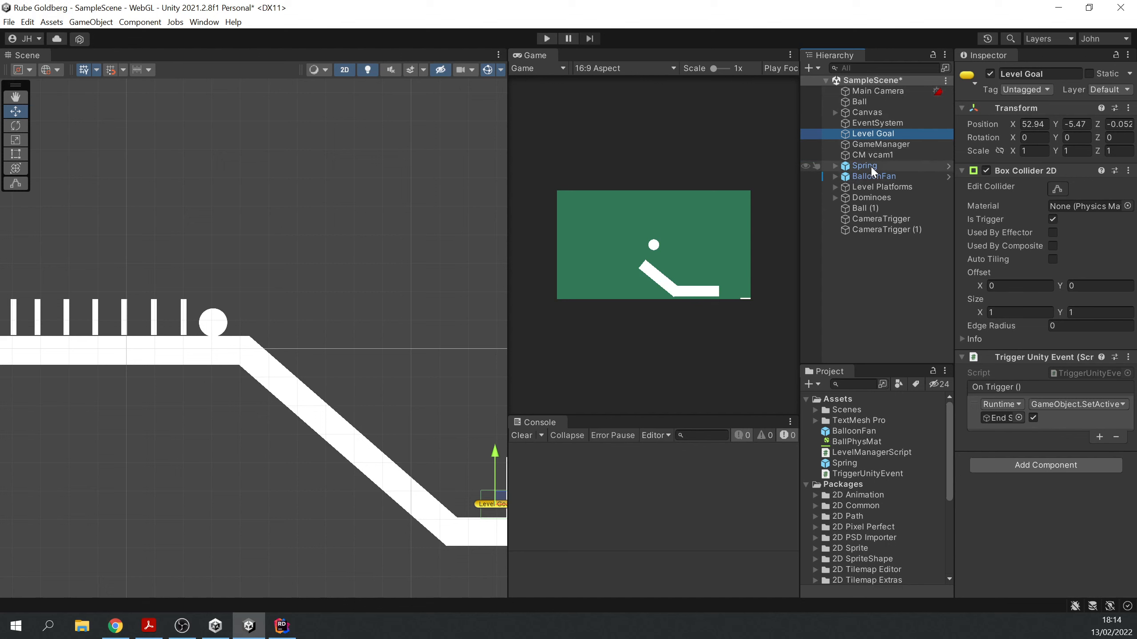
{"action": "left_click", "coordinate": [836, 112]}
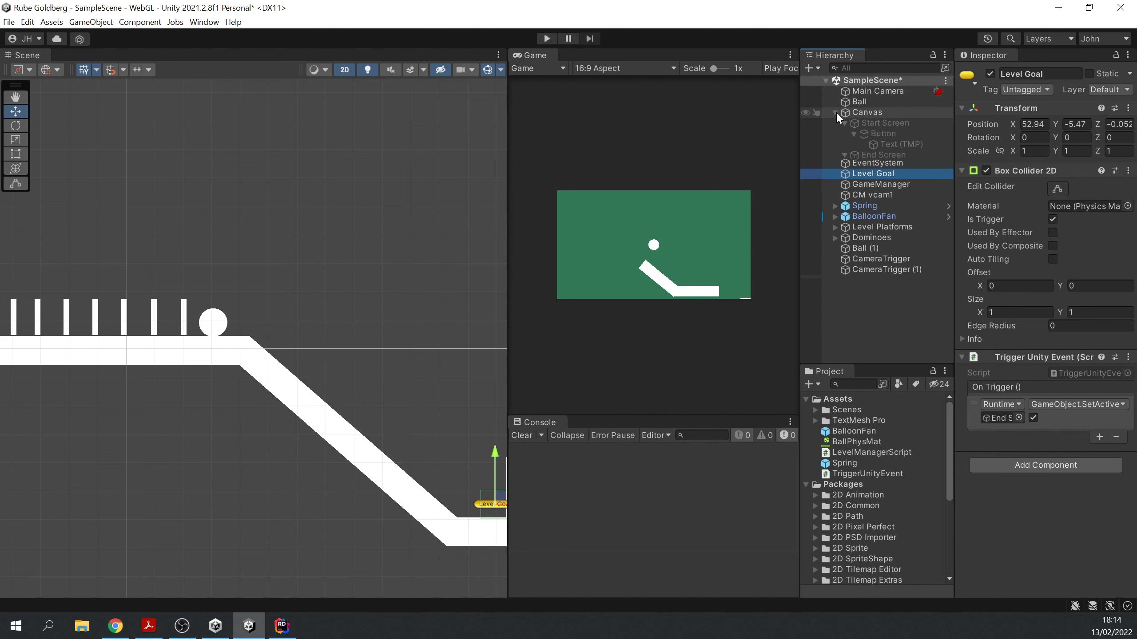
{"action": "left_click", "coordinate": [868, 123]}
{"action": "left_click", "coordinate": [990, 72]}
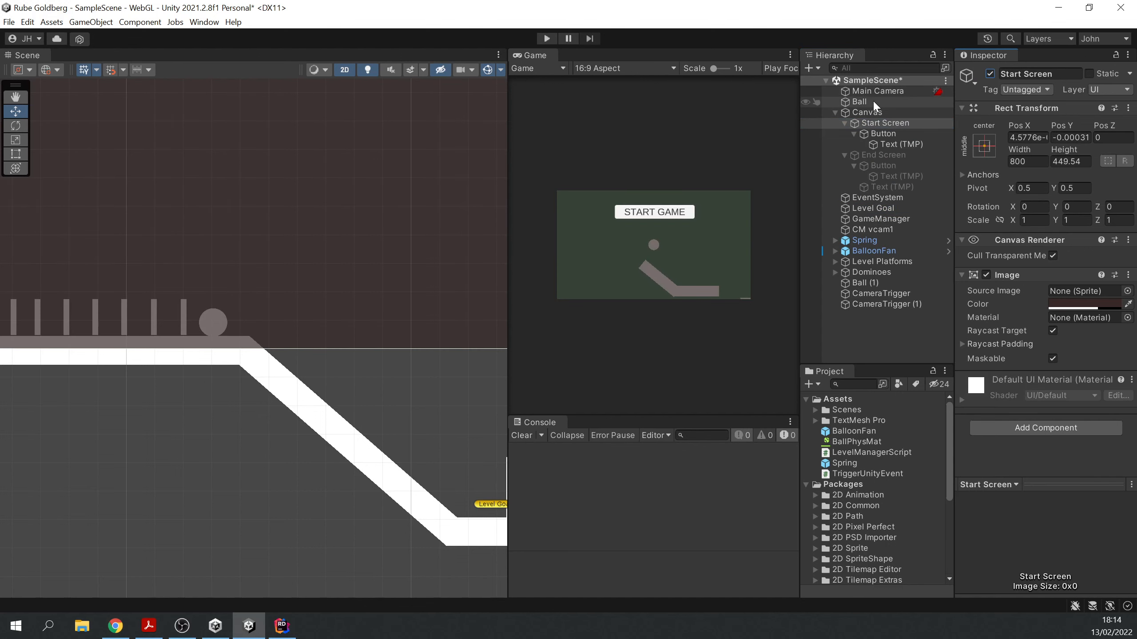
Turn off Simulated on the first Ball's Rigidbody 2D
{"action": "left_click", "coordinate": [872, 100]}
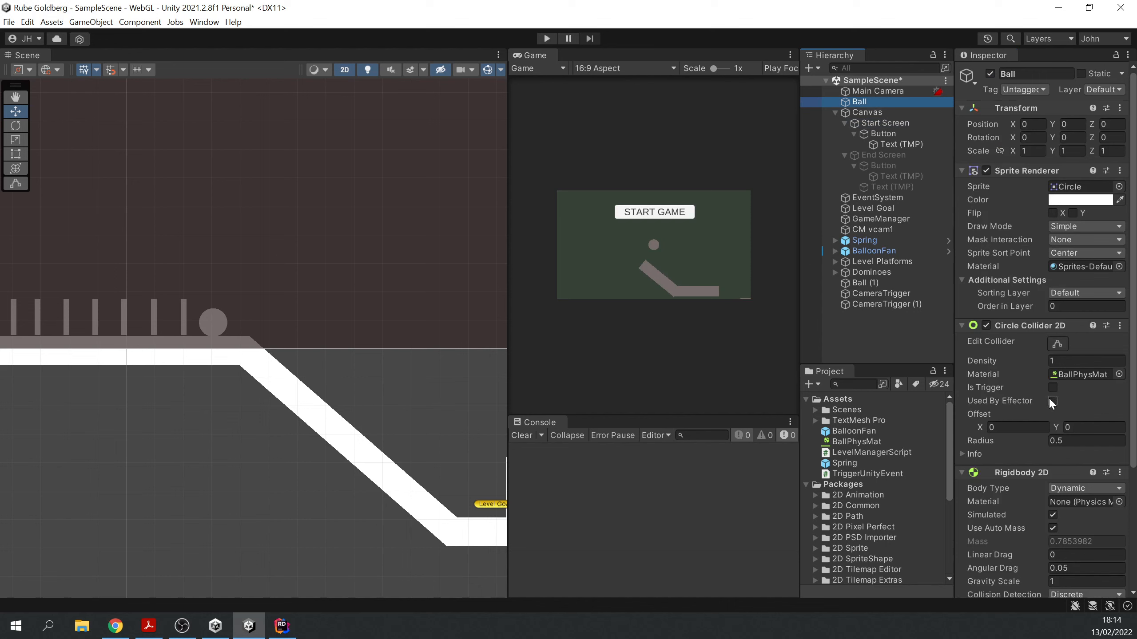
{"action": "scroll", "coordinate": [1048, 397], "scroll_direction": "down", "scroll_amount": 3}
{"action": "left_click", "coordinate": [1052, 355]}
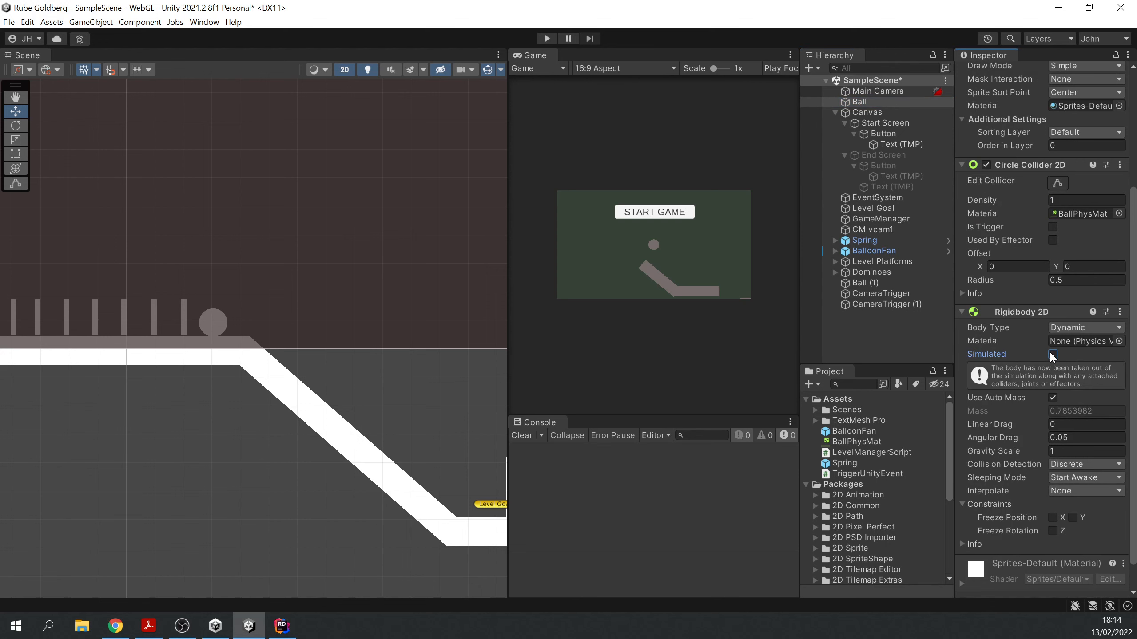
Set the Game view to Play Maximized
{"action": "left_click", "coordinate": [545, 38]}
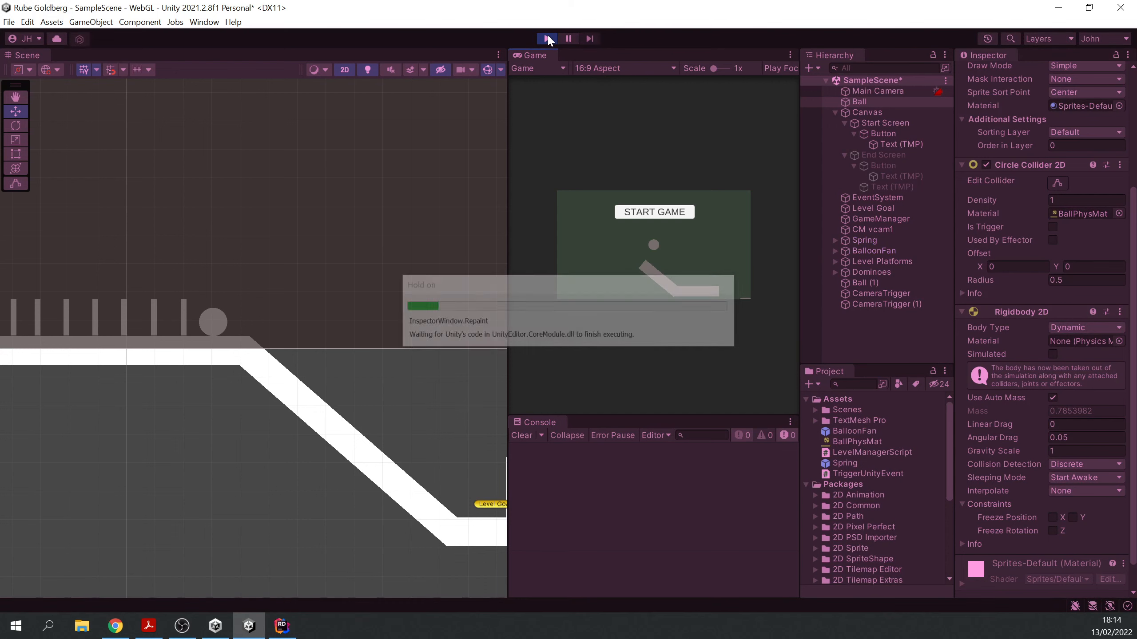
{"action": "left_click", "coordinate": [548, 36]}
{"action": "left_click", "coordinate": [780, 67]}
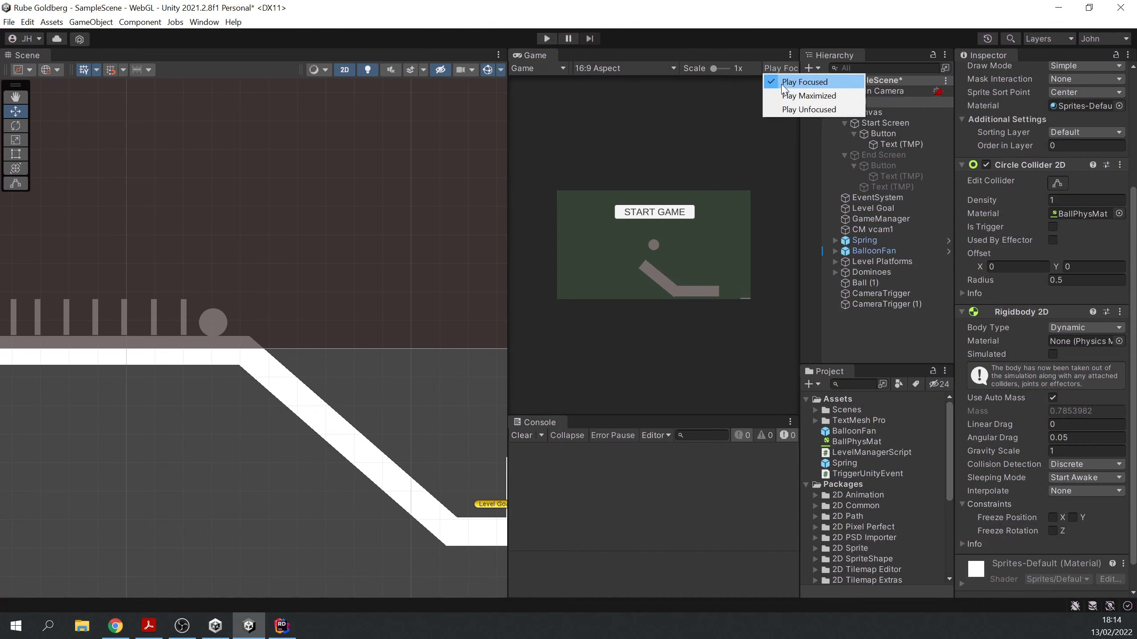
{"action": "left_click", "coordinate": [801, 96]}
Playtest the game from its start screen, watch the ball's run, and stop the playtest
{"action": "left_click", "coordinate": [546, 38]}
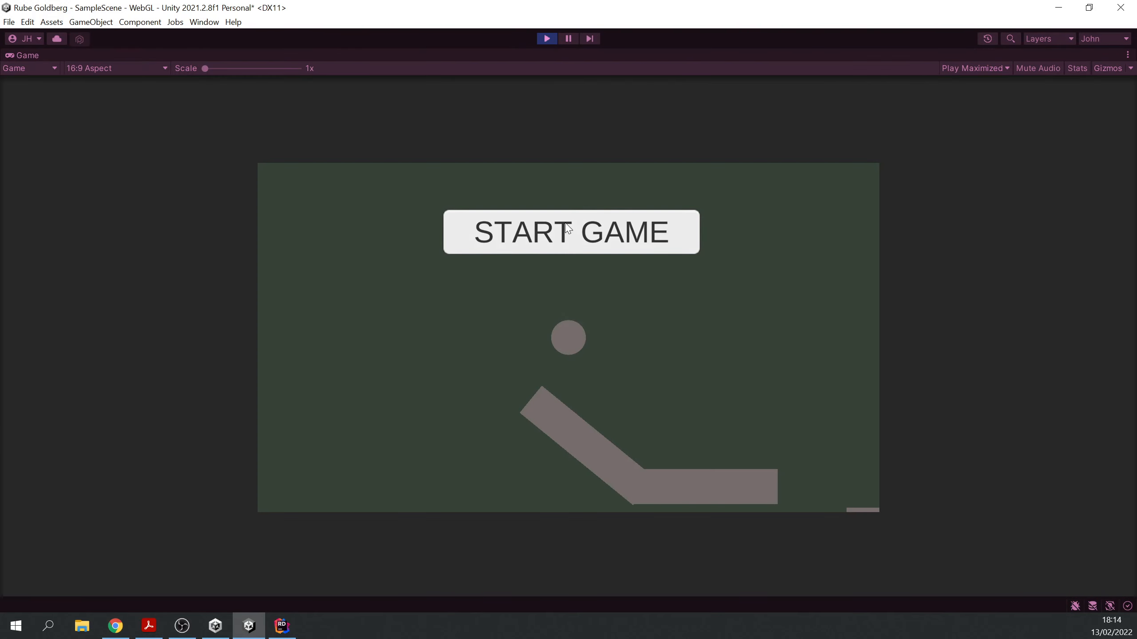
{"action": "left_click", "coordinate": [566, 228]}
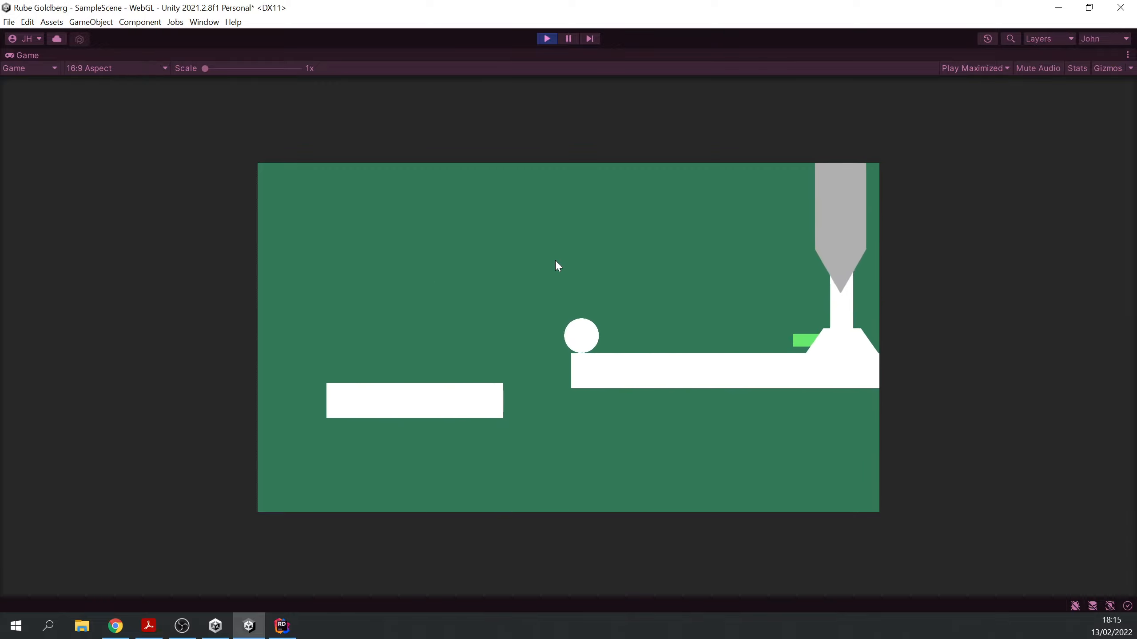
{"action": "left_click", "coordinate": [549, 38]}
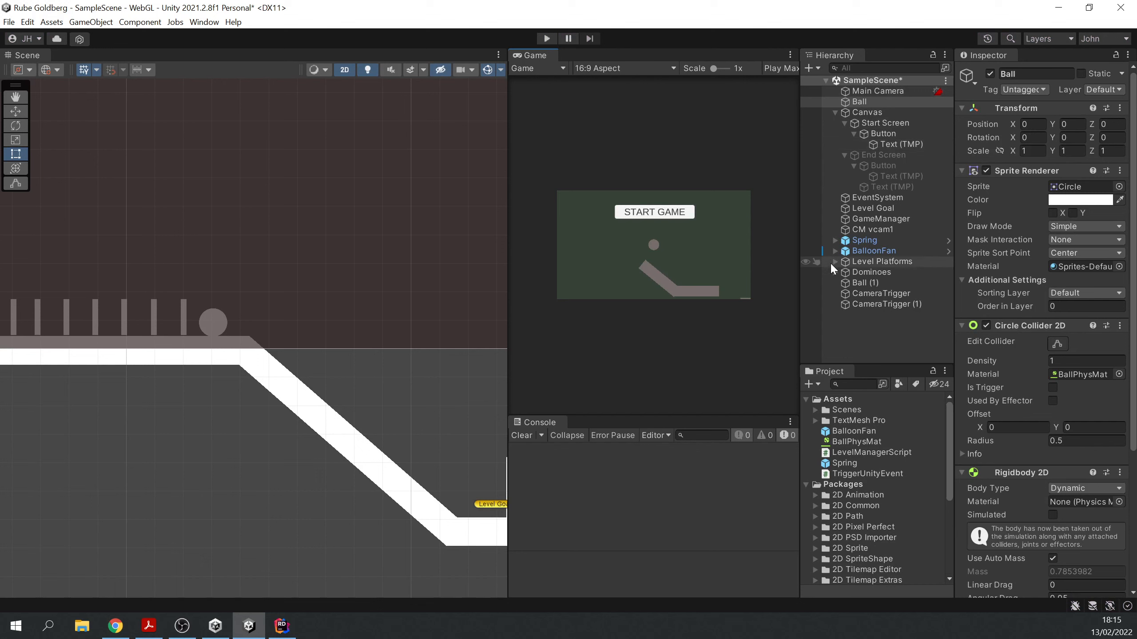
Examine the physics settings of the BalloonFan's Baloon, Effector and BaloonMoover objects
{"action": "left_click", "coordinate": [834, 251]}
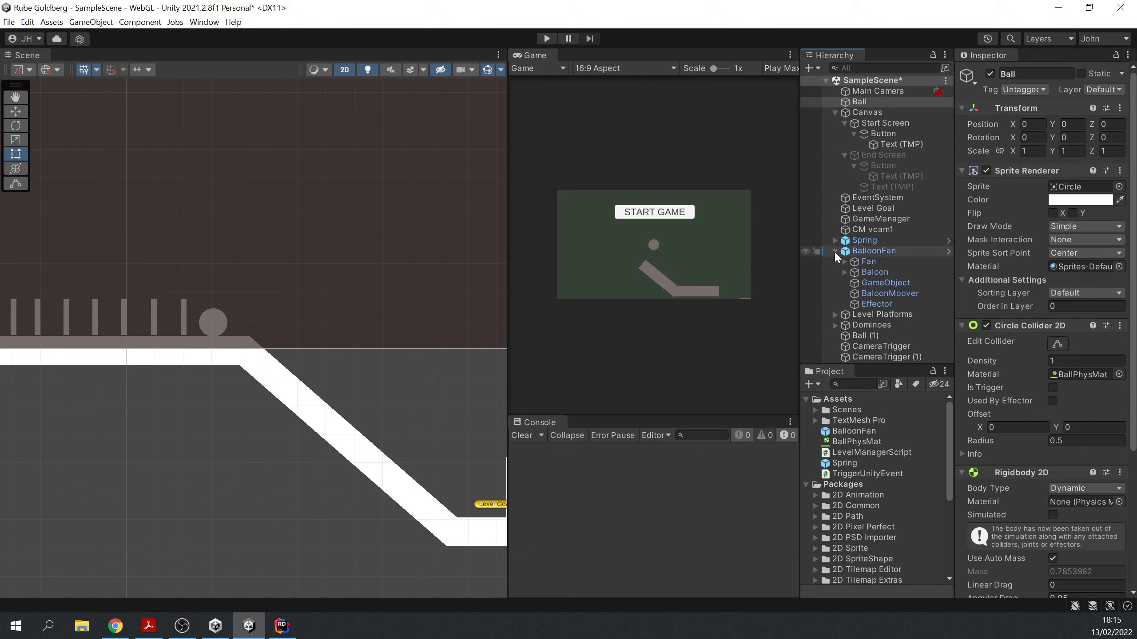
{"action": "left_click", "coordinate": [881, 272]}
{"action": "scroll", "coordinate": [248, 308], "scroll_direction": "down", "scroll_amount": 6}
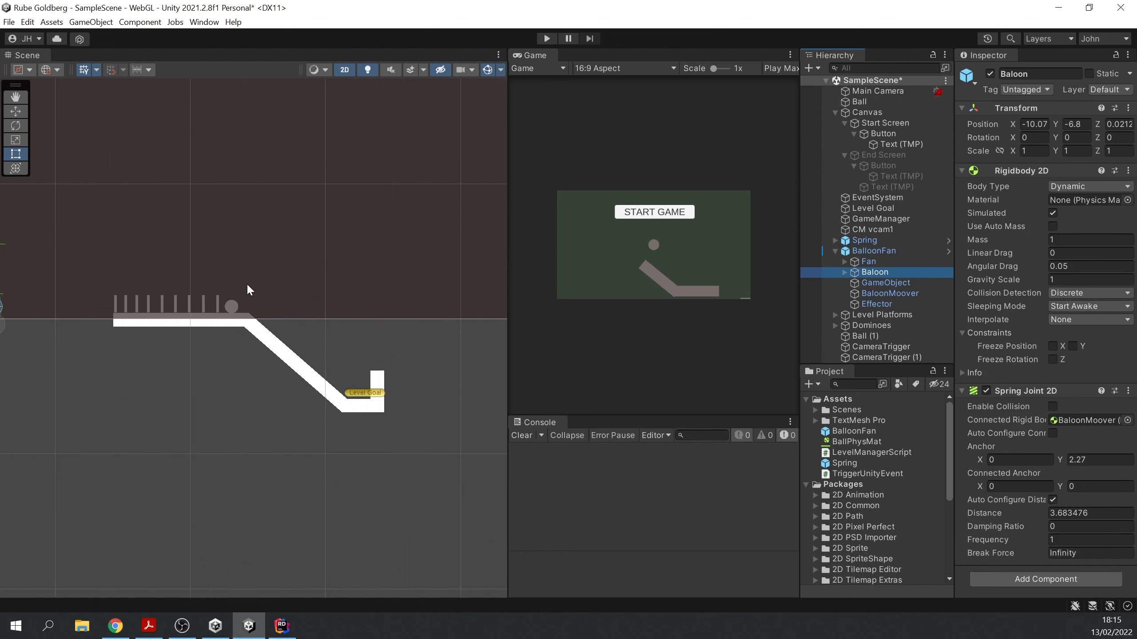
{"action": "key", "text": "f"}
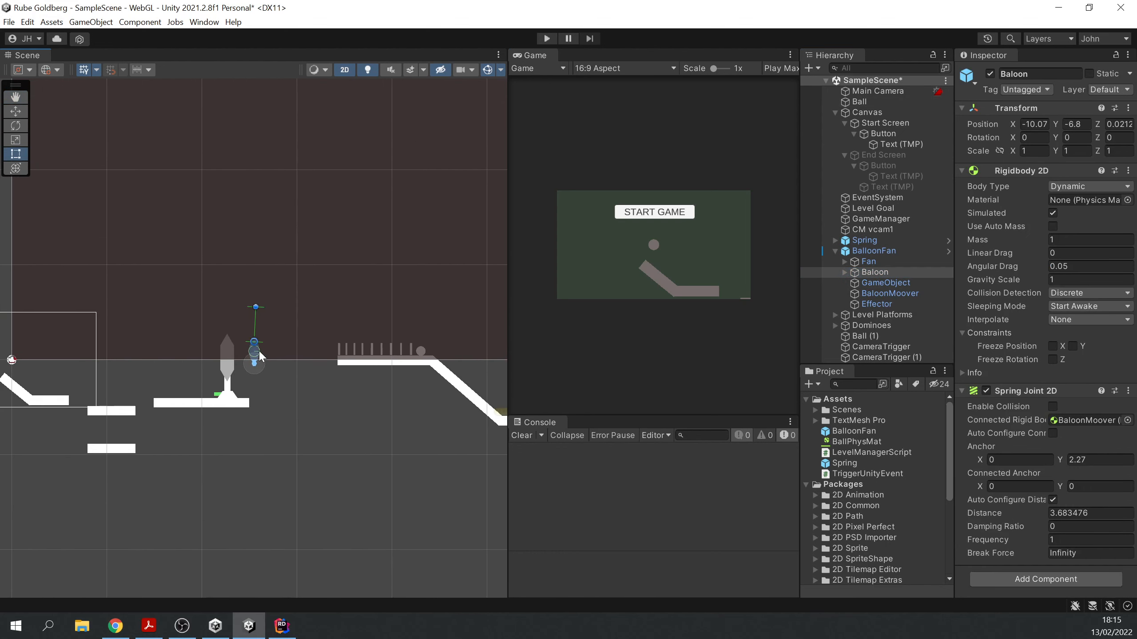
{"action": "scroll", "coordinate": [253, 333], "scroll_direction": "up", "scroll_amount": 8}
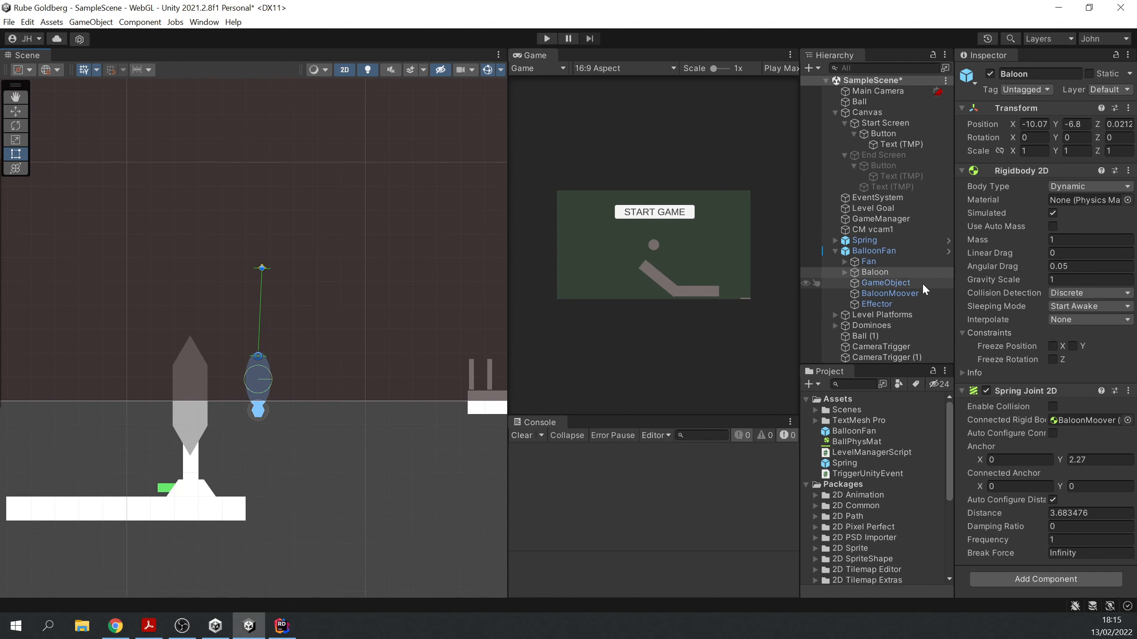
{"action": "left_click", "coordinate": [906, 301]}
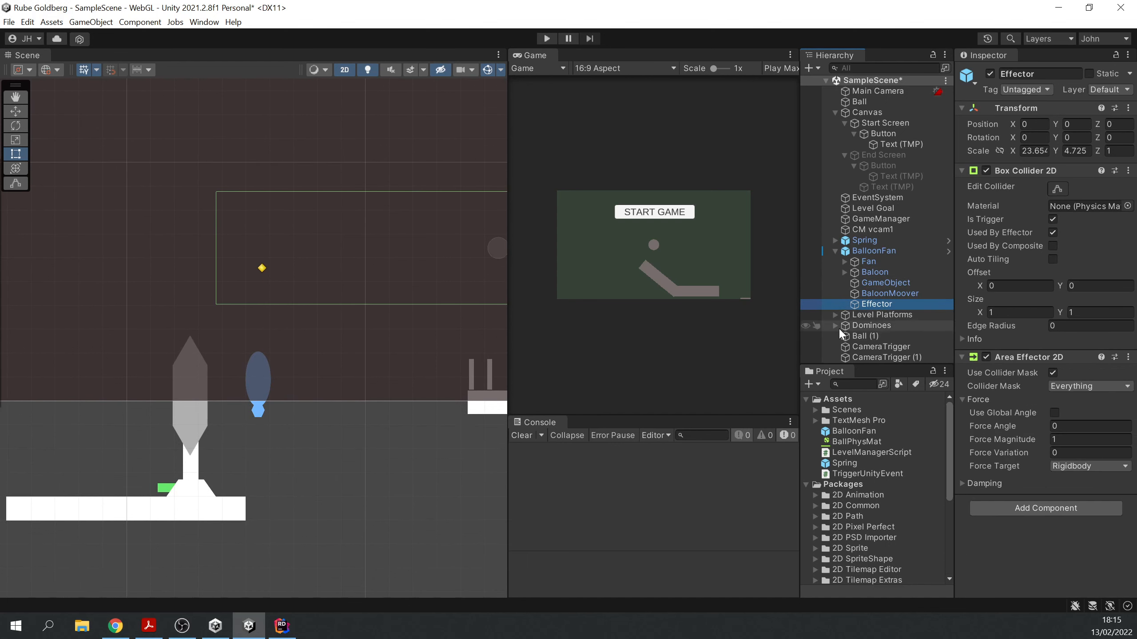
{"action": "left_click", "coordinate": [889, 295]}
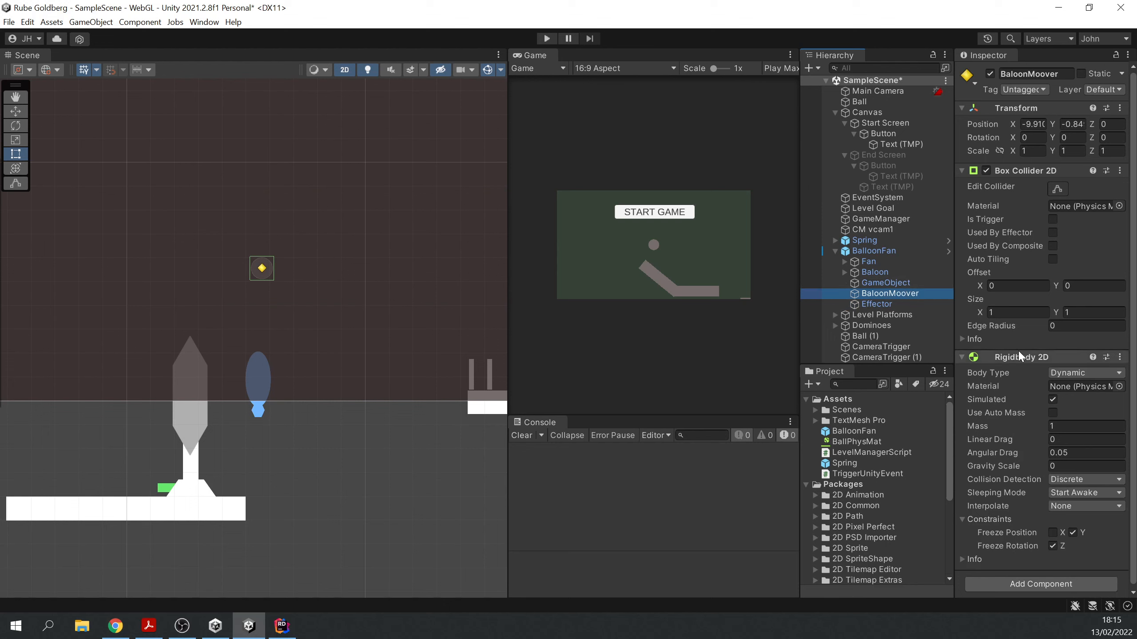
{"action": "scroll", "coordinate": [1008, 351], "scroll_direction": "down", "scroll_amount": 1}
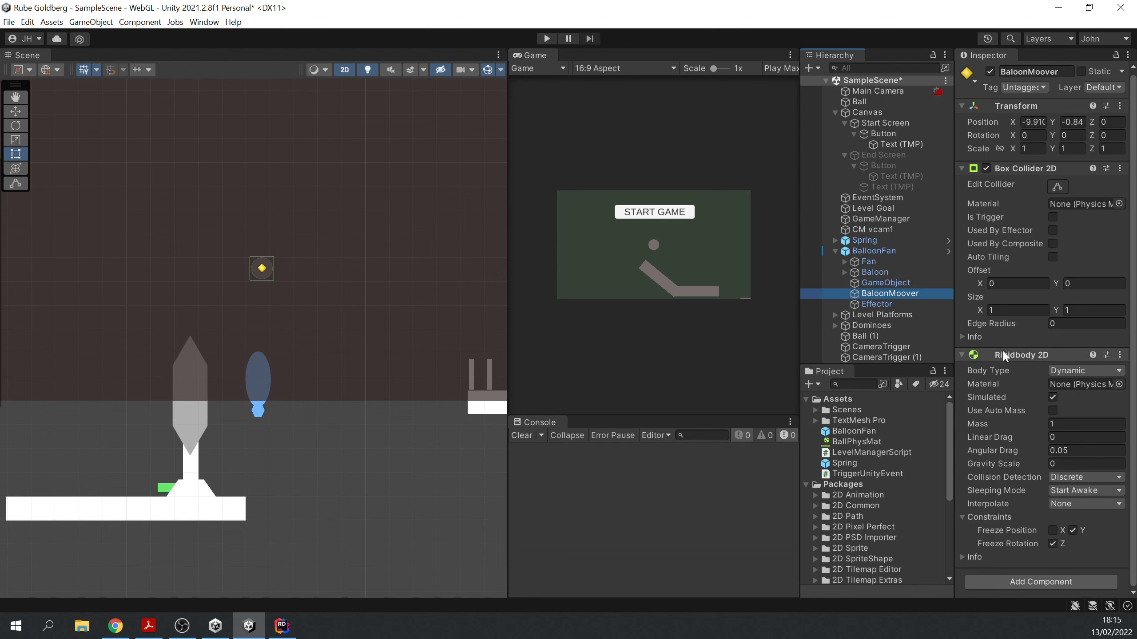
Try a playtest with Simulated turned off on BaloonMoover's Rigidbody 2D, and turn the option back on
{"action": "left_click", "coordinate": [1052, 397]}
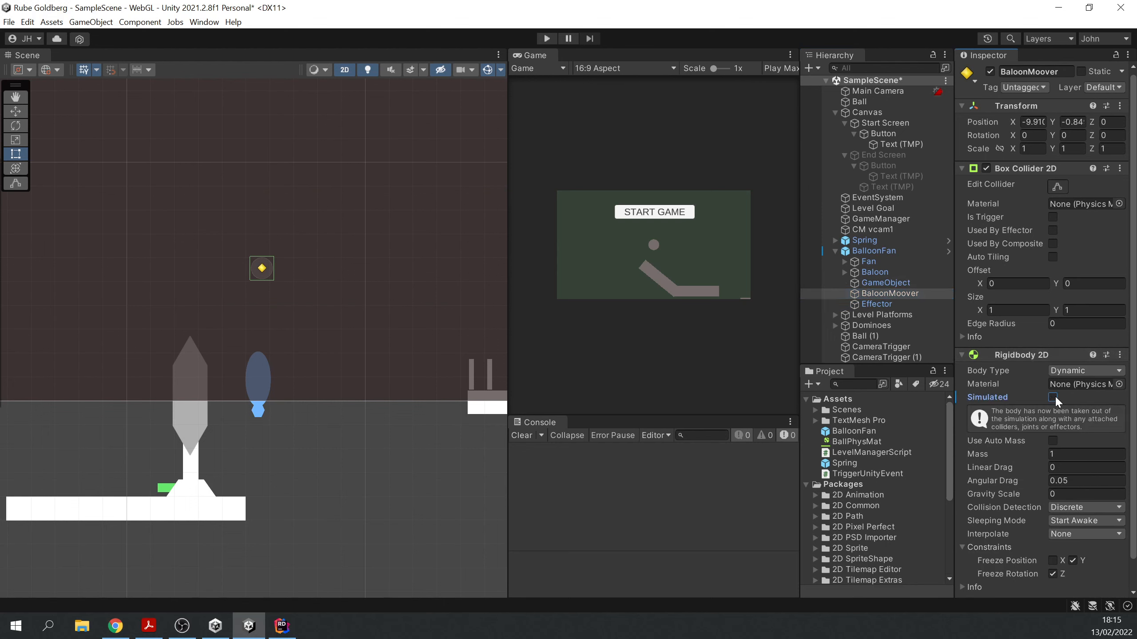
{"action": "left_click", "coordinate": [547, 40]}
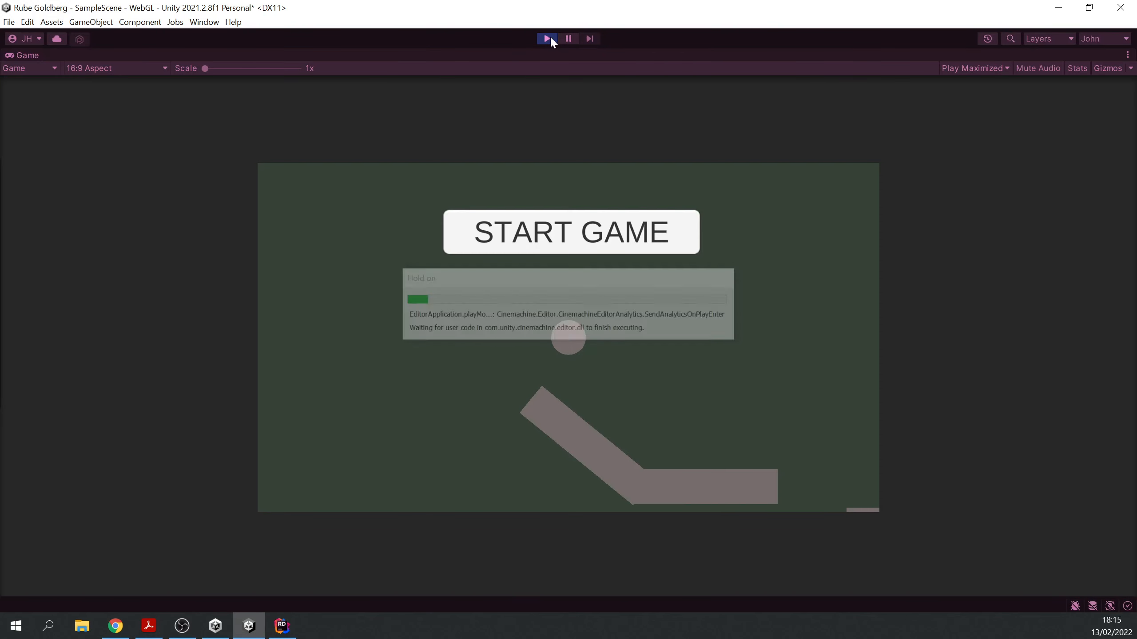
{"action": "left_click", "coordinate": [582, 229]}
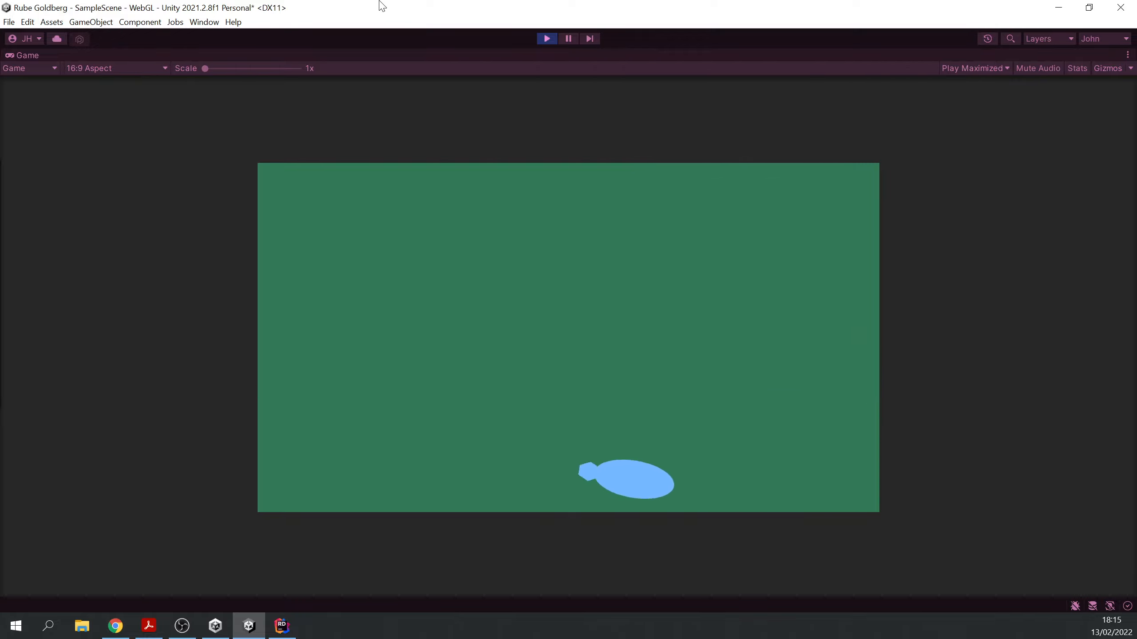
{"action": "left_click", "coordinate": [546, 38]}
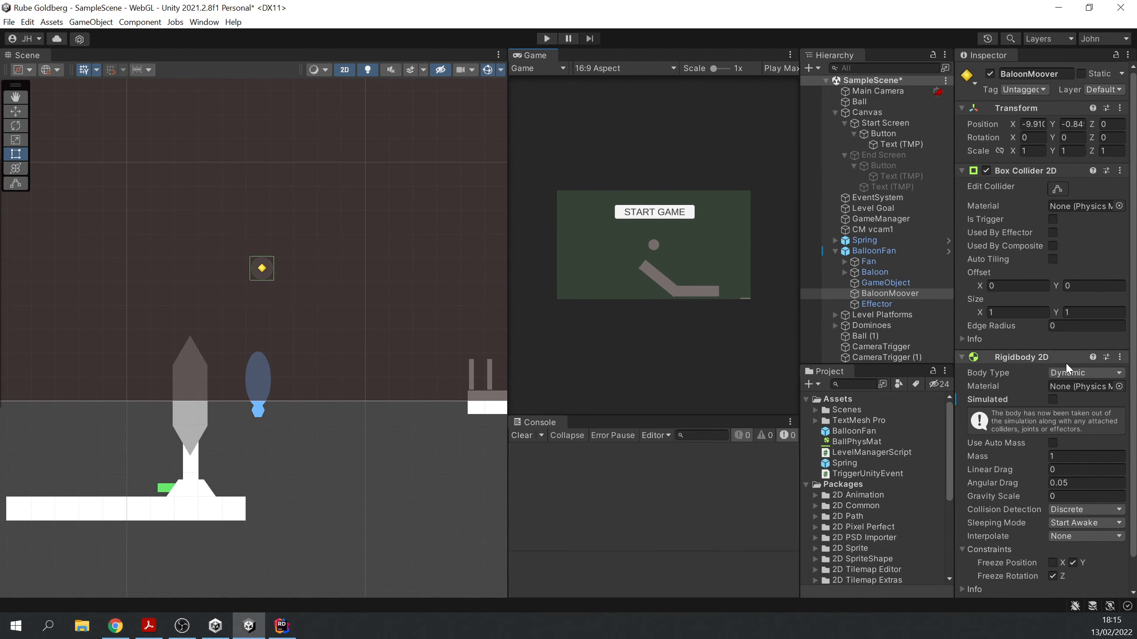
{"action": "scroll", "coordinate": [1037, 433], "scroll_direction": "down", "scroll_amount": 2}
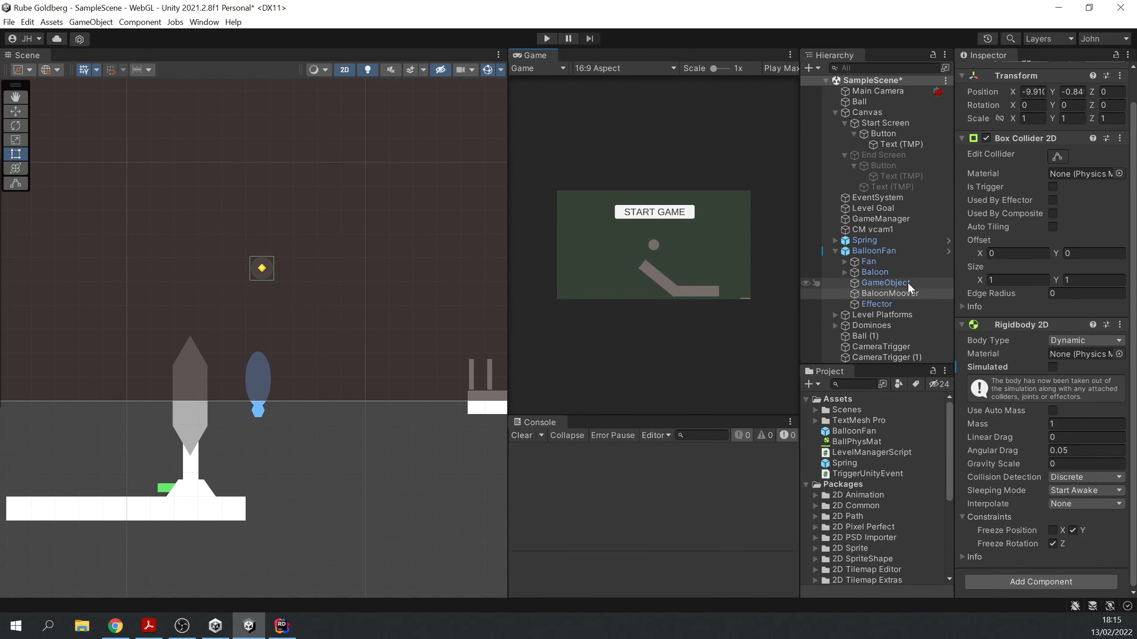
{"action": "left_click", "coordinate": [1054, 367]}
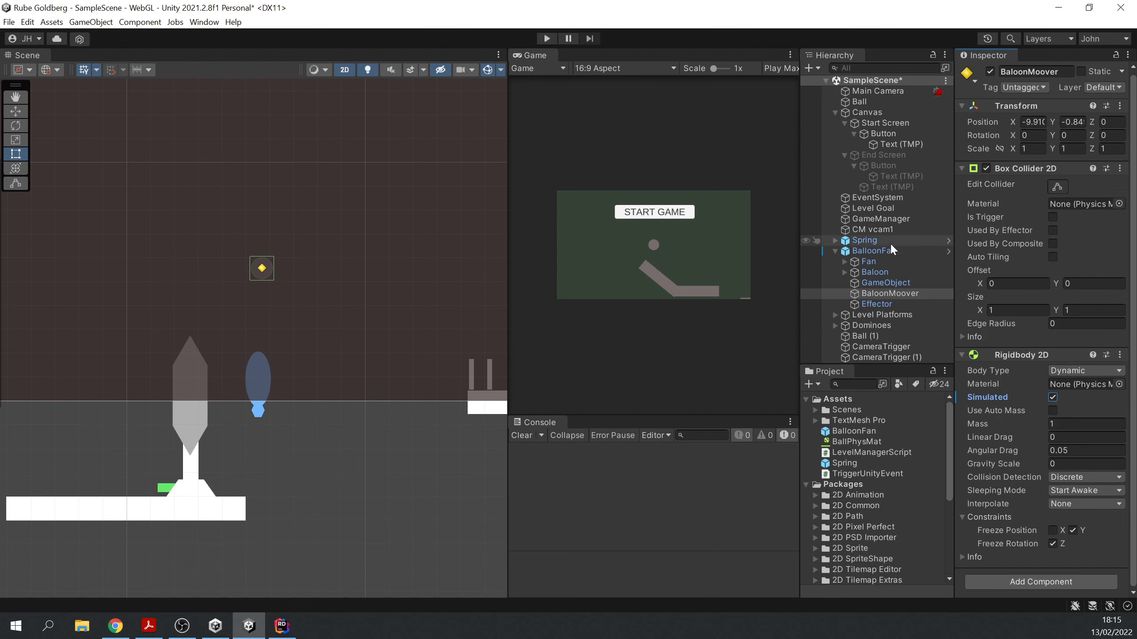
Deactivate the BalloonFan's Effector object, leaving its Area Effector 2D component enabled
{"action": "left_click", "coordinate": [879, 304]}
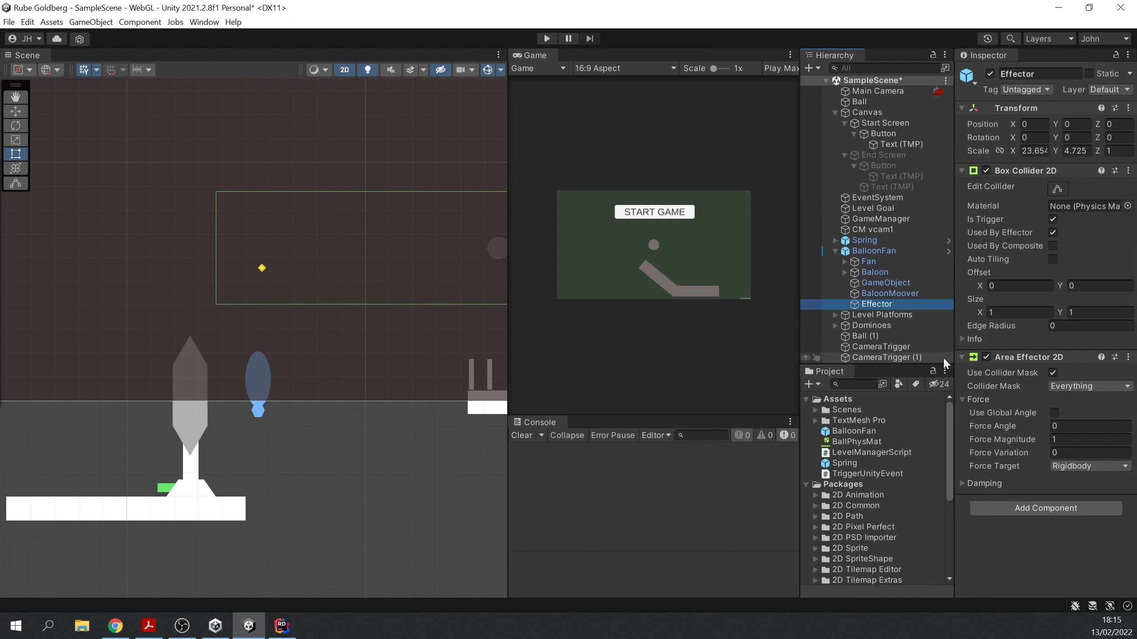
{"action": "left_click", "coordinate": [1070, 441]}
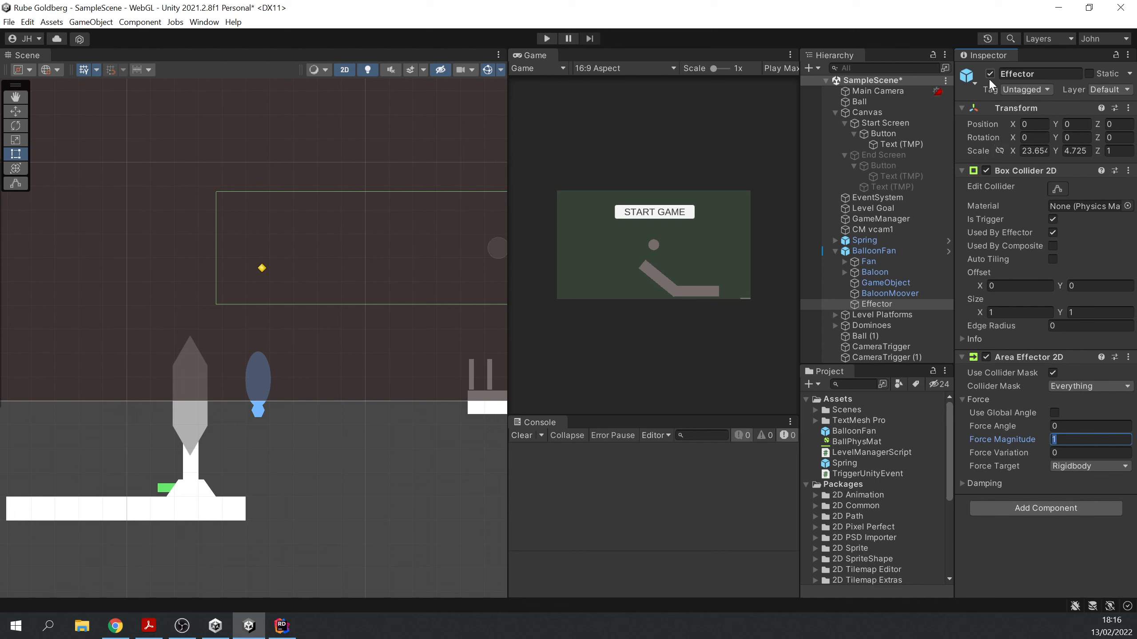
{"action": "left_click", "coordinate": [987, 357]}
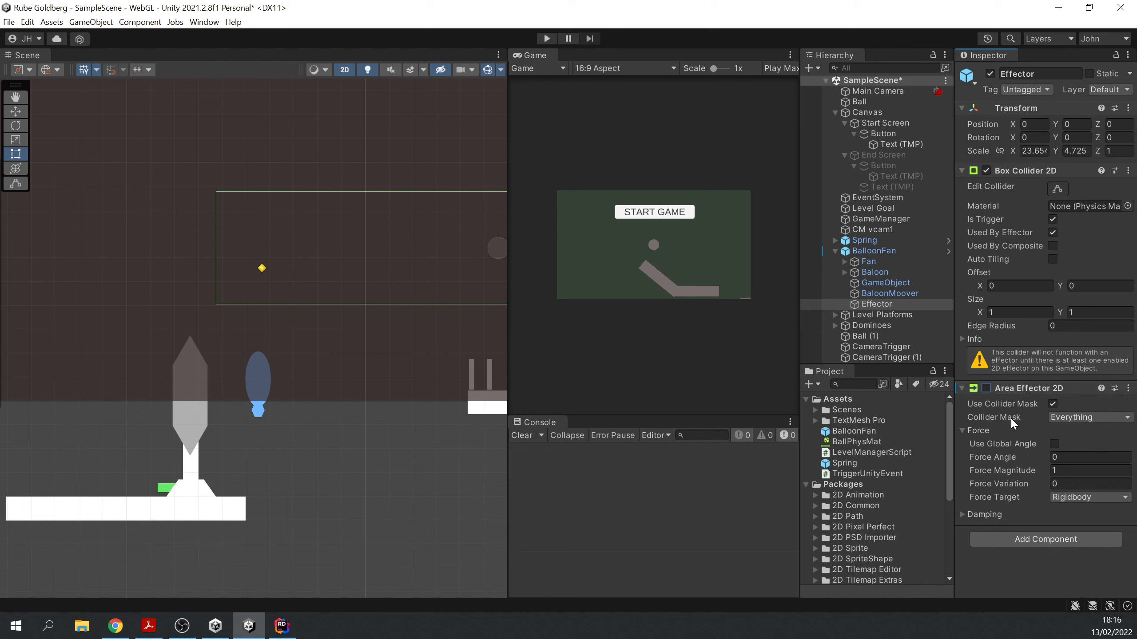
{"action": "left_click", "coordinate": [985, 387]}
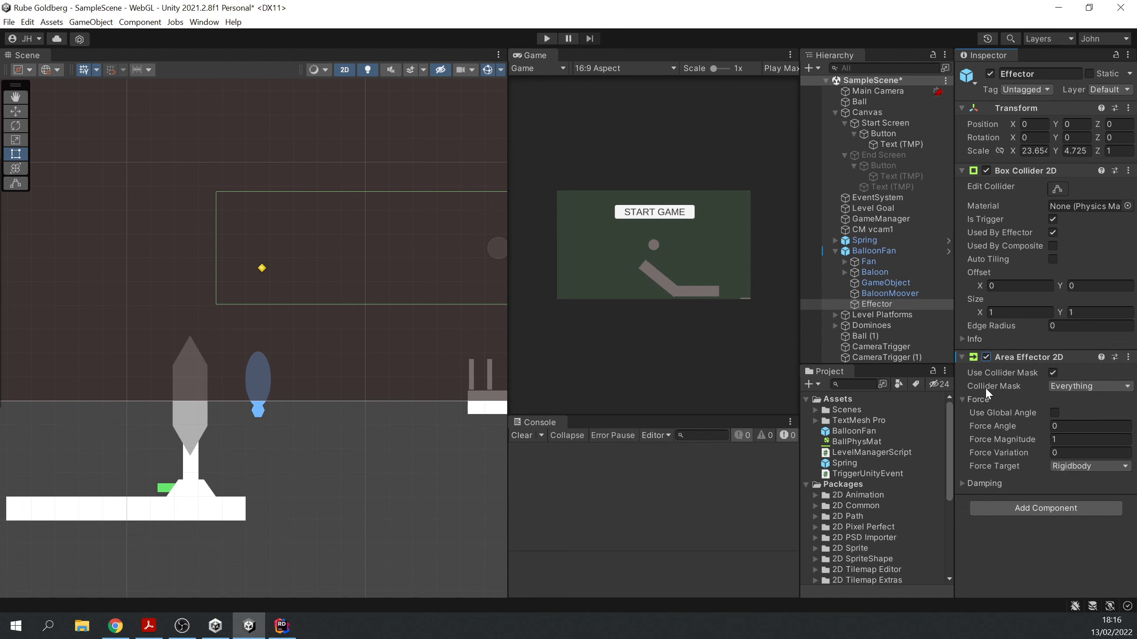
{"action": "left_click", "coordinate": [991, 72]}
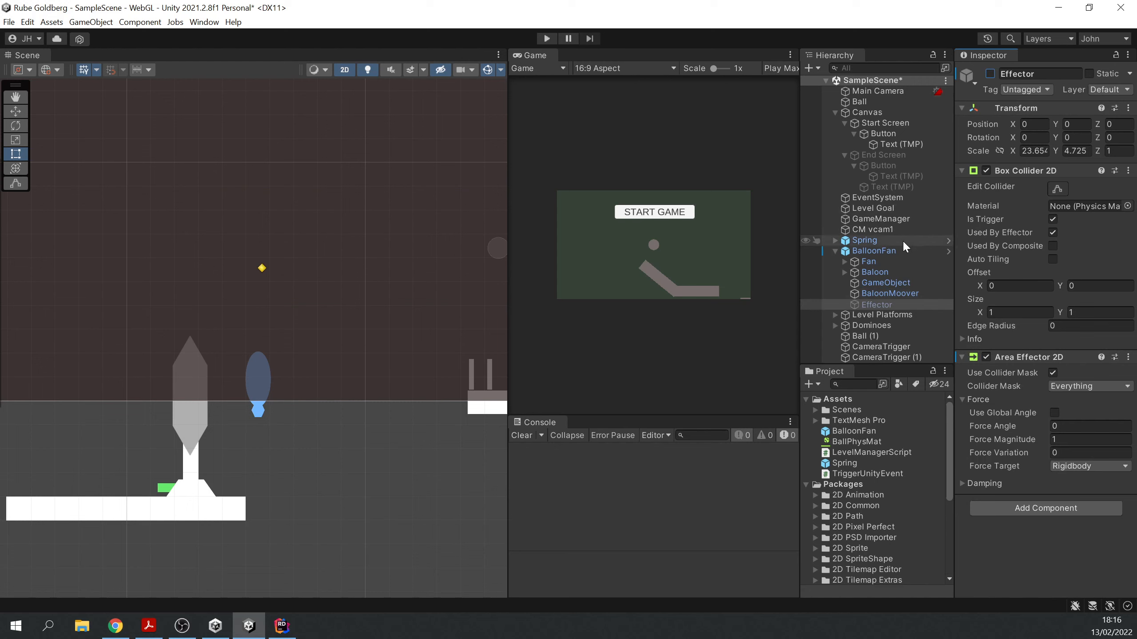
Rename the Fan's green child object w as FanButton
{"action": "left_click", "coordinate": [897, 262]}
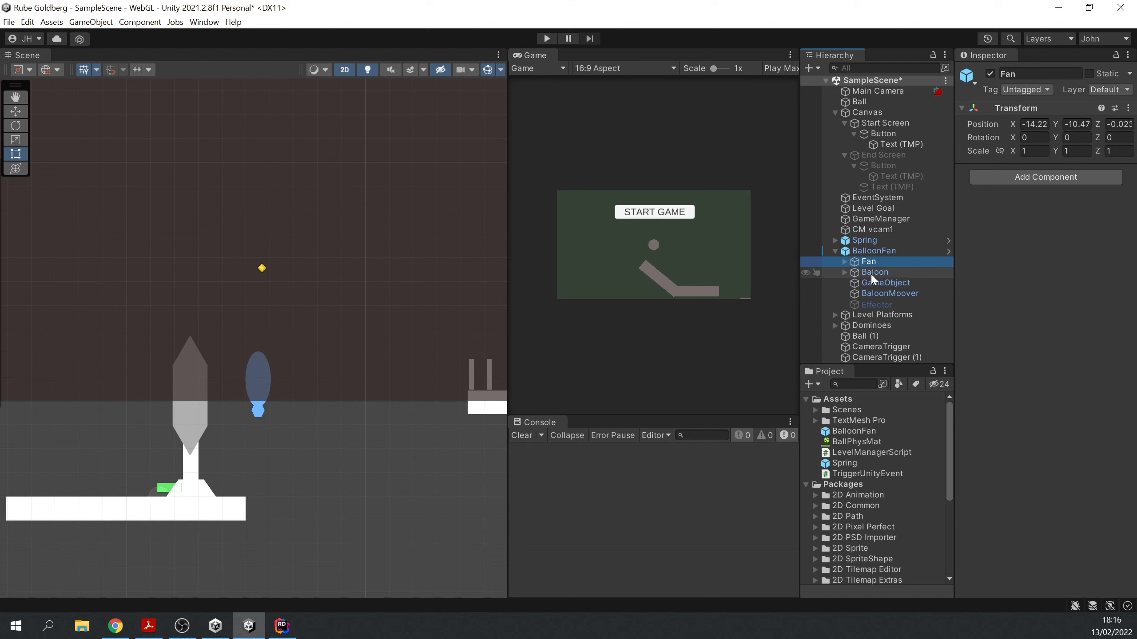
{"action": "left_click", "coordinate": [844, 261]}
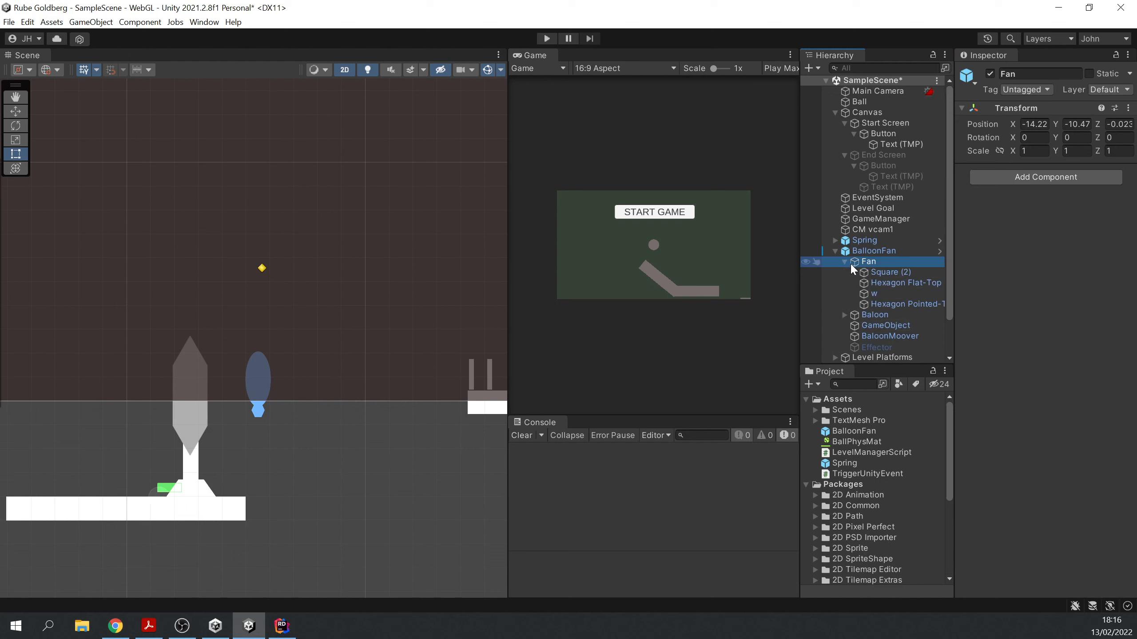
{"action": "left_click", "coordinate": [890, 293]}
{"action": "left_click", "coordinate": [1023, 72]}
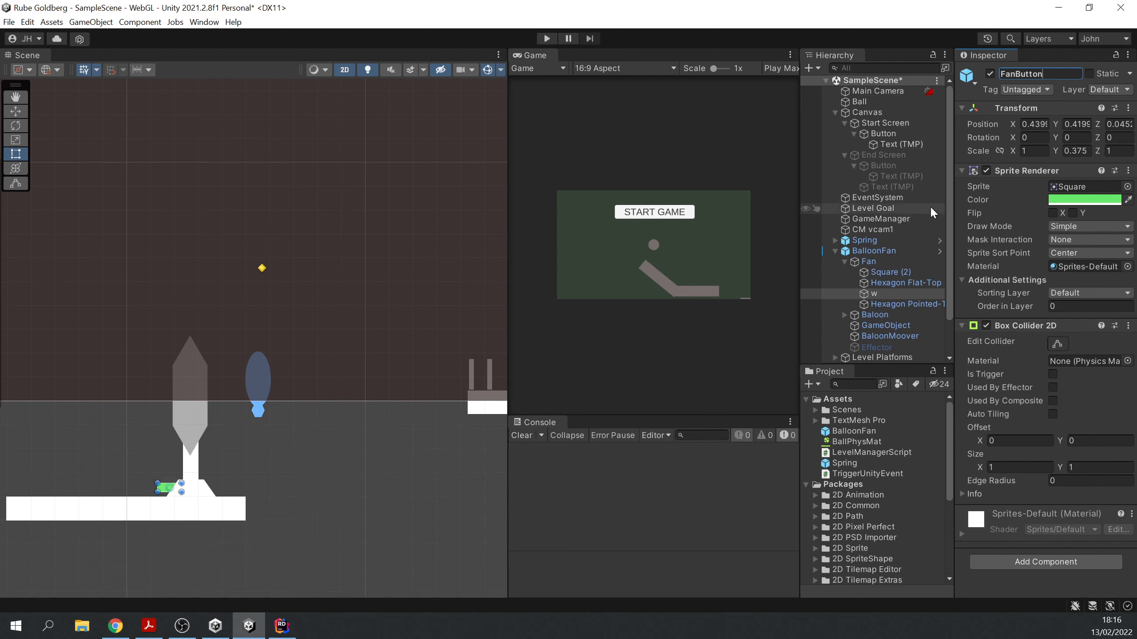
{"action": "left_click", "coordinate": [896, 272]}
Rename the BalloonFan's trigger child GameObject, which surrounds the green button, as StartFan
{"action": "scroll", "coordinate": [371, 455], "scroll_direction": "down", "scroll_amount": 4}
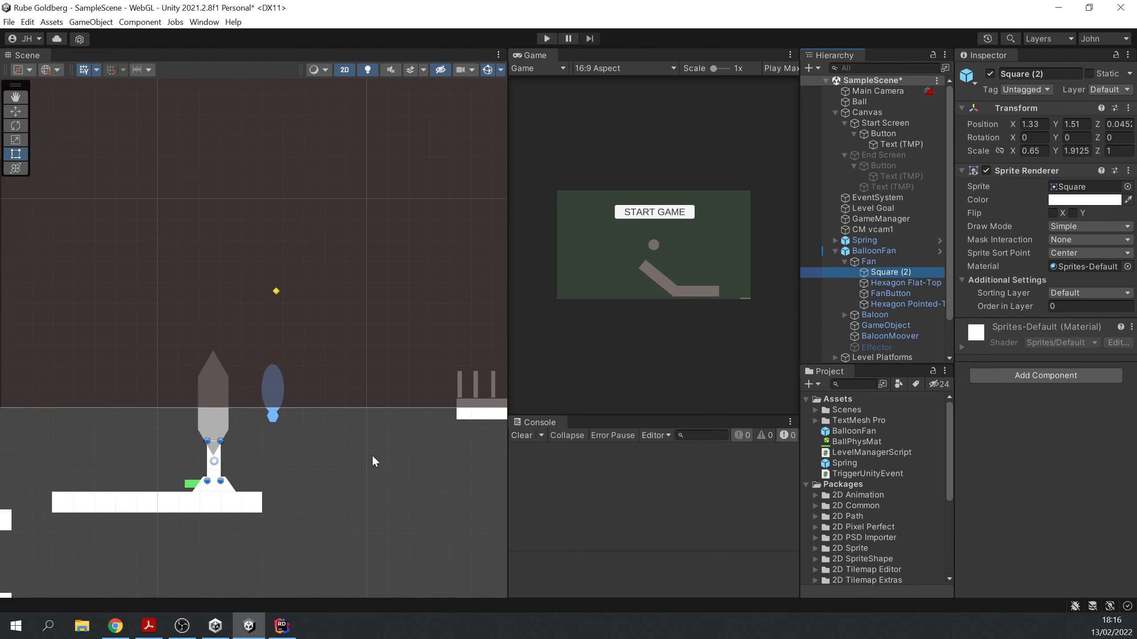
{"action": "scroll", "coordinate": [181, 455], "scroll_direction": "up", "scroll_amount": 3}
{"action": "left_click", "coordinate": [192, 487]}
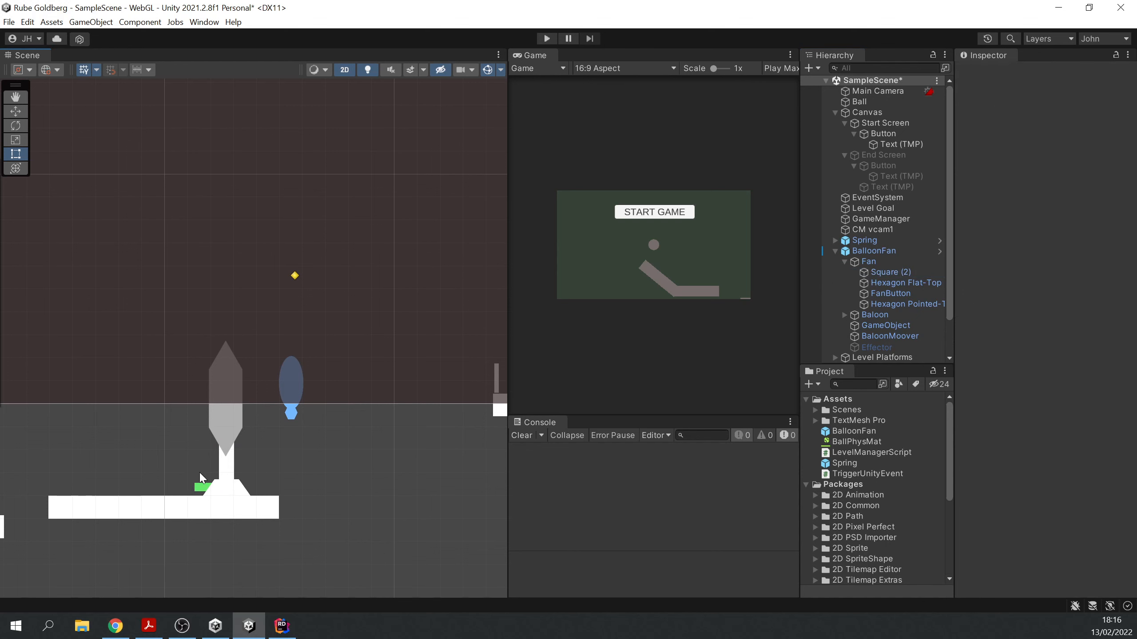
{"action": "left_click", "coordinate": [199, 489]}
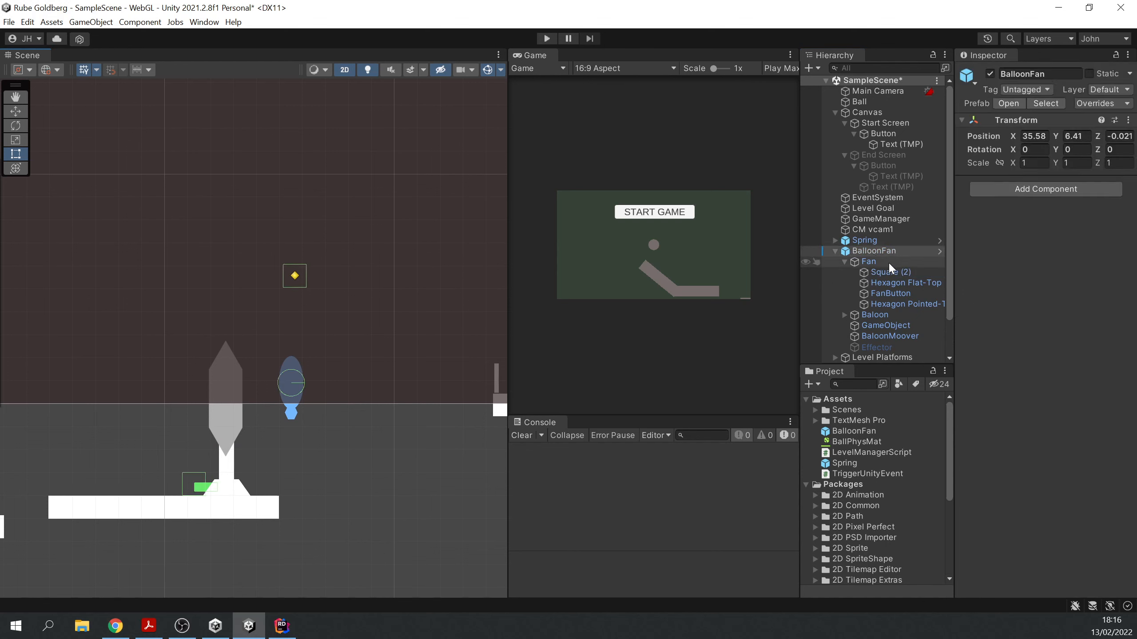
{"action": "left_click", "coordinate": [884, 251]}
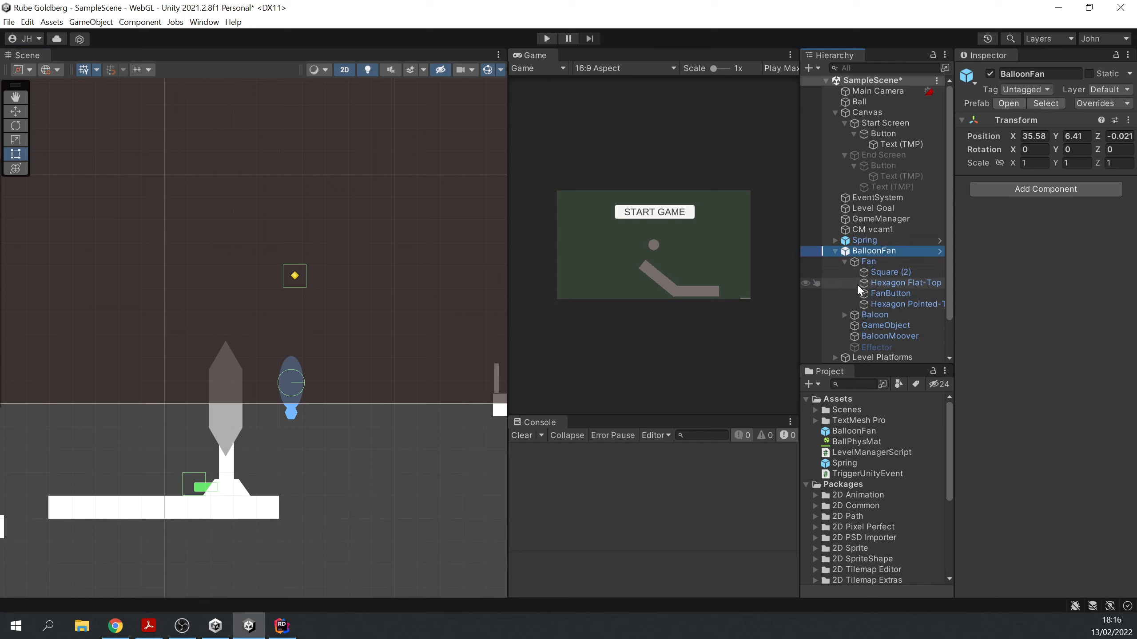
{"action": "left_click", "coordinate": [883, 260]}
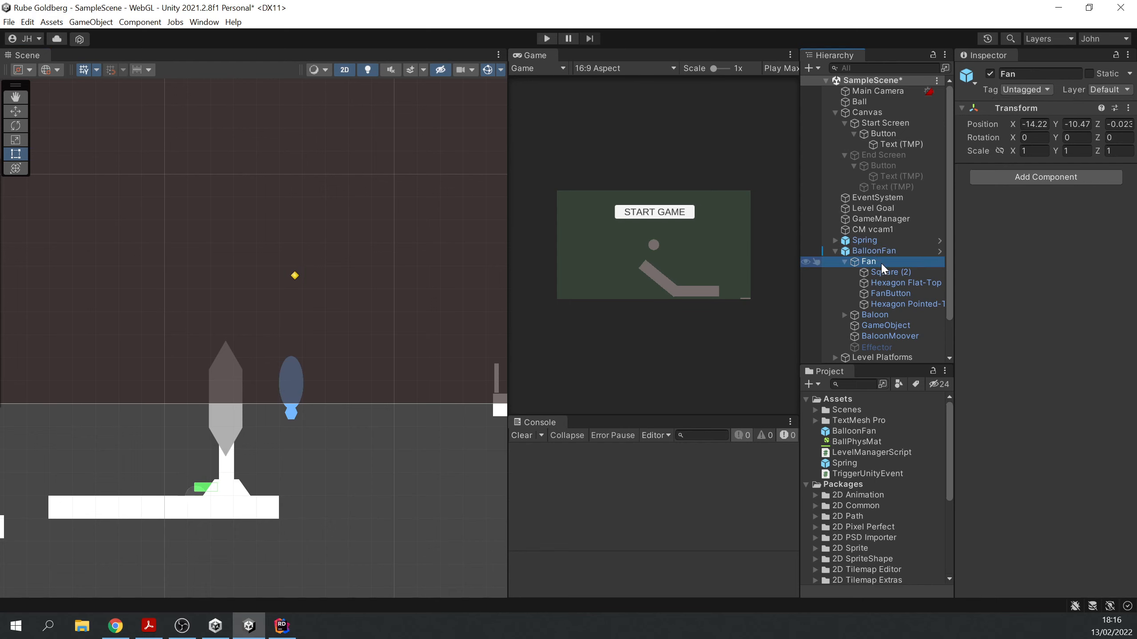
{"action": "left_click", "coordinate": [886, 326]}
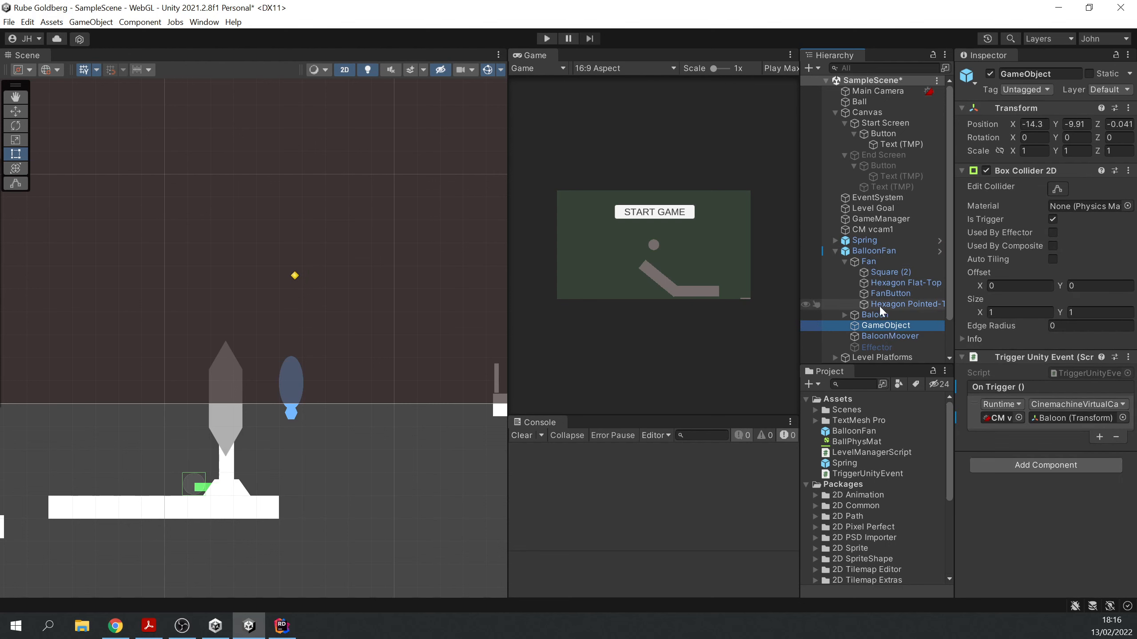
{"action": "left_click", "coordinate": [1048, 75]}
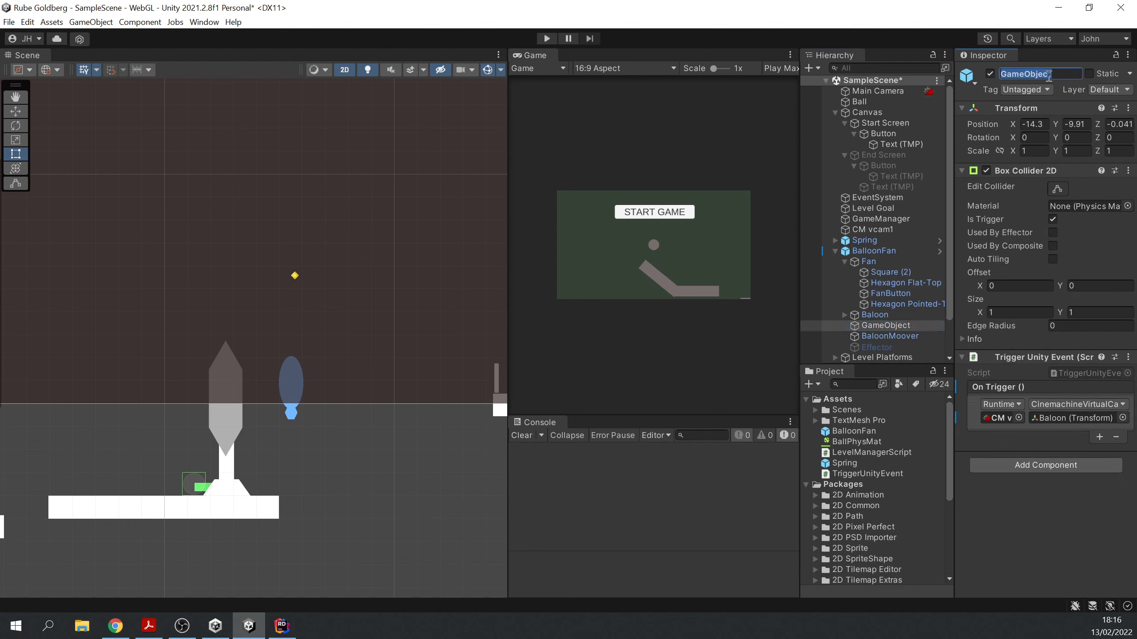
{"action": "type", "text": "StartFan"}
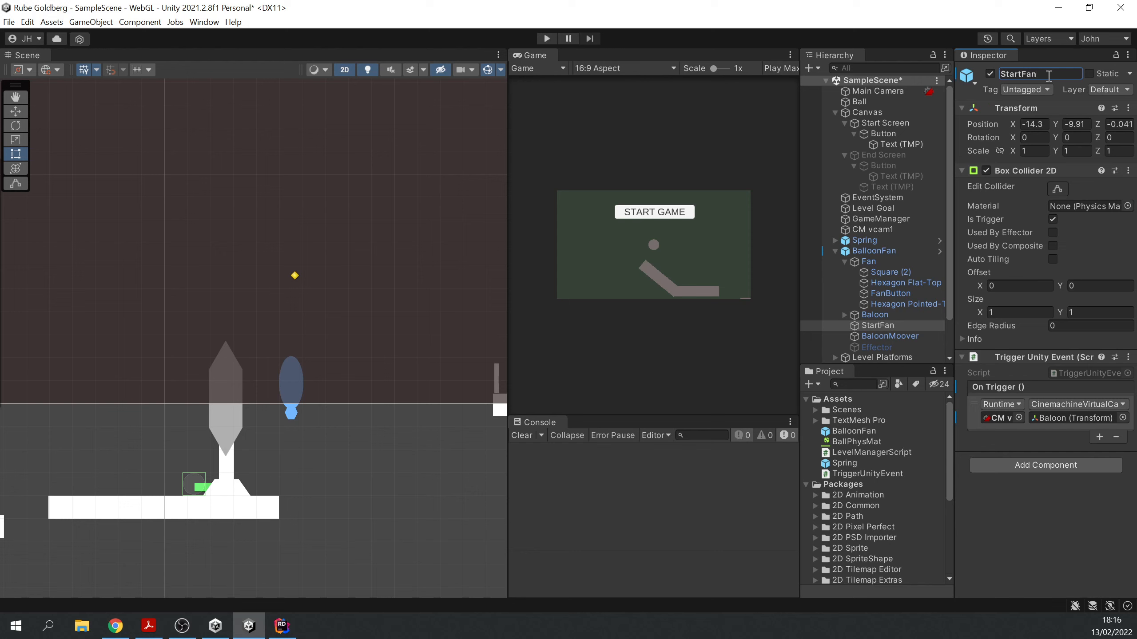
Add a second On Trigger event to StartFan that calls GameObject.SetActive on Effector with its value checked
{"action": "left_click", "coordinate": [1099, 438]}
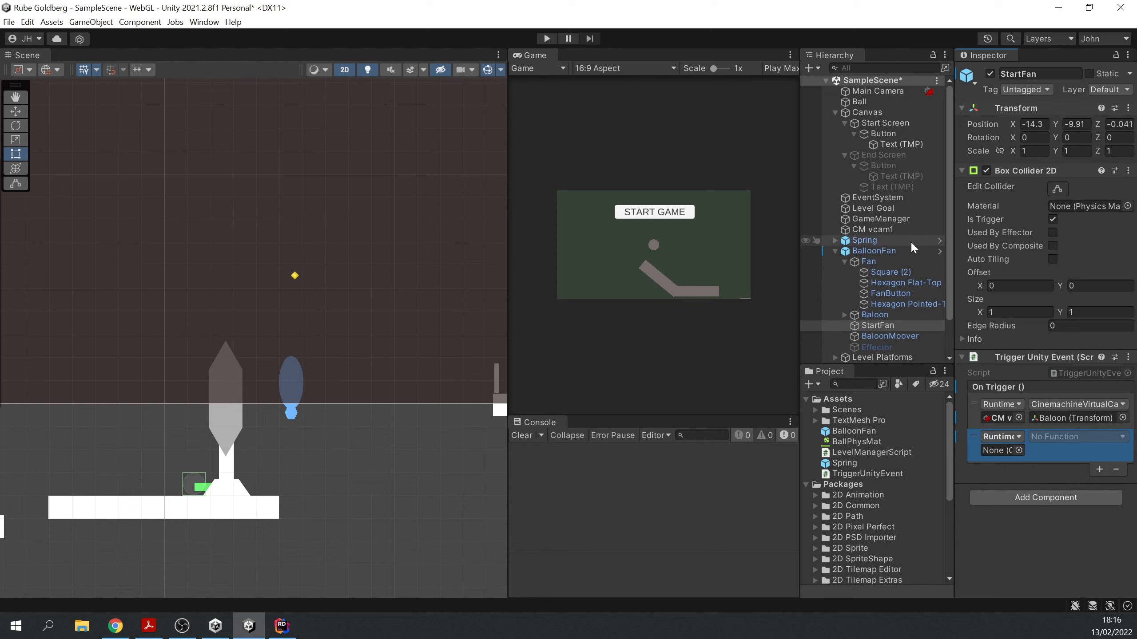
{"action": "left_click_drag", "start_coordinate": [880, 349], "coordinate": [1002, 451]}
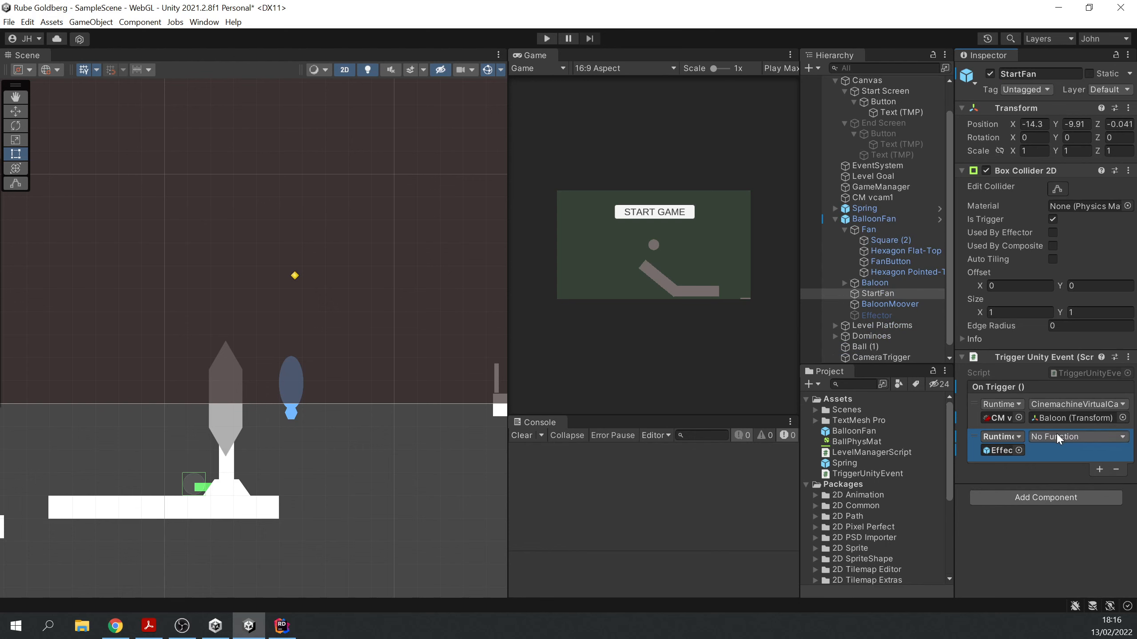
{"action": "left_click", "coordinate": [1059, 439]}
{"action": "mouse_move", "coordinate": [1070, 469]}
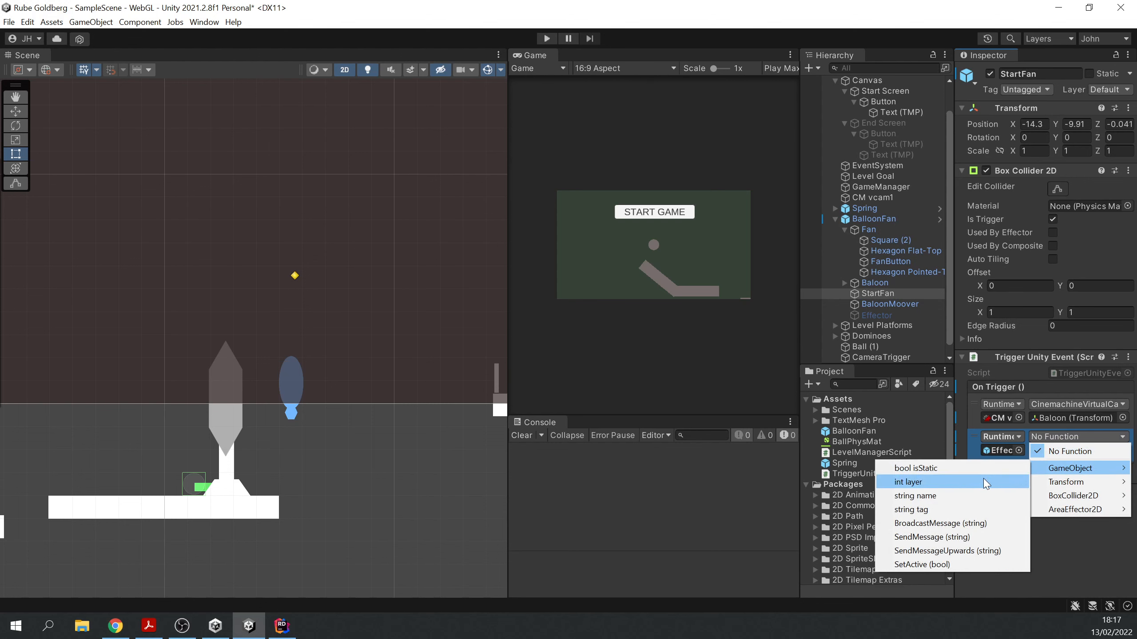
{"action": "left_click", "coordinate": [957, 565]}
{"action": "left_click", "coordinate": [1034, 450]}
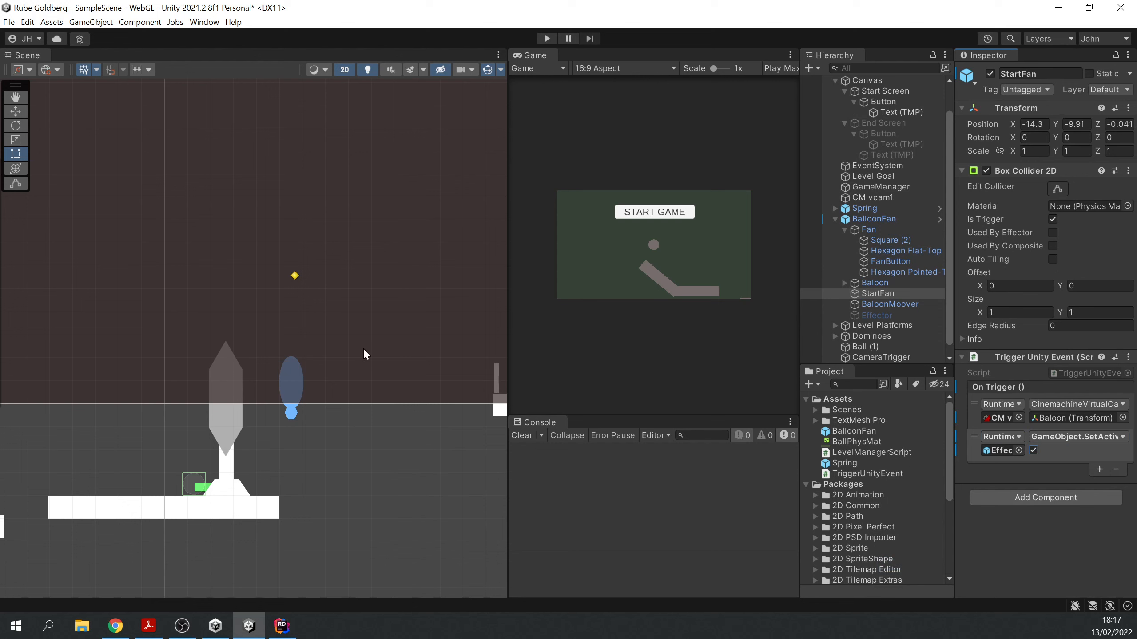
Playtest the game from its start screen through to the replay option, and stop the playtest
{"action": "left_click", "coordinate": [547, 38]}
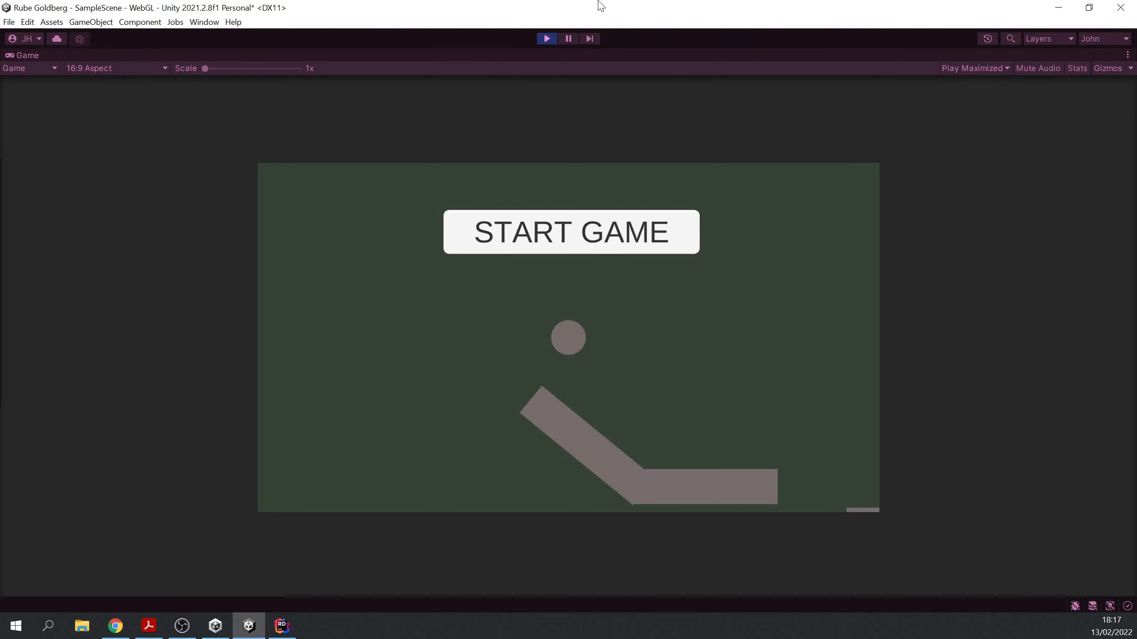
{"action": "left_click", "coordinate": [612, 229]}
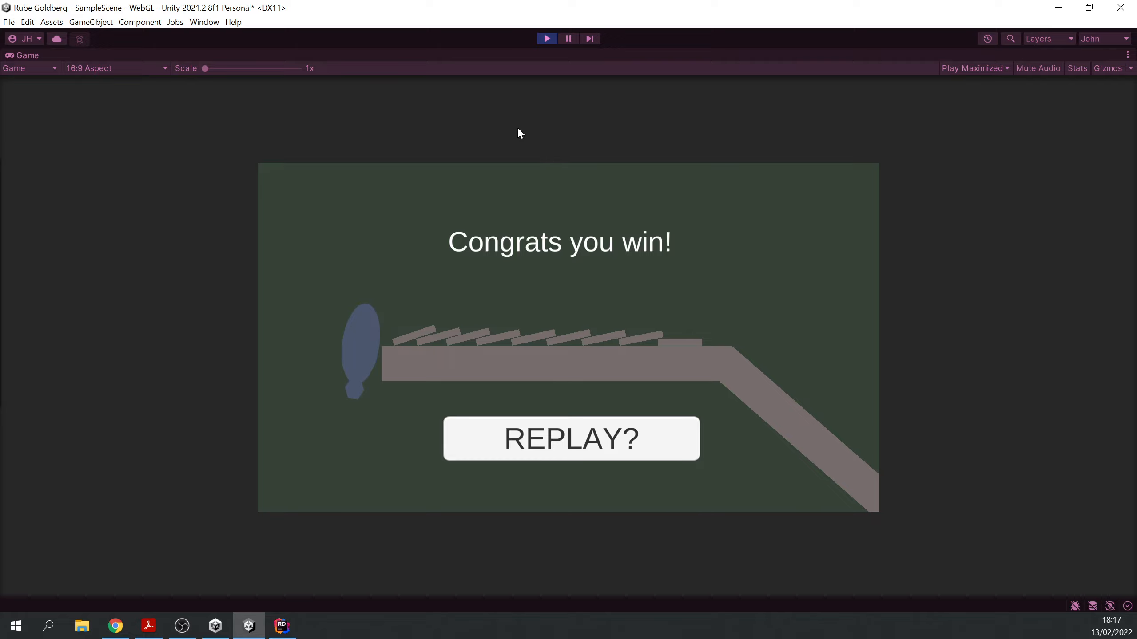
{"action": "left_click", "coordinate": [567, 446]}
{"action": "left_click", "coordinate": [546, 39]}
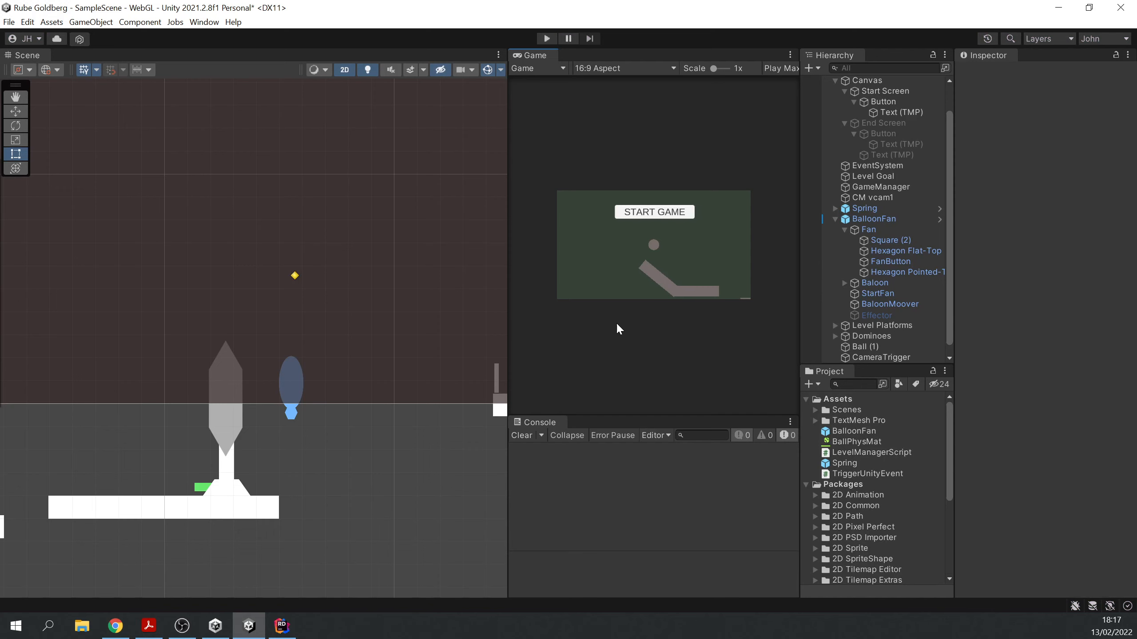
Examine the position and On Trigger events of Level Goal, CameraTrigger (1) and CameraTrigger in the scene
{"action": "scroll", "coordinate": [812, 254], "scroll_direction": "down", "scroll_amount": 1}
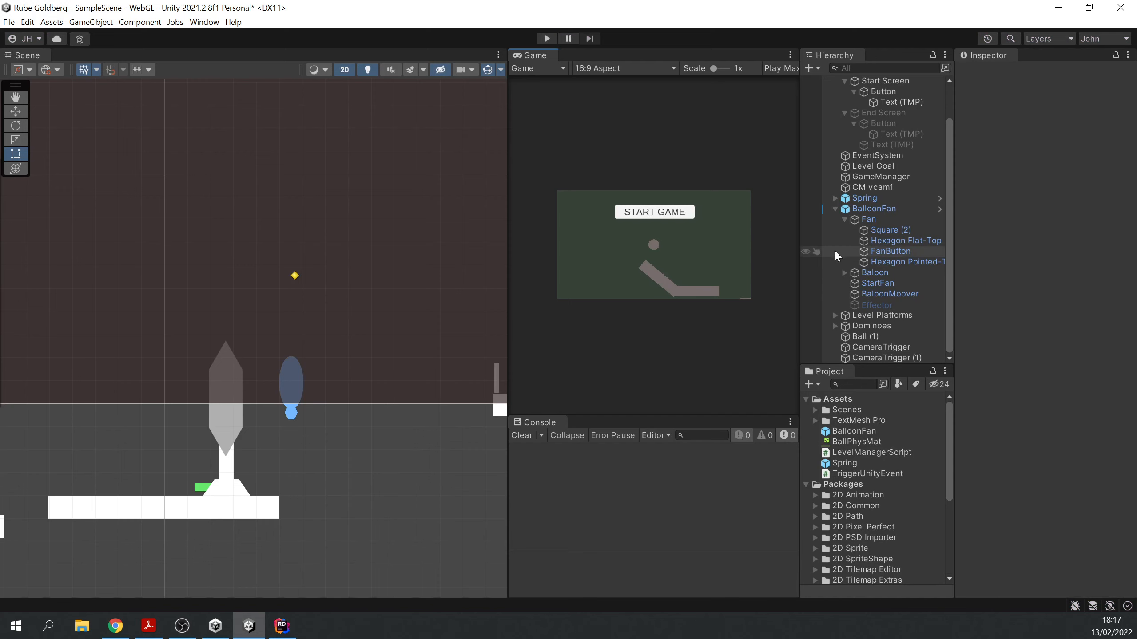
{"action": "scroll", "coordinate": [256, 390], "scroll_direction": "down", "scroll_amount": 6}
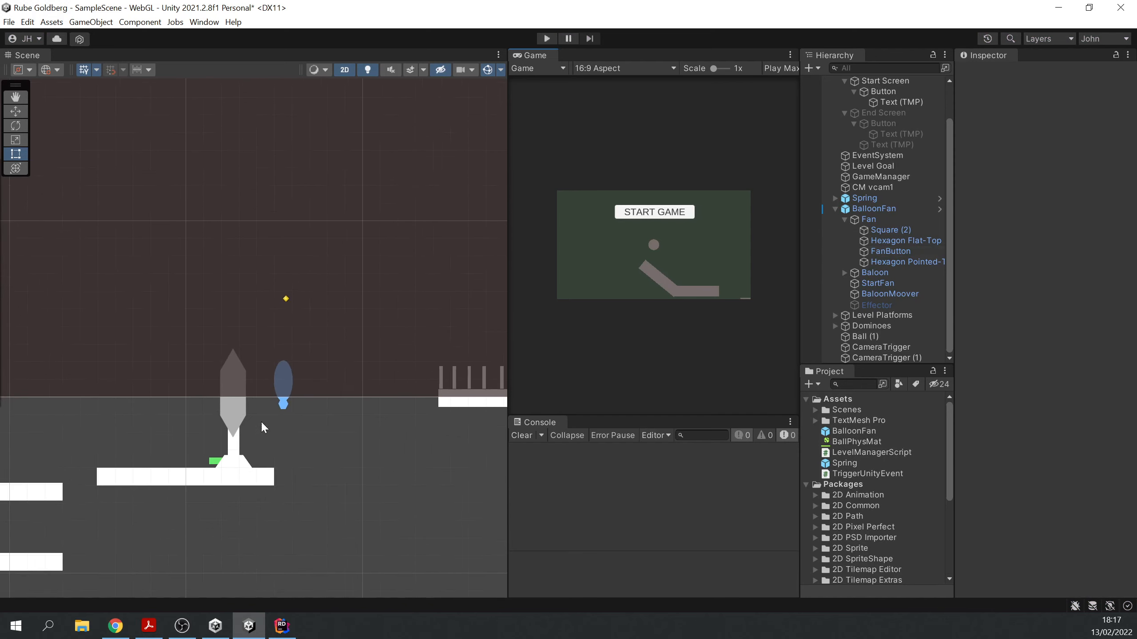
{"action": "scroll", "coordinate": [331, 409], "scroll_direction": "up", "scroll_amount": 8}
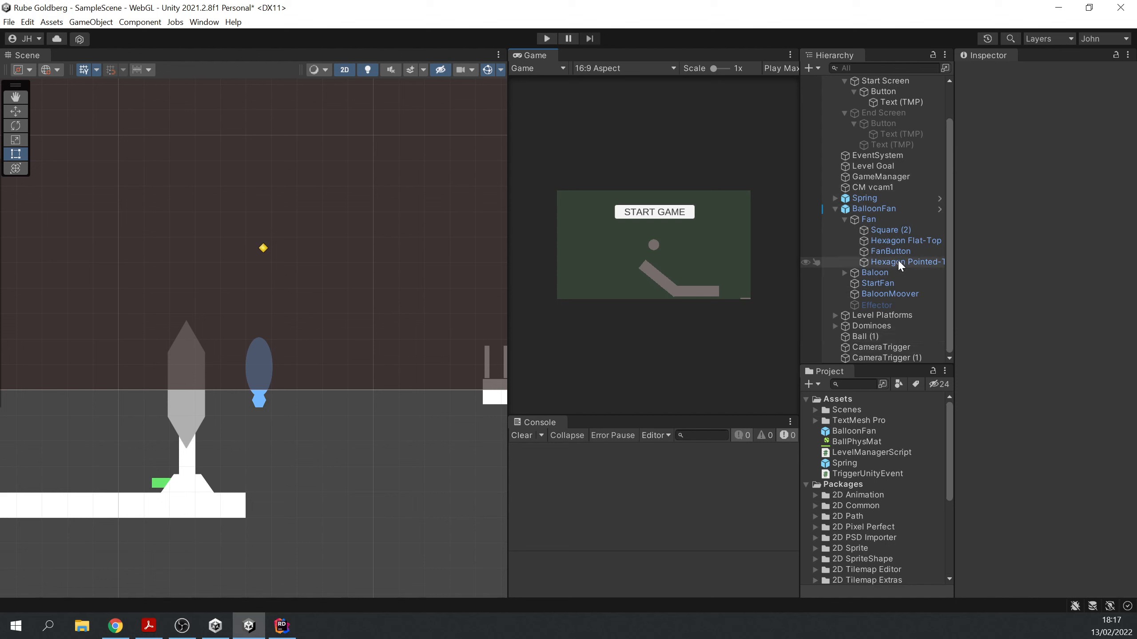
{"action": "left_click", "coordinate": [881, 166]}
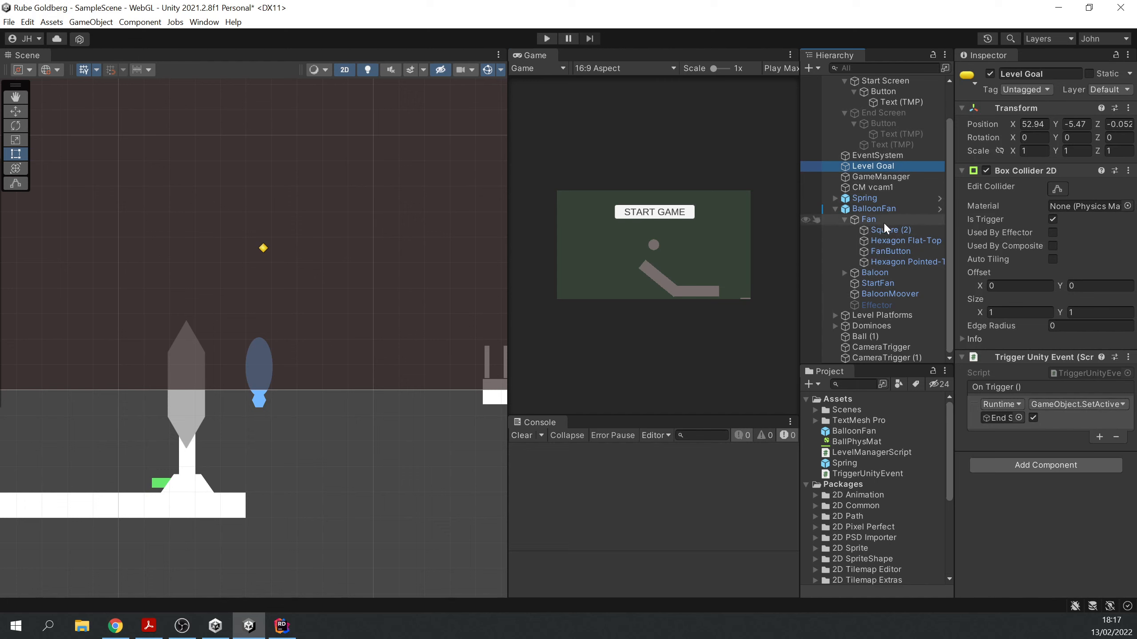
{"action": "left_click", "coordinate": [909, 357]}
{"action": "scroll", "coordinate": [309, 364], "scroll_direction": "down", "scroll_amount": 6}
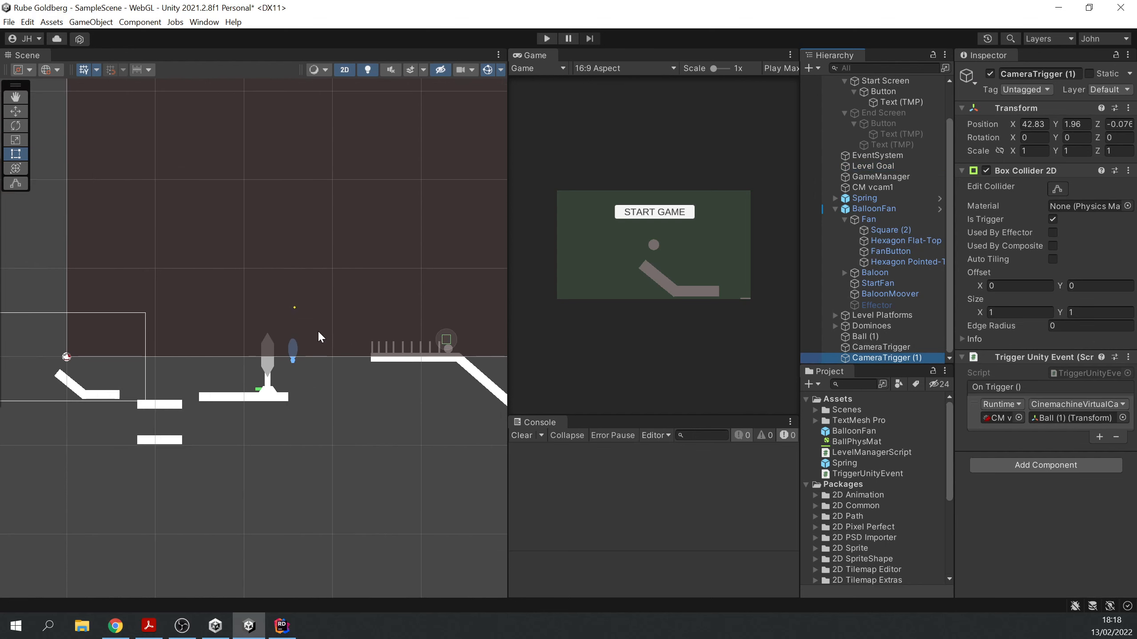
{"action": "scroll", "coordinate": [492, 354], "scroll_direction": "up", "scroll_amount": 1}
{"action": "left_click", "coordinate": [904, 349]}
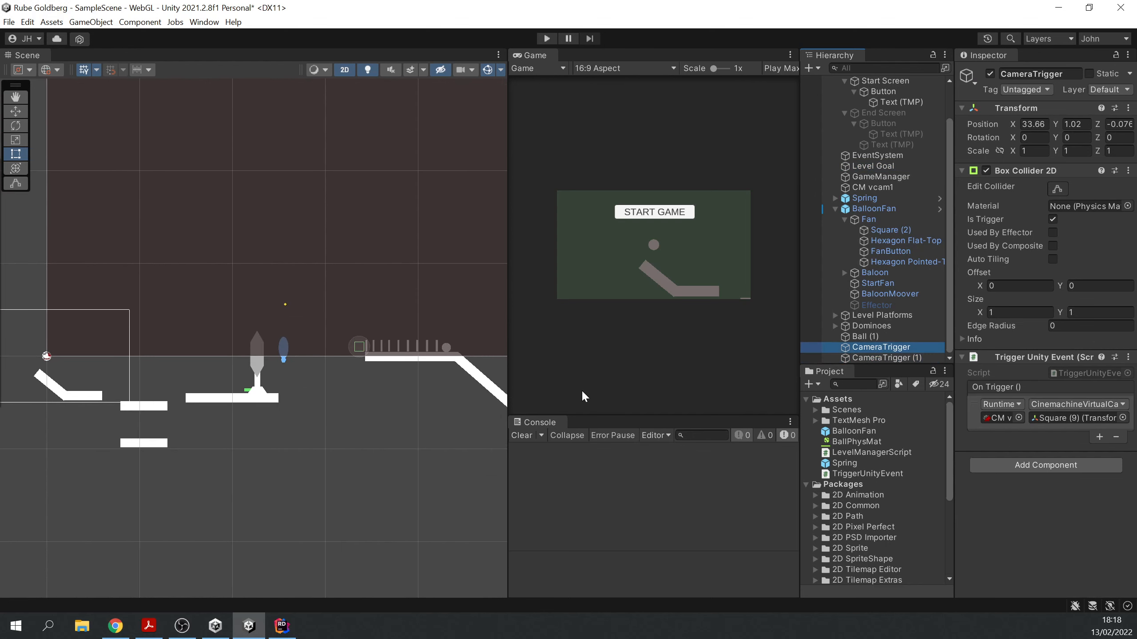
Add a second On Trigger event to CameraTrigger that calls GameObject.SetActive on CameraTrigger itself with its value unchecked
{"action": "scroll", "coordinate": [371, 351], "scroll_direction": "up", "scroll_amount": 5}
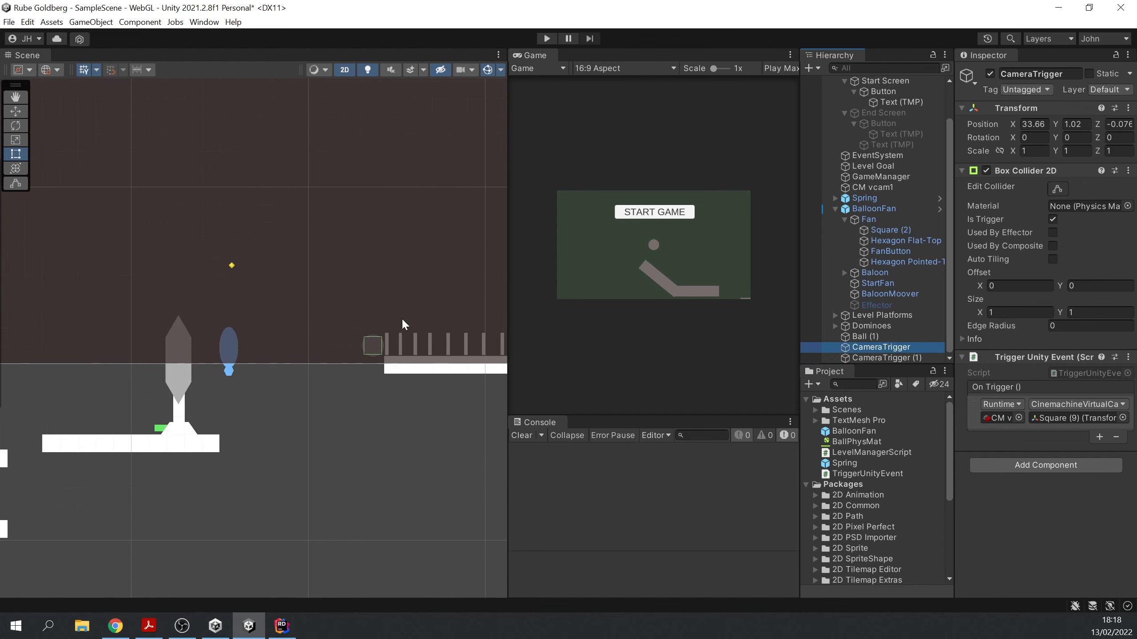
{"action": "left_click", "coordinate": [1099, 437]}
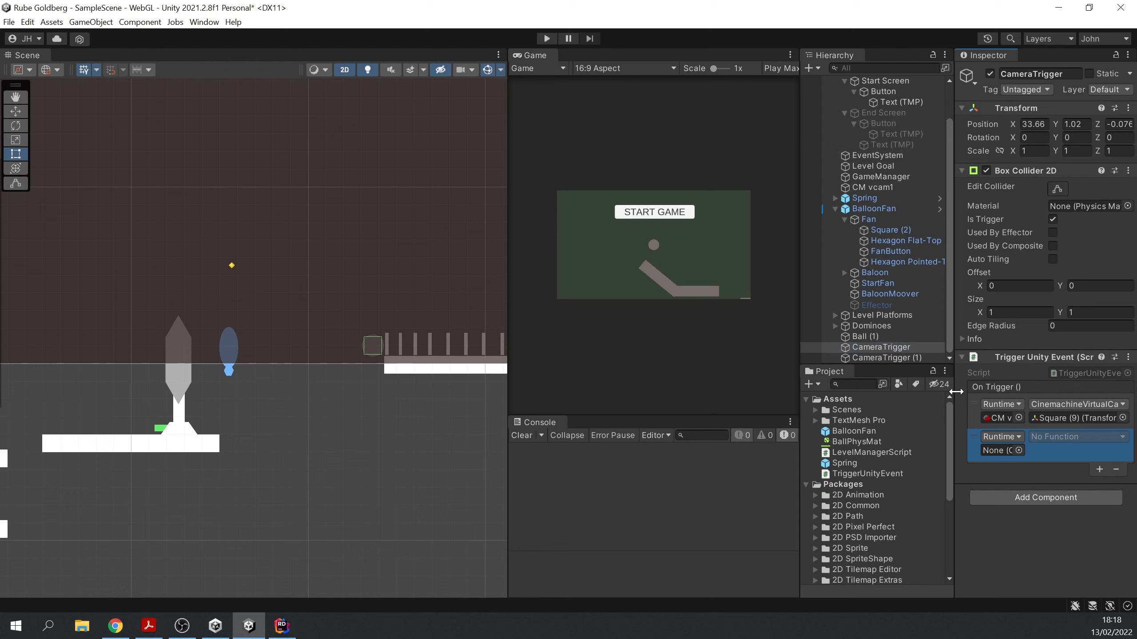
{"action": "left_click_drag", "start_coordinate": [1003, 454], "coordinate": [1000, 450]}
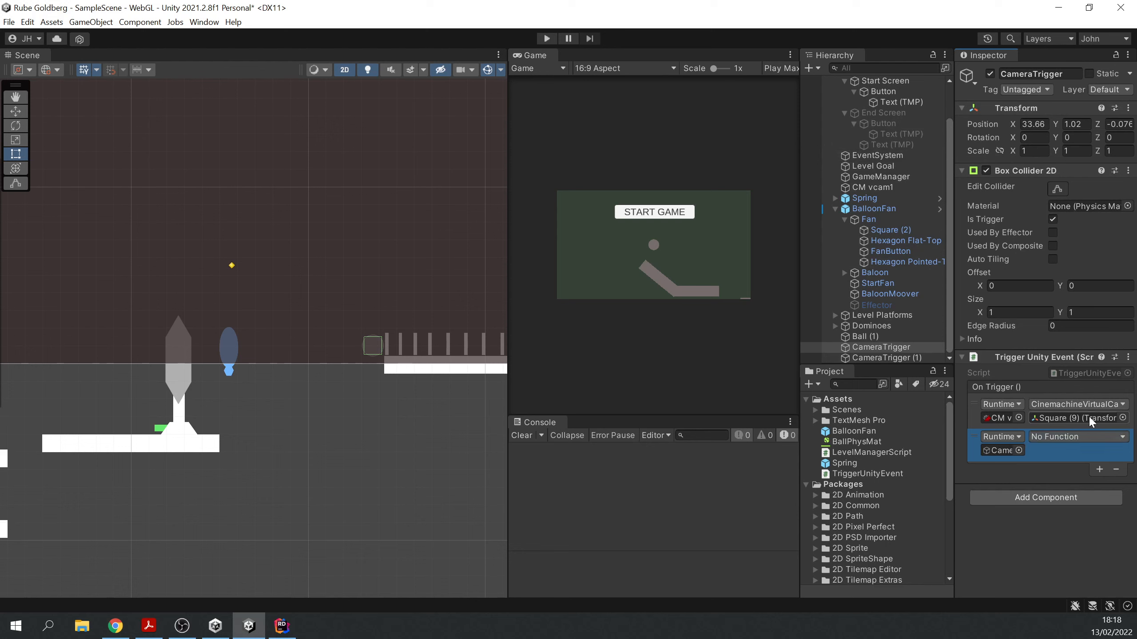
{"action": "left_click", "coordinate": [1090, 436]}
{"action": "mouse_move", "coordinate": [1082, 470]}
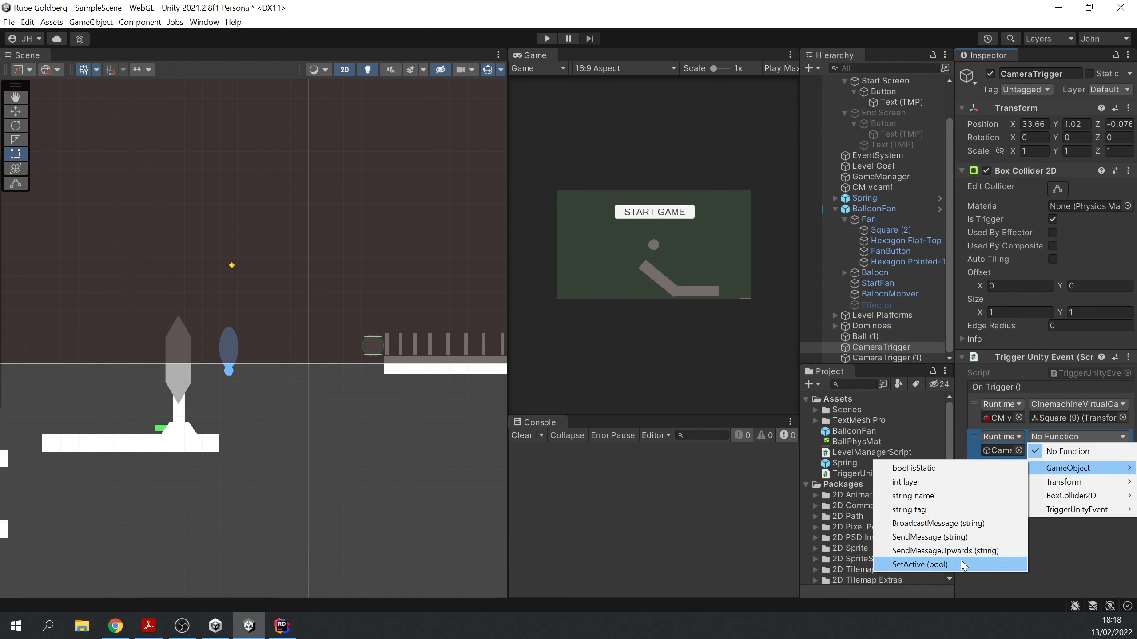
{"action": "left_click", "coordinate": [940, 564]}
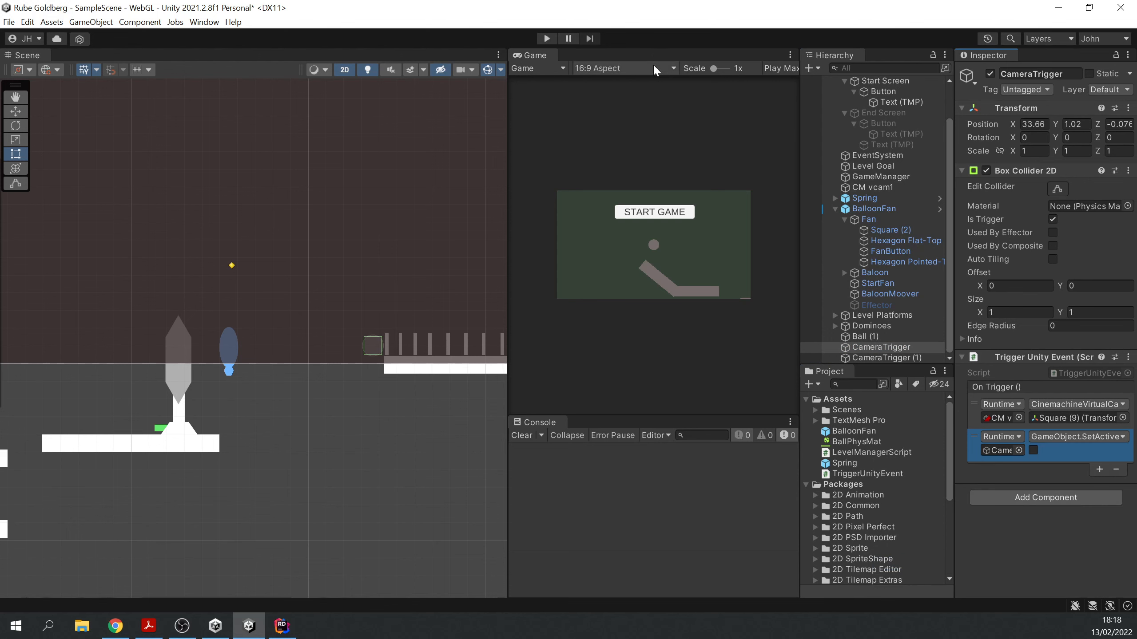
Playtest the game from its start screen to the win screen, restart it through the replay option, and stop the playtest
{"action": "left_click", "coordinate": [546, 39]}
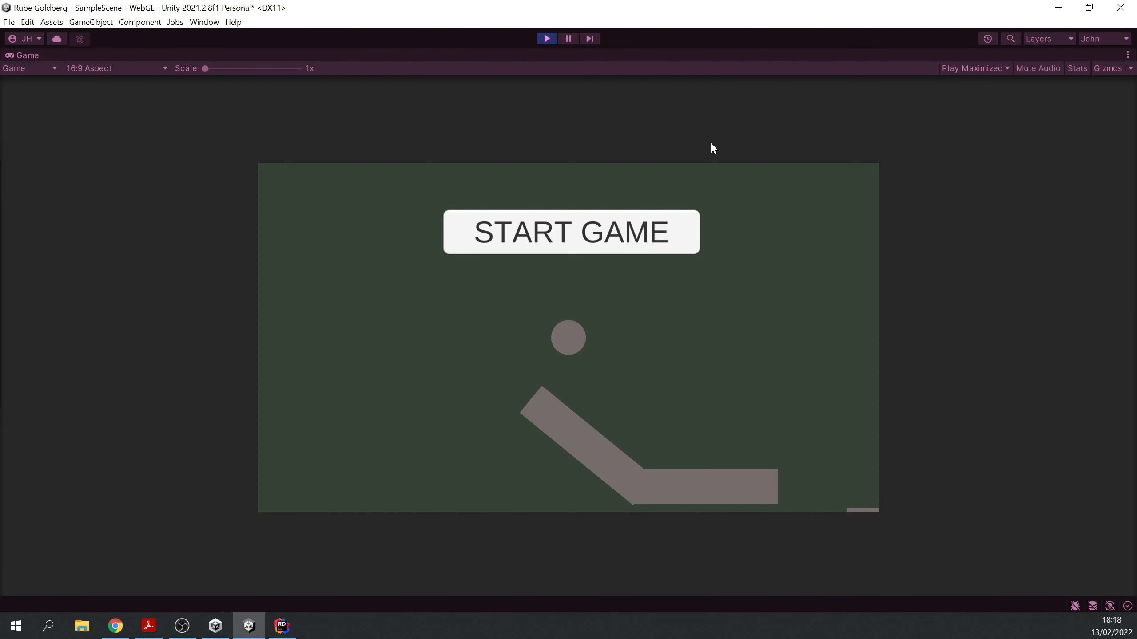
{"action": "left_click", "coordinate": [570, 235]}
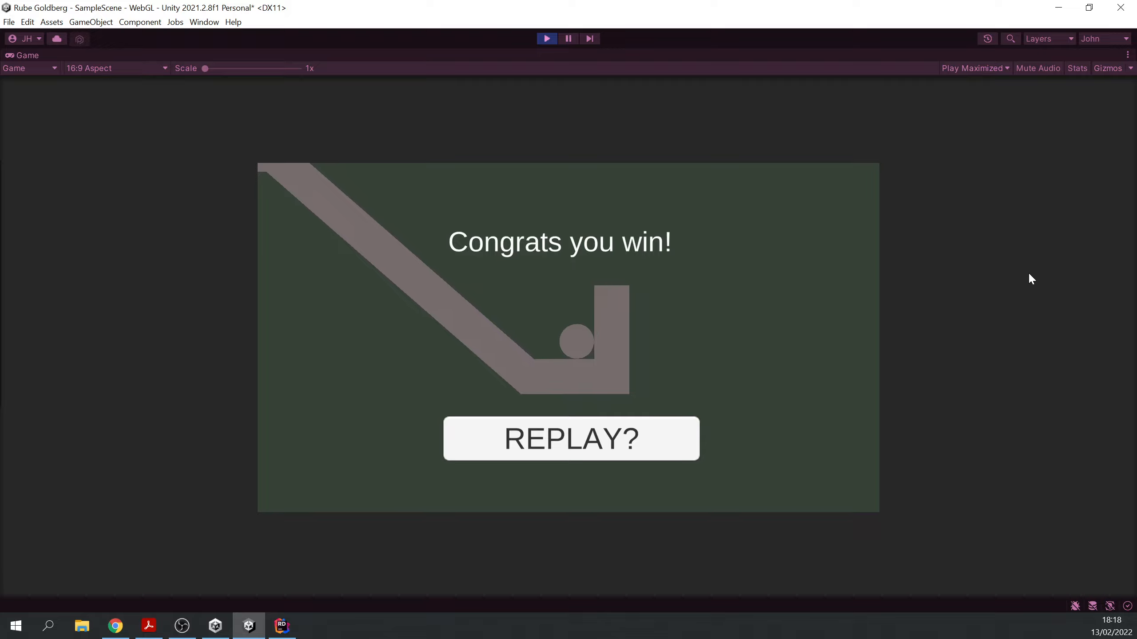
{"action": "left_click", "coordinate": [578, 449]}
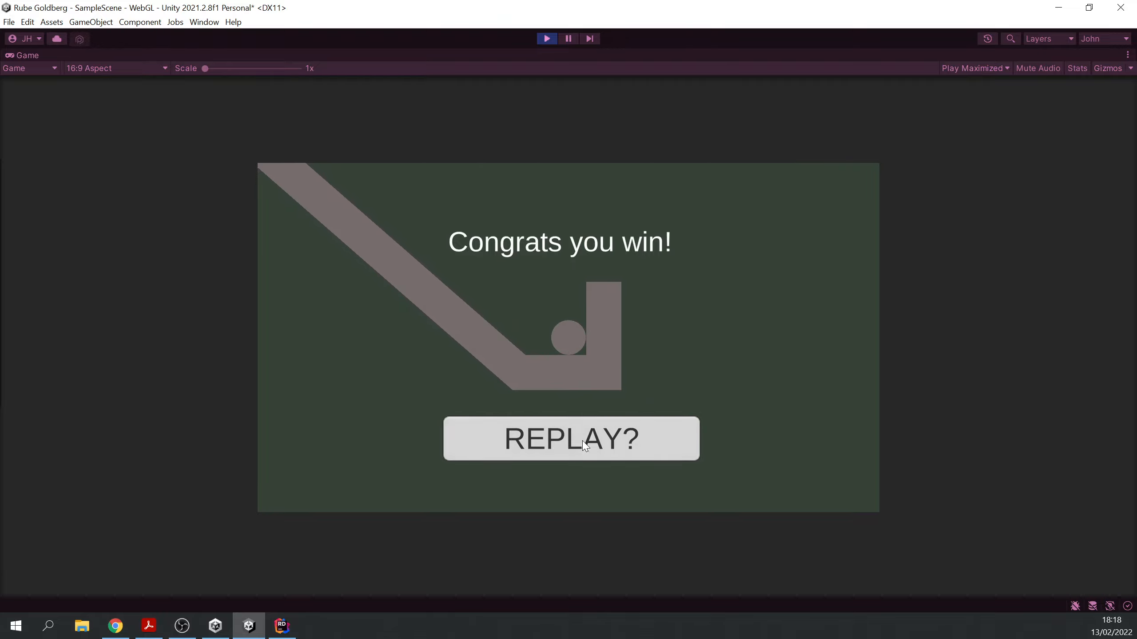
{"action": "left_click", "coordinate": [629, 215]}
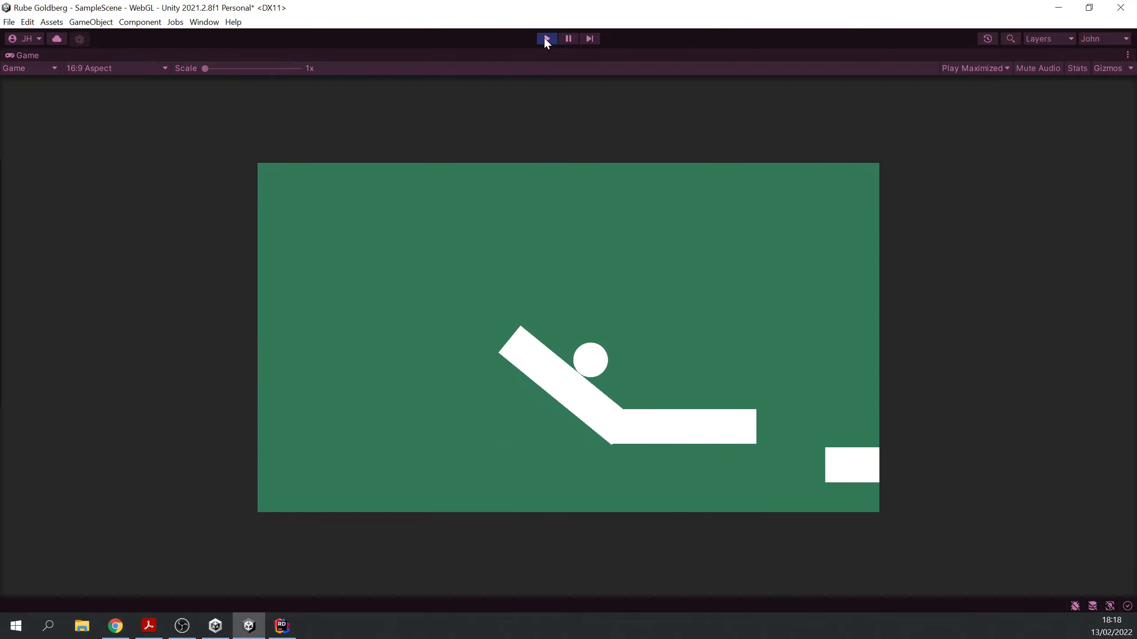
{"action": "left_click", "coordinate": [546, 38]}
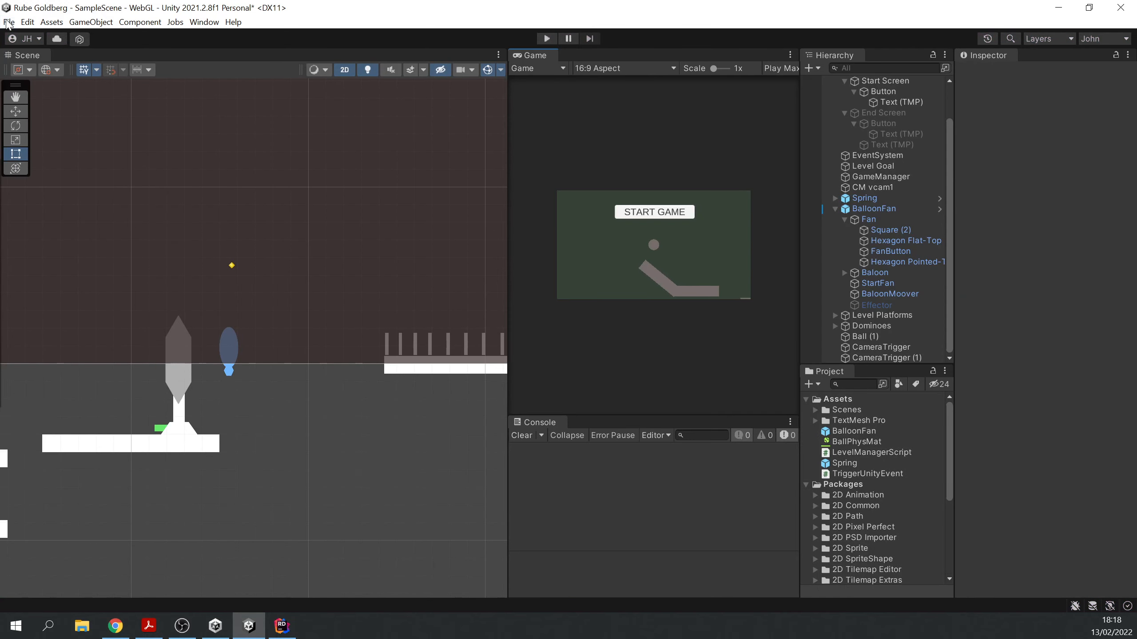
Save the scene and collapse the BalloonFan and Canvas objects in the Hierarchy
{"action": "left_click", "coordinate": [8, 22]}
{"action": "left_click", "coordinate": [27, 83]}
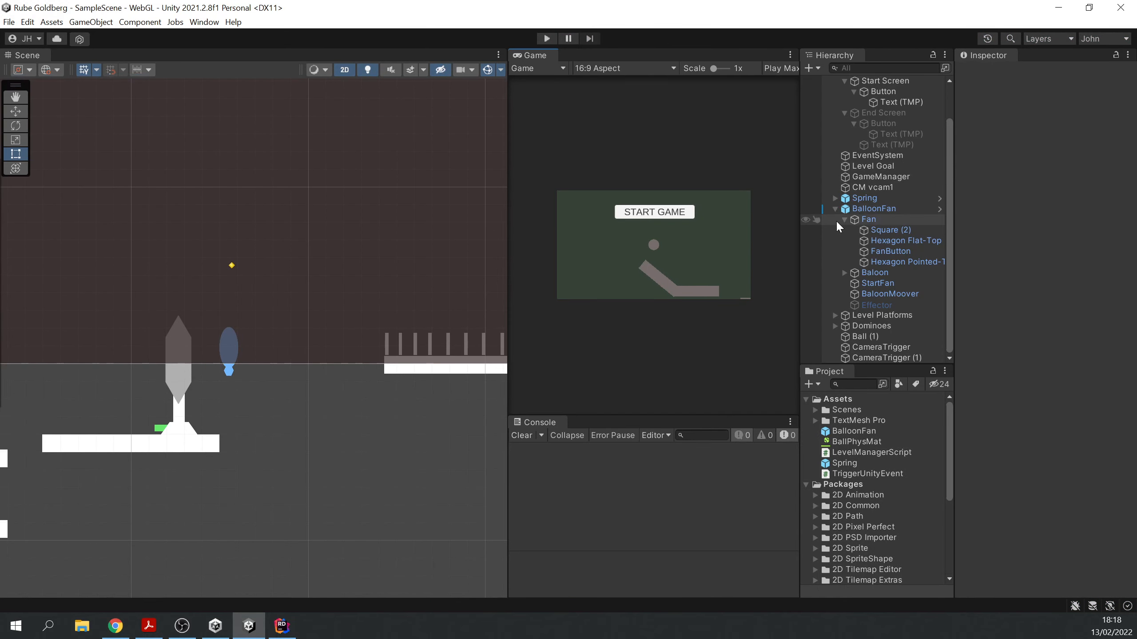
{"action": "left_click", "coordinate": [834, 209]}
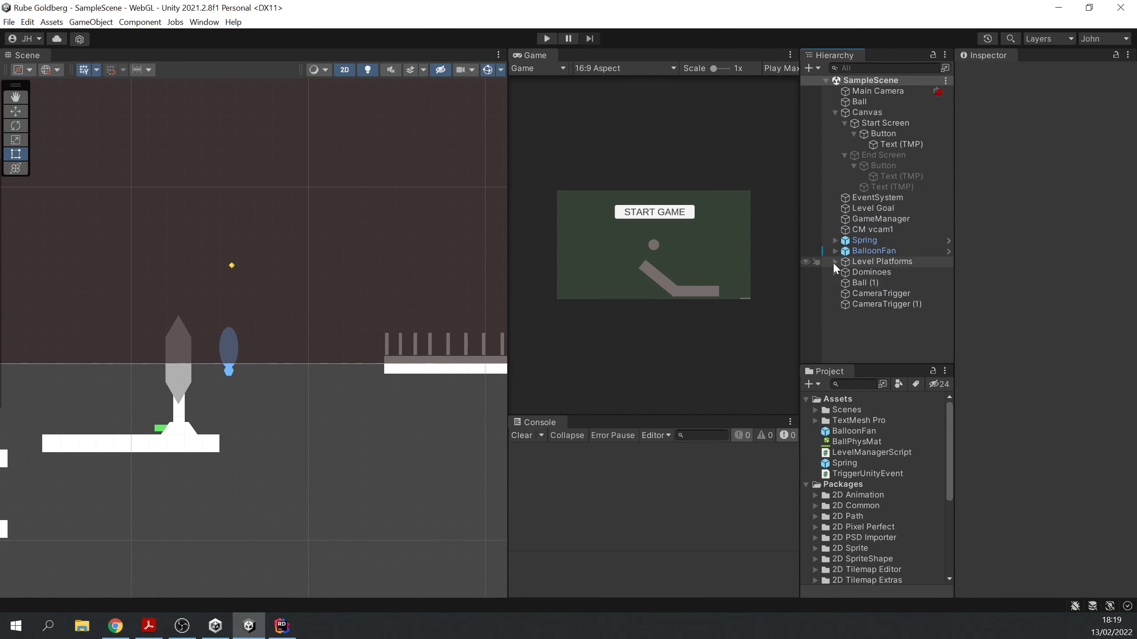
{"action": "left_click", "coordinate": [835, 112]}
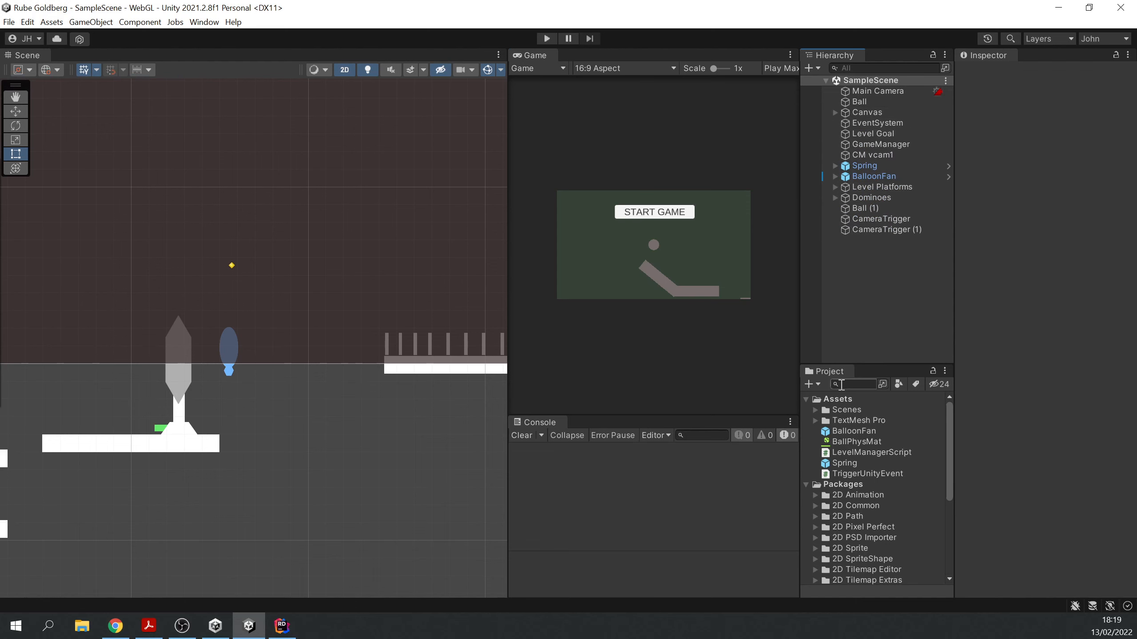
Create a Scripts folder in Assets and move TriggerUnityEvent and LevelManagerScript into it
{"action": "left_click", "coordinate": [818, 384]}
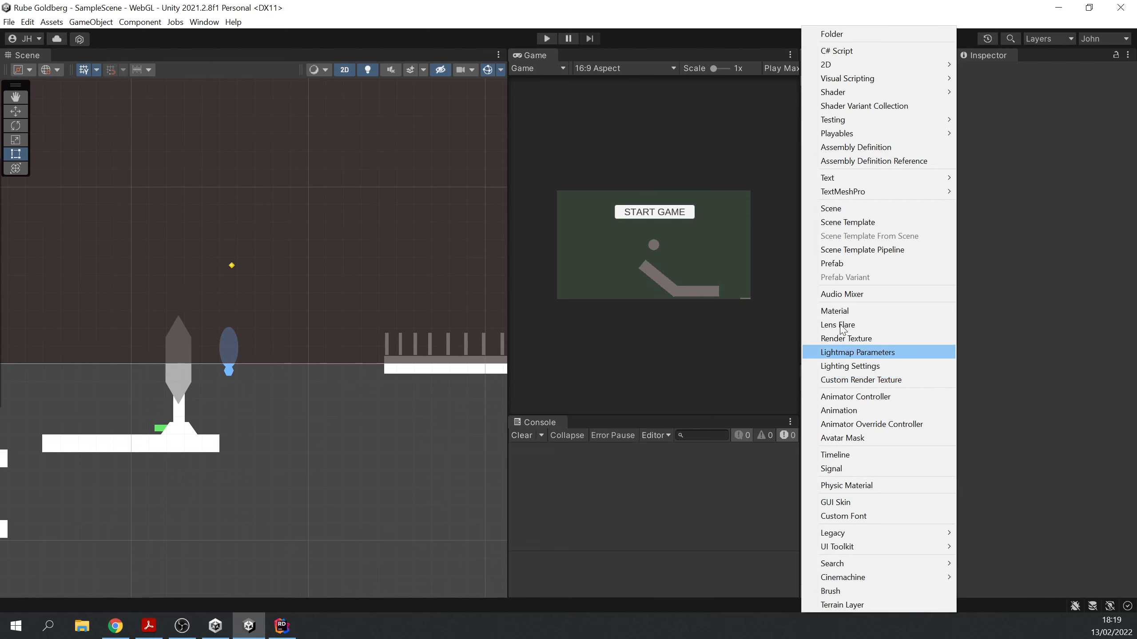
{"action": "left_click", "coordinate": [860, 33]}
{"action": "type", "text": "Scripts"}
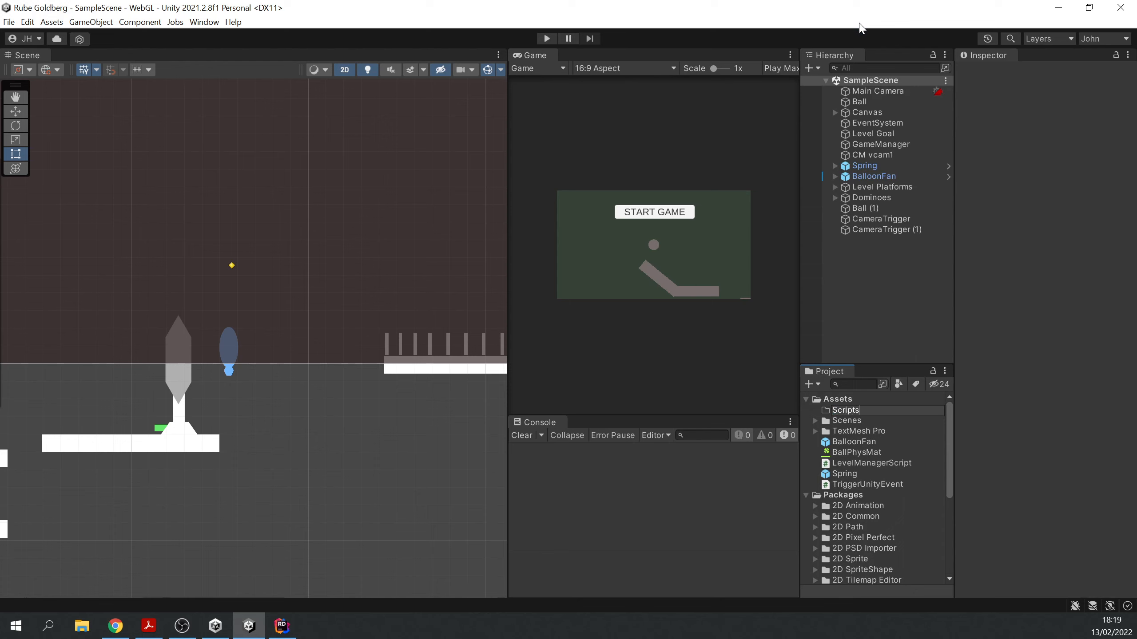
{"action": "key", "text": "Return"}
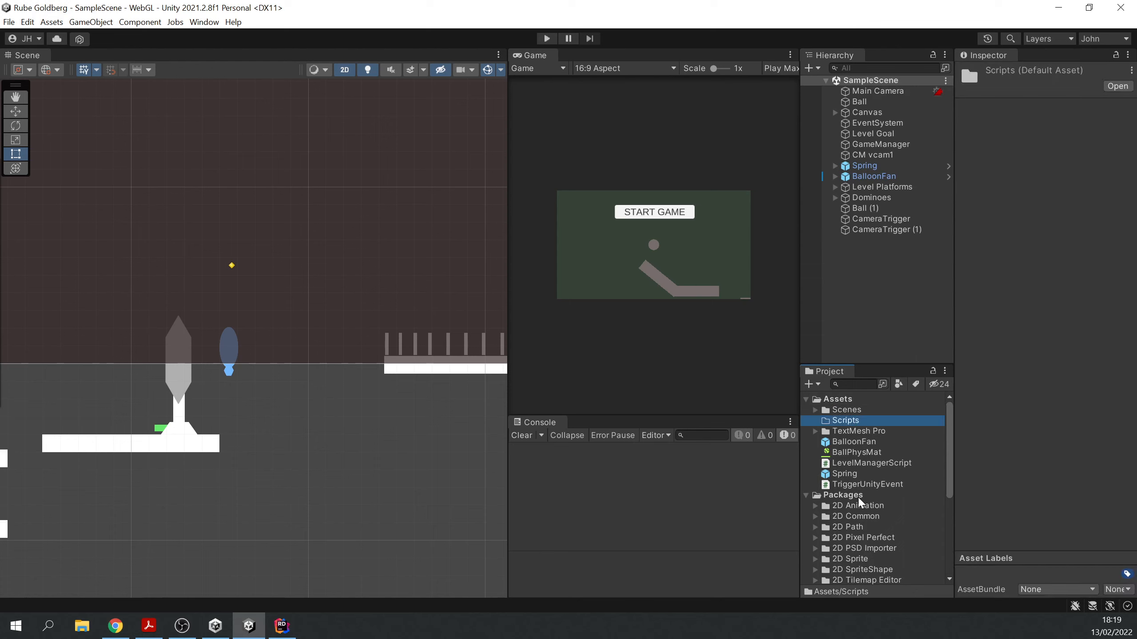
{"action": "left_click_drag", "start_coordinate": [862, 488], "coordinate": [862, 423]}
{"action": "left_click_drag", "start_coordinate": [861, 464], "coordinate": [860, 453]}
{"action": "left_click_drag", "start_coordinate": [850, 425], "coordinate": [846, 421]}
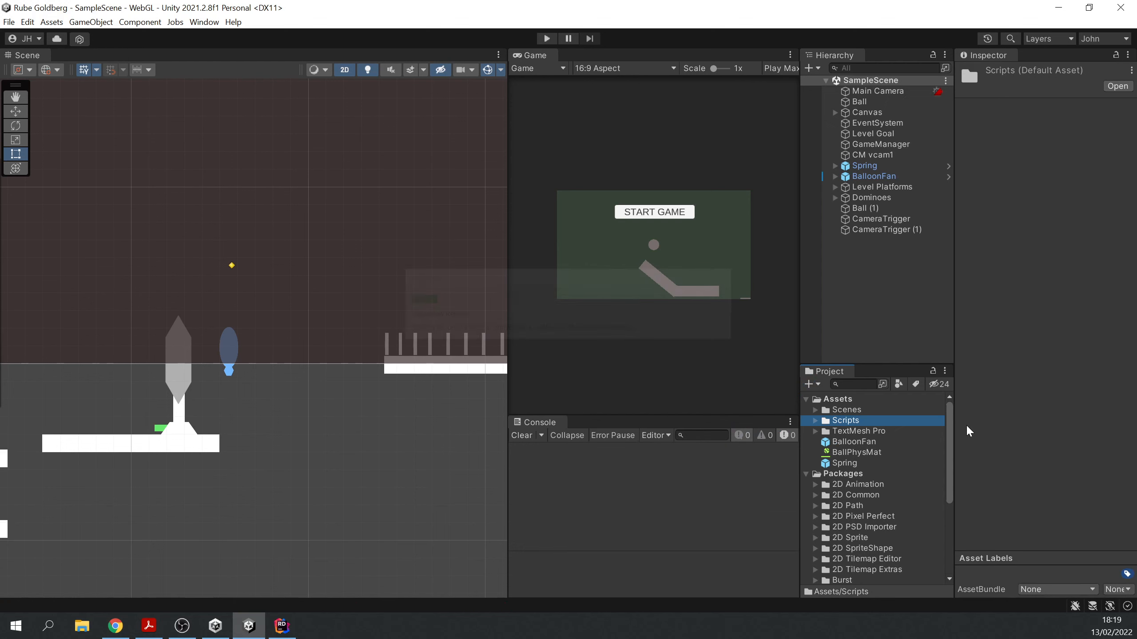
Create a Prefabs folder directly under Assets and move the BalloonFan and Spring prefabs into it
{"action": "left_click", "coordinate": [816, 383]}
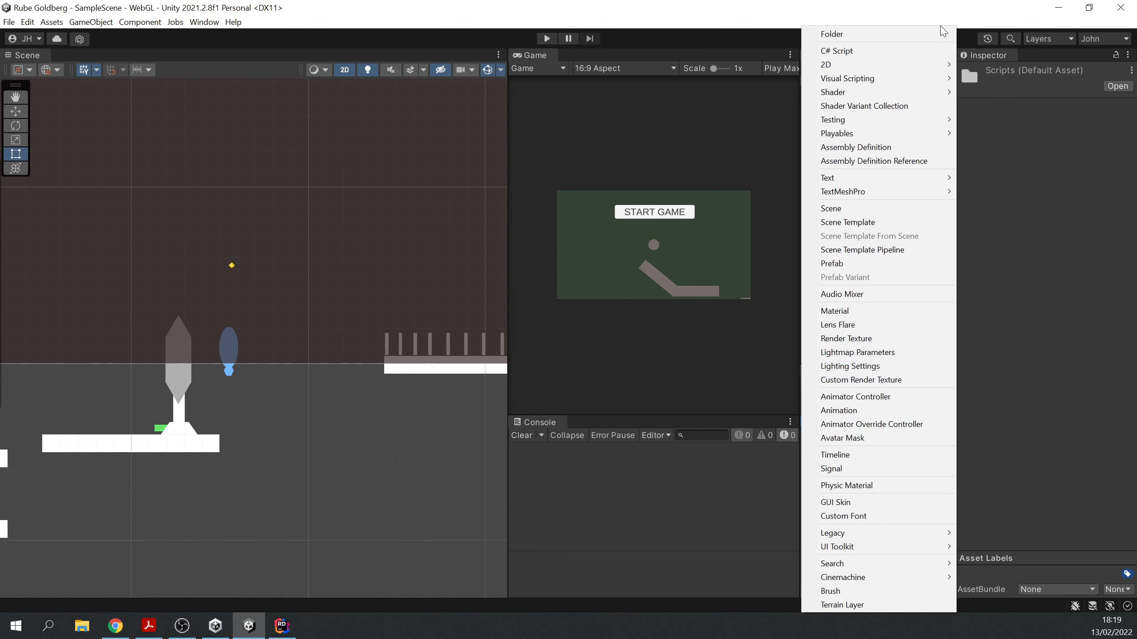
{"action": "left_click", "coordinate": [921, 34]}
{"action": "type", "text": "P"}
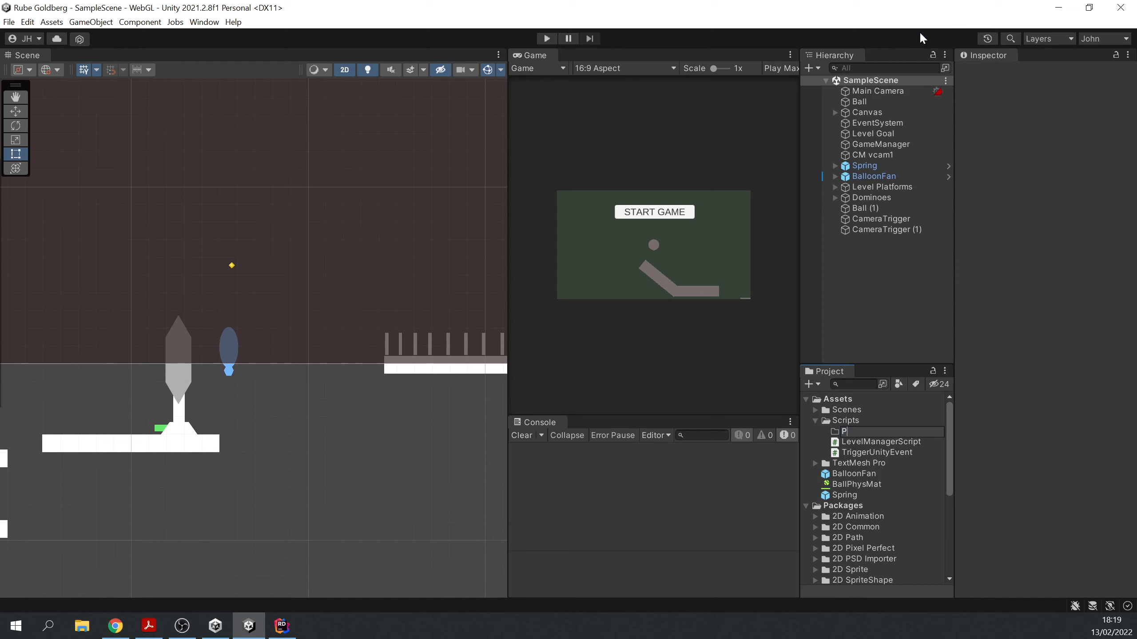
{"action": "type", "text": "refabs"}
{"action": "key", "text": "Return"}
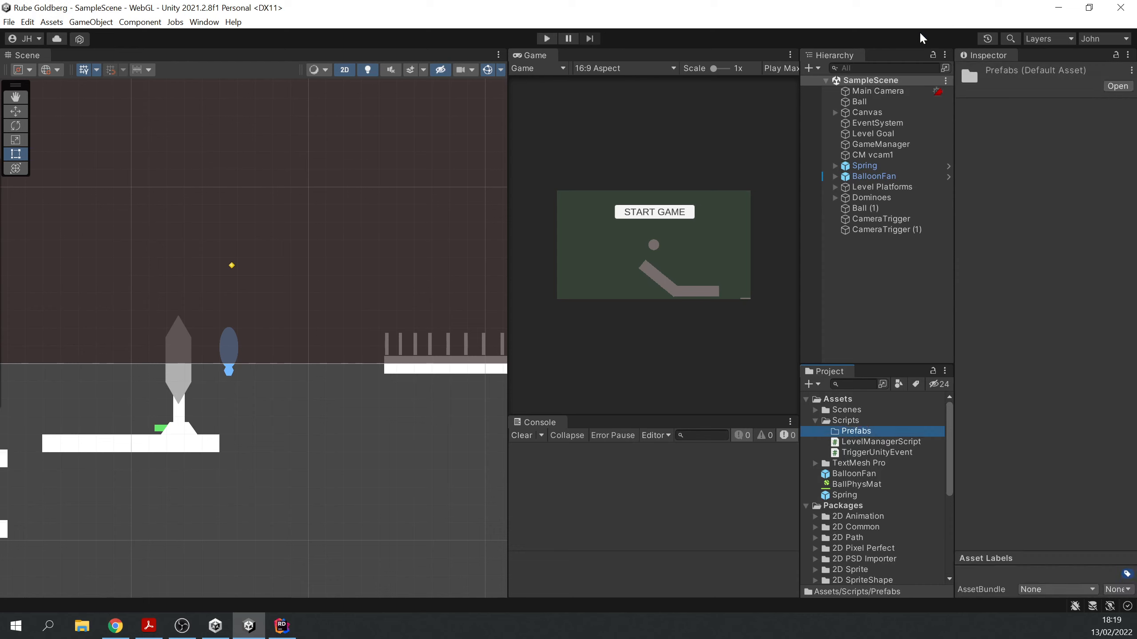
{"action": "left_click_drag", "start_coordinate": [857, 476], "coordinate": [859, 436]}
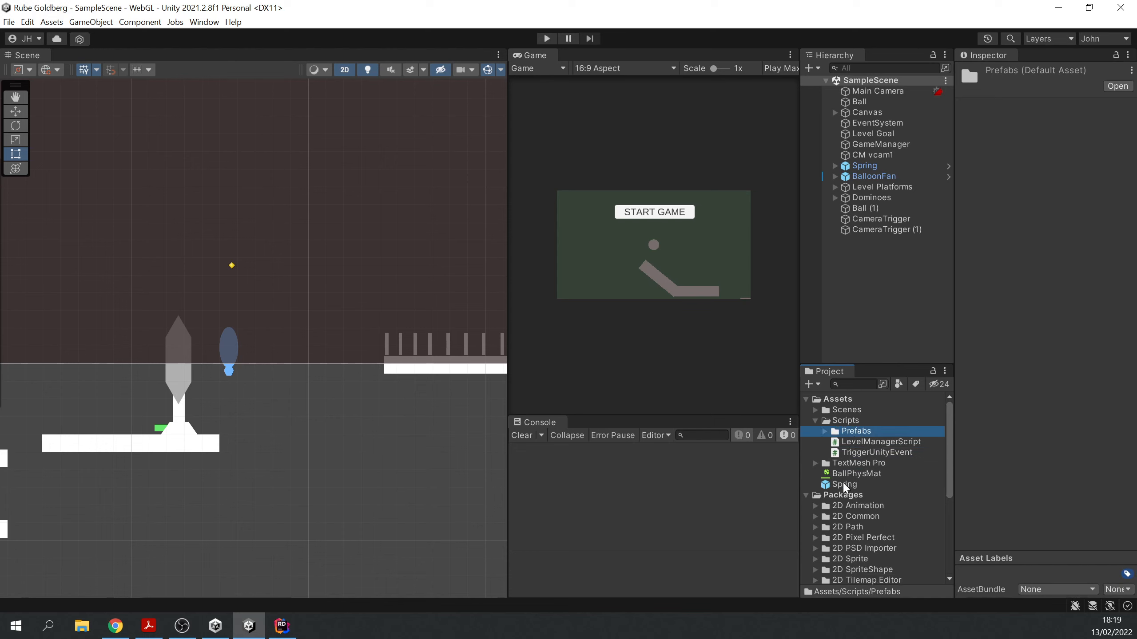
{"action": "left_click_drag", "start_coordinate": [846, 484], "coordinate": [833, 417]}
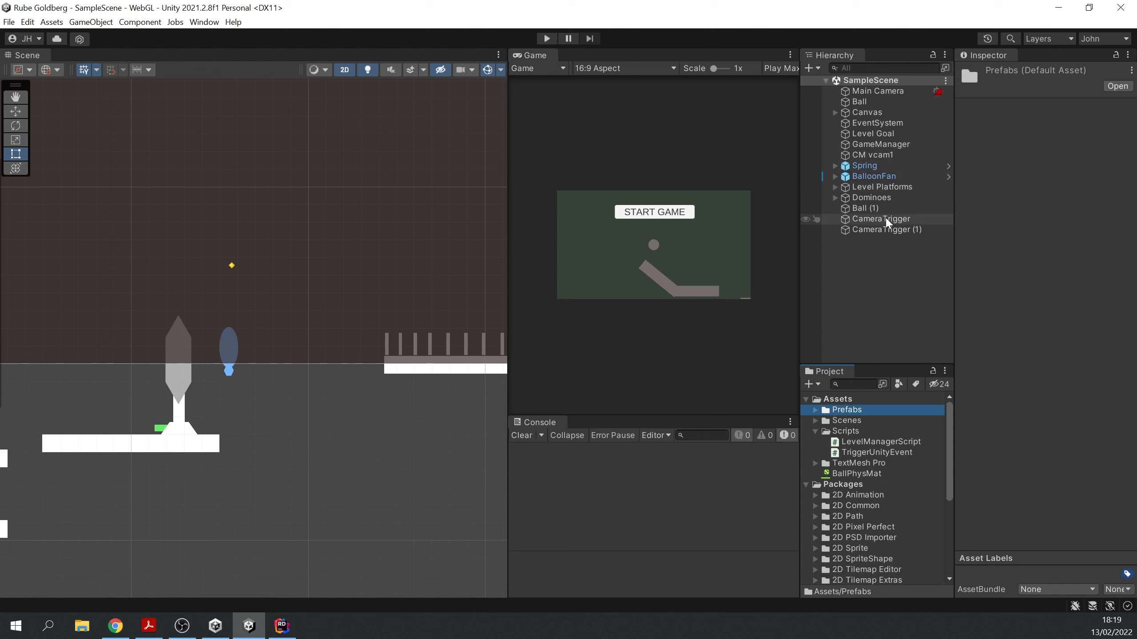
Make the scene's CameraTrigger a prefab in the Prefabs folder and select the prefab's first On Trigger event entry
{"action": "left_click_drag", "start_coordinate": [887, 223], "coordinate": [848, 411]}
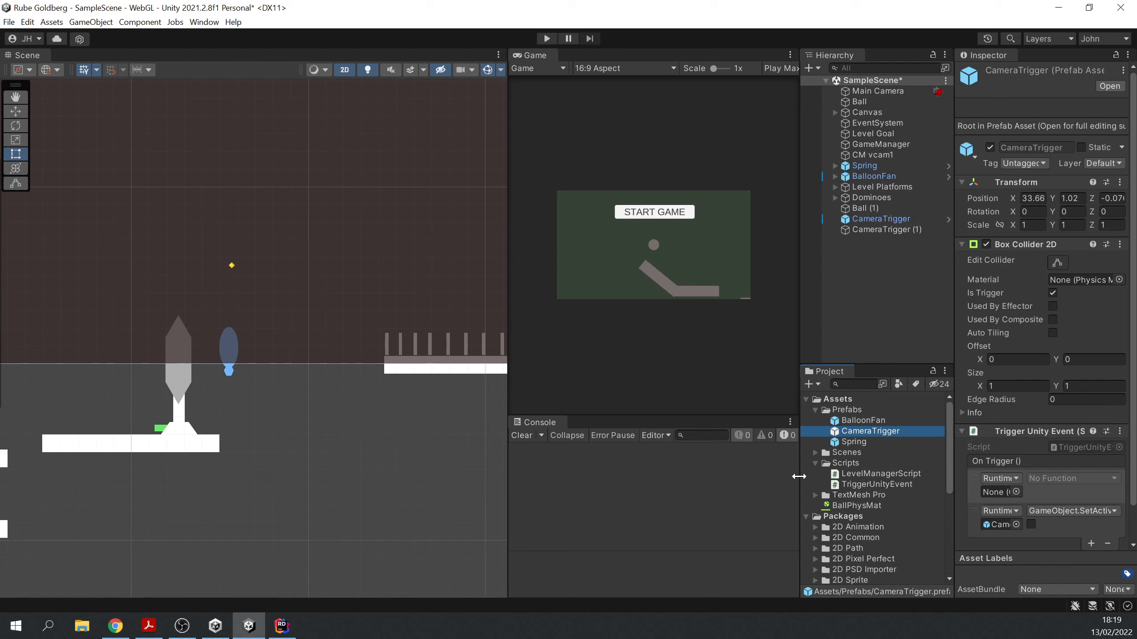
{"action": "left_click", "coordinate": [1057, 485]}
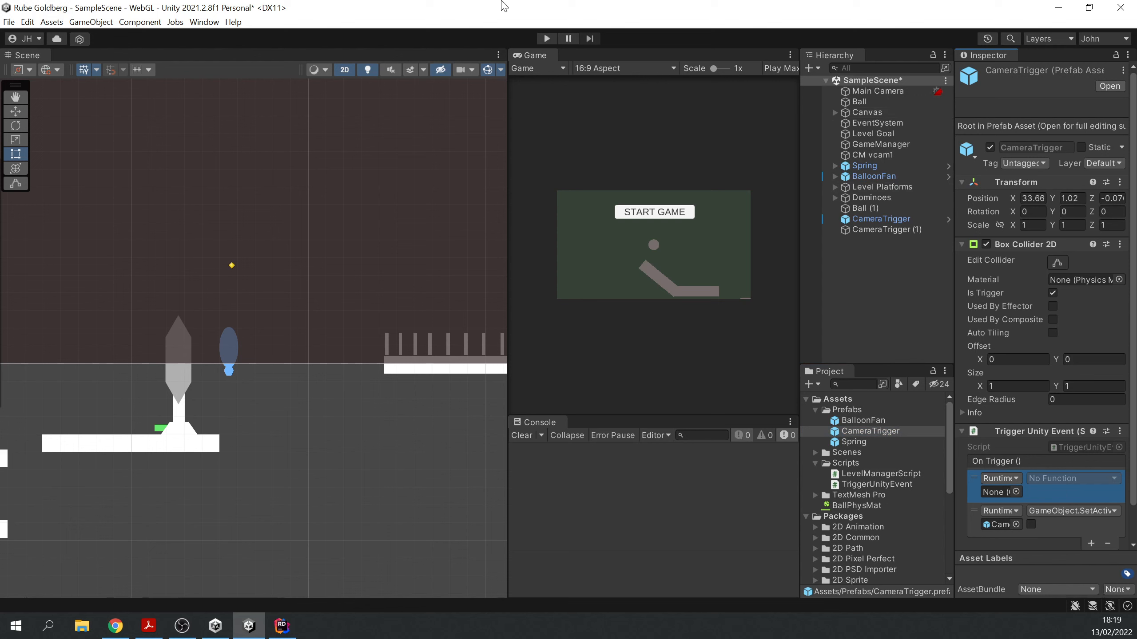
Playtest the game through two complete runs to the win screen, using the replay option between them, and stop the playtest
{"action": "left_click", "coordinate": [547, 38]}
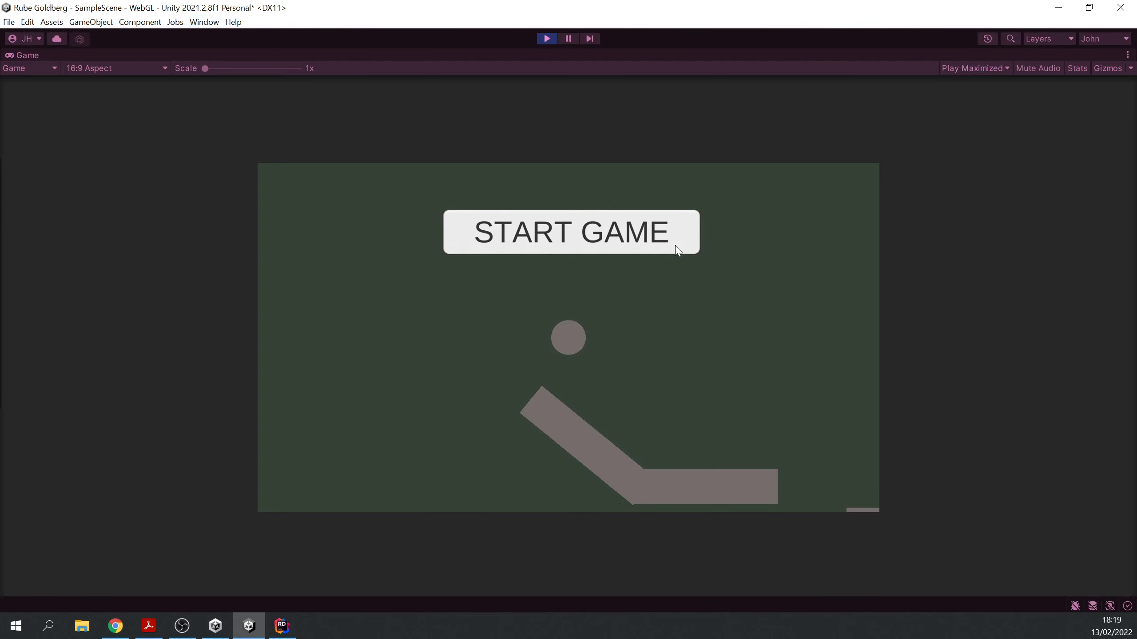
{"action": "left_click", "coordinate": [645, 242]}
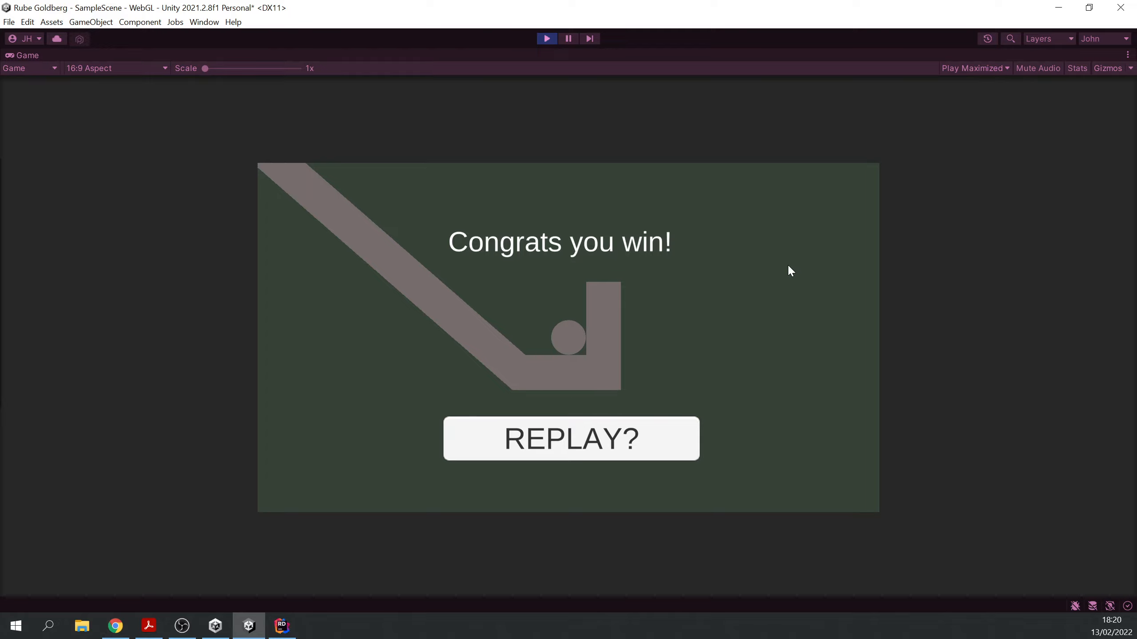
{"action": "left_click", "coordinate": [571, 438]}
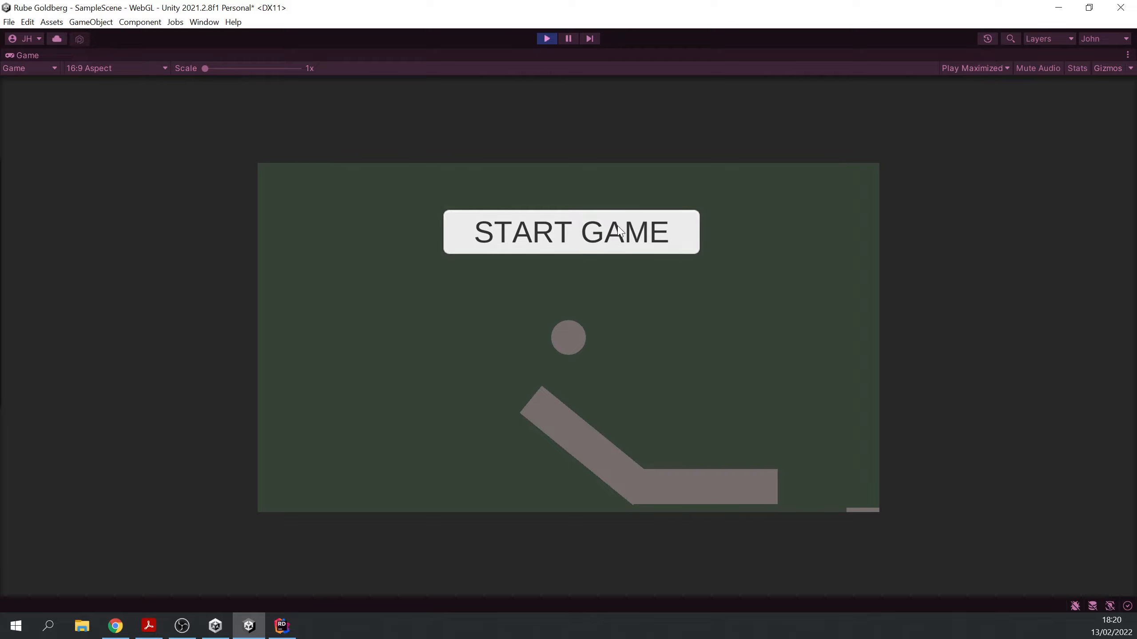
{"action": "left_click", "coordinate": [620, 230]}
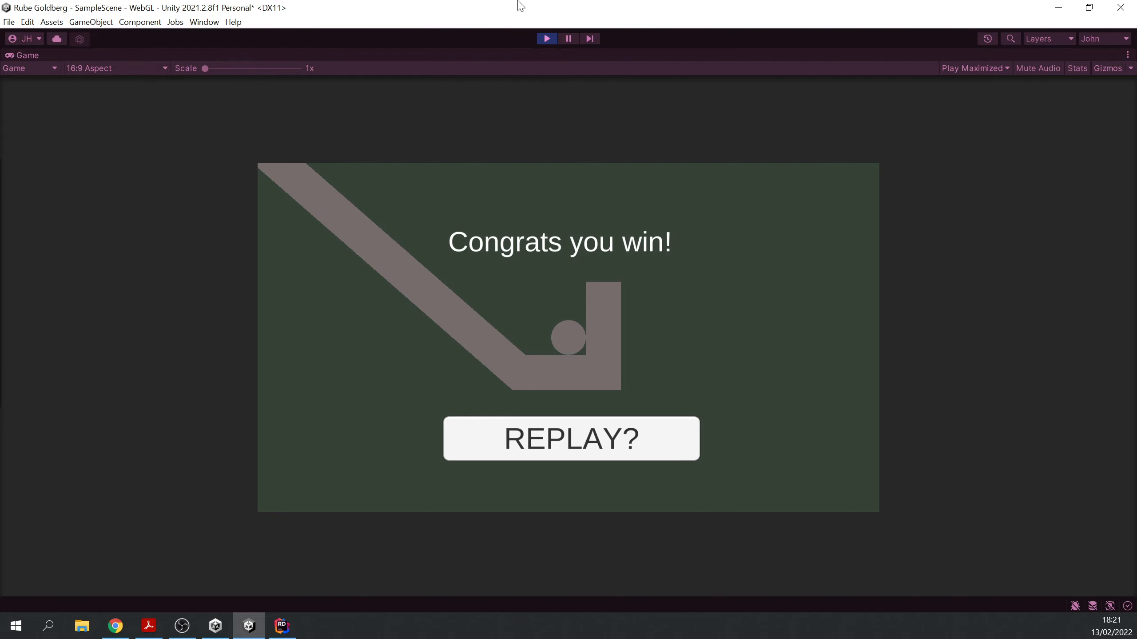
{"action": "left_click", "coordinate": [547, 39]}
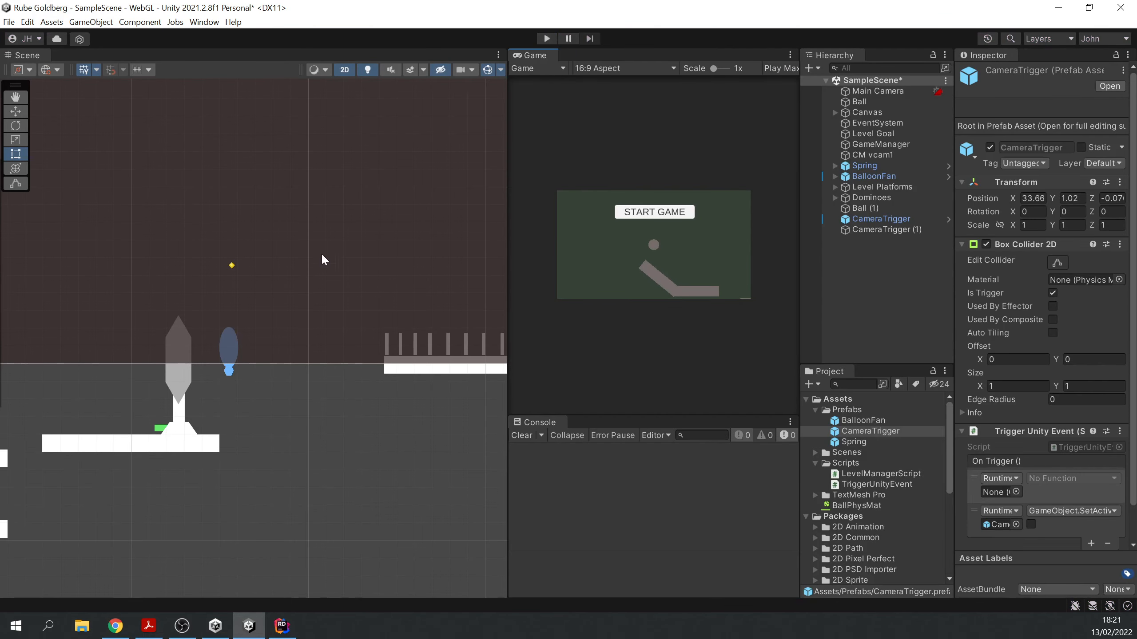